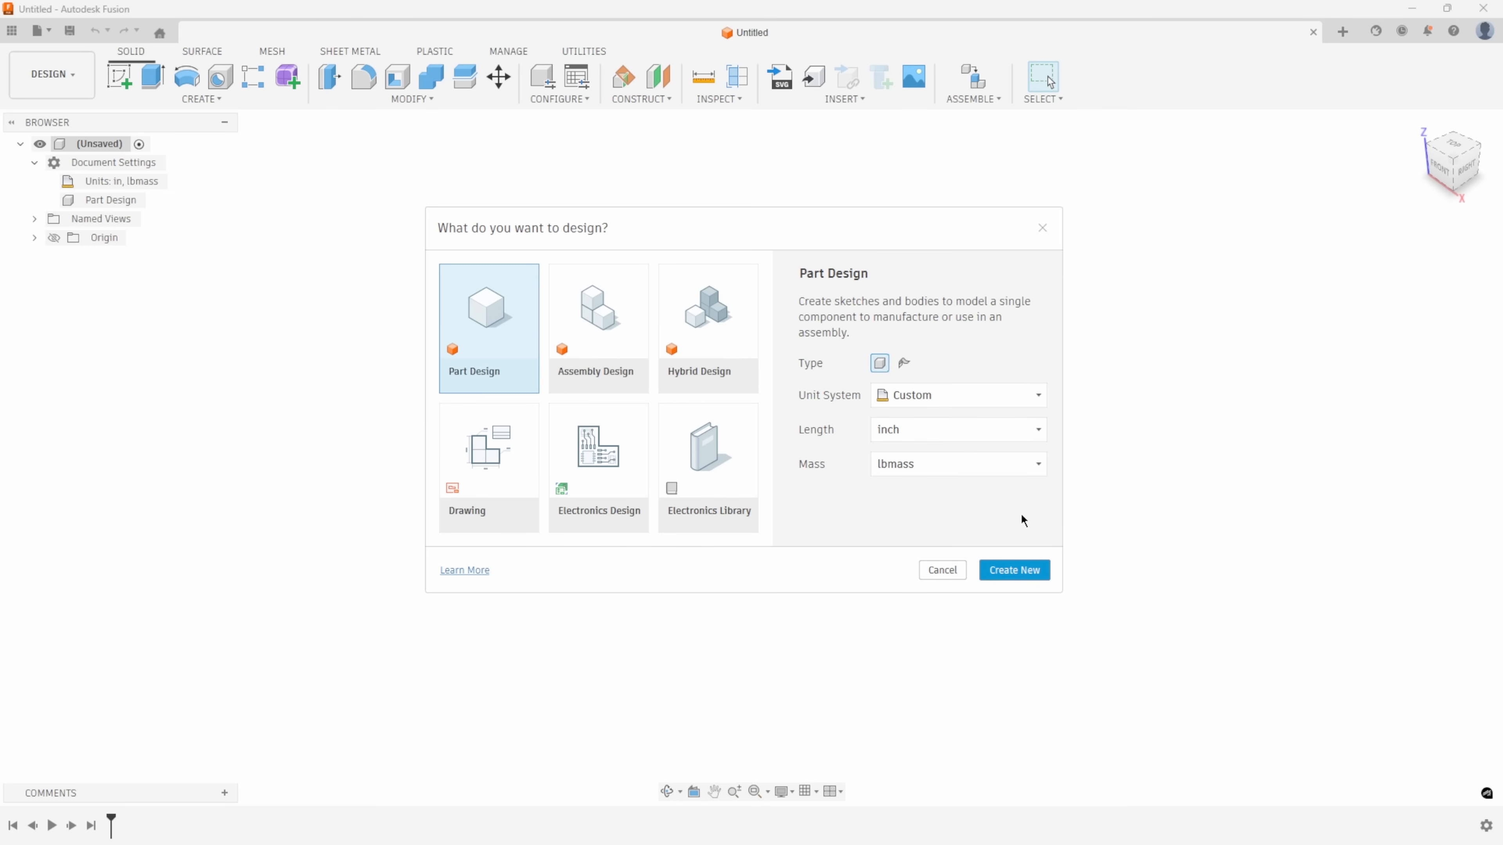
Create a new part design with inch as the length unit and lbmass as the mass unit.
left_click(1019, 572)
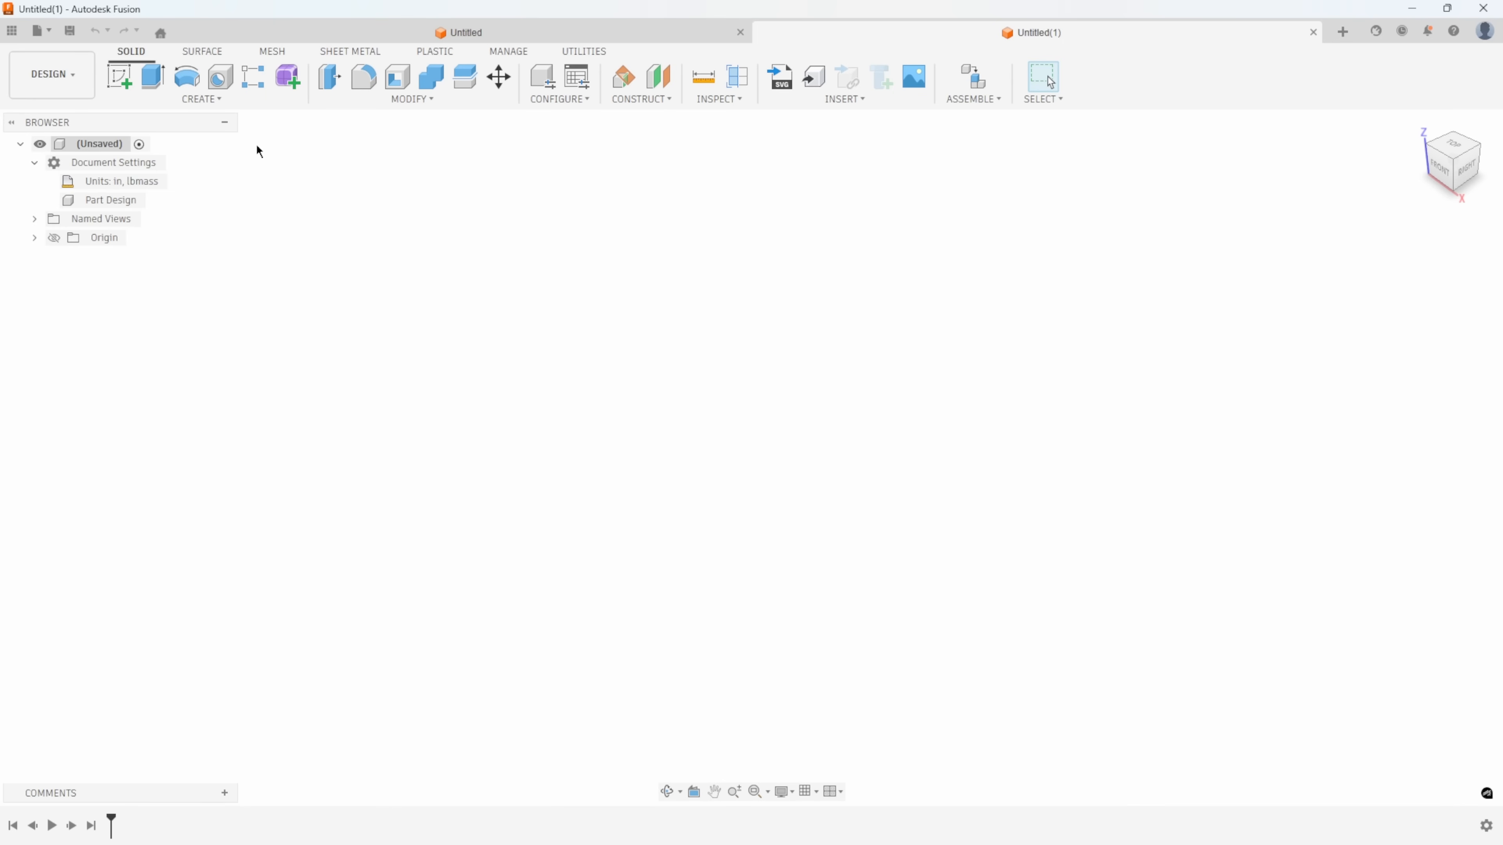
mouse_move(135, 202)
left_click(249, 102)
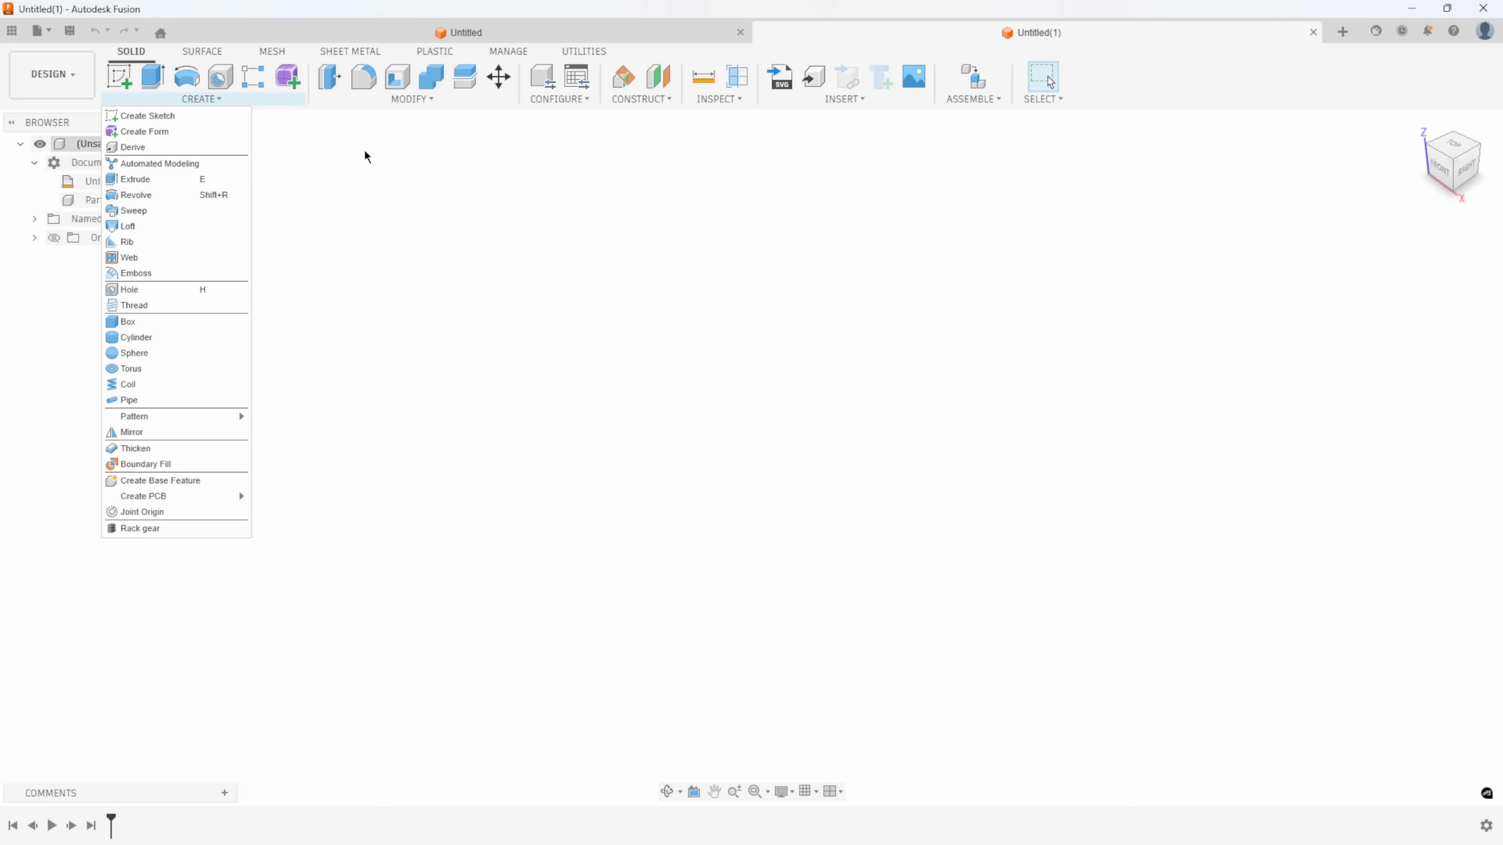
left_click(396, 104)
left_click(397, 104)
left_click(397, 105)
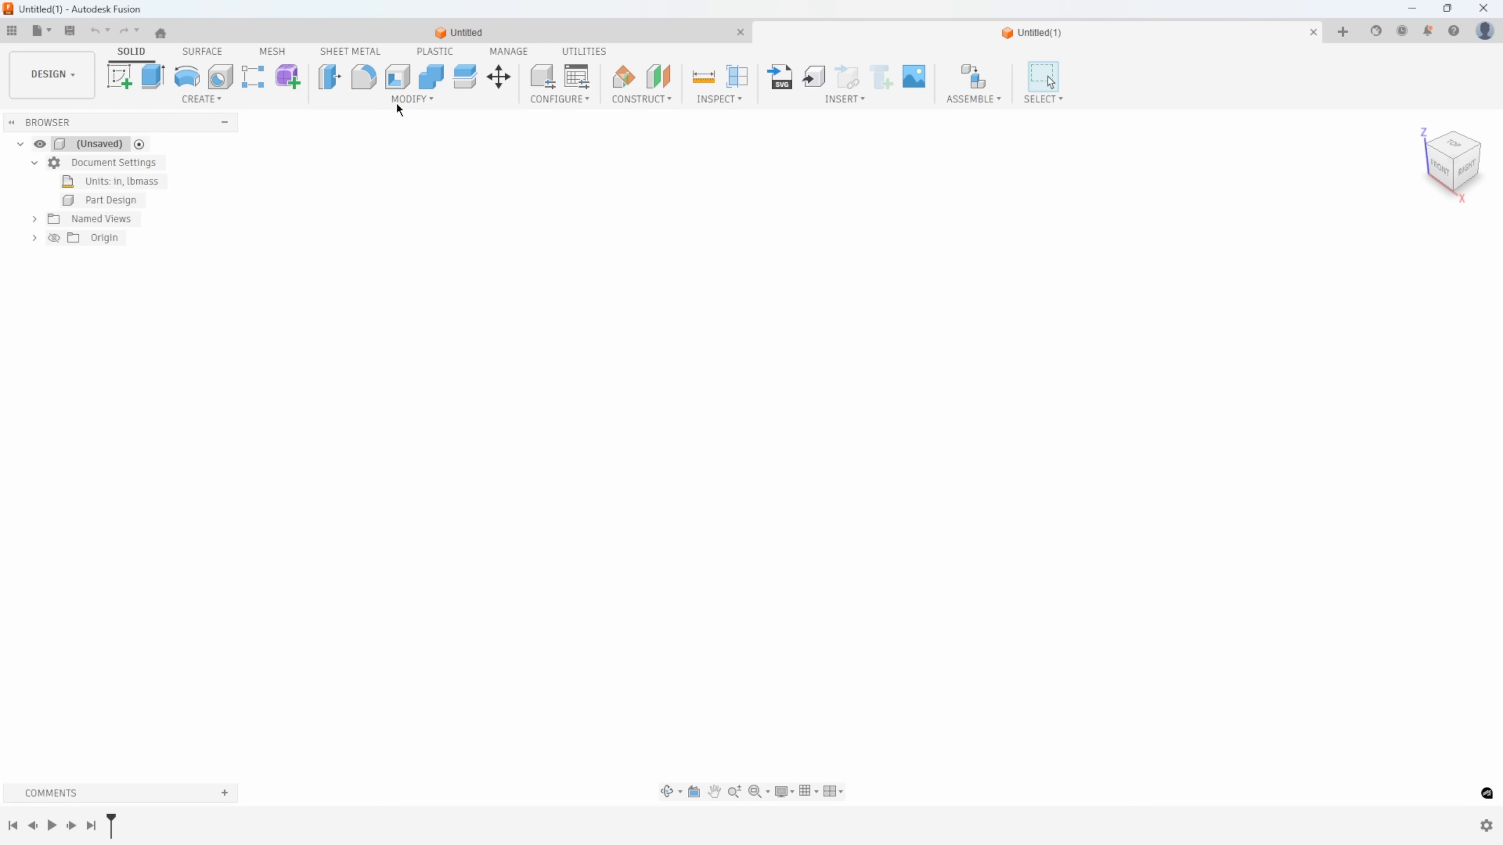
left_click(959, 107)
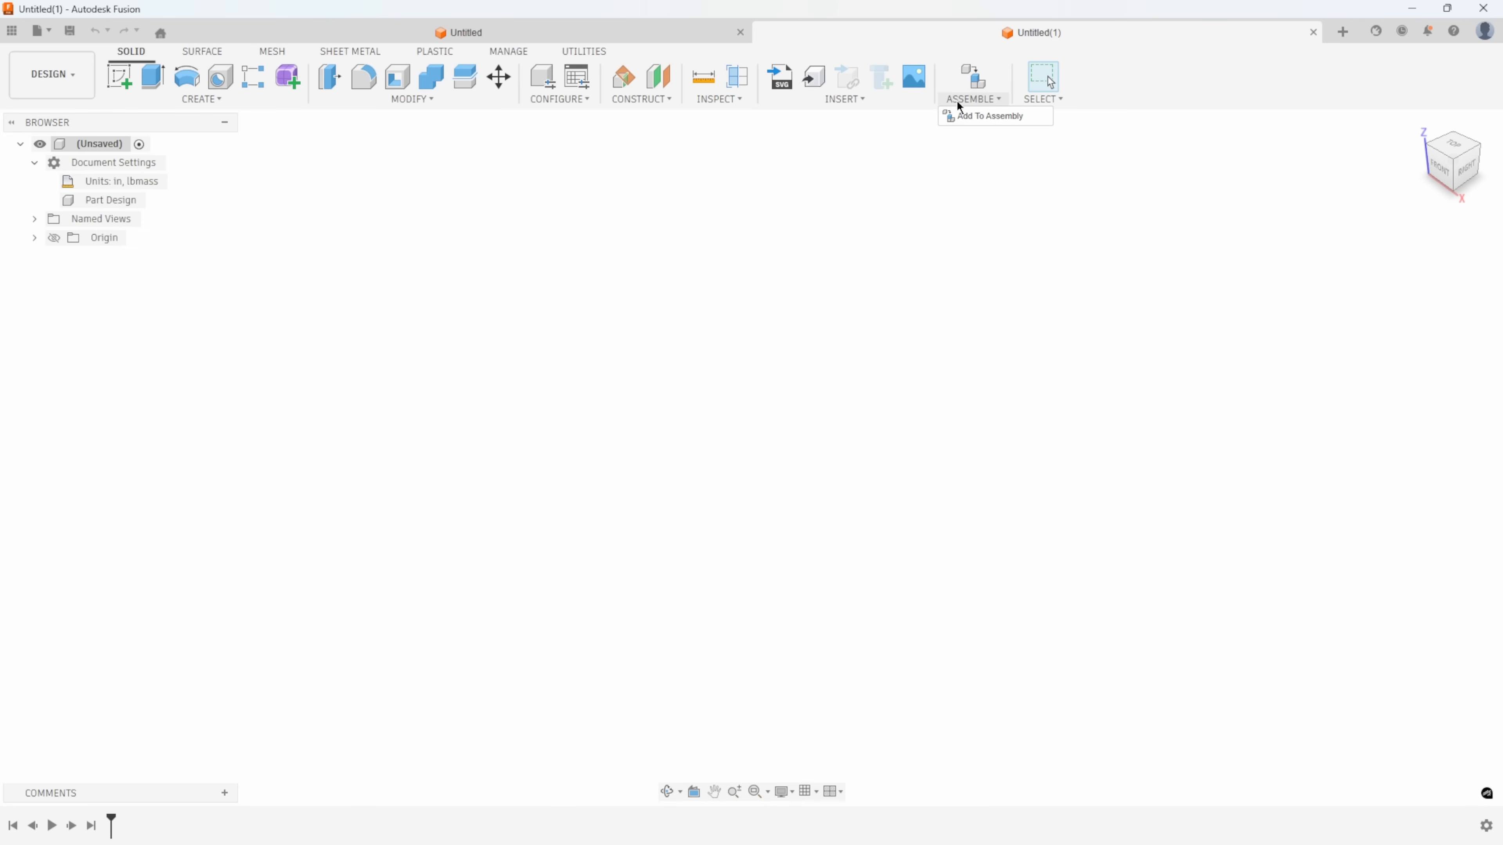
Create a solid cylinder centered on the origin, 2 in in diameter and 2 in high, as a new body.
left_click(246, 100)
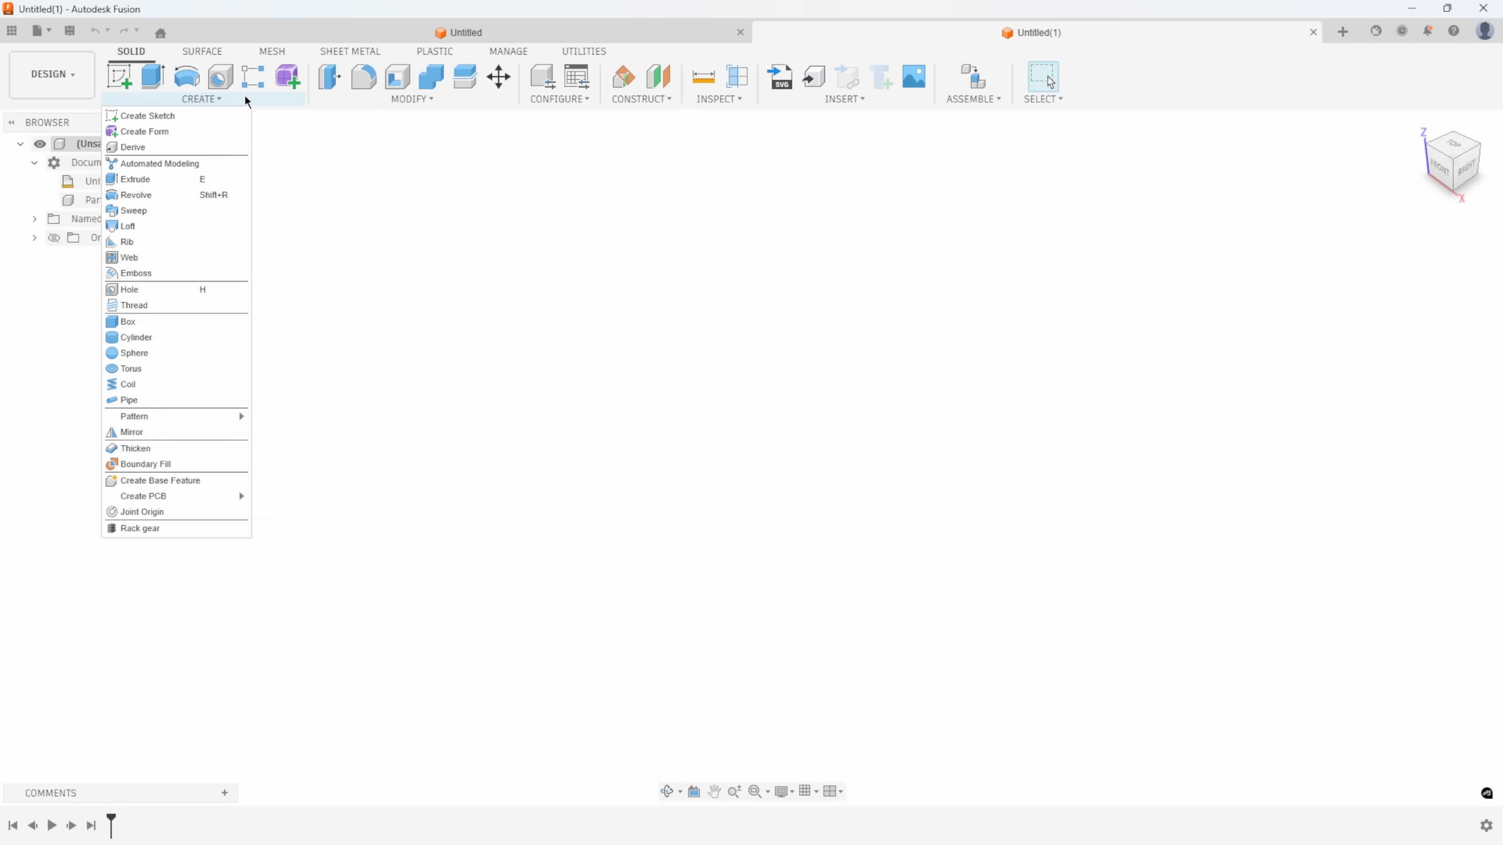
left_click(200, 100)
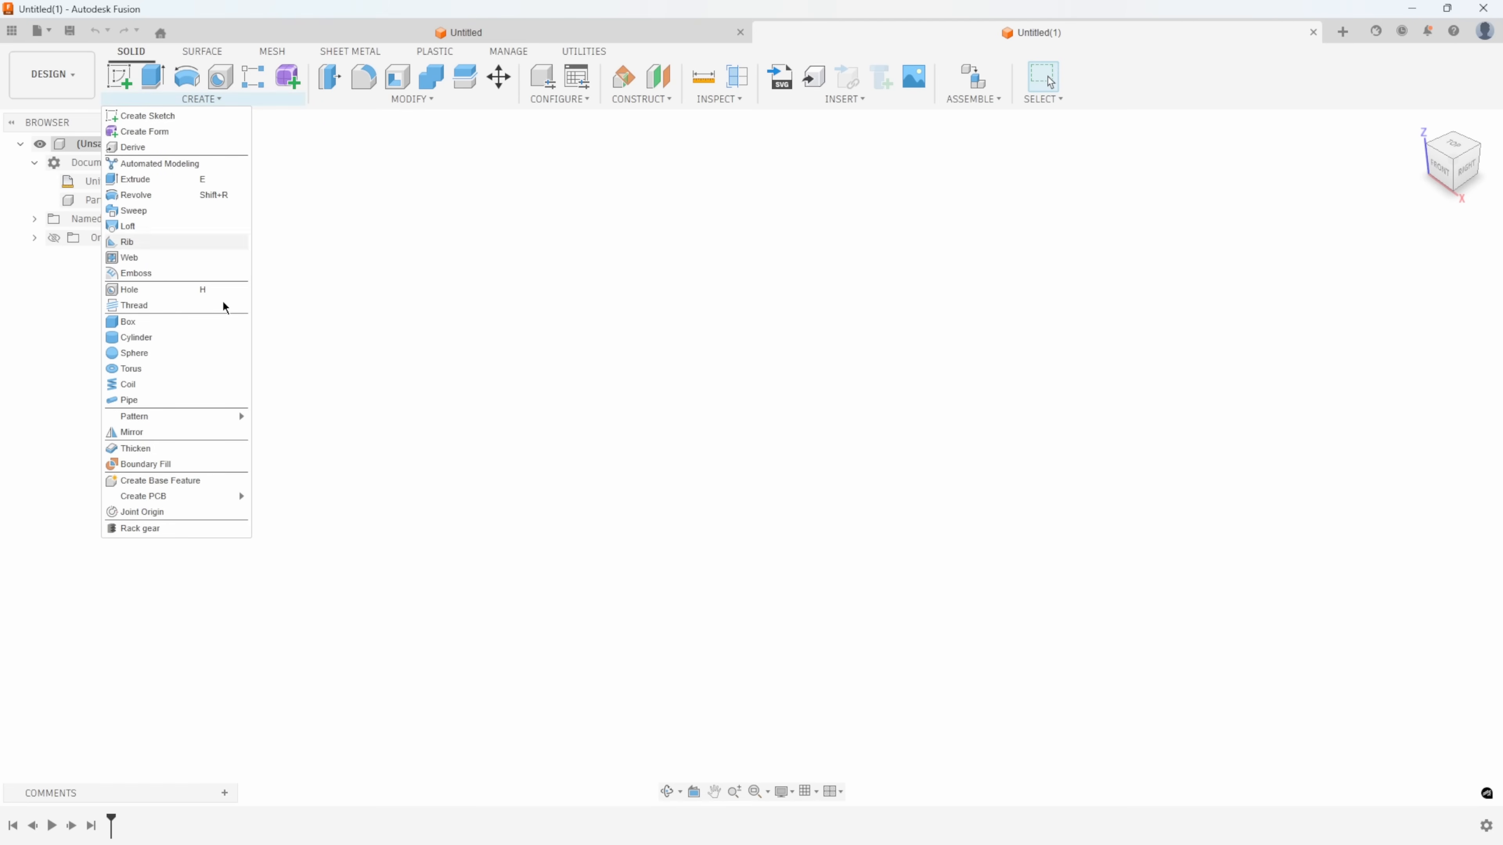
left_click(178, 336)
left_click(822, 468)
left_click(751, 459)
type("2")
key("Return")
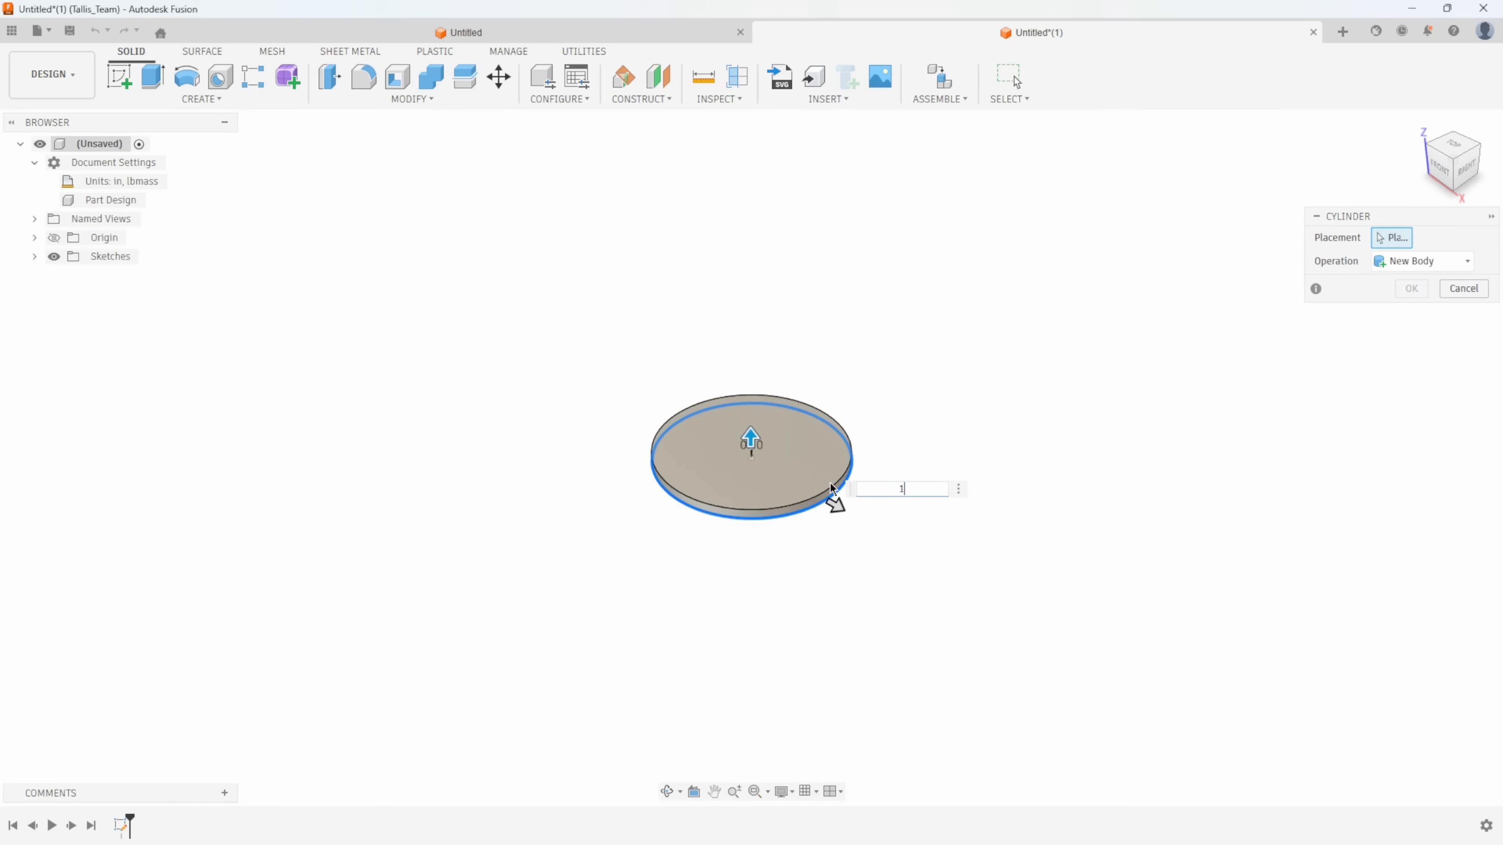
type("2")
key("Return")
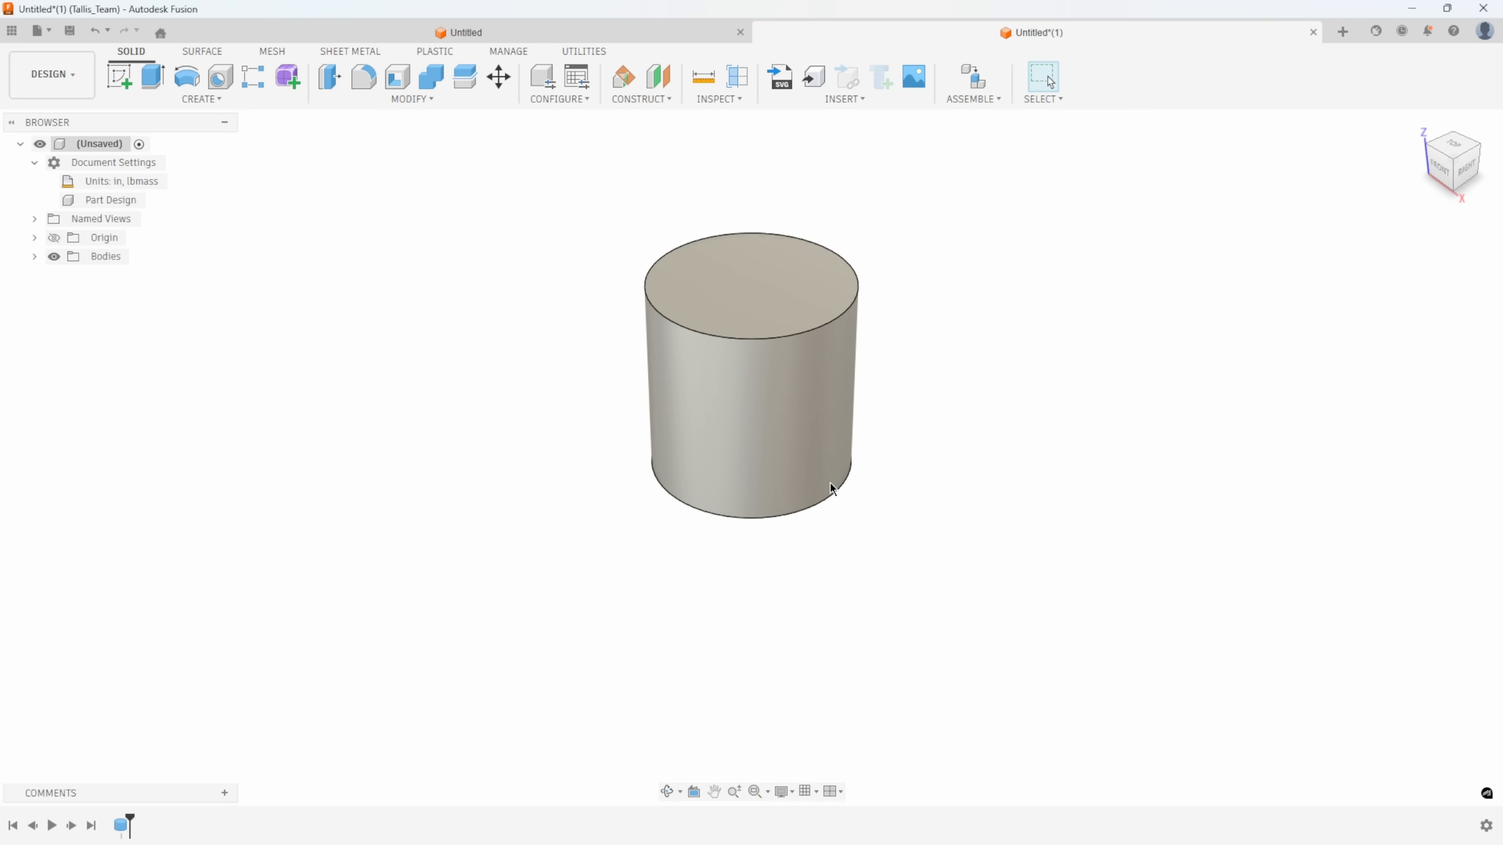
Add a simple hole 0.90 in in diameter and 1 in deep at the center of the cylinder's top face.
left_click(220, 80)
left_click(785, 280)
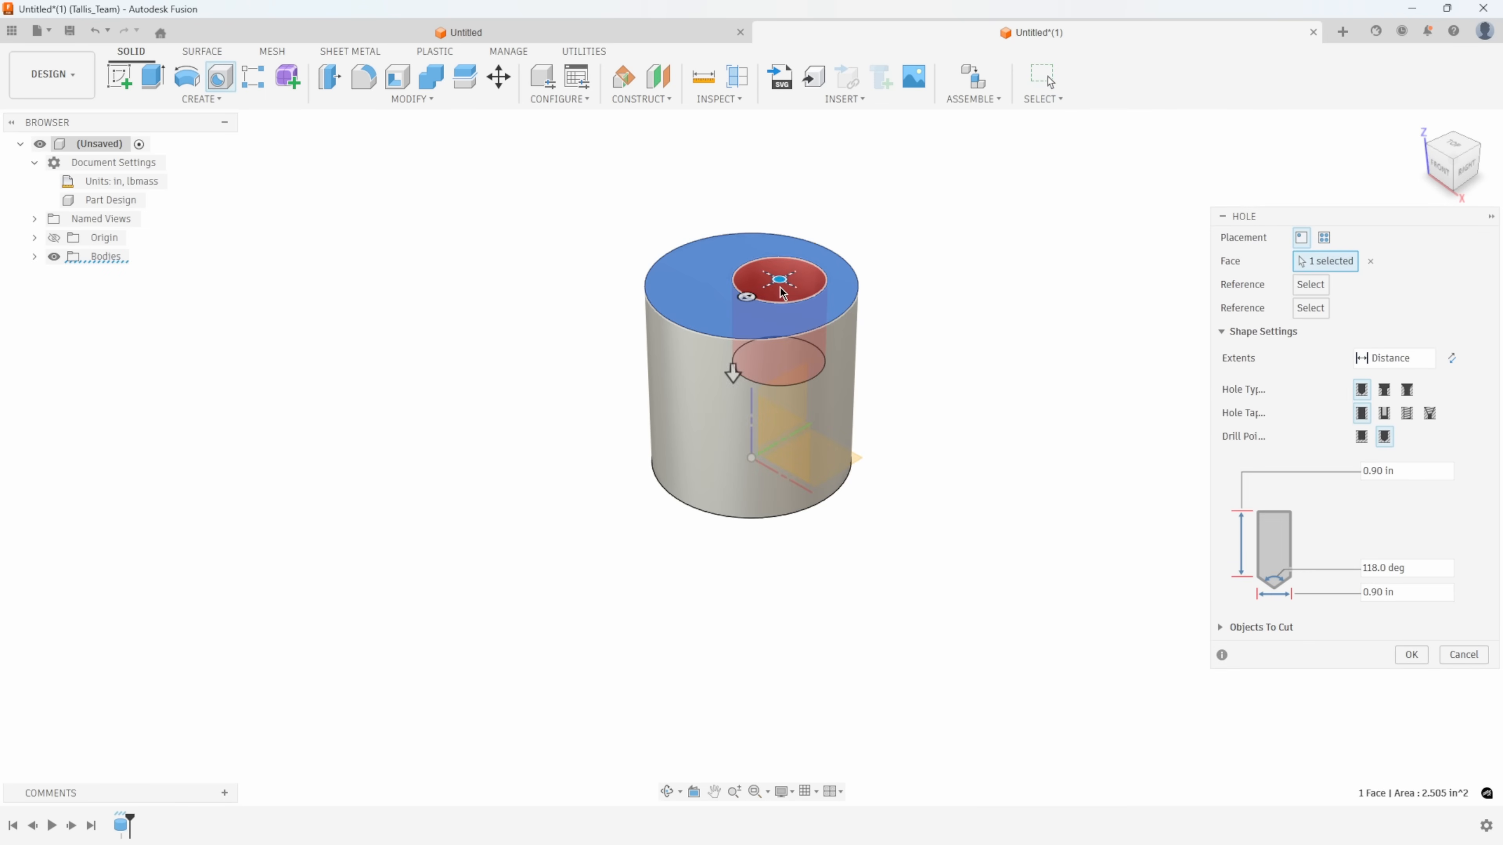
left_click_drag(784, 283, 754, 289)
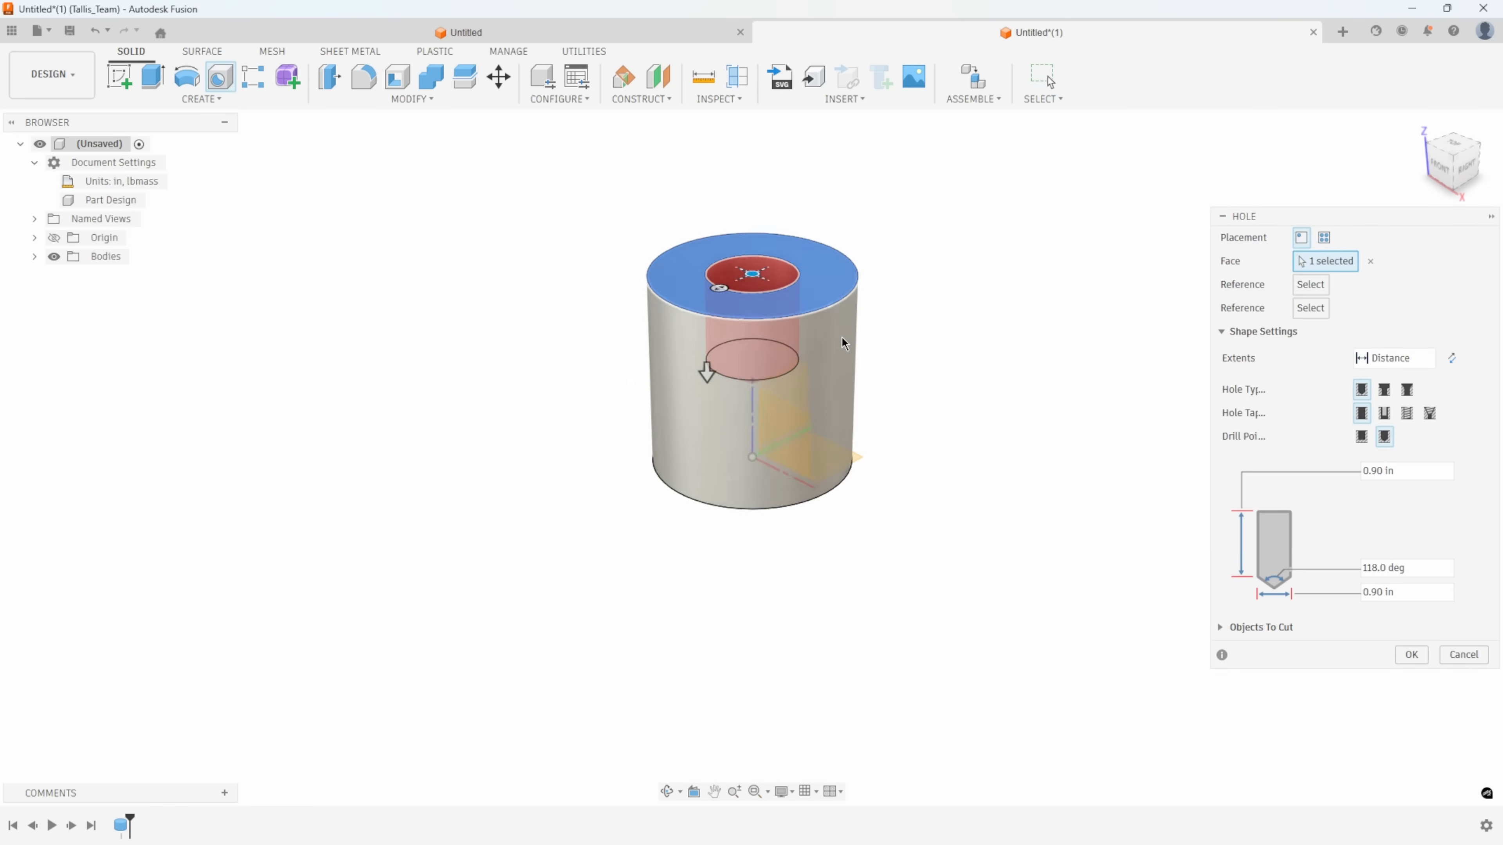
left_click_drag(1405, 474, 1318, 466)
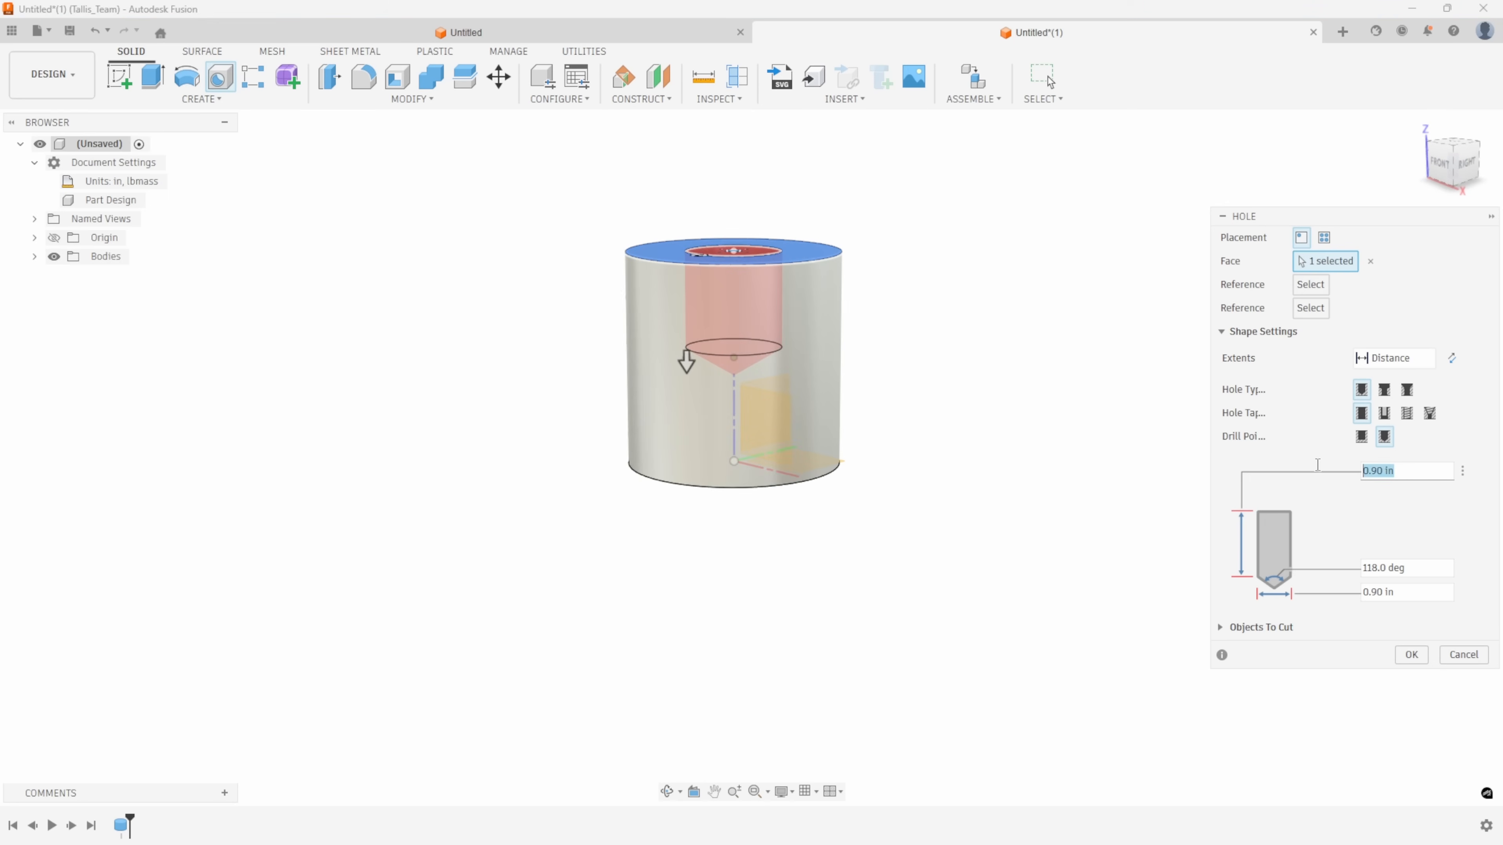
type("1")
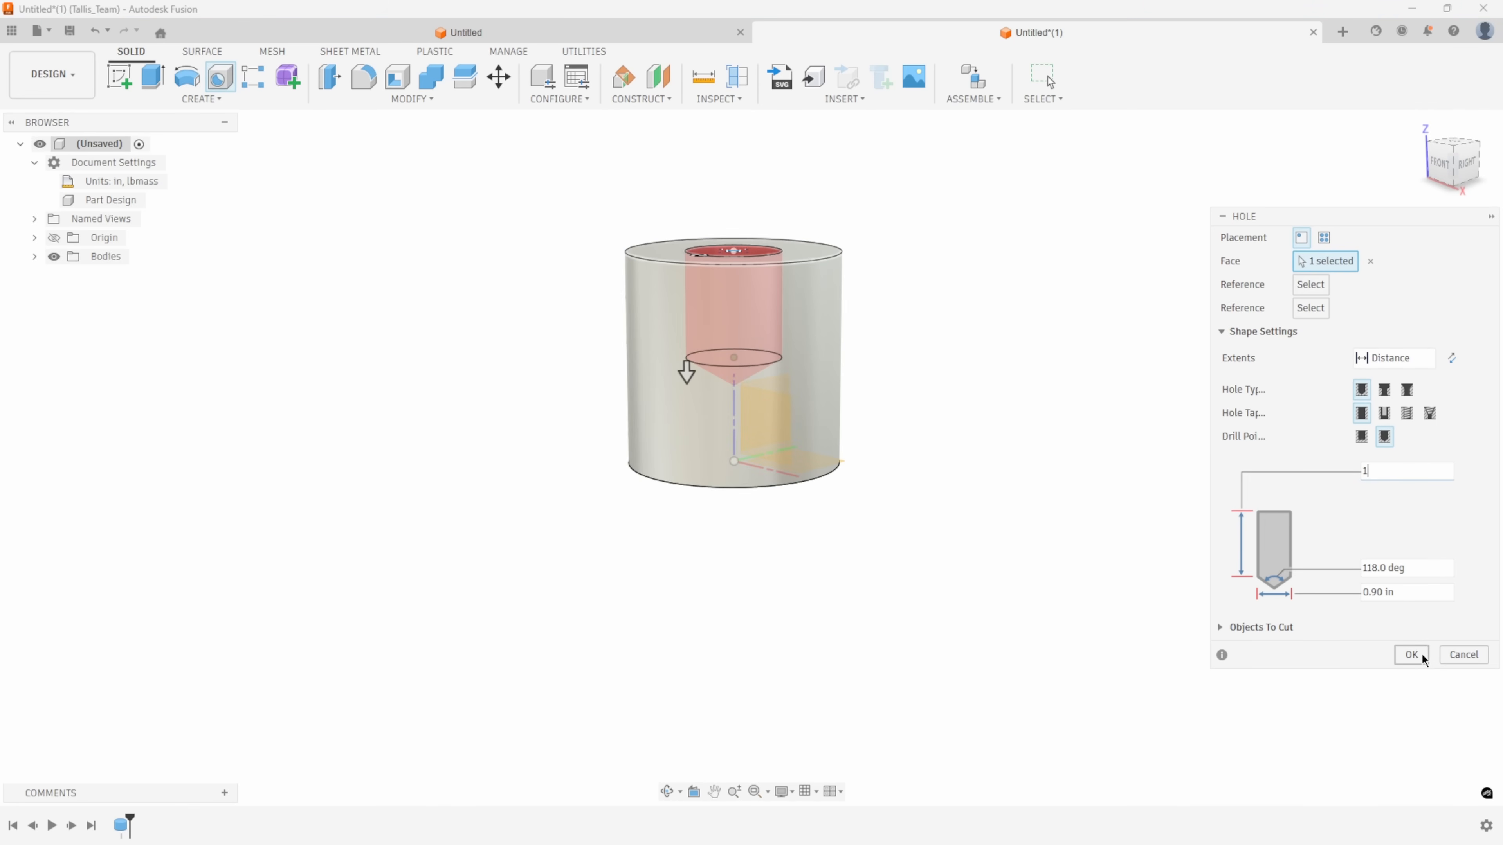
left_click(1412, 655)
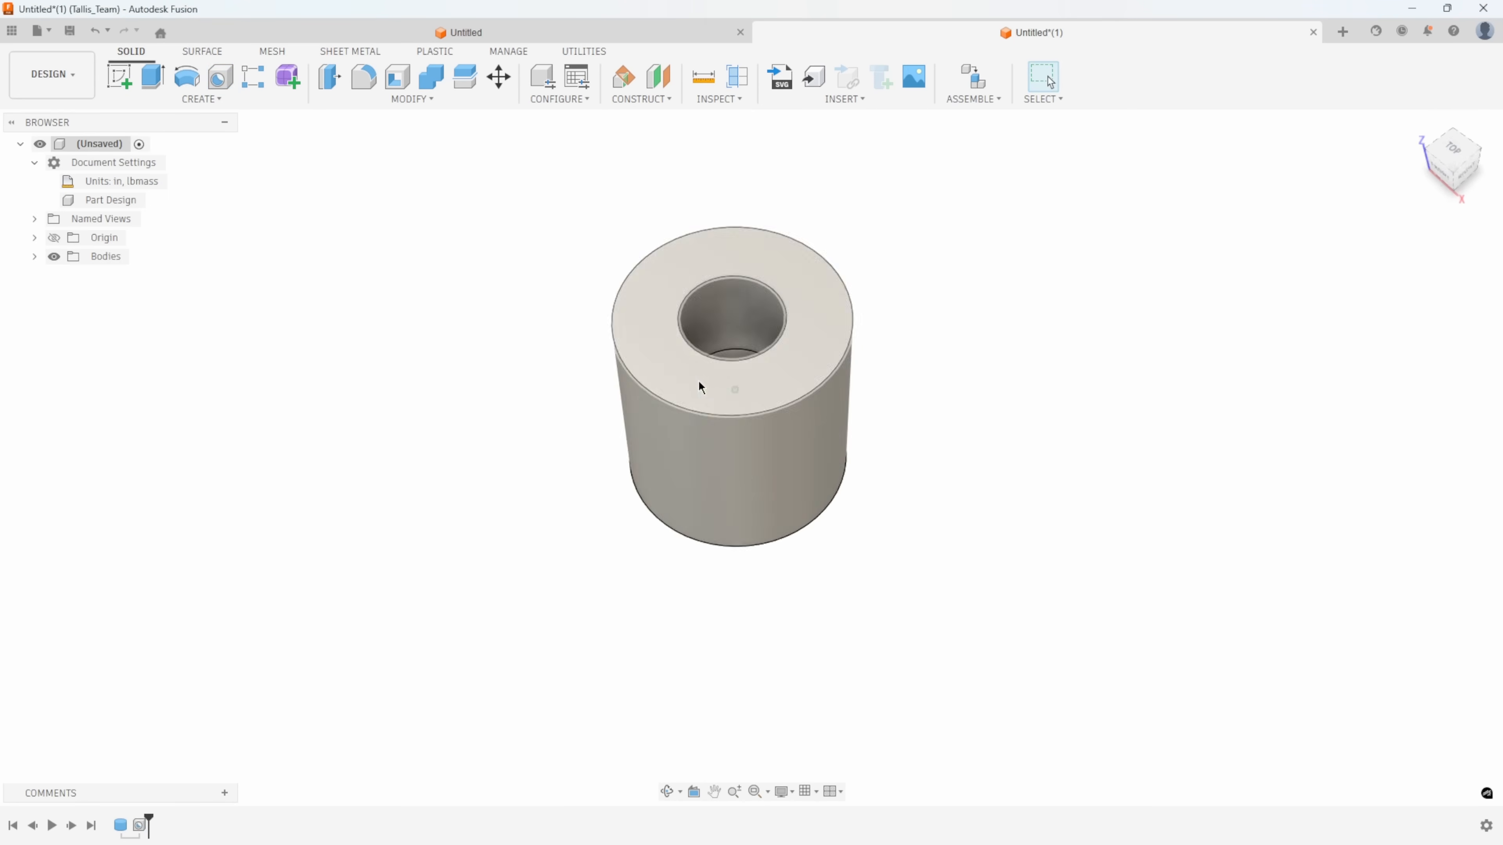
Chamfer the outer edge of the cylinder's top face with an equal distance of 0.12 in.
right_click(629, 324)
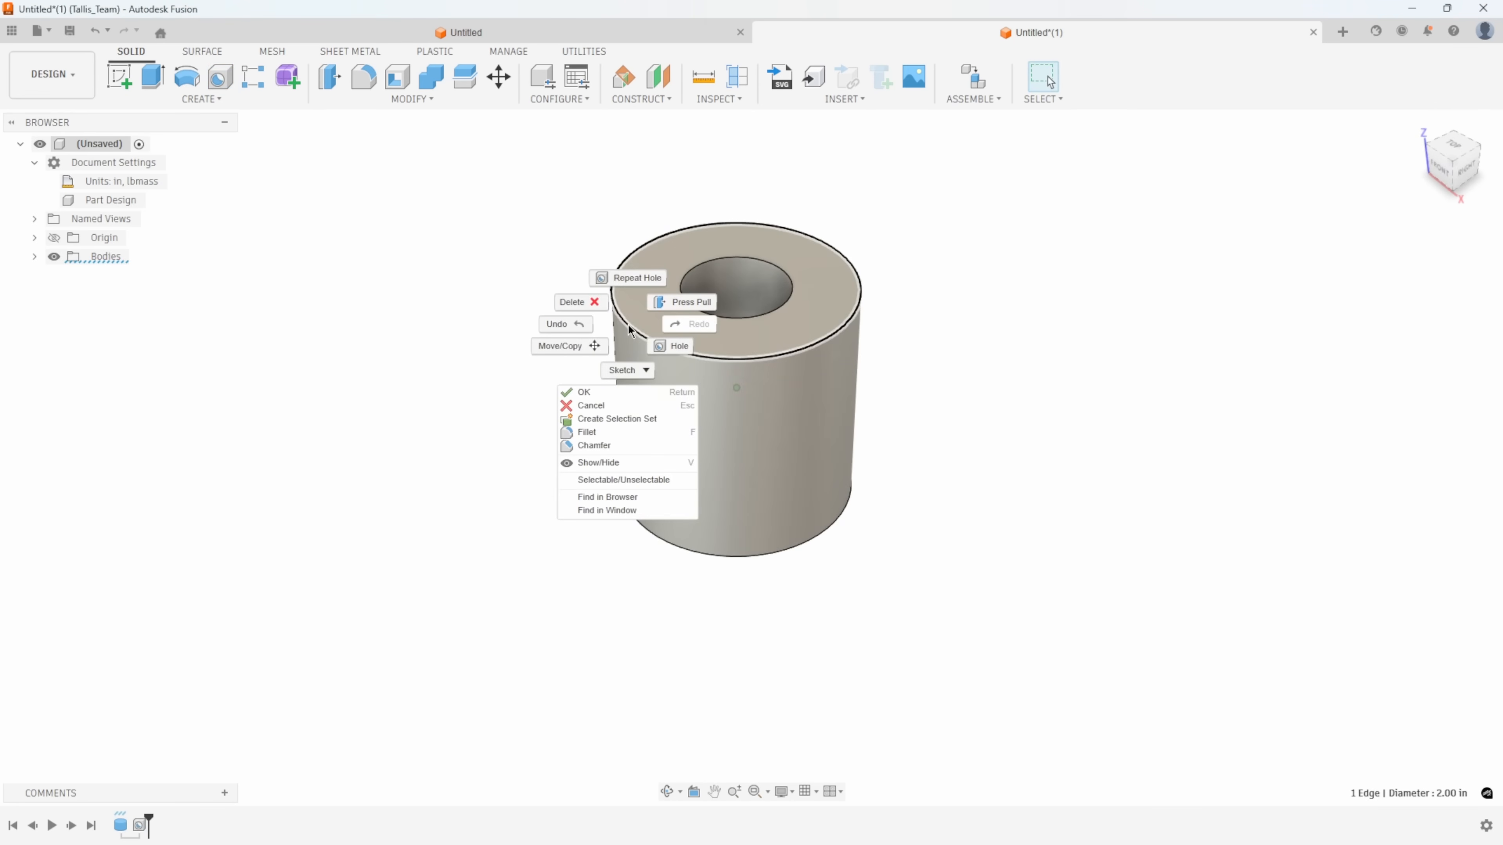
left_click(613, 448)
type(".125")
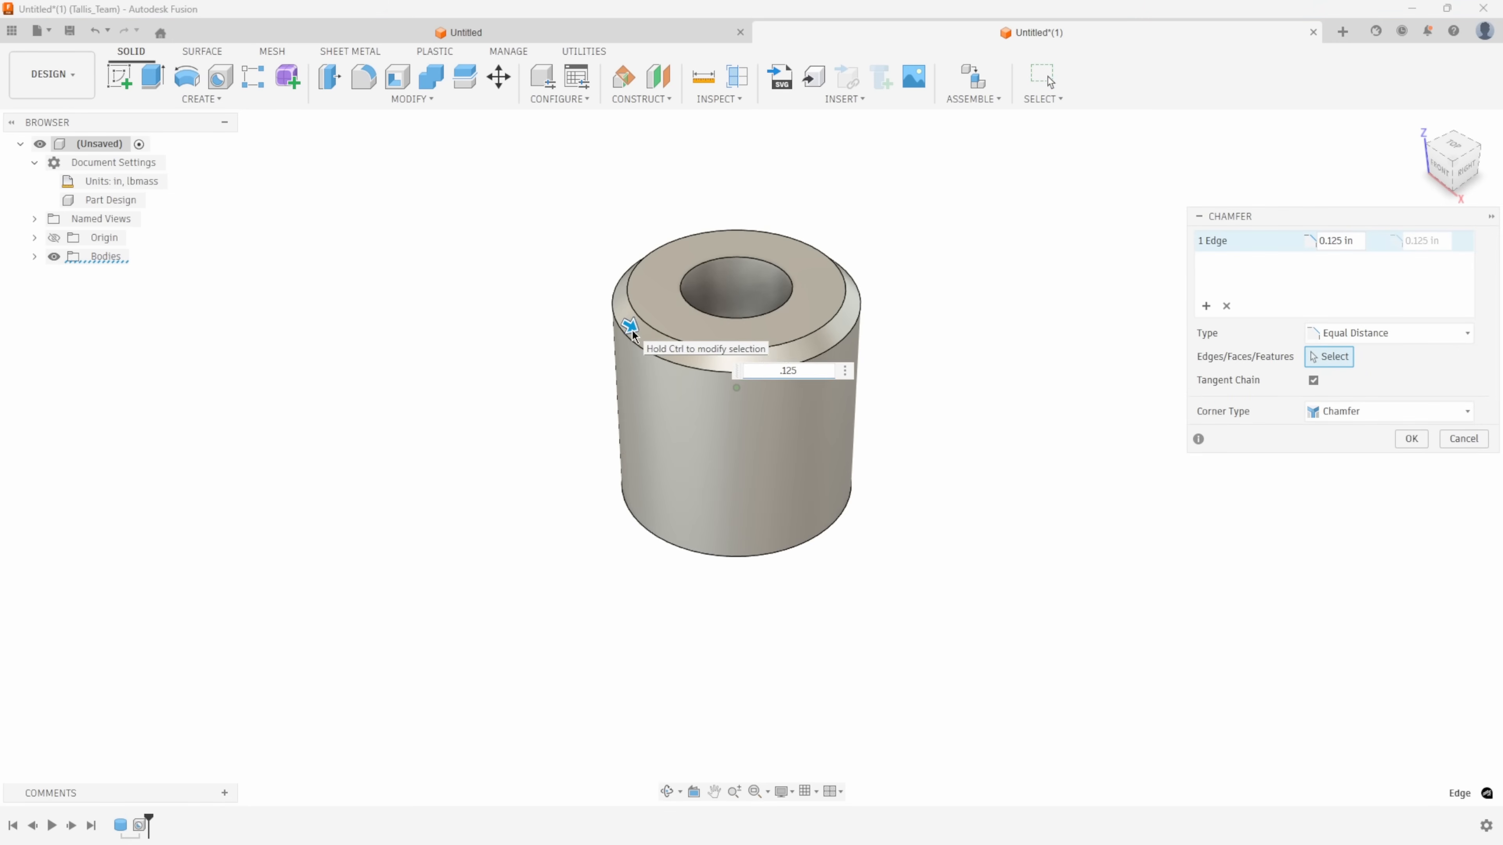
key("Return")
middle_click_drag(632, 330, 507, 324, "shift")
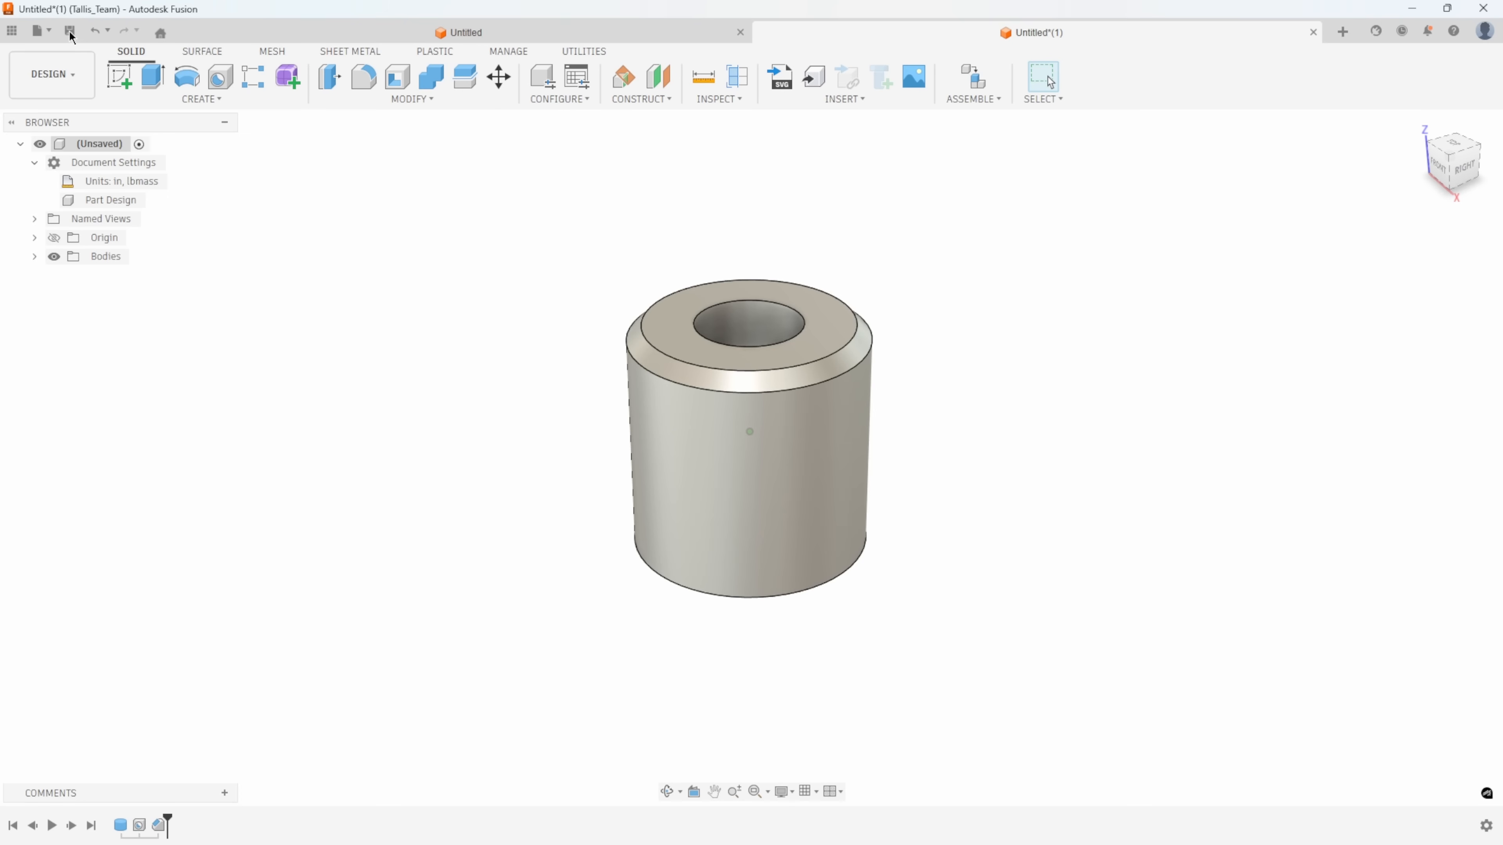
Save the design as Demo Part in the Engineering Class folder of Aims Class.
left_click(982, 105)
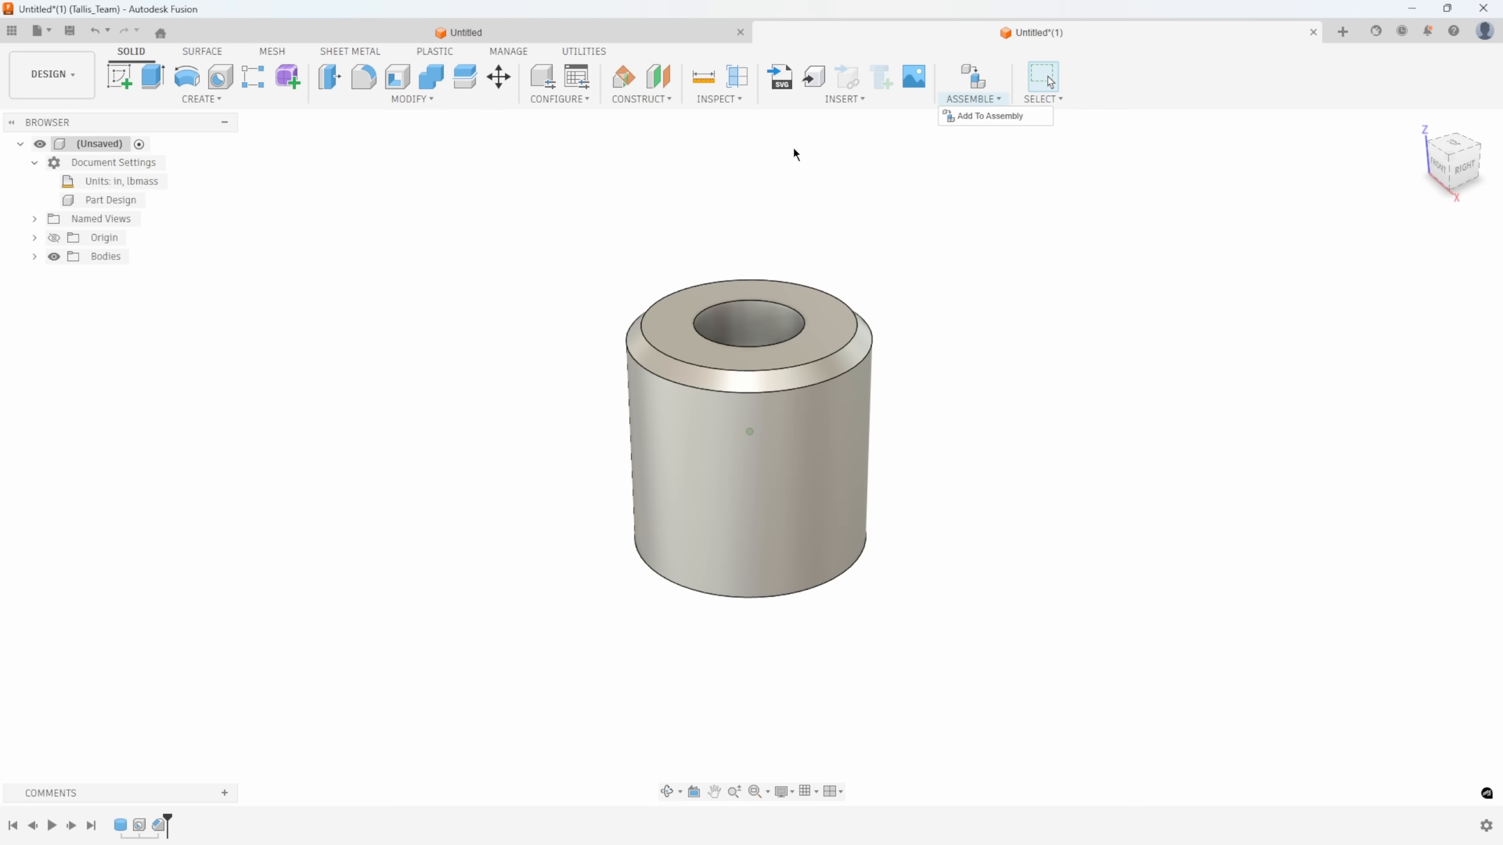
left_click(69, 31)
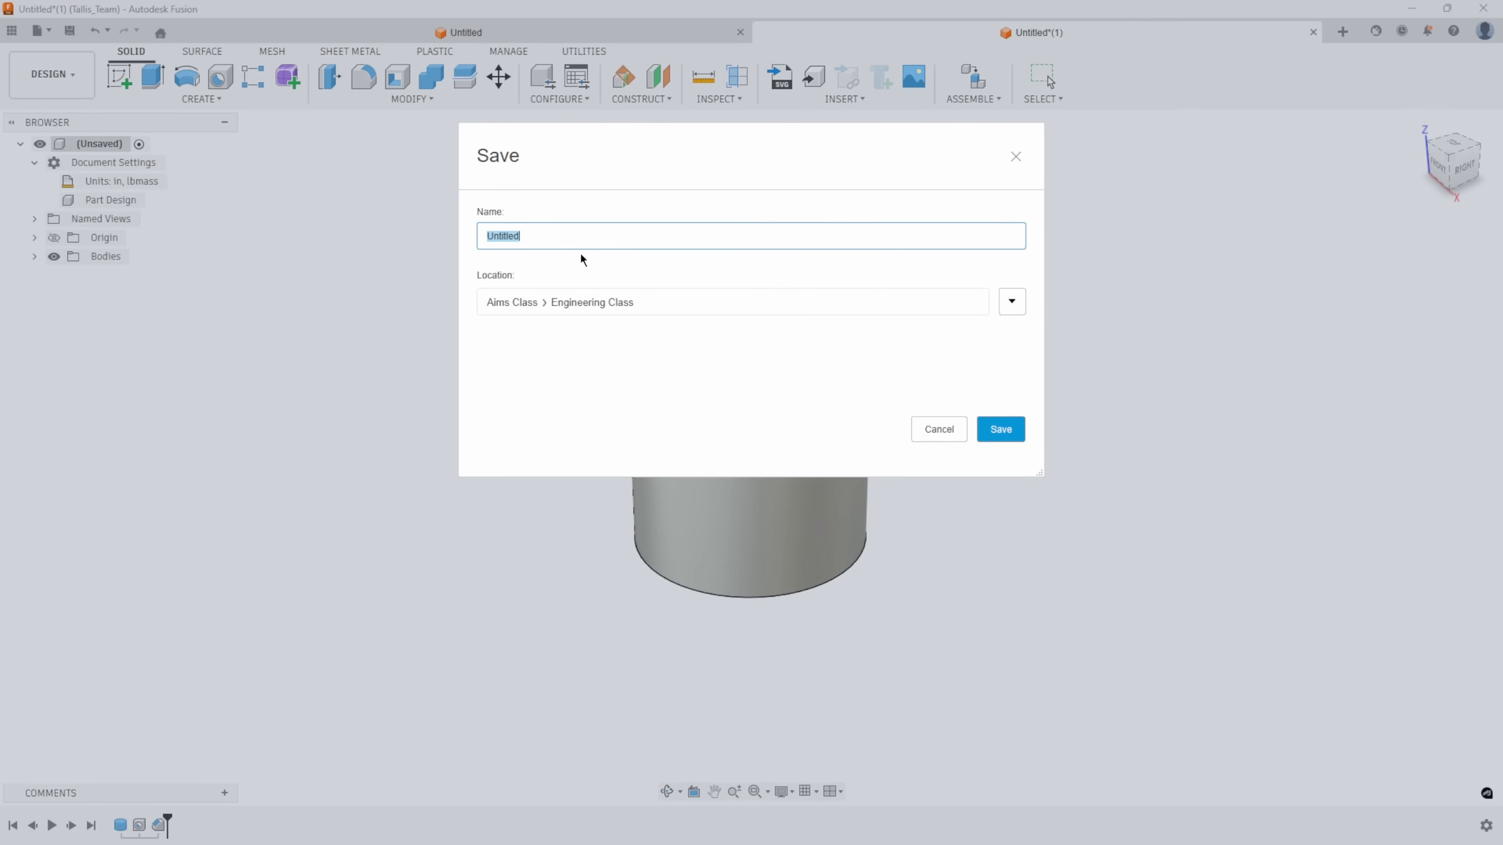
type("Demo Part")
left_click(1000, 428)
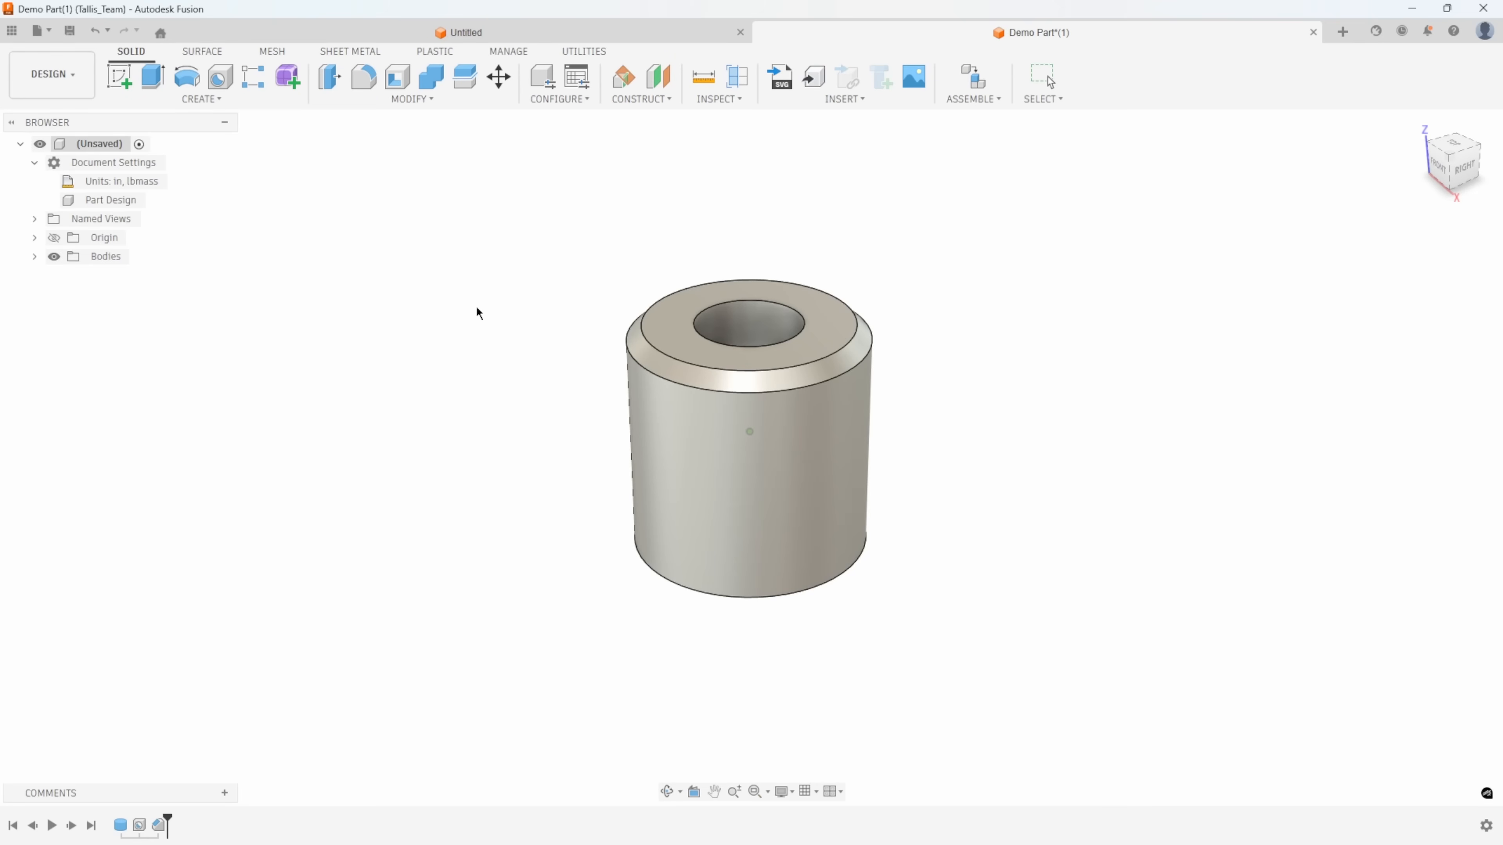
left_click(1341, 34)
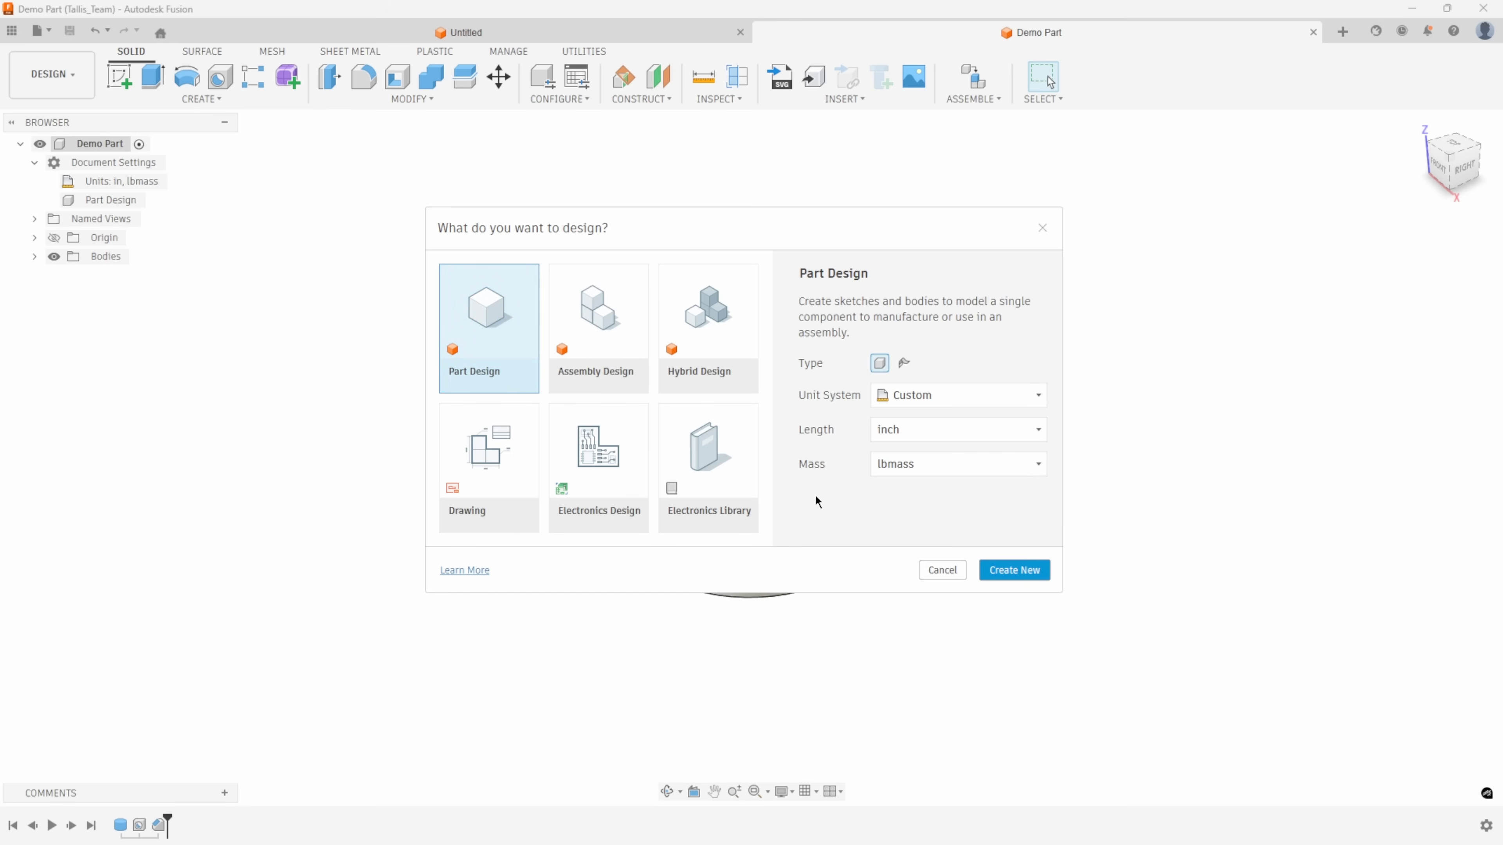
left_click(1015, 571)
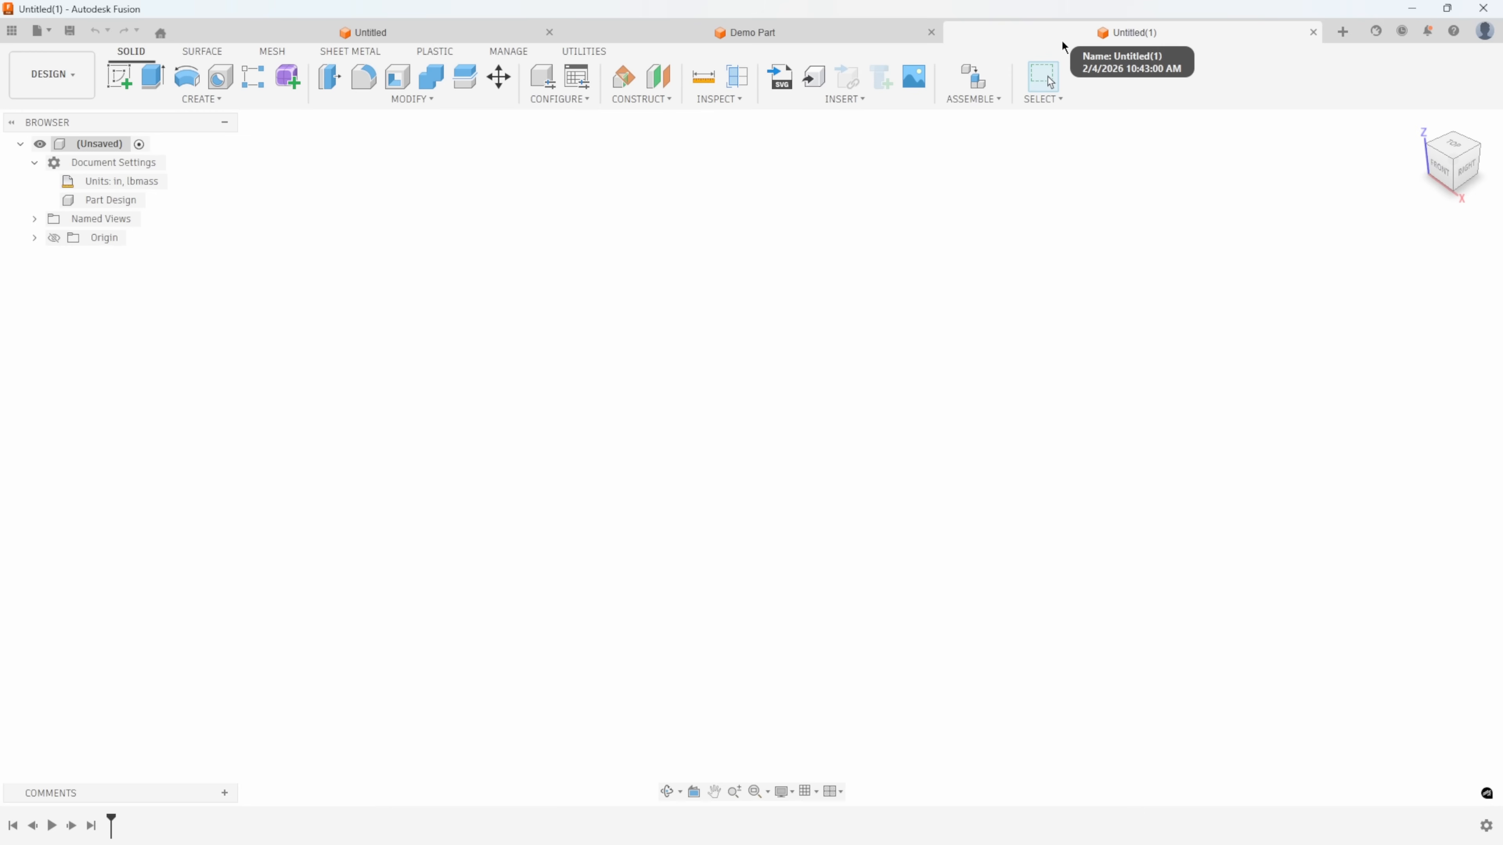
left_click(1313, 32)
Review the saved files and their design types in the Engineering Class folder.
left_click(12, 30)
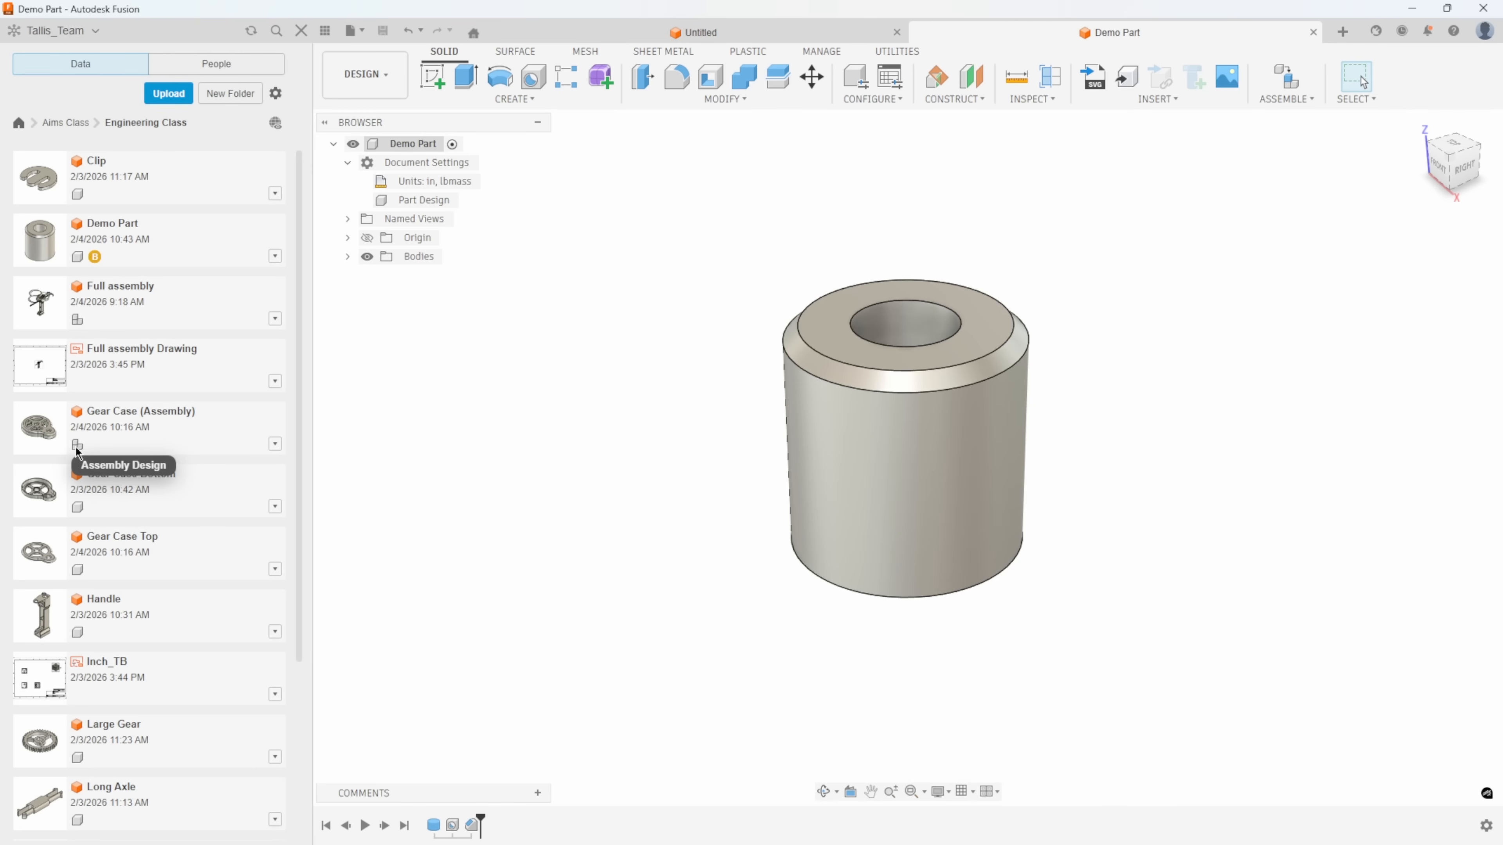
left_click(301, 30)
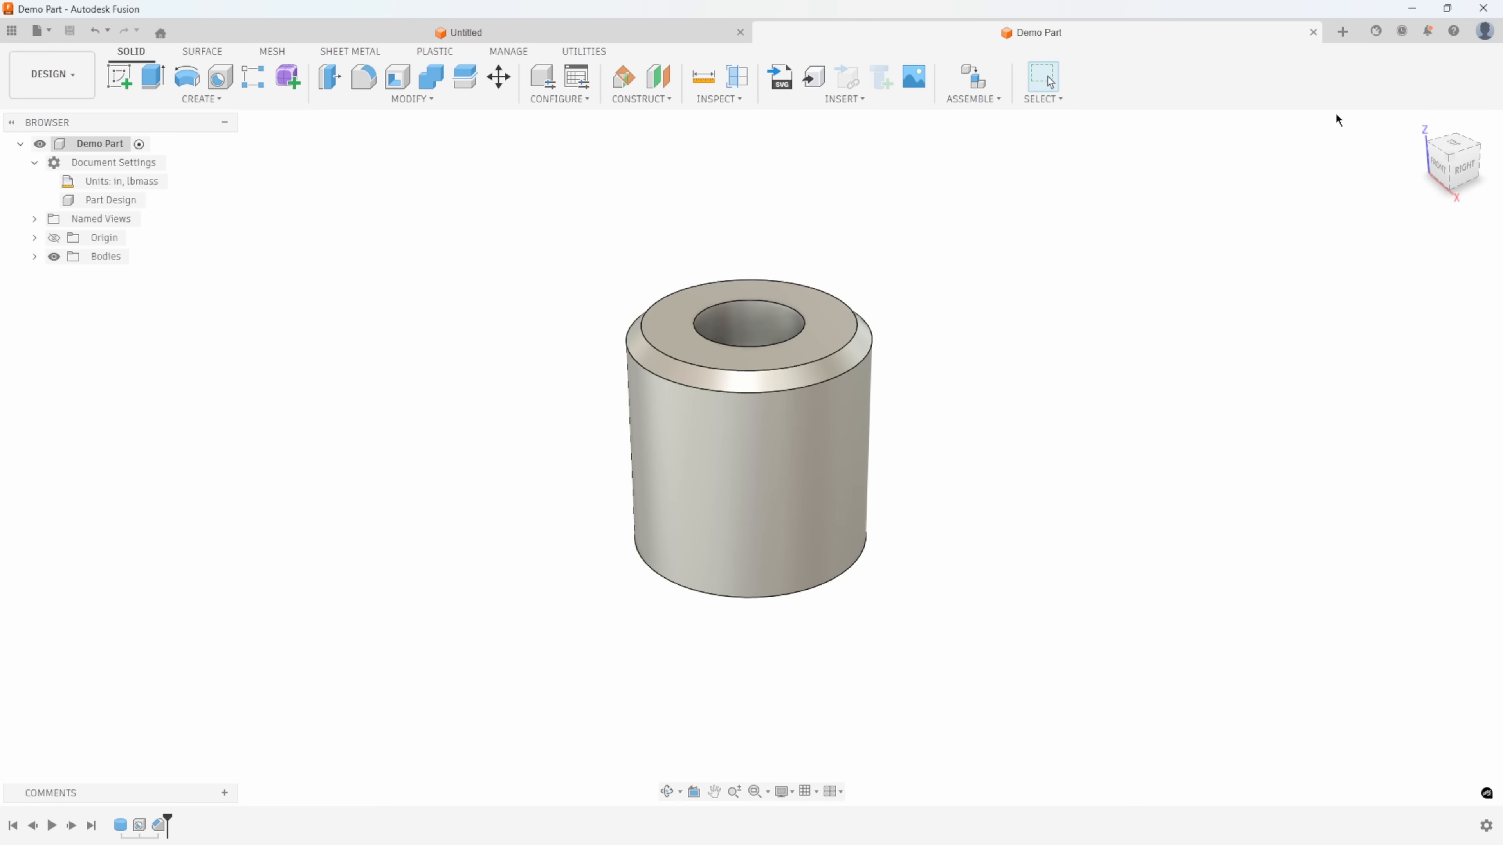
Create a new assembly design with inch as the length unit and lbmass as the mass unit.
left_click(1342, 31)
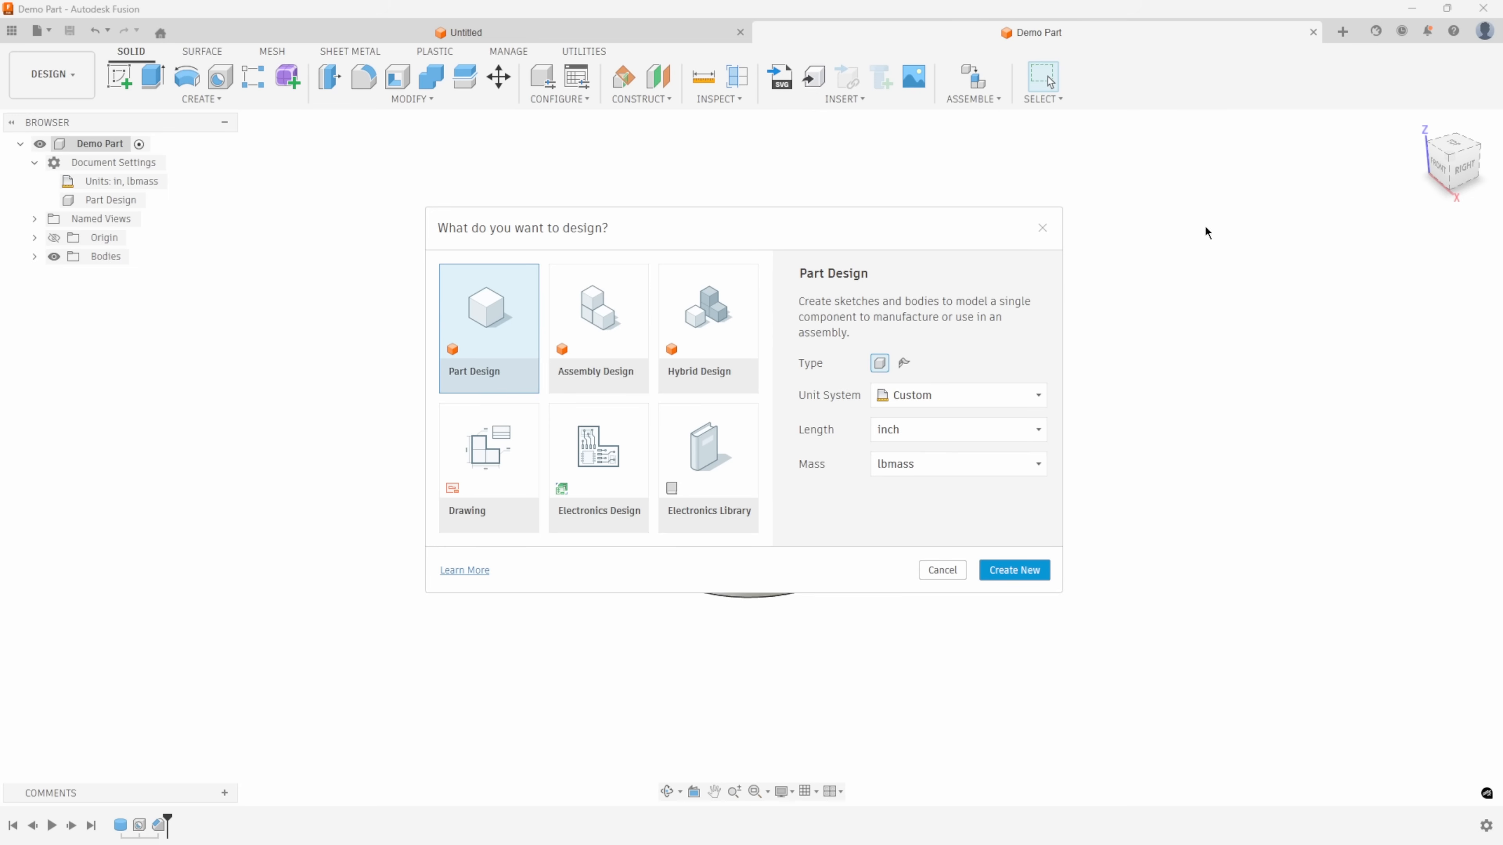
left_click(626, 346)
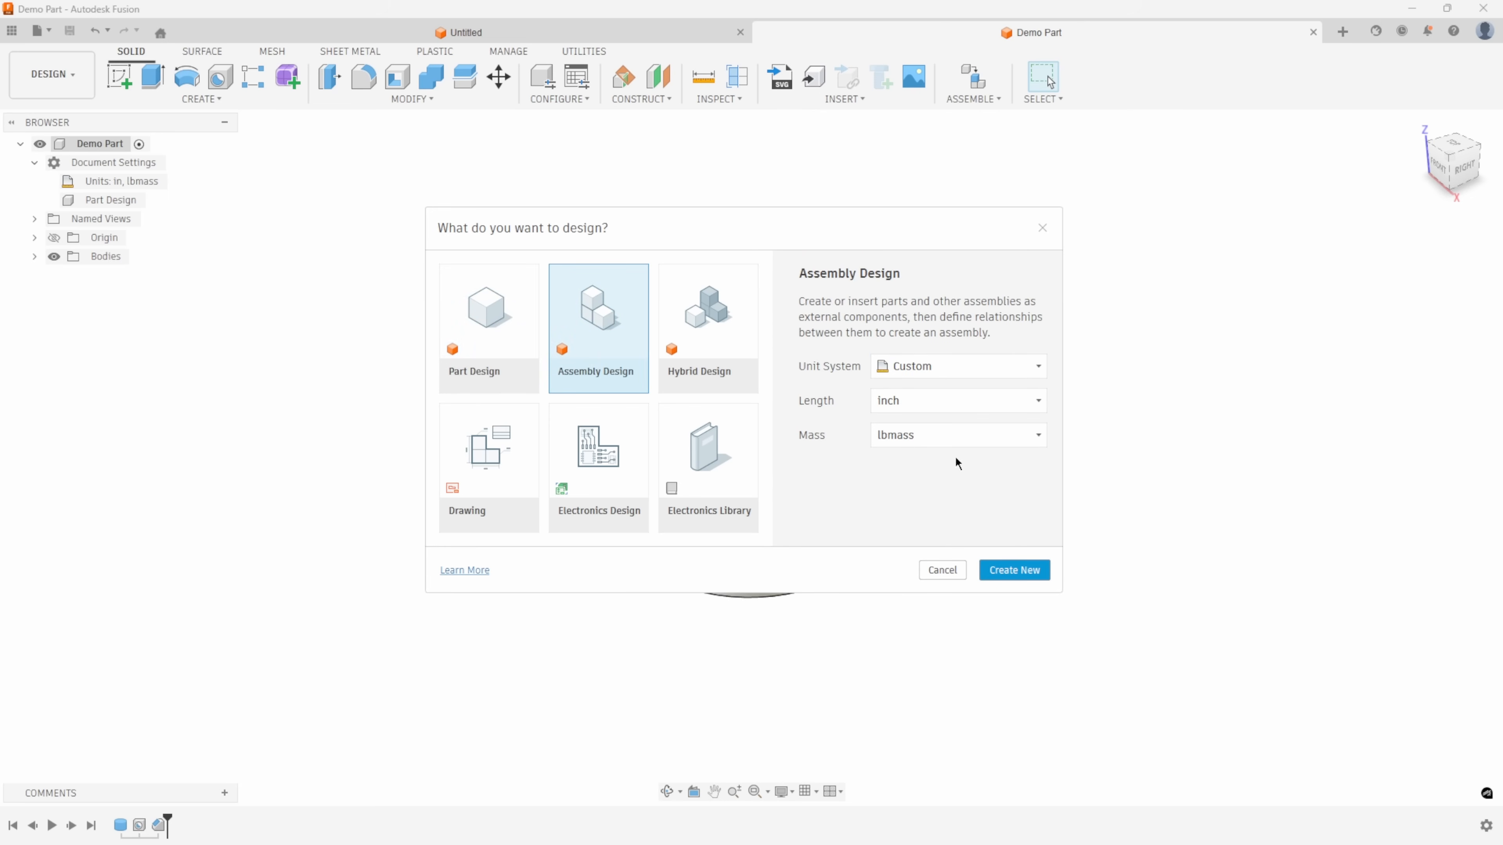
left_click(1014, 570)
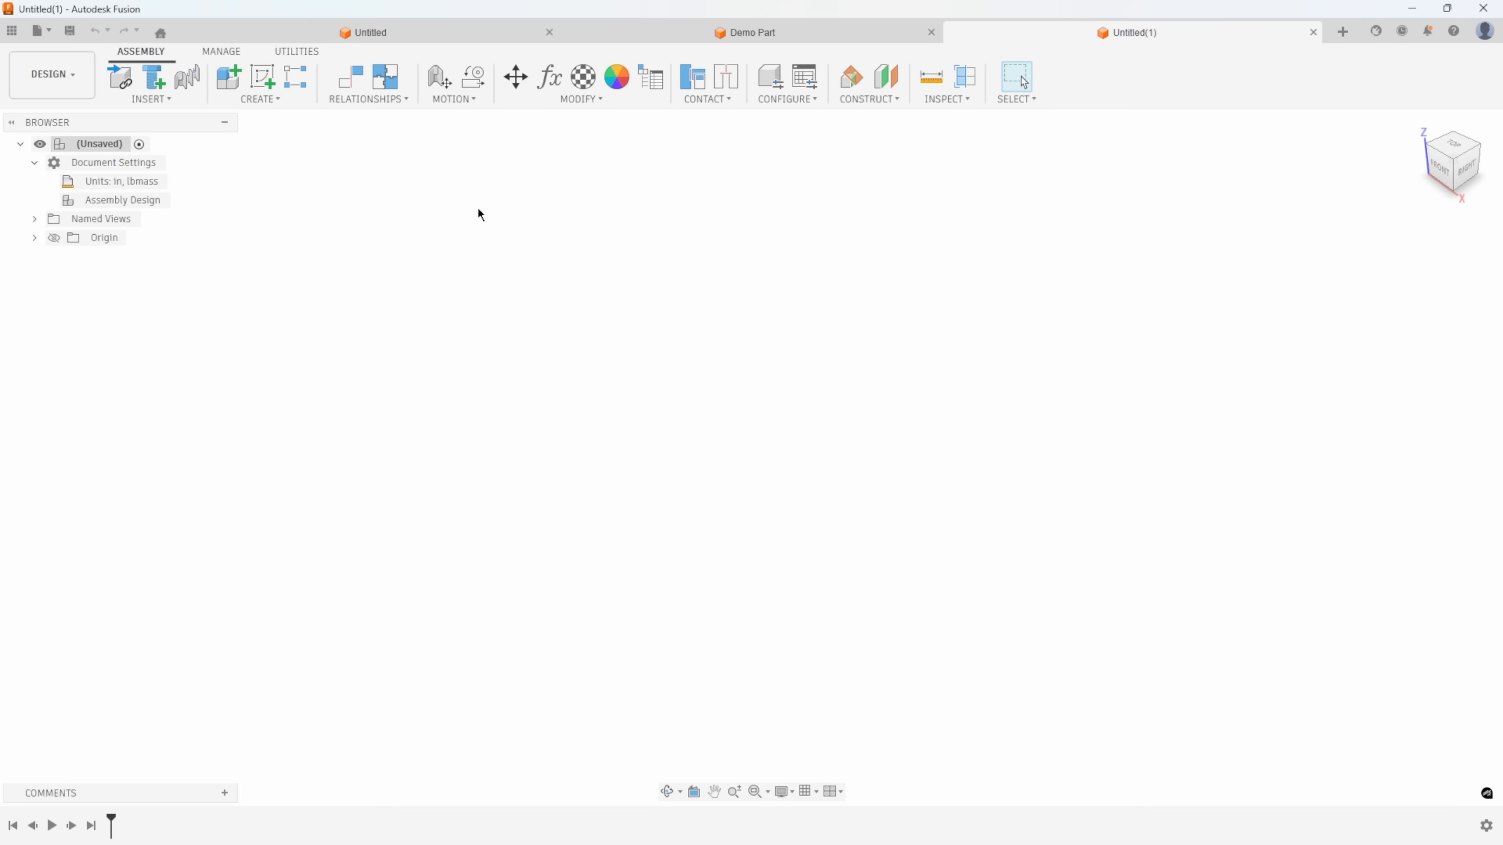
left_click(159, 99)
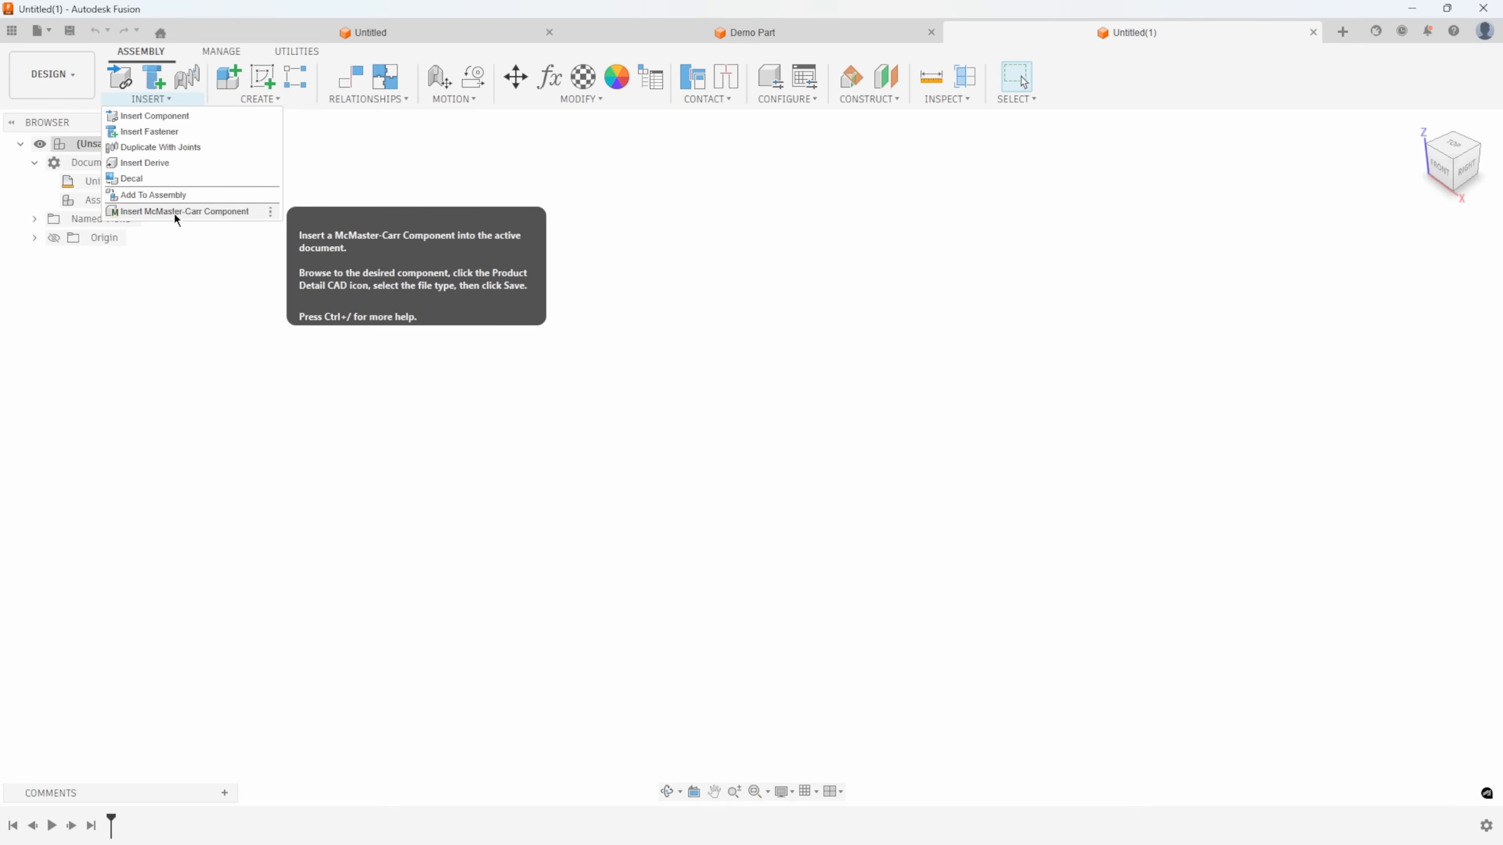
mouse_move(288, 100)
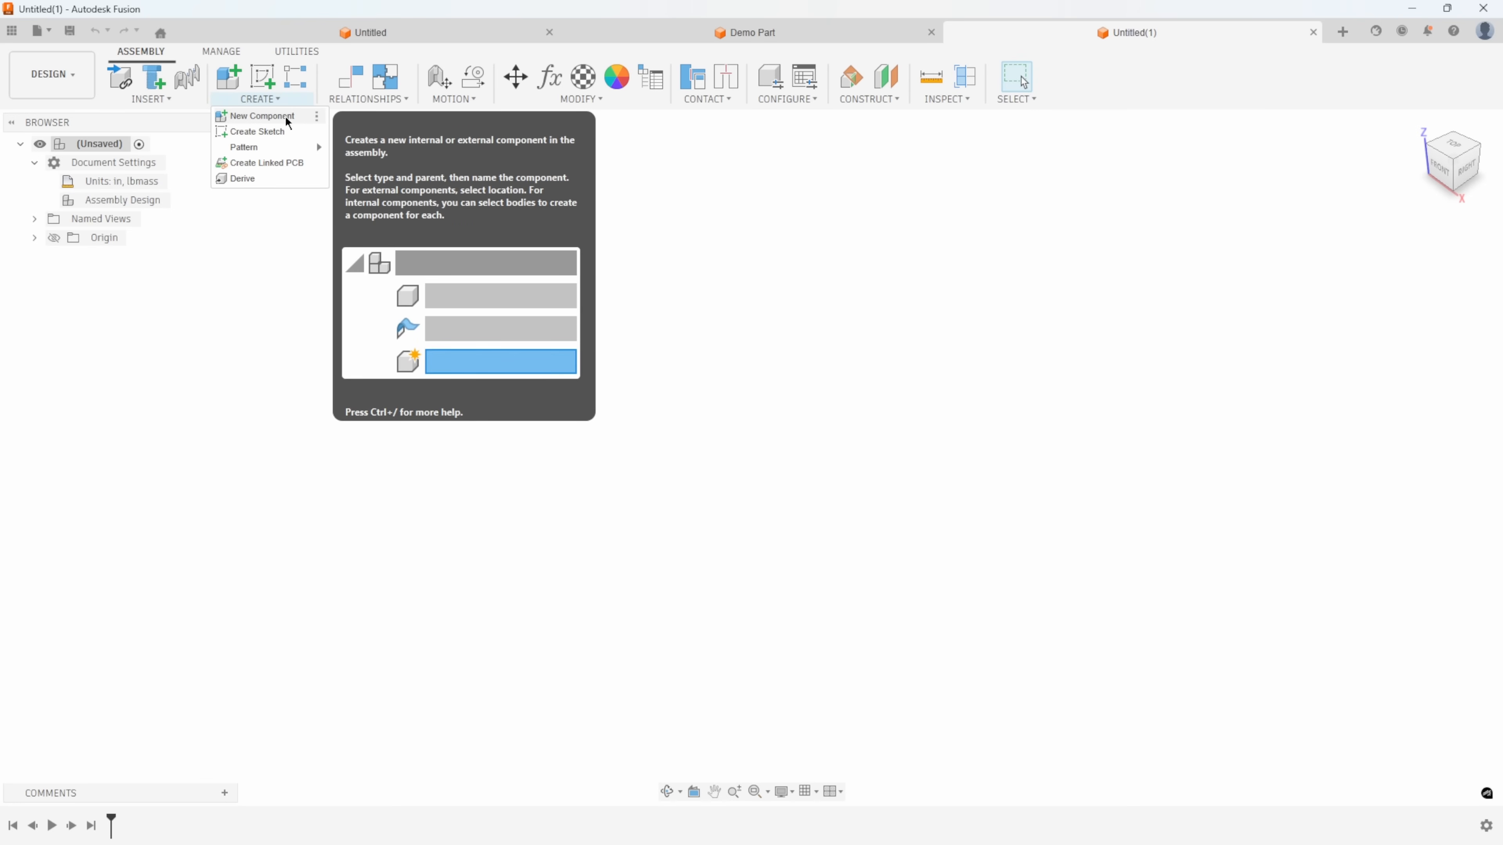
mouse_move(278, 151)
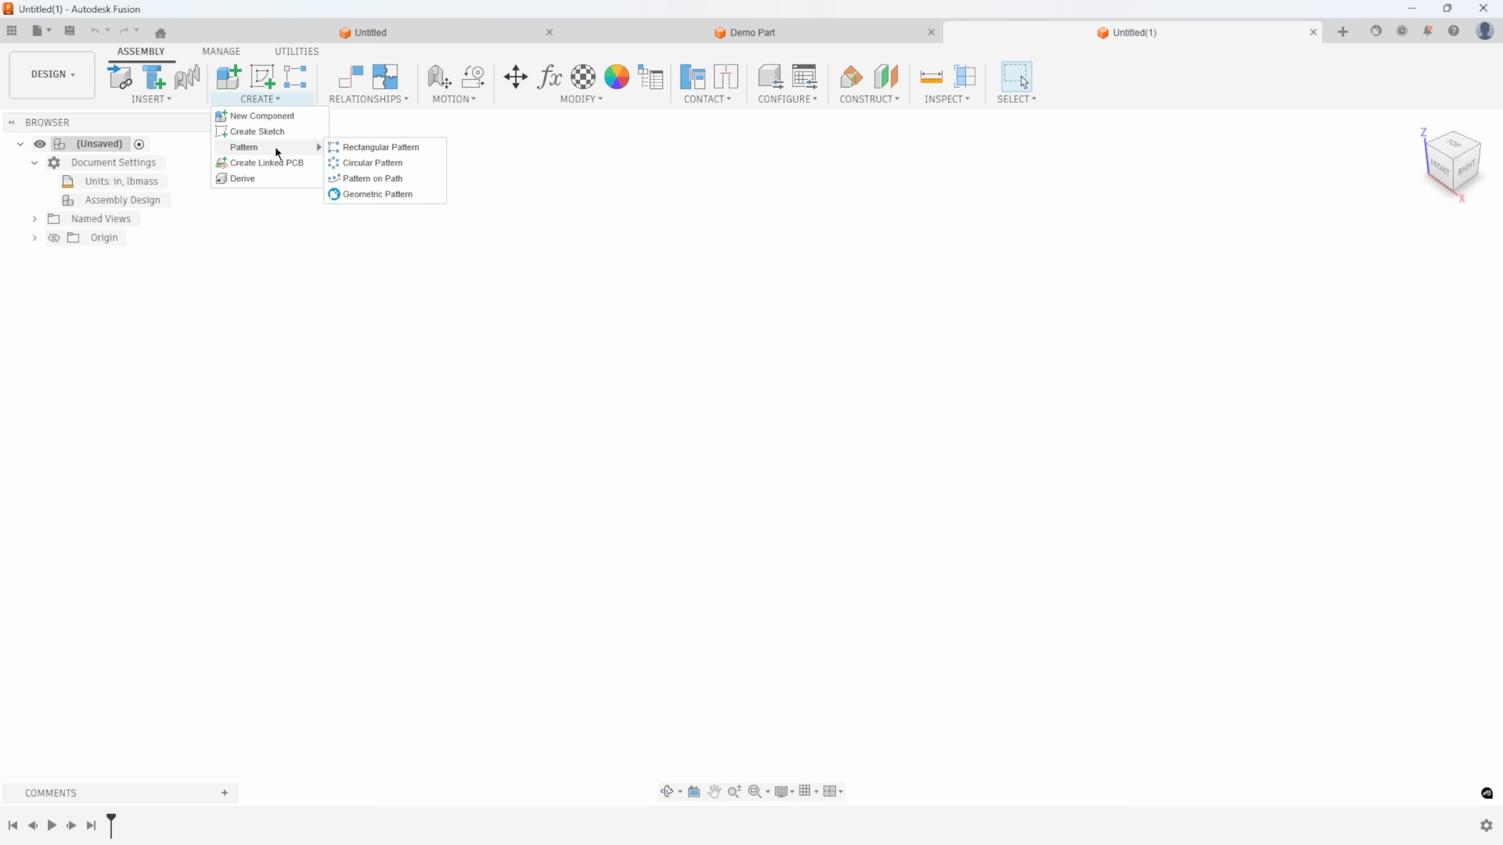
mouse_move(368, 103)
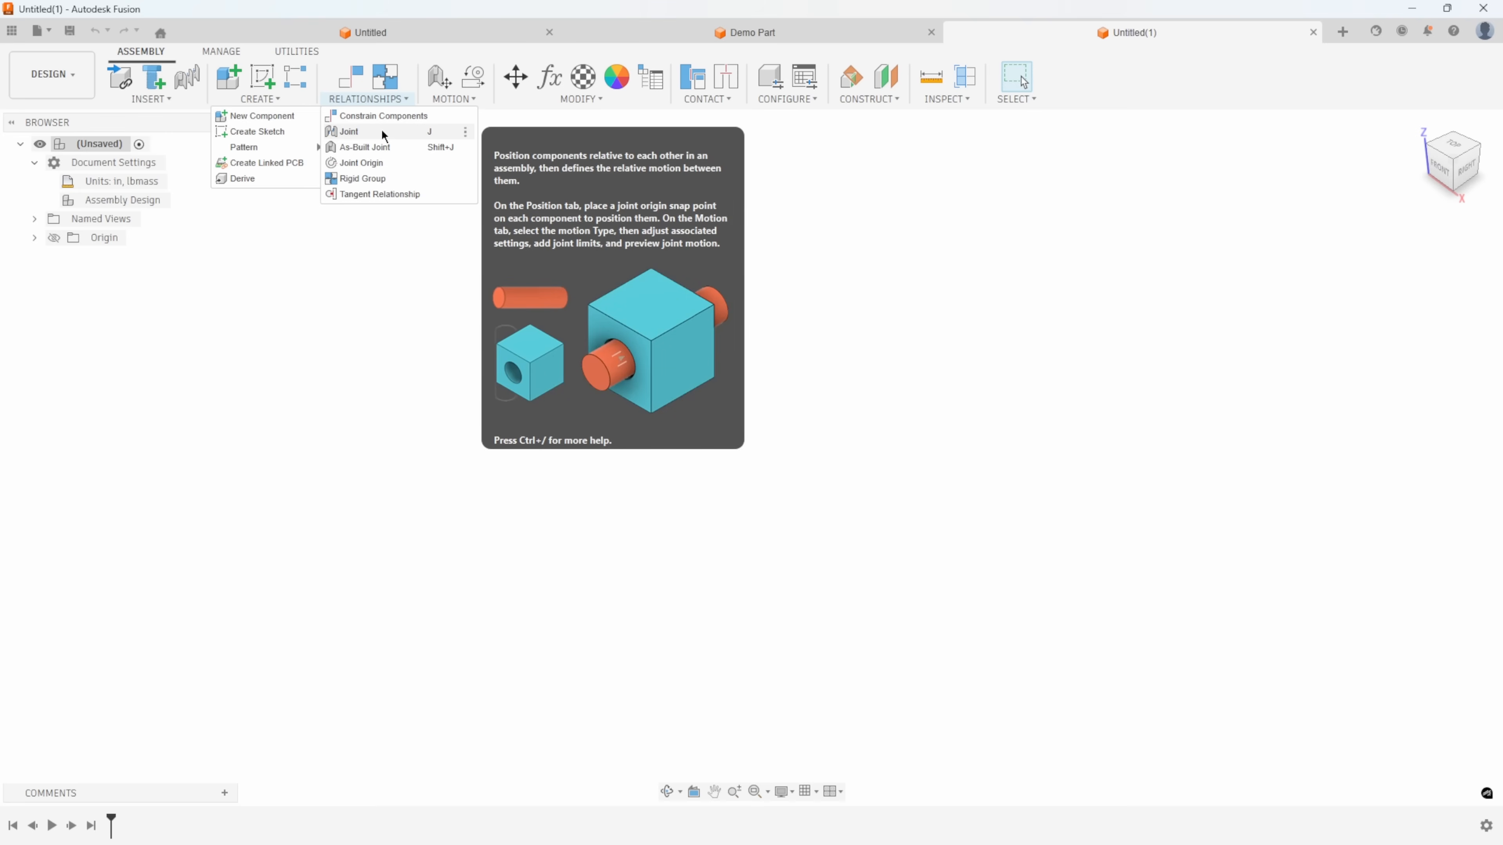
mouse_move(460, 108)
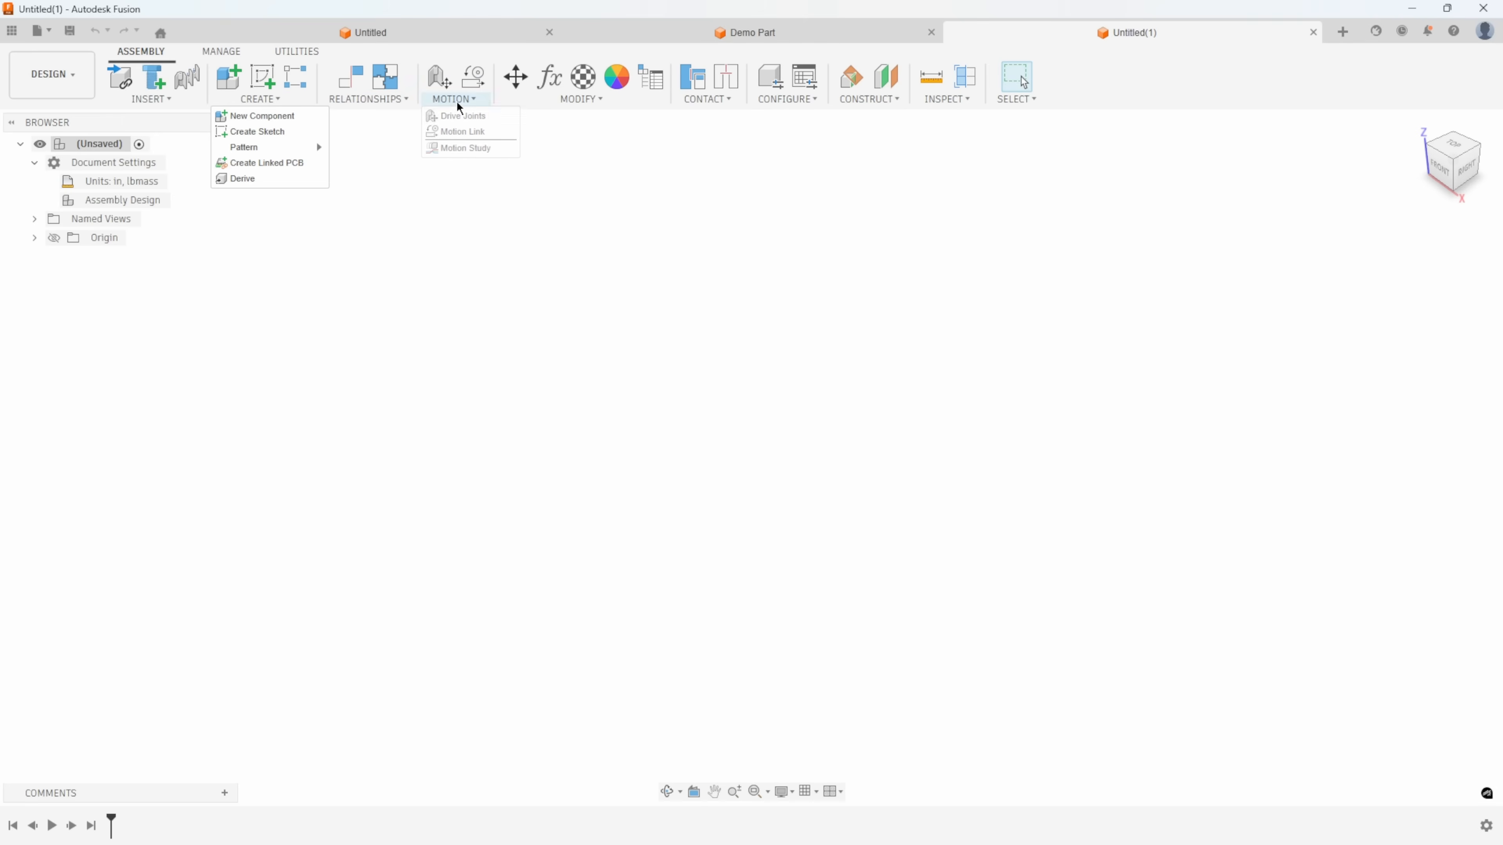
mouse_move(570, 107)
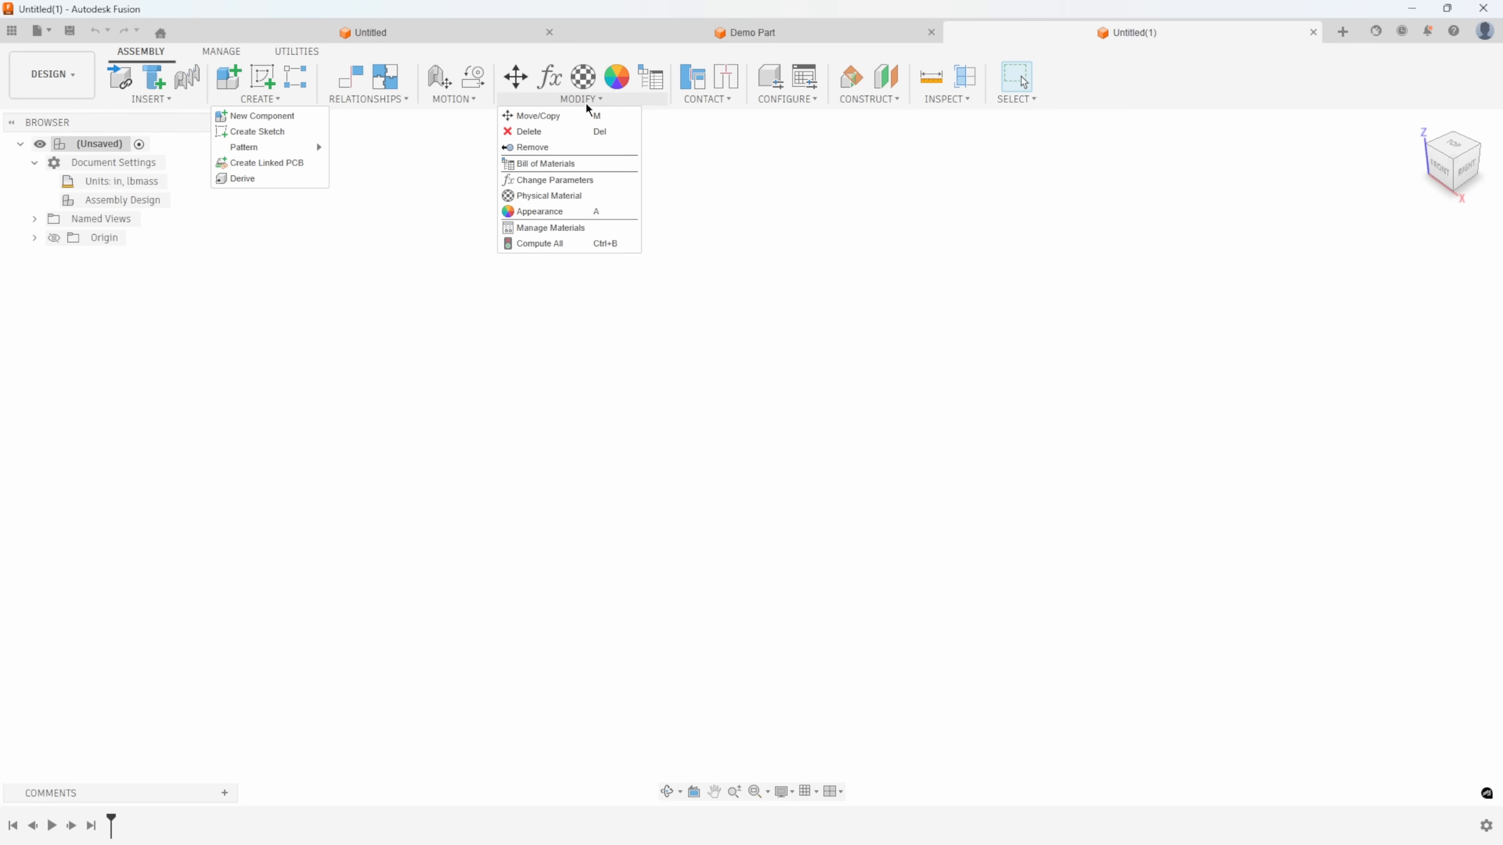
mouse_move(708, 102)
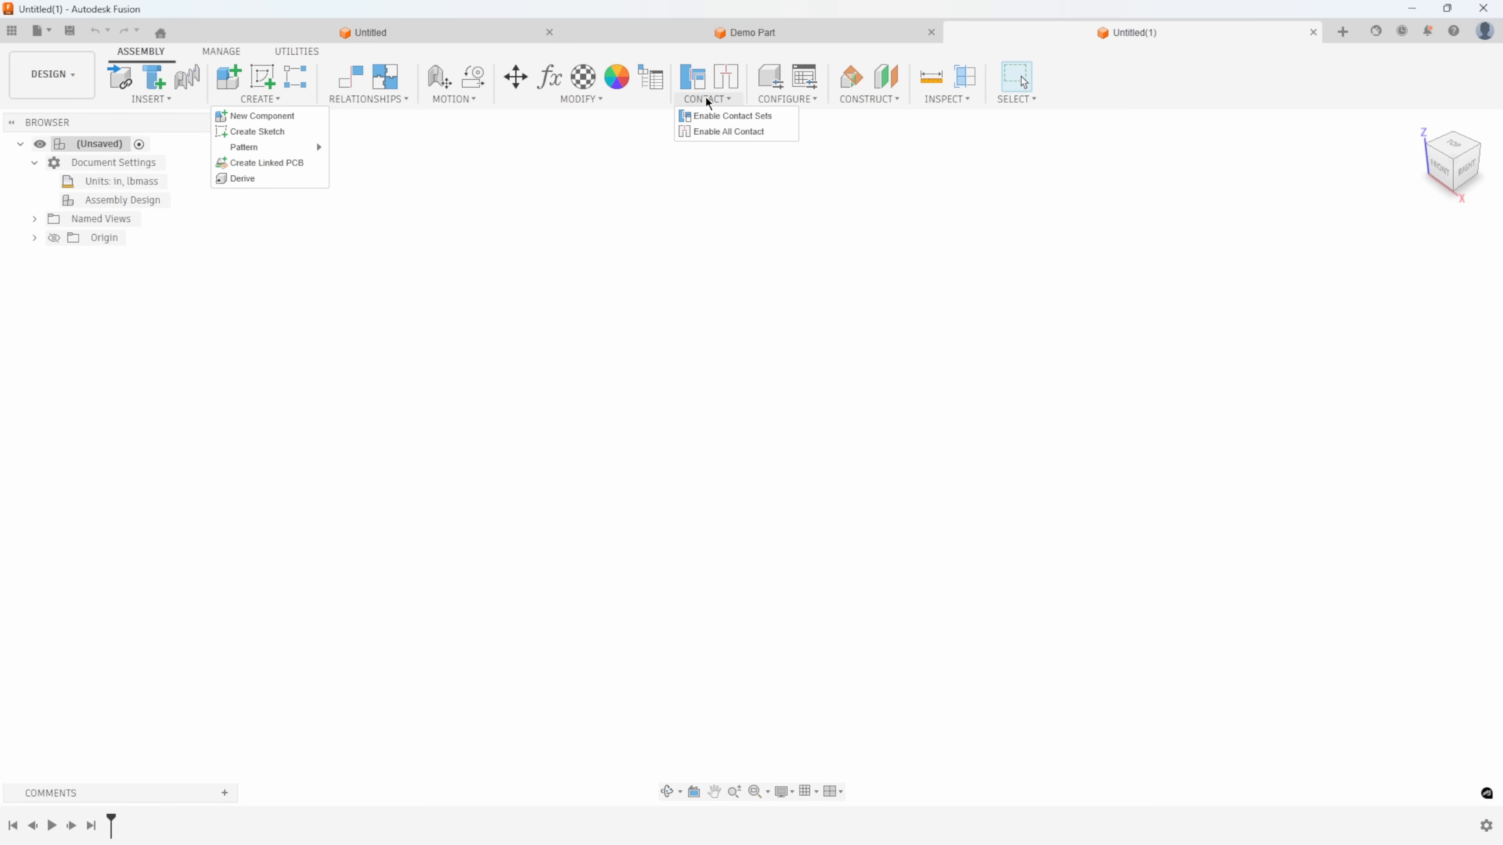
left_click(606, 199)
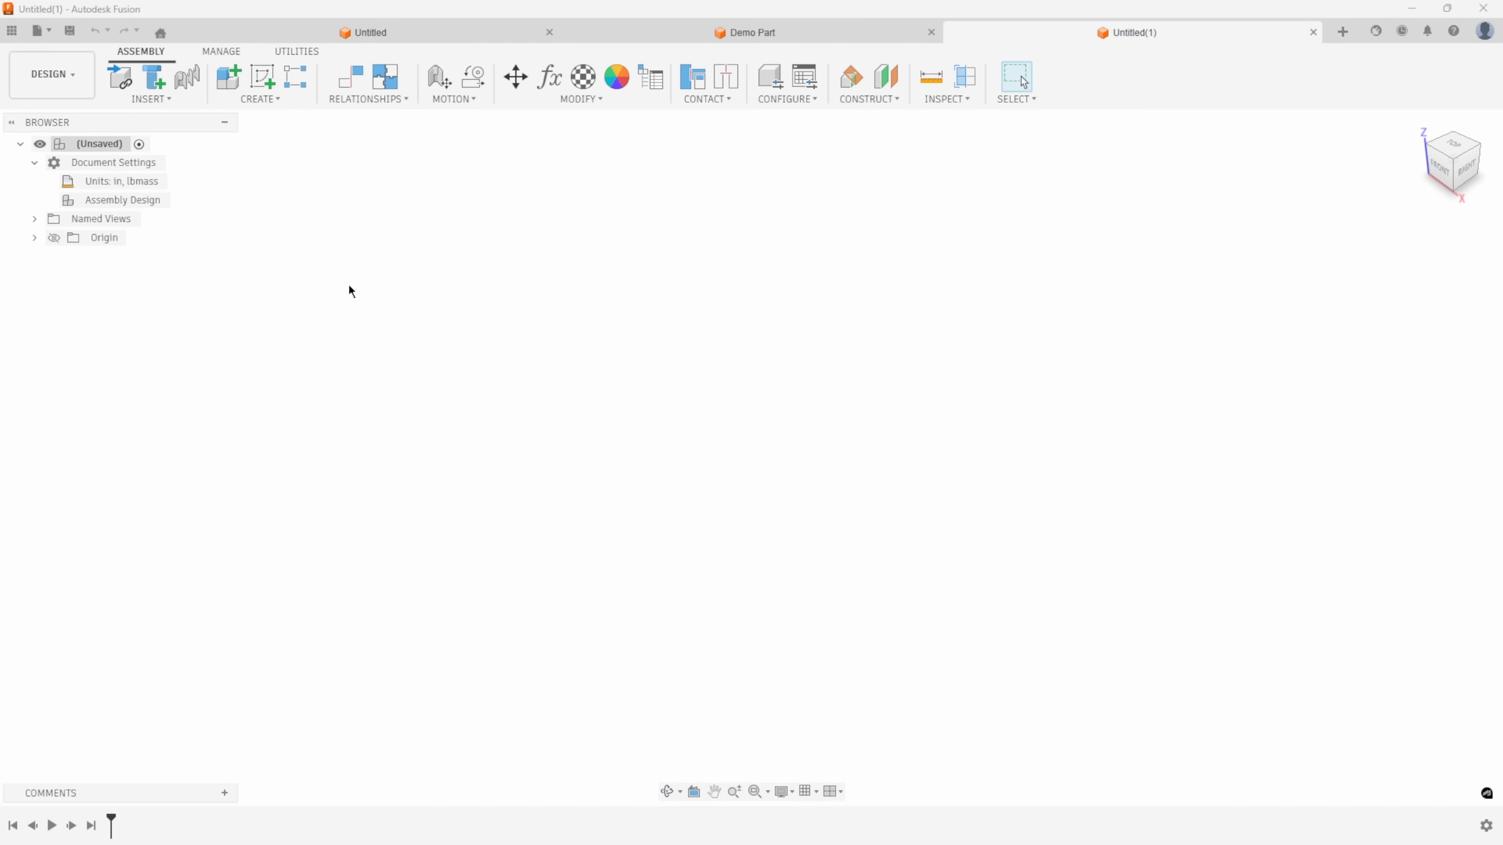
Insert the Handle component from the Engineering Class folder at zero offsets, grounded to the parent.
left_click(172, 108)
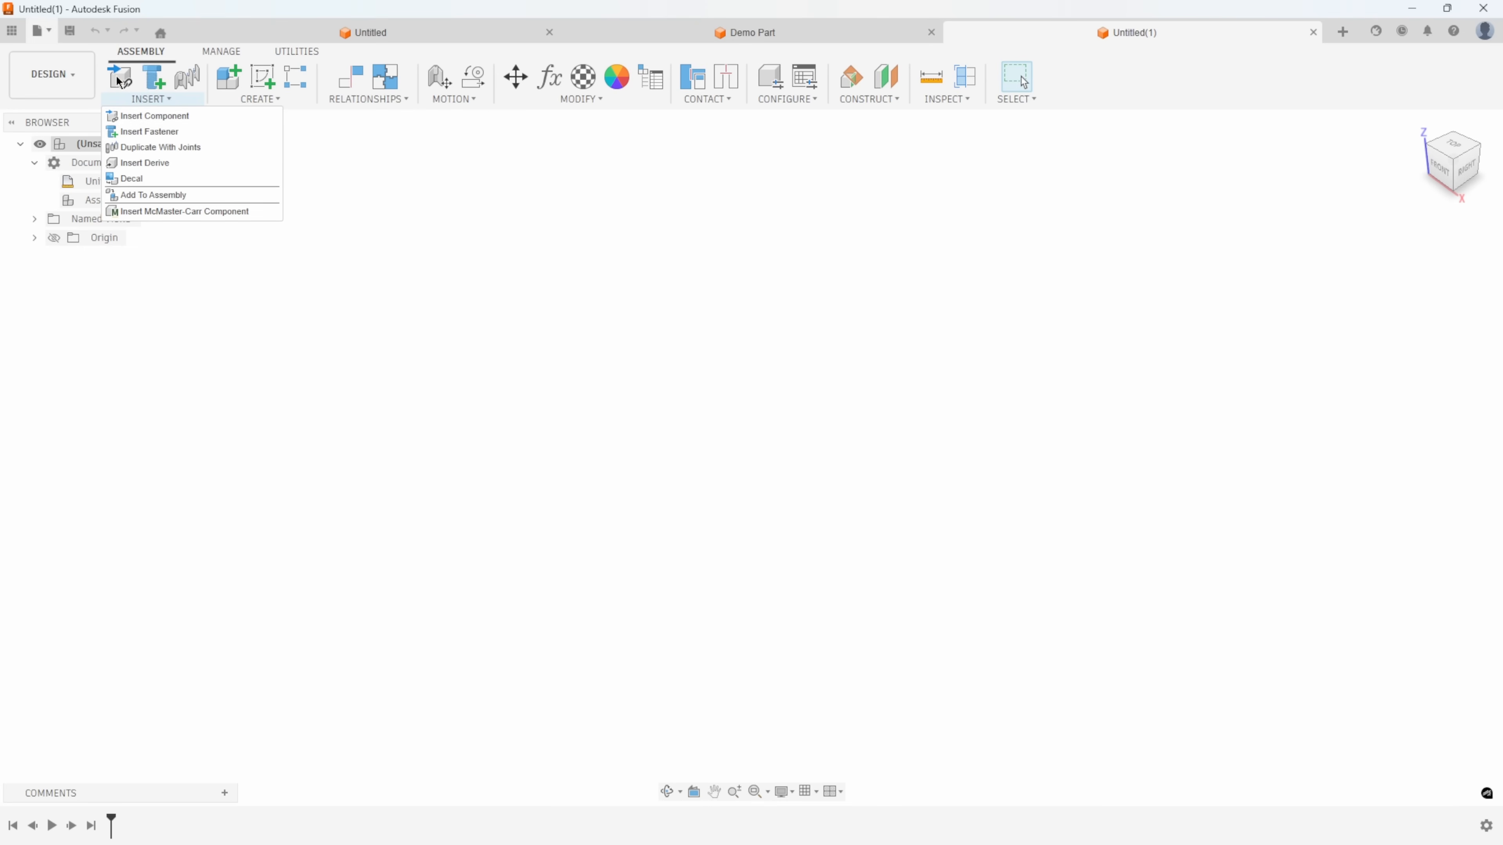
left_click(189, 116)
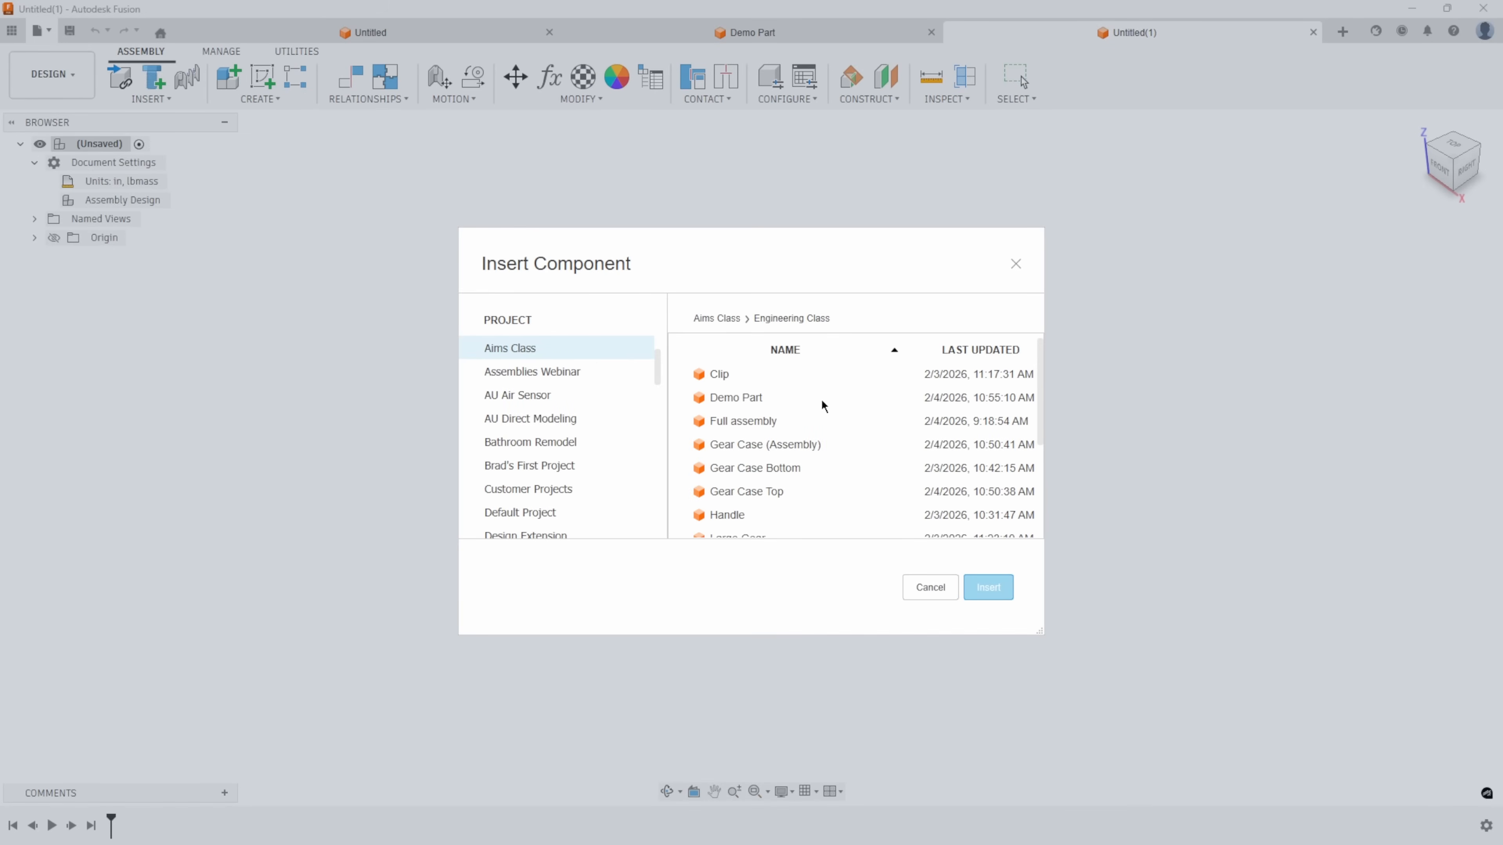
left_click(743, 519)
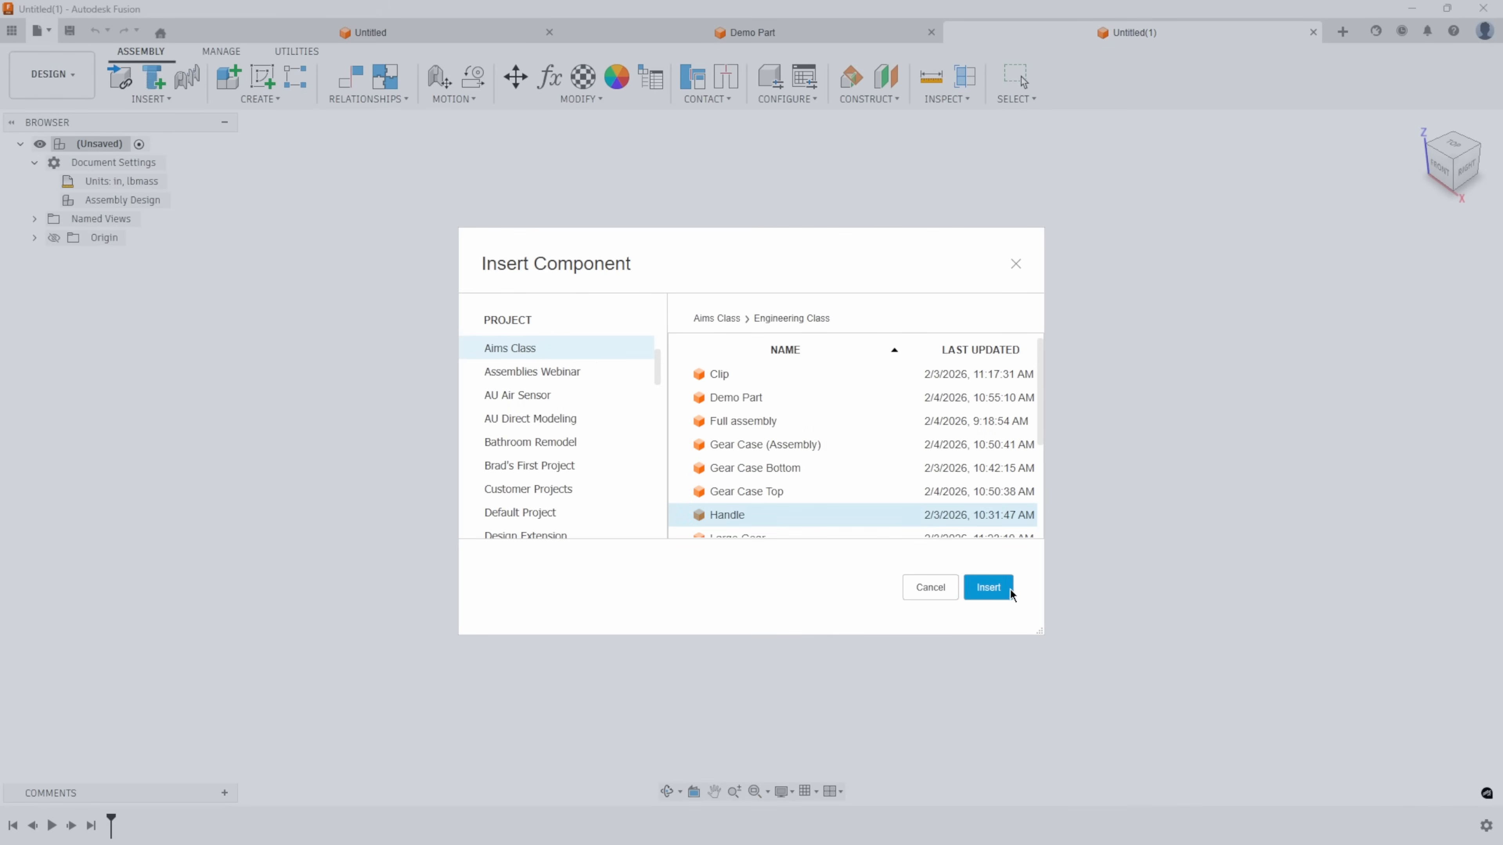
left_click(1001, 594)
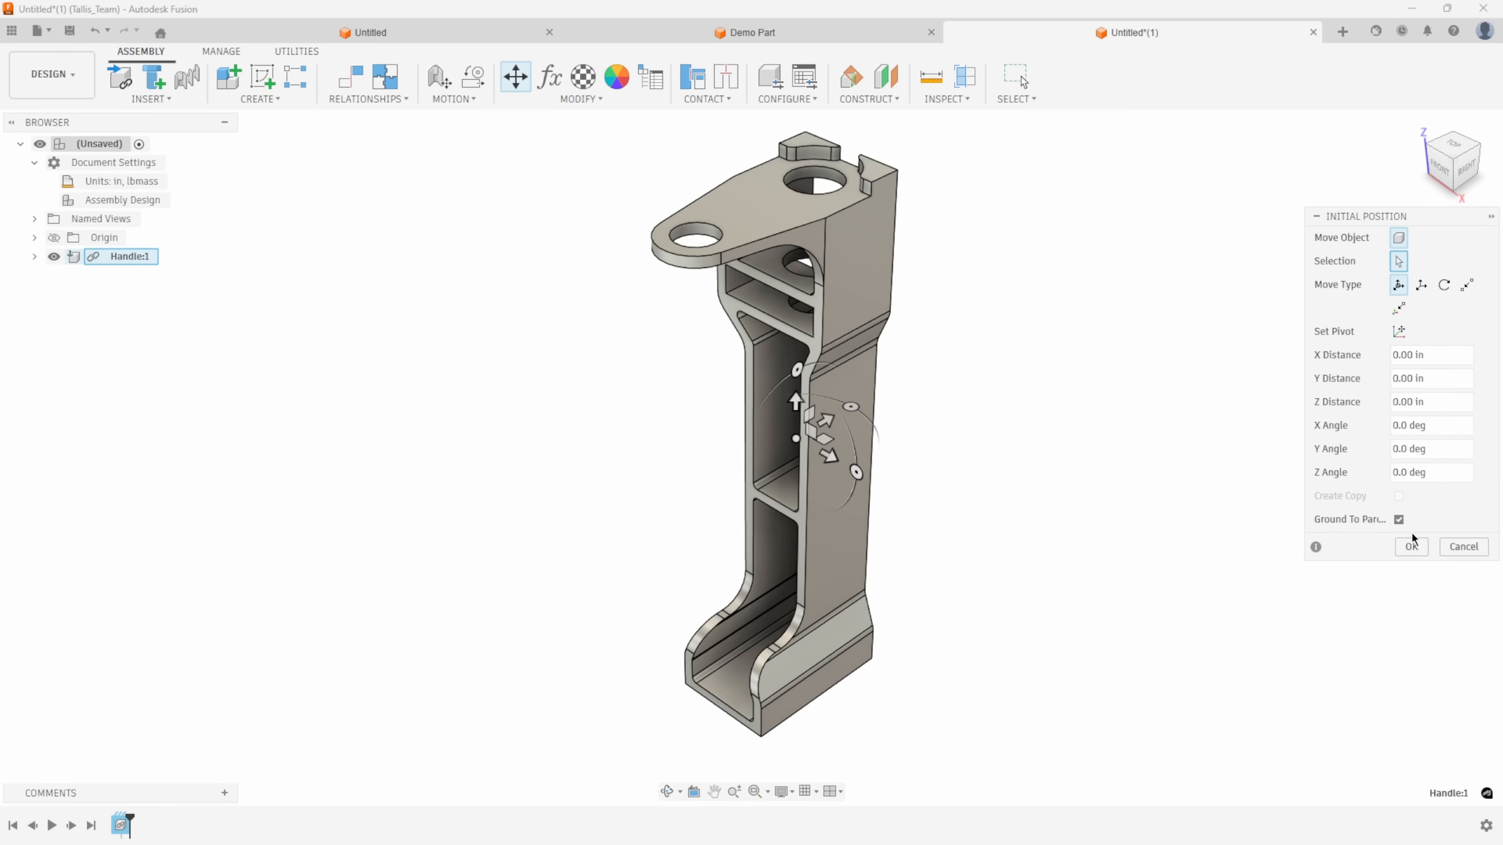
left_click(1408, 548)
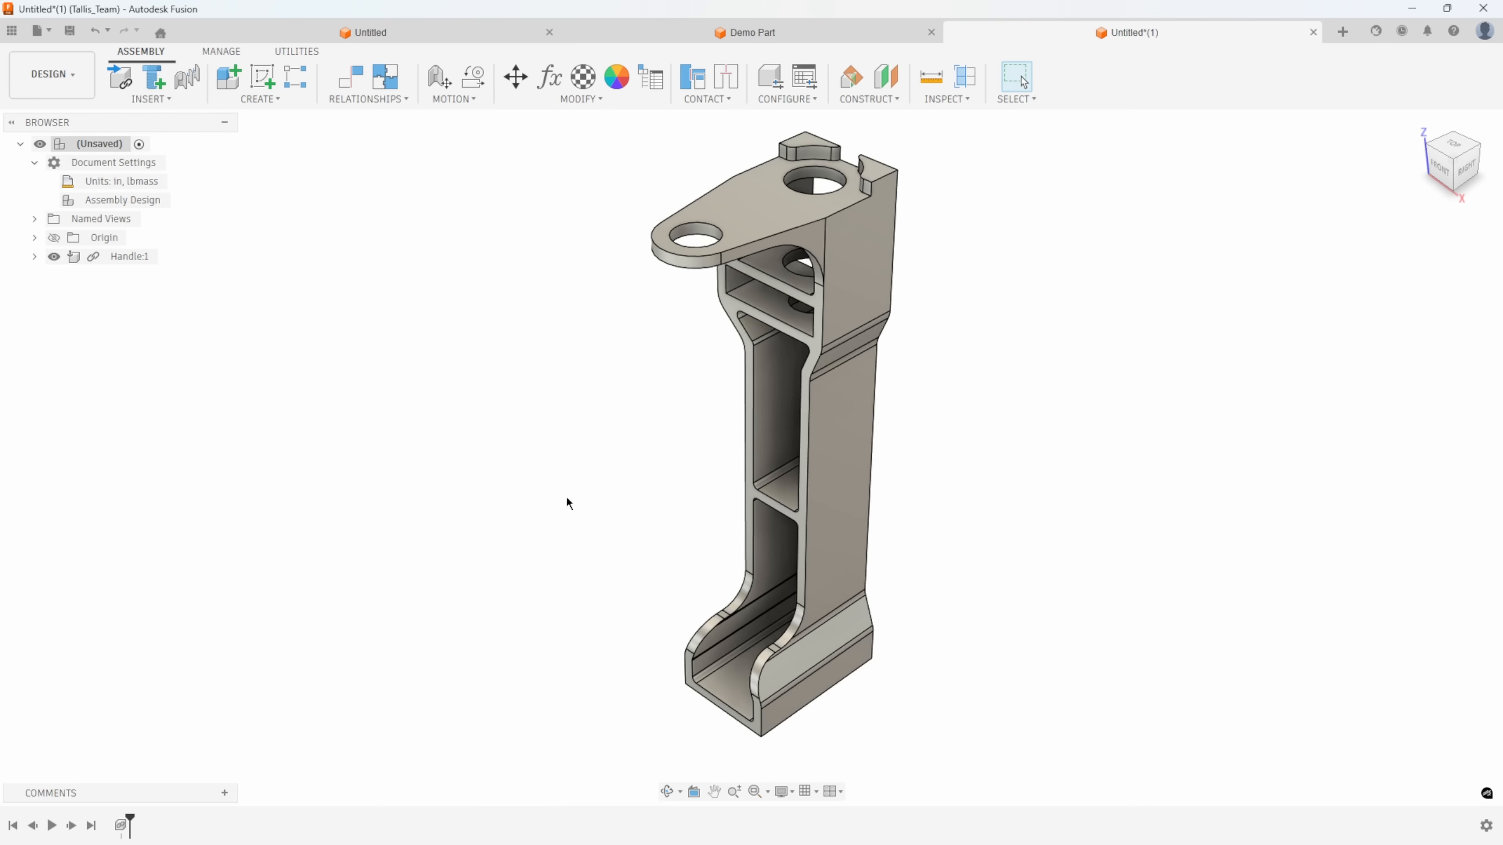
Examine the handle's upper end and the commands available for a selected edge on its raised tab.
scroll(963, 254, "up", 10)
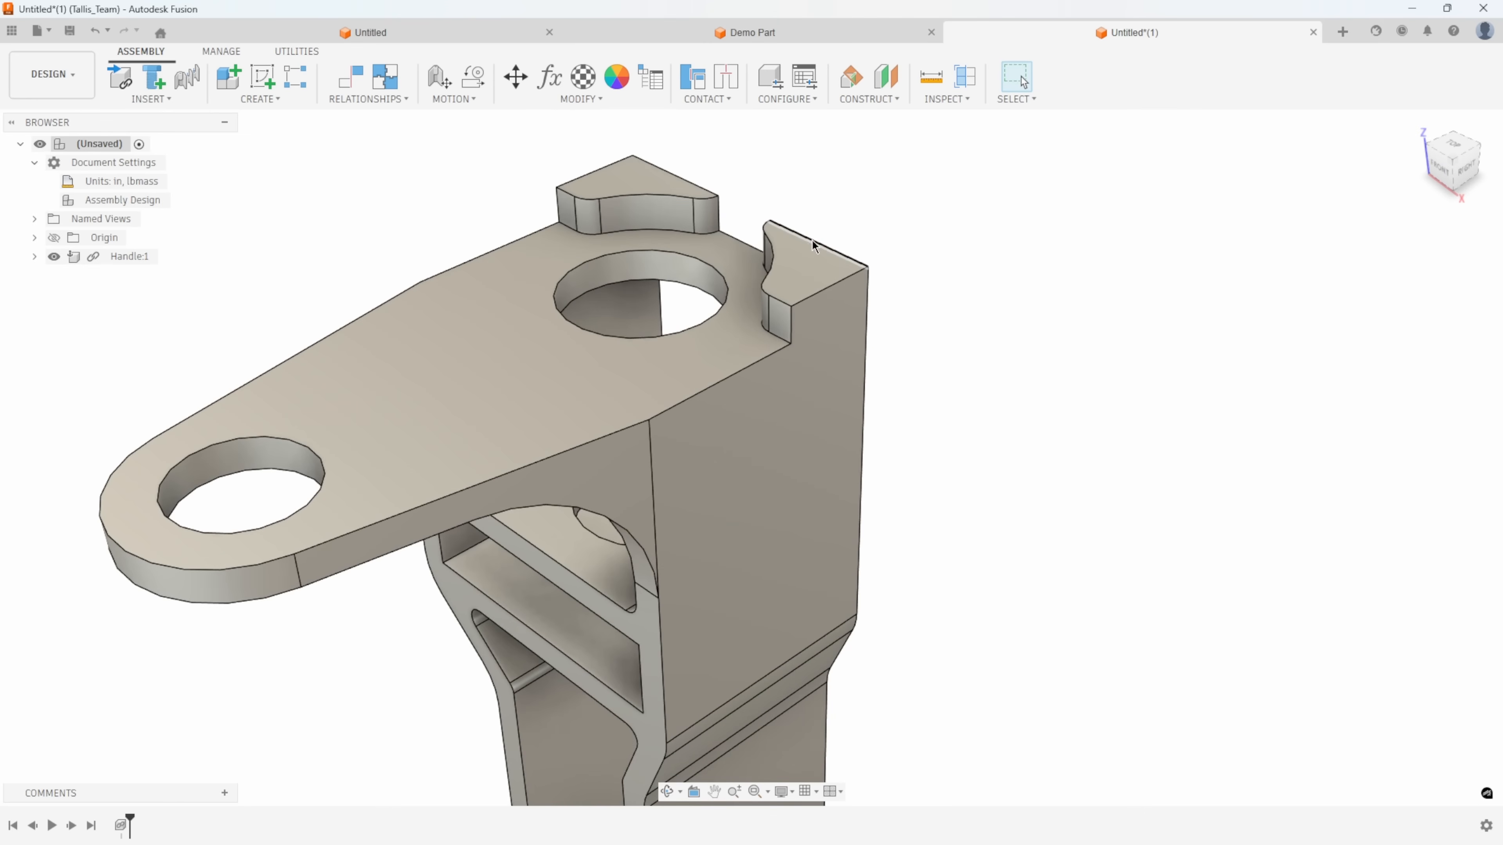
left_click(807, 240)
right_click(807, 240)
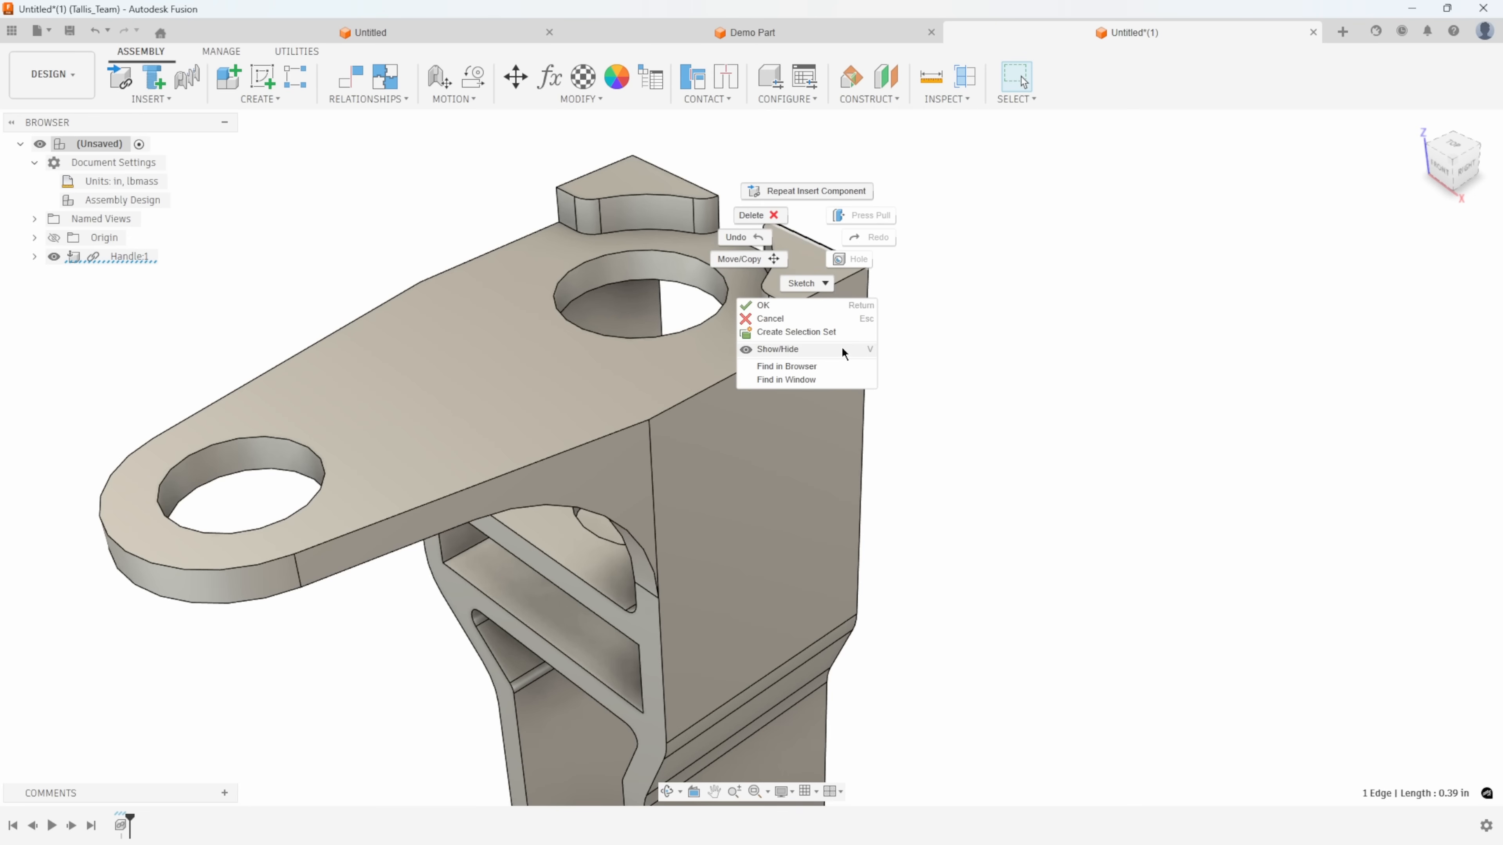
left_click(964, 277)
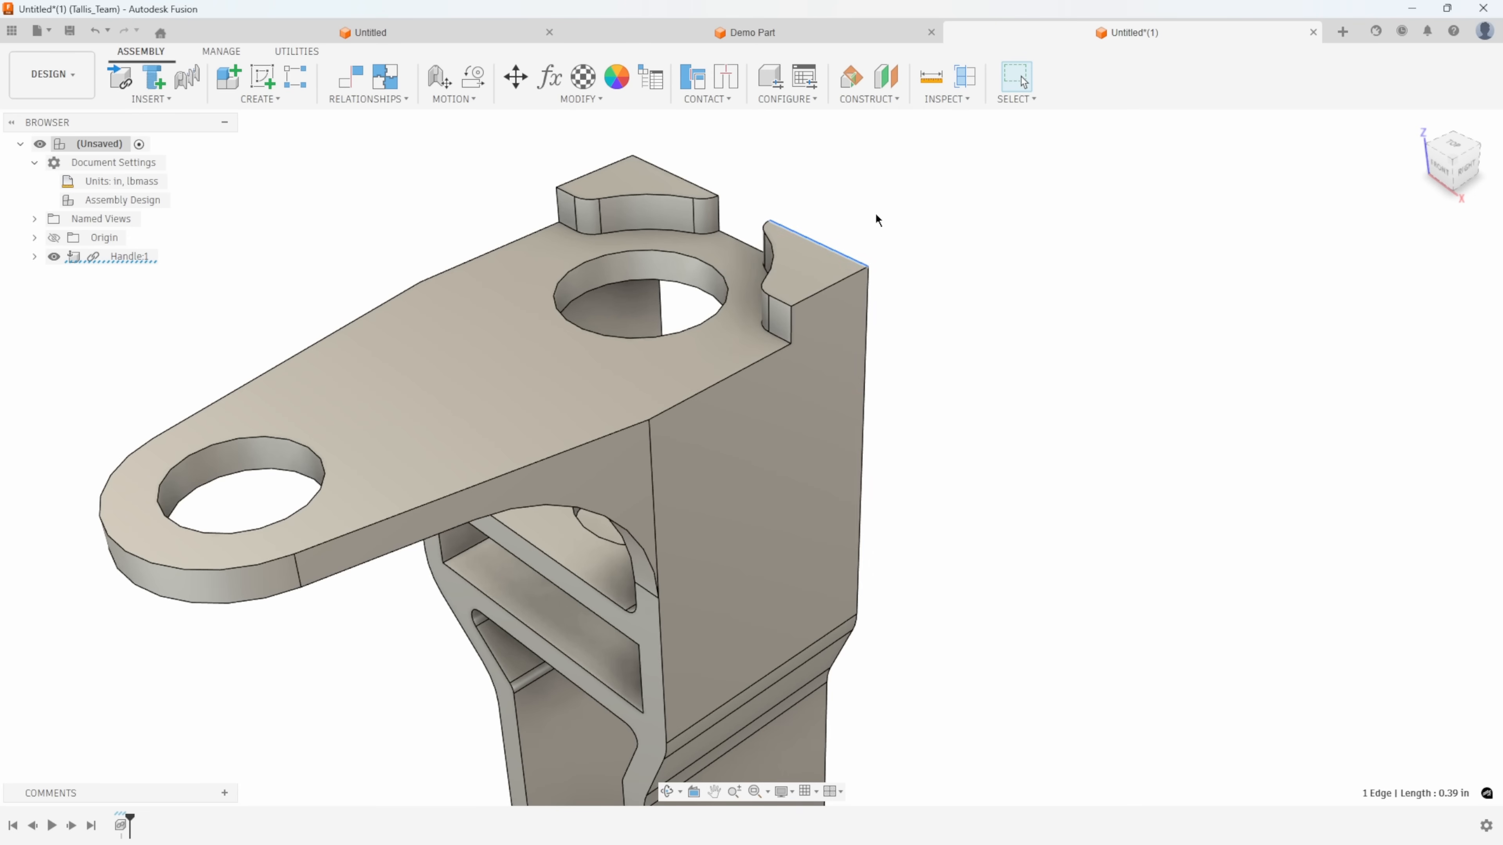
left_click(989, 316)
scroll(990, 317, "down", 5)
middle_click_drag(704, 542, 576, 408)
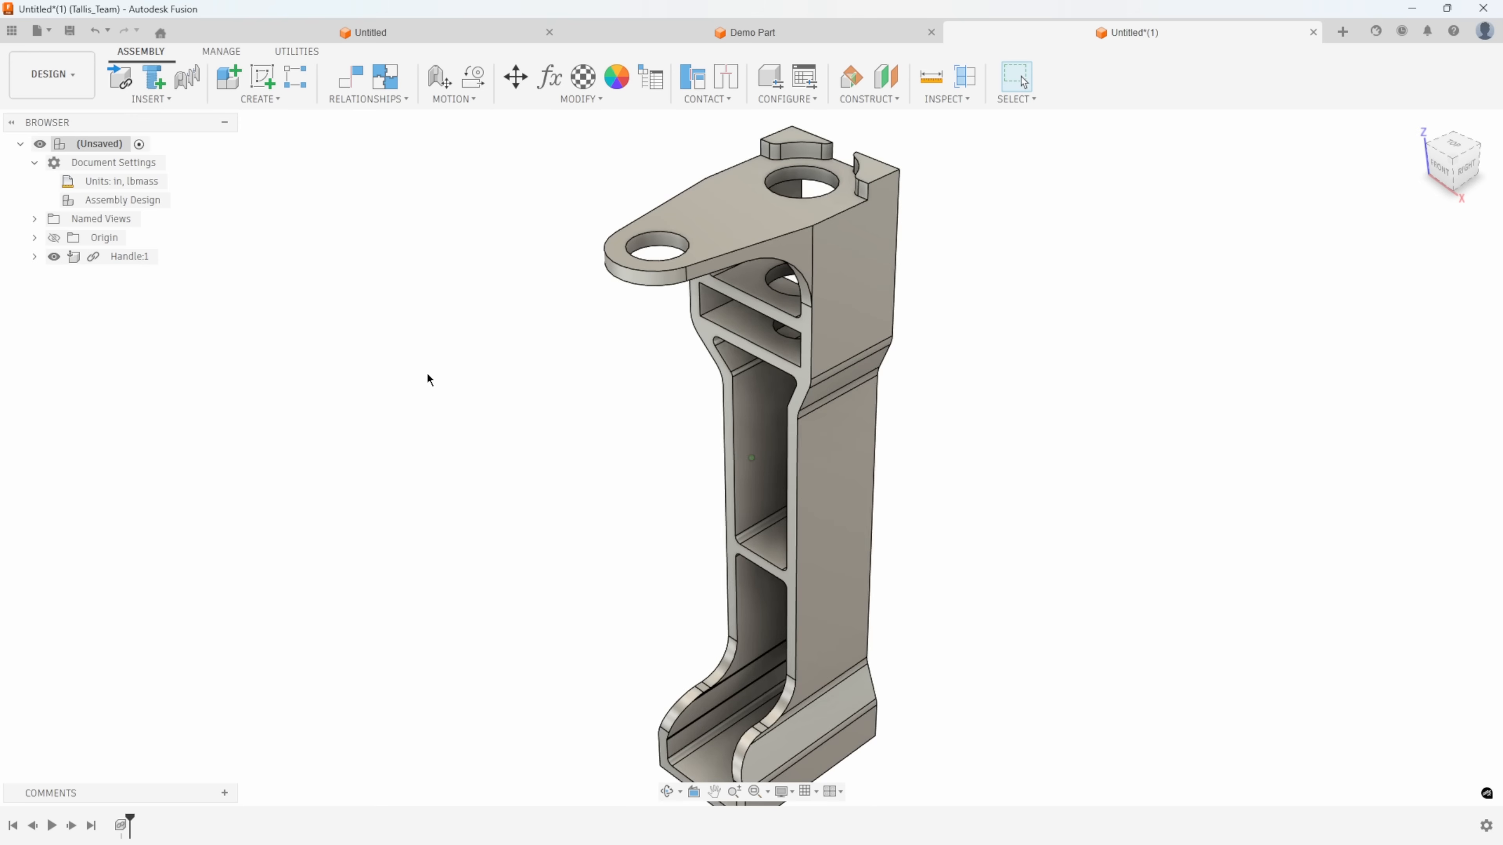
key("F6")
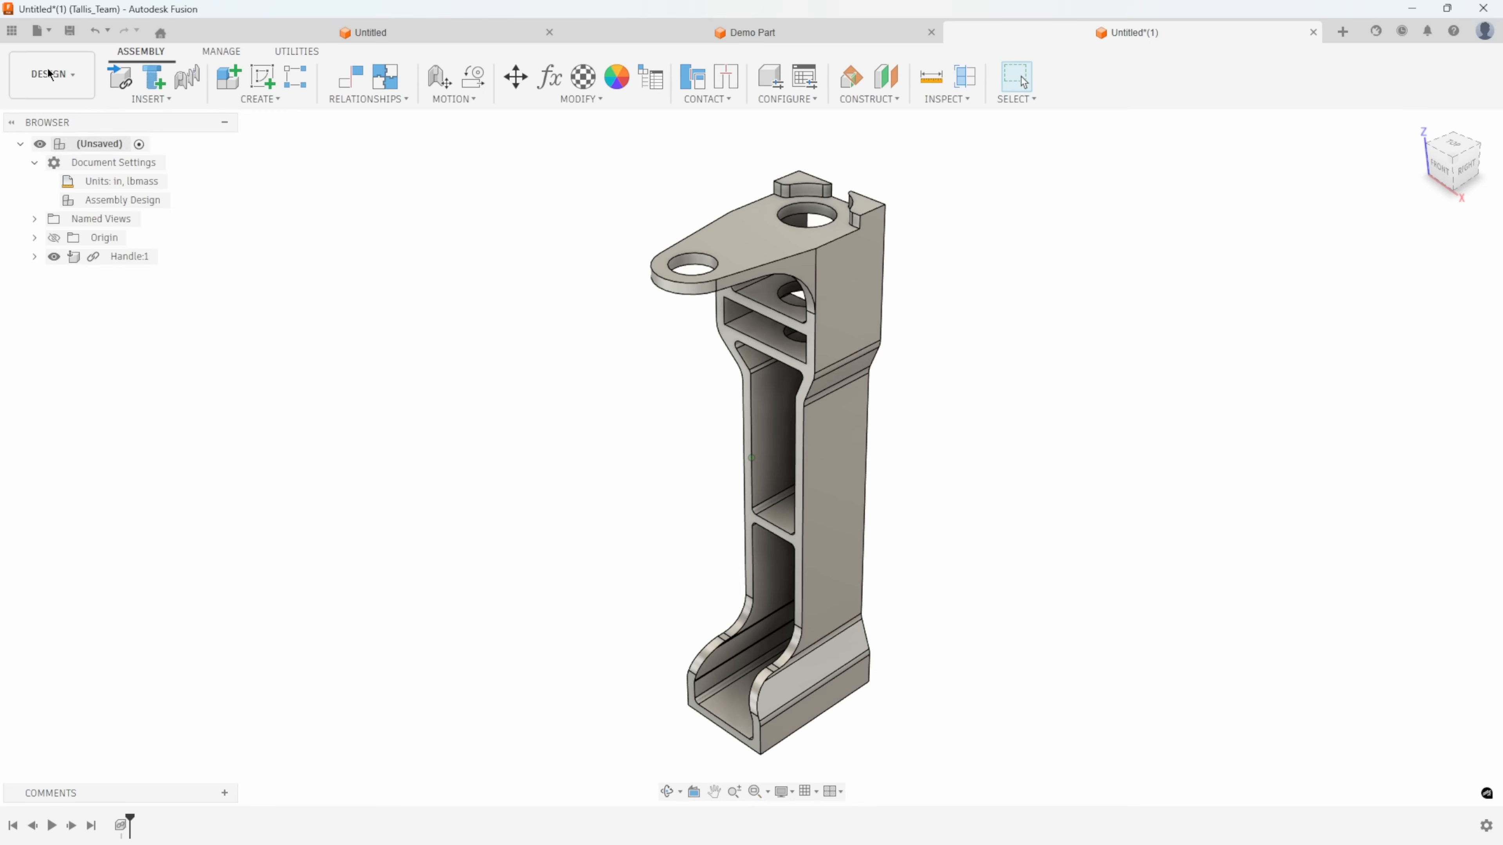
Insert Gear Case Bottom from the Engineering Class folder into the assembly, raised 5.575 in along Z above the handle.
left_click(11, 34)
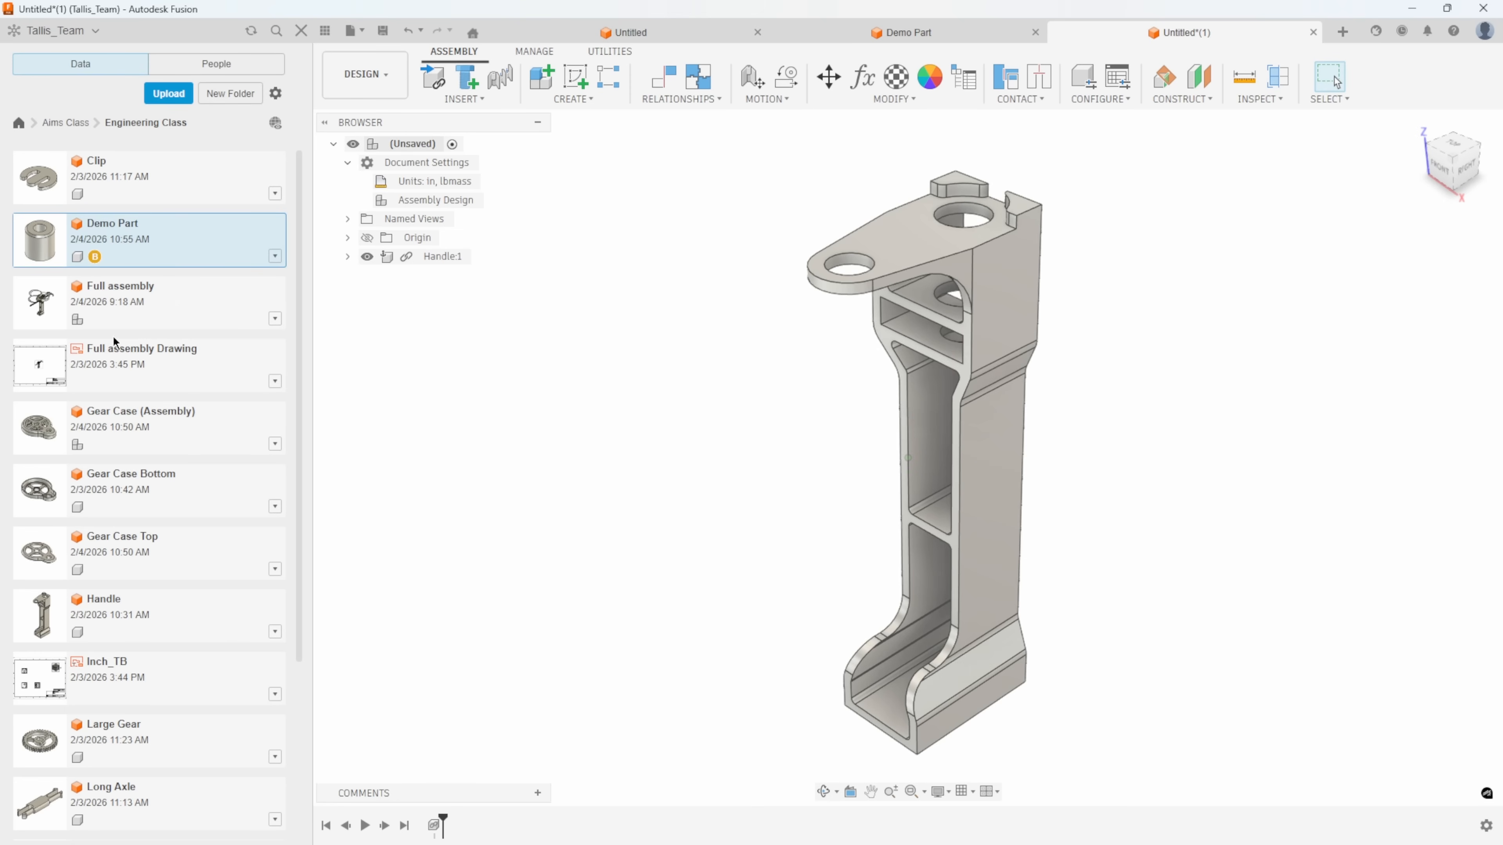
right_click(111, 486)
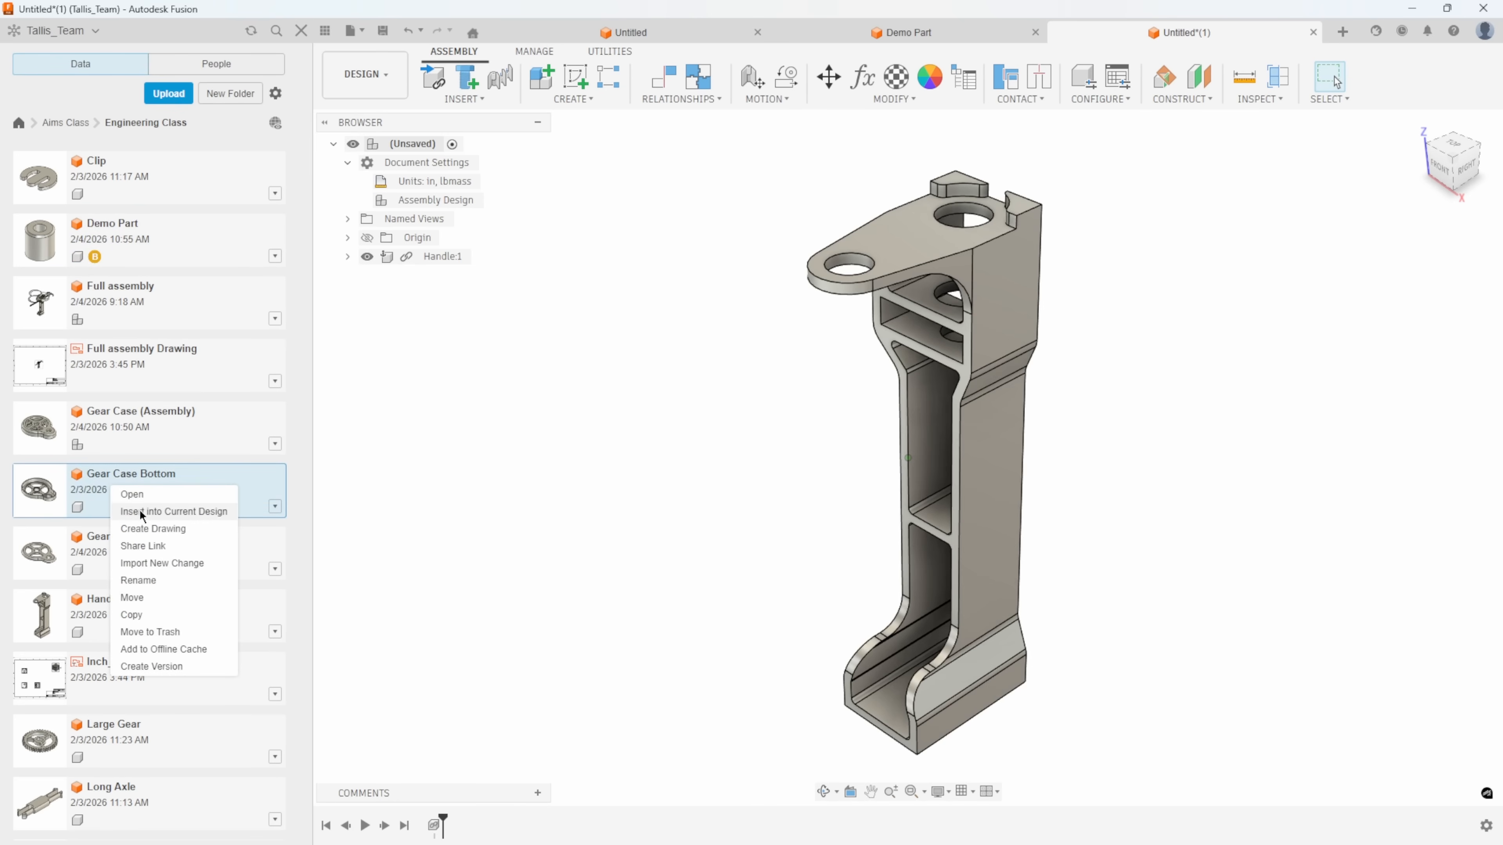
left_click(145, 513)
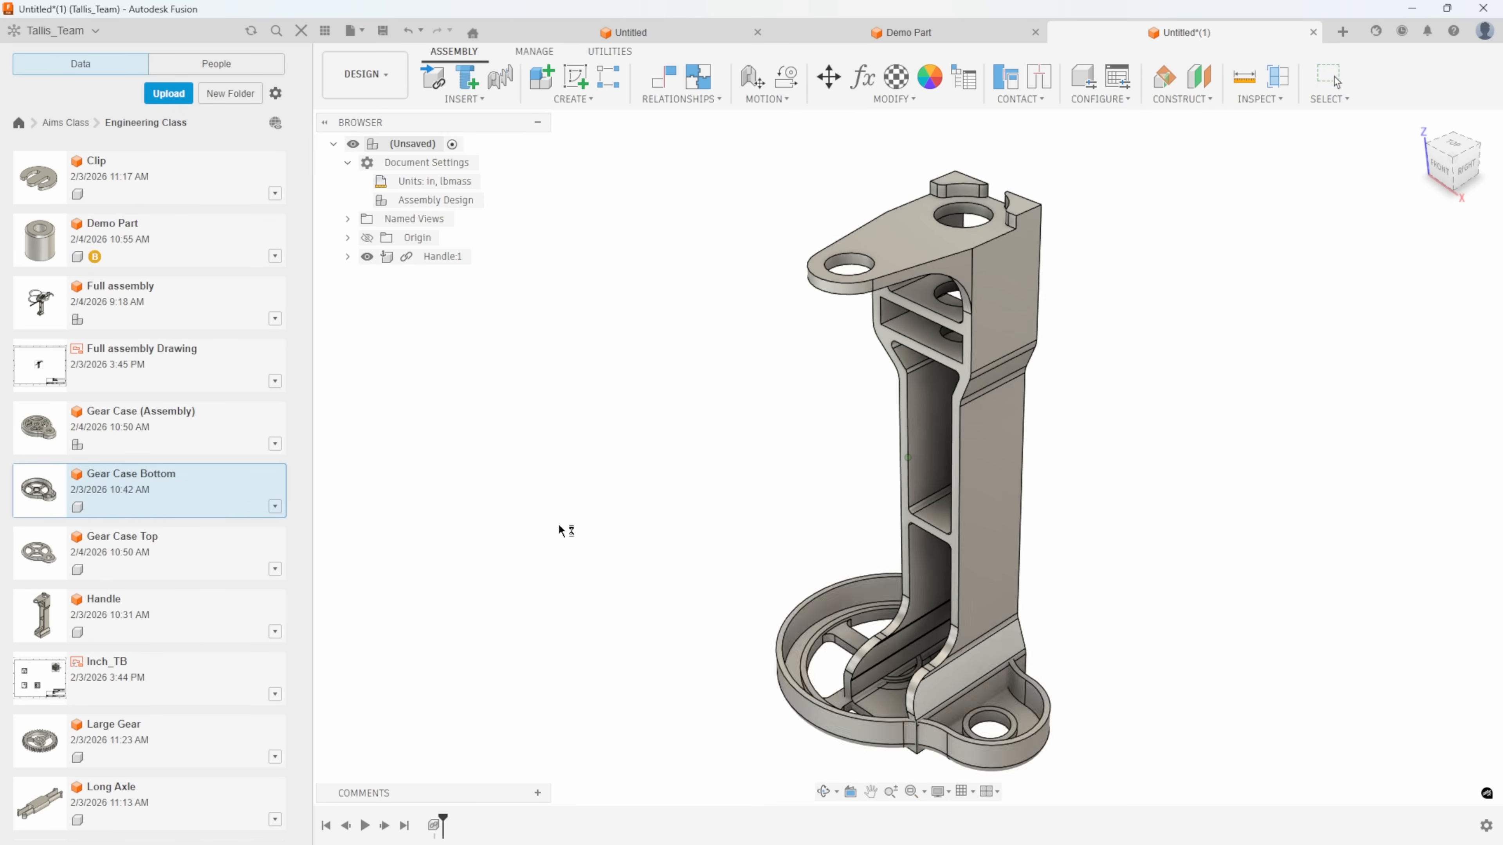
left_click_drag(904, 610, 900, 123)
scroll(1006, 254, "up", 3)
middle_click_drag(1006, 254, 935, 441)
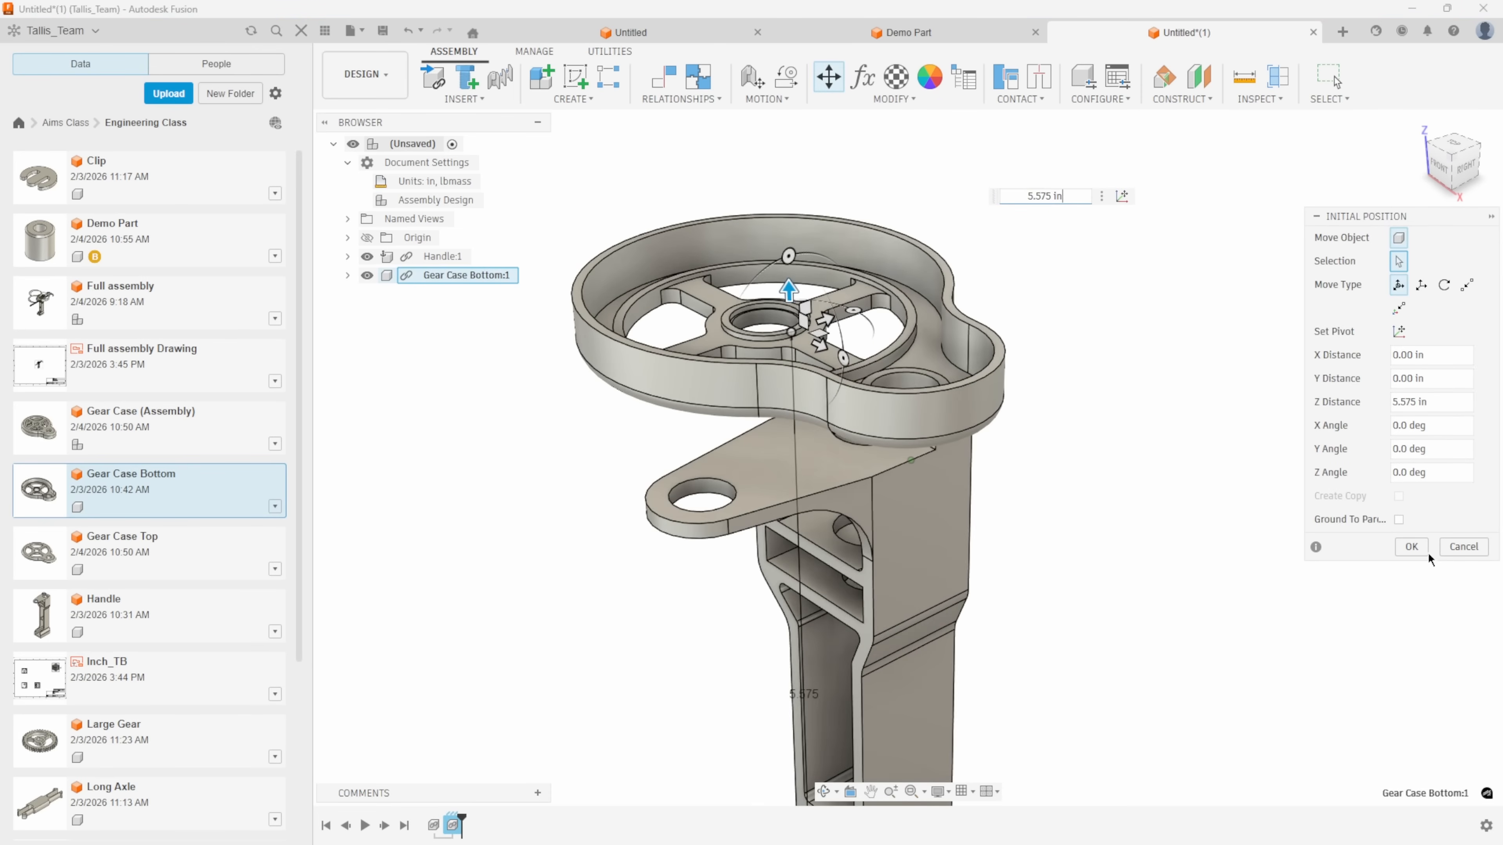
left_click(1413, 546)
Try moving the unconstrained gear case around above the handle and revert it to its inserted position.
left_click_drag(856, 352, 946, 321)
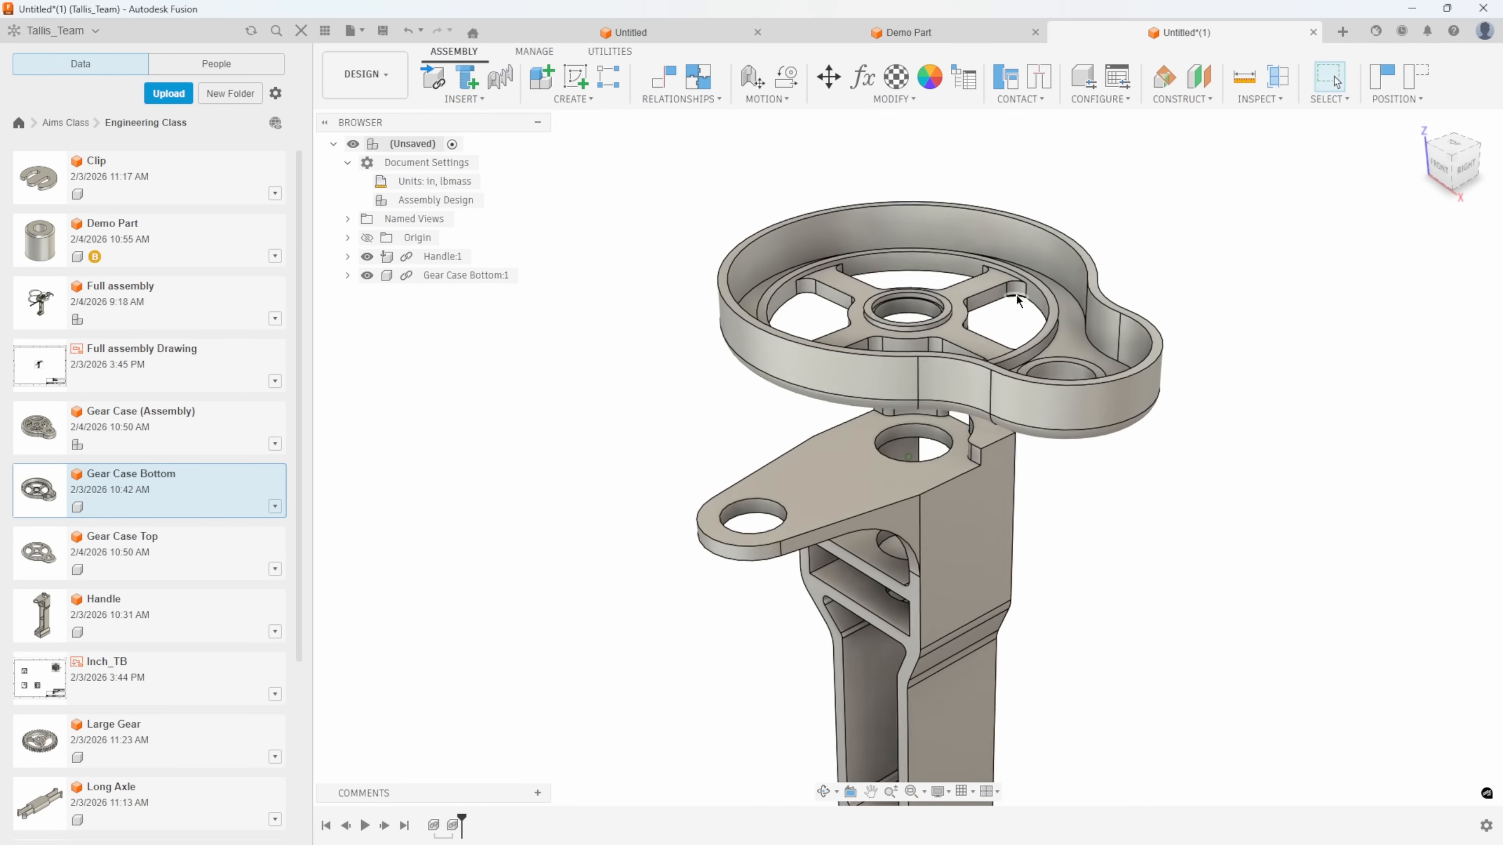
middle_click_drag(1017, 298, 1009, 312, "shift")
middle_click_drag(888, 502, 888, 474)
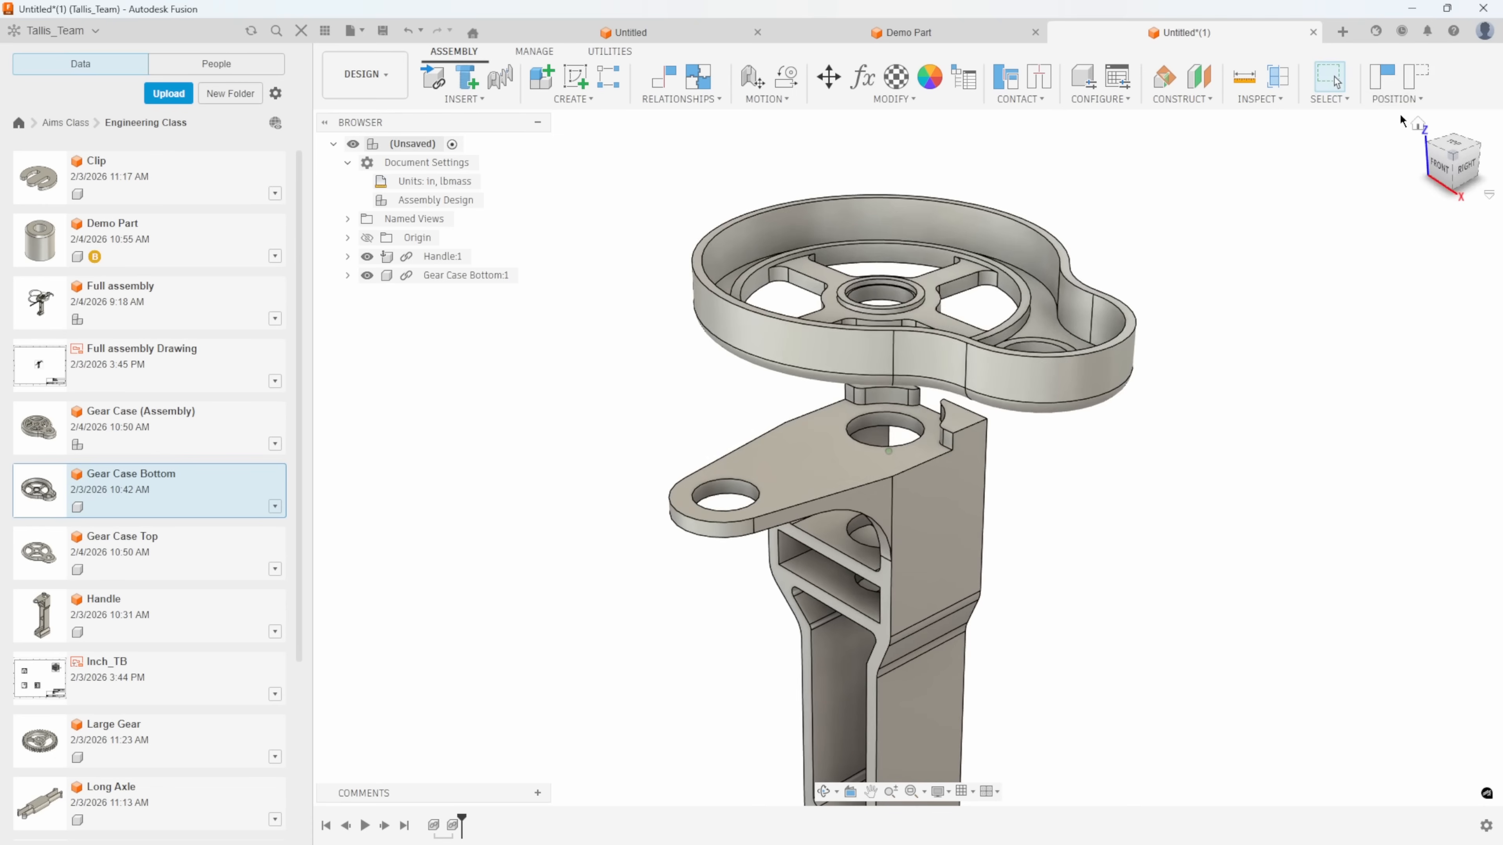
left_click(1416, 81)
Constrain the underside of Gear Case Bottom to the handle's flat top face with a 0.00 in offset.
left_click(688, 98)
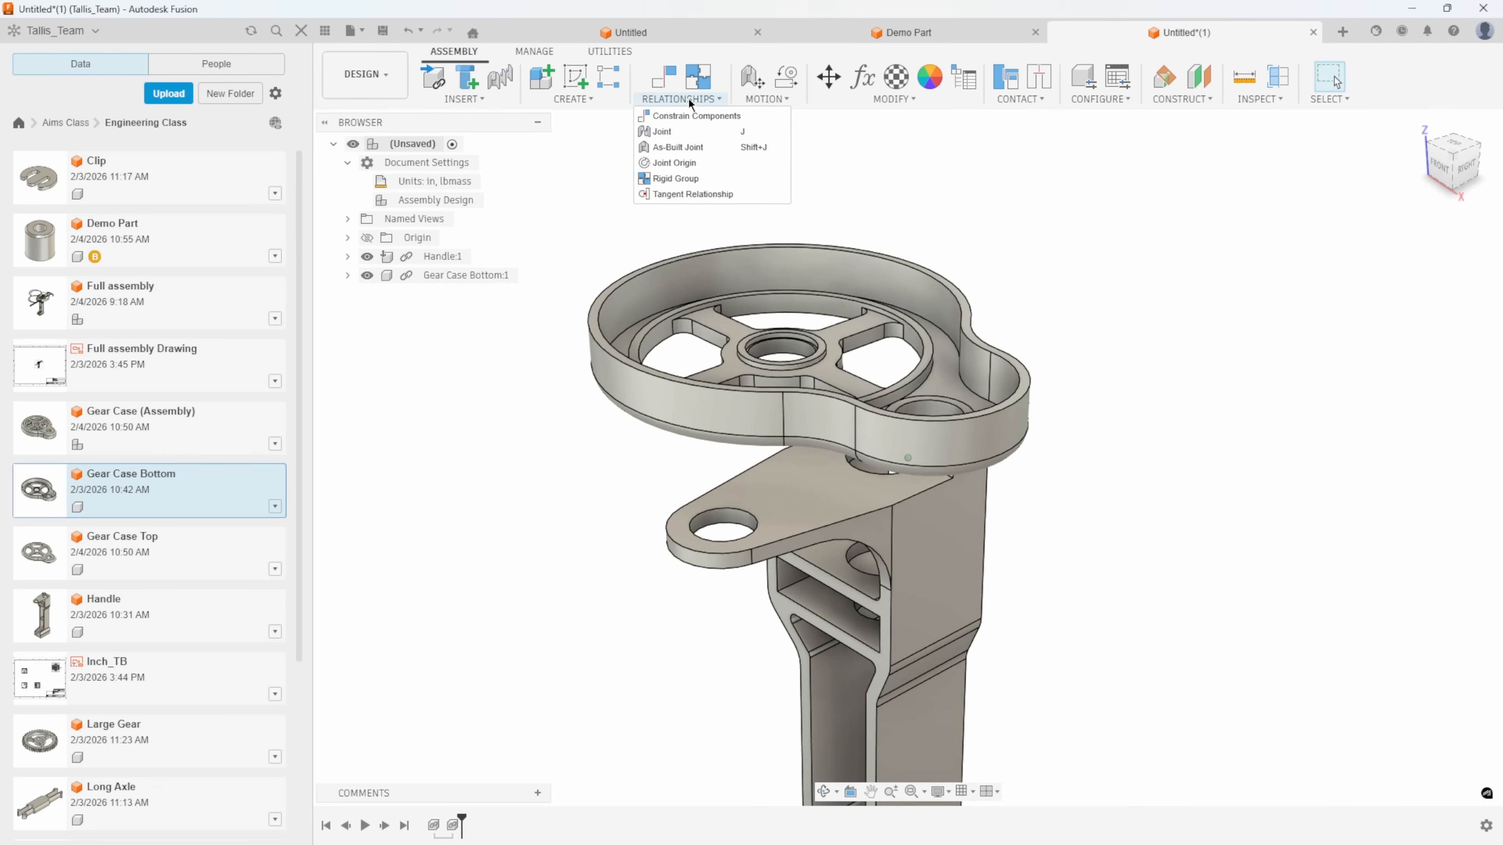
left_click(685, 117)
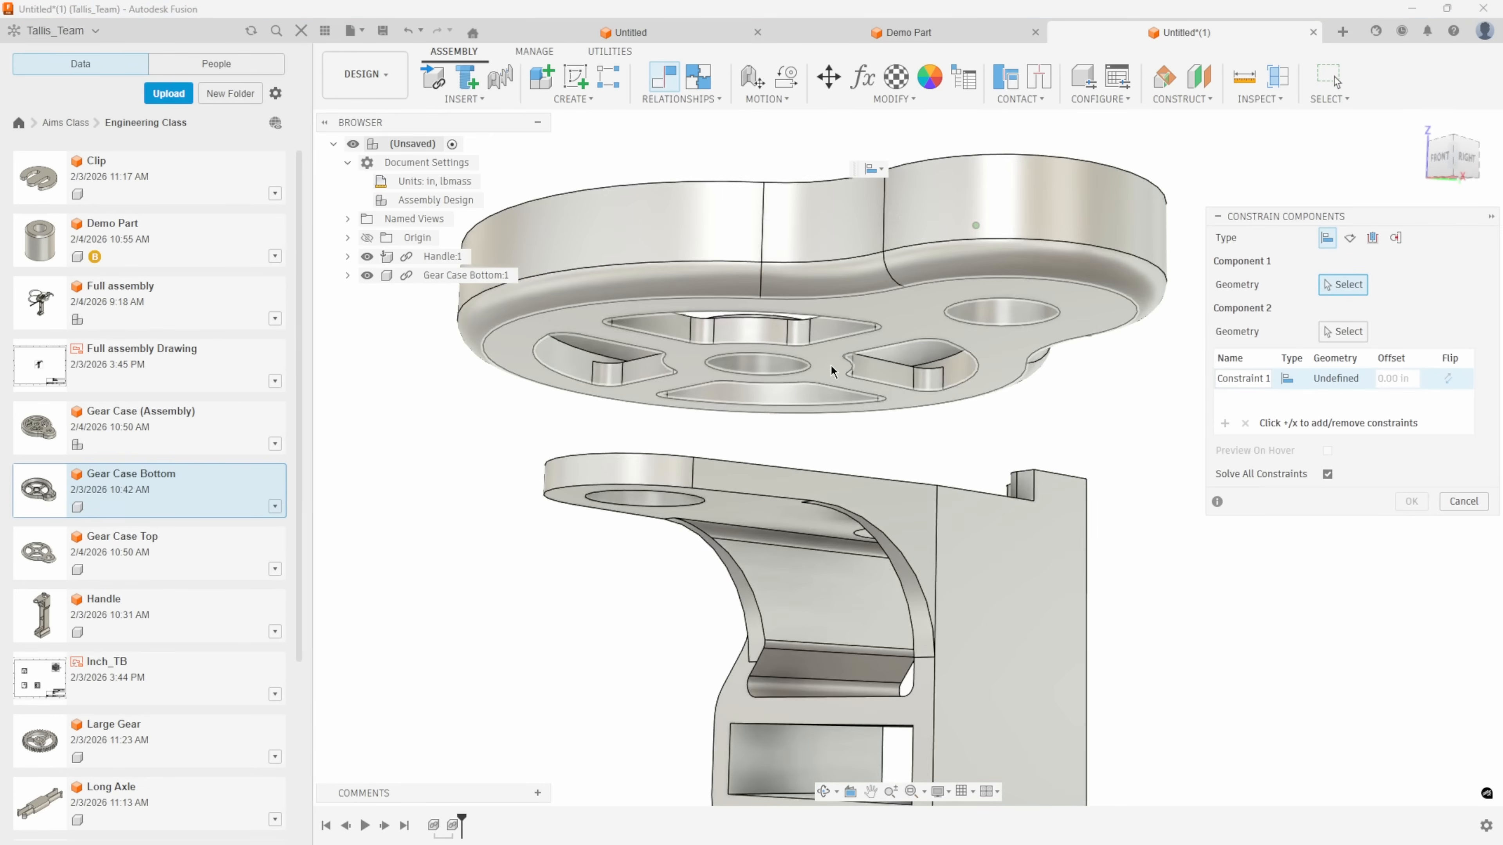
left_click(831, 365)
left_click(810, 425)
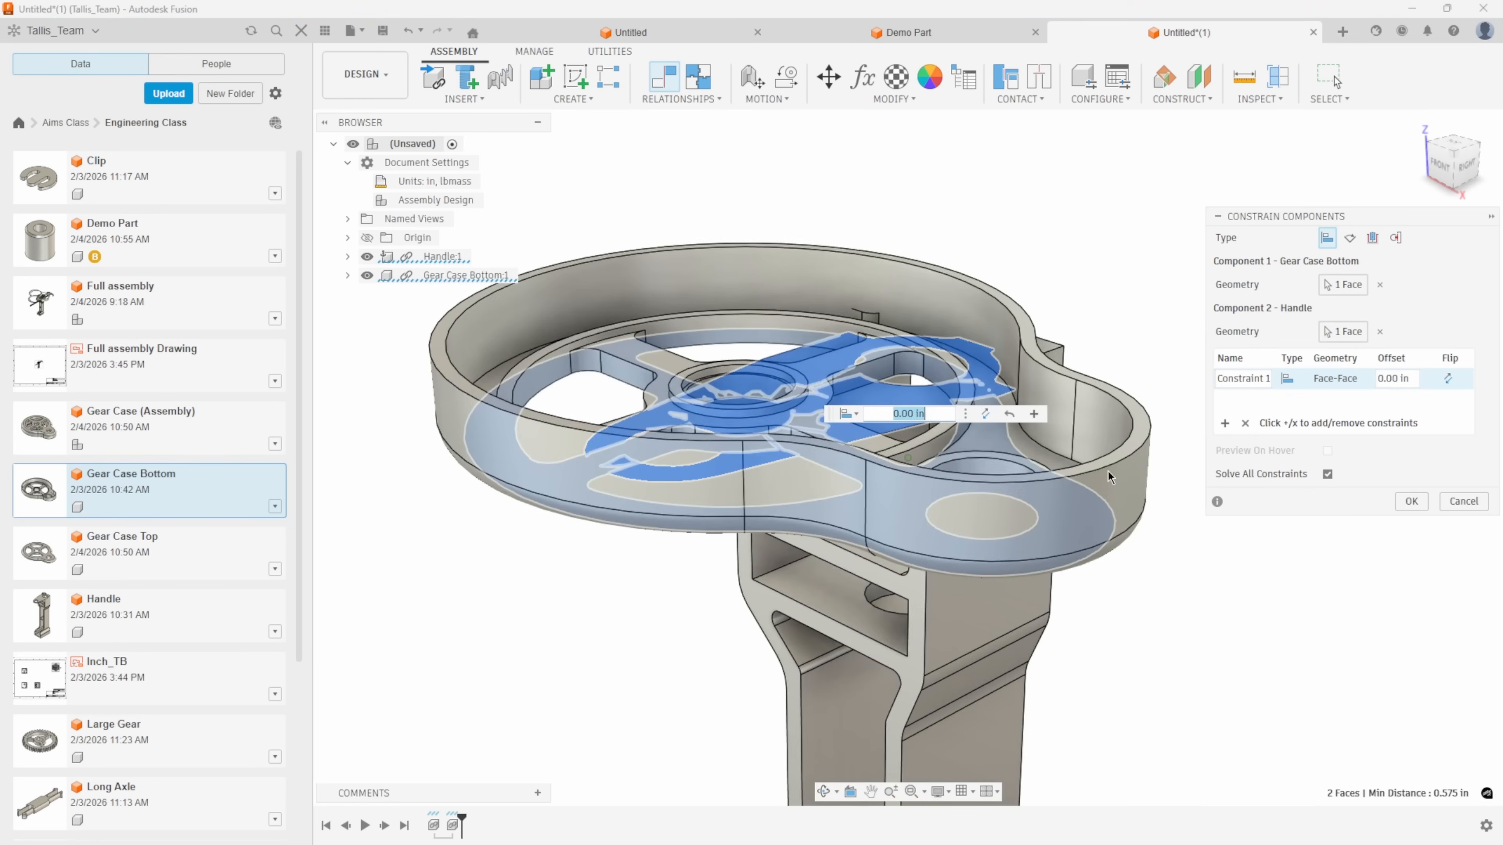
Add a face-to-face constraint aligning the gear case's central hole with the large hole in the handle.
left_click(1226, 428)
scroll(734, 448, "up", 3)
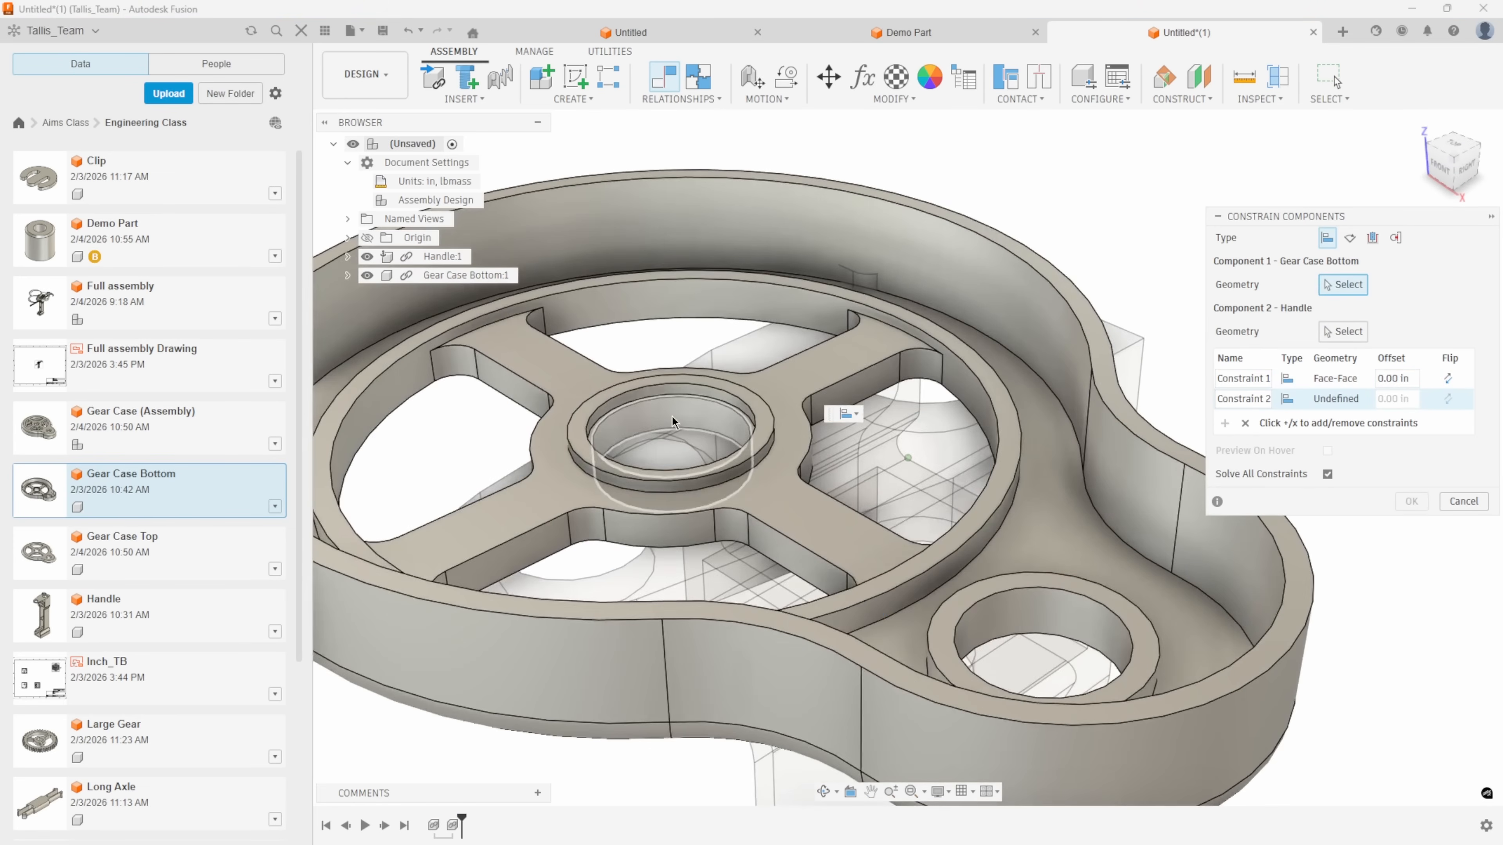
left_click(675, 424)
left_click(910, 360)
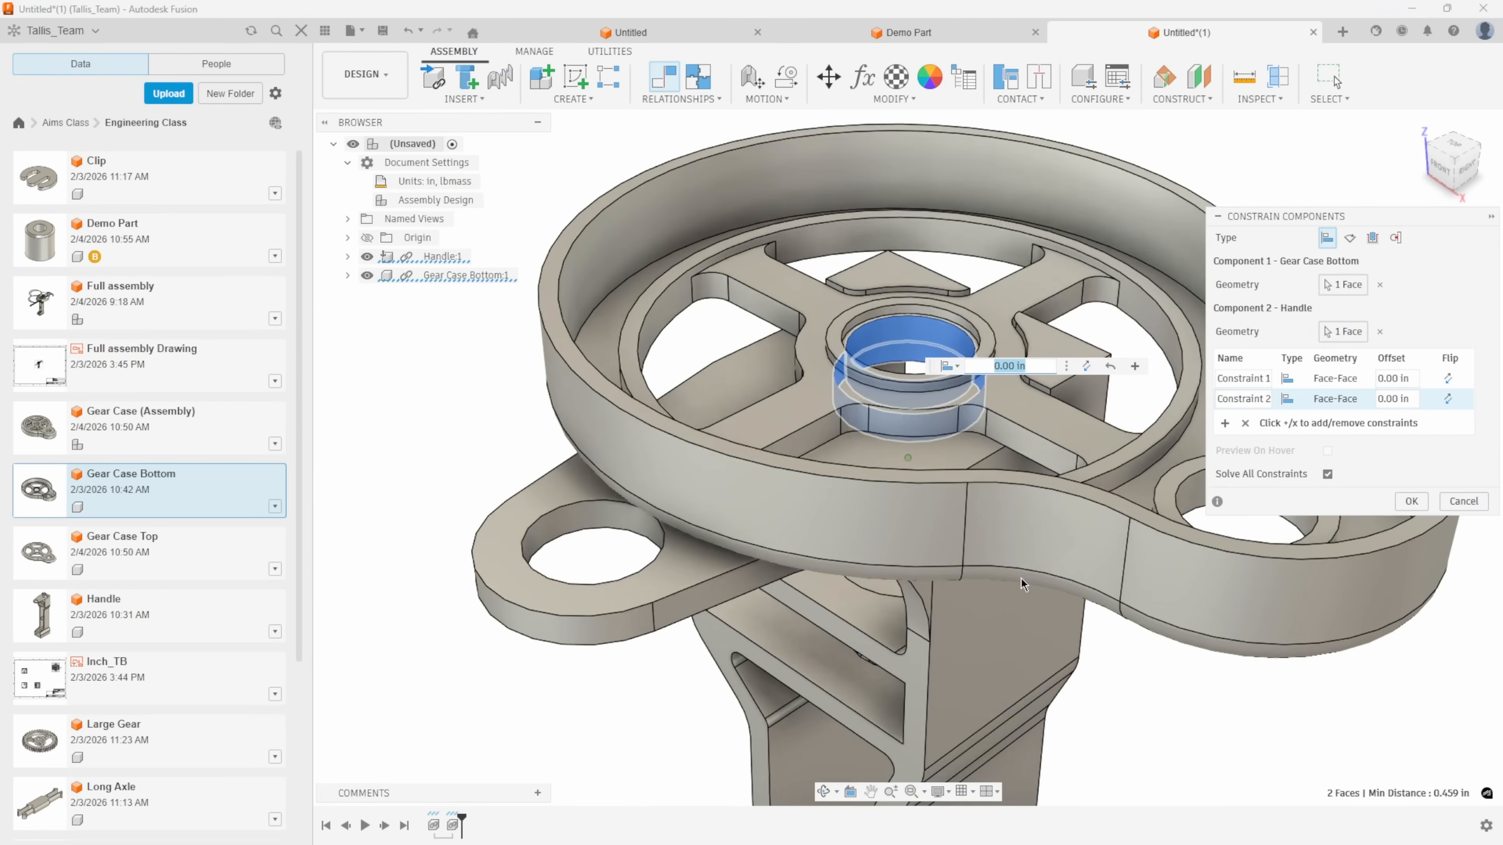
Add a third constraint aligning the gear case's small side hole with the hole in the handle's arm, and finish.
left_click(1227, 422)
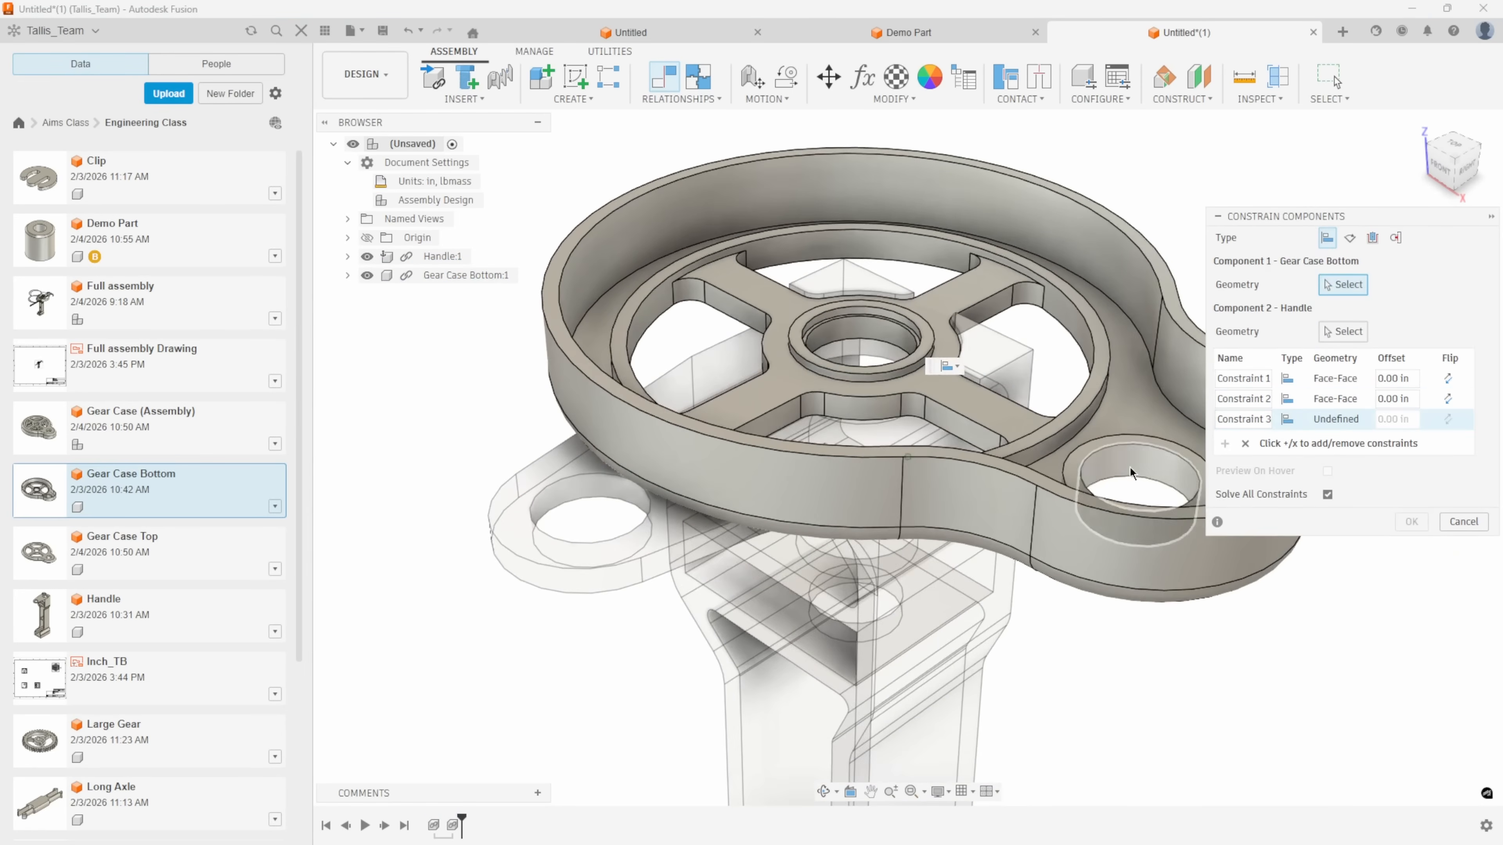
left_click(1134, 474)
left_click(581, 513)
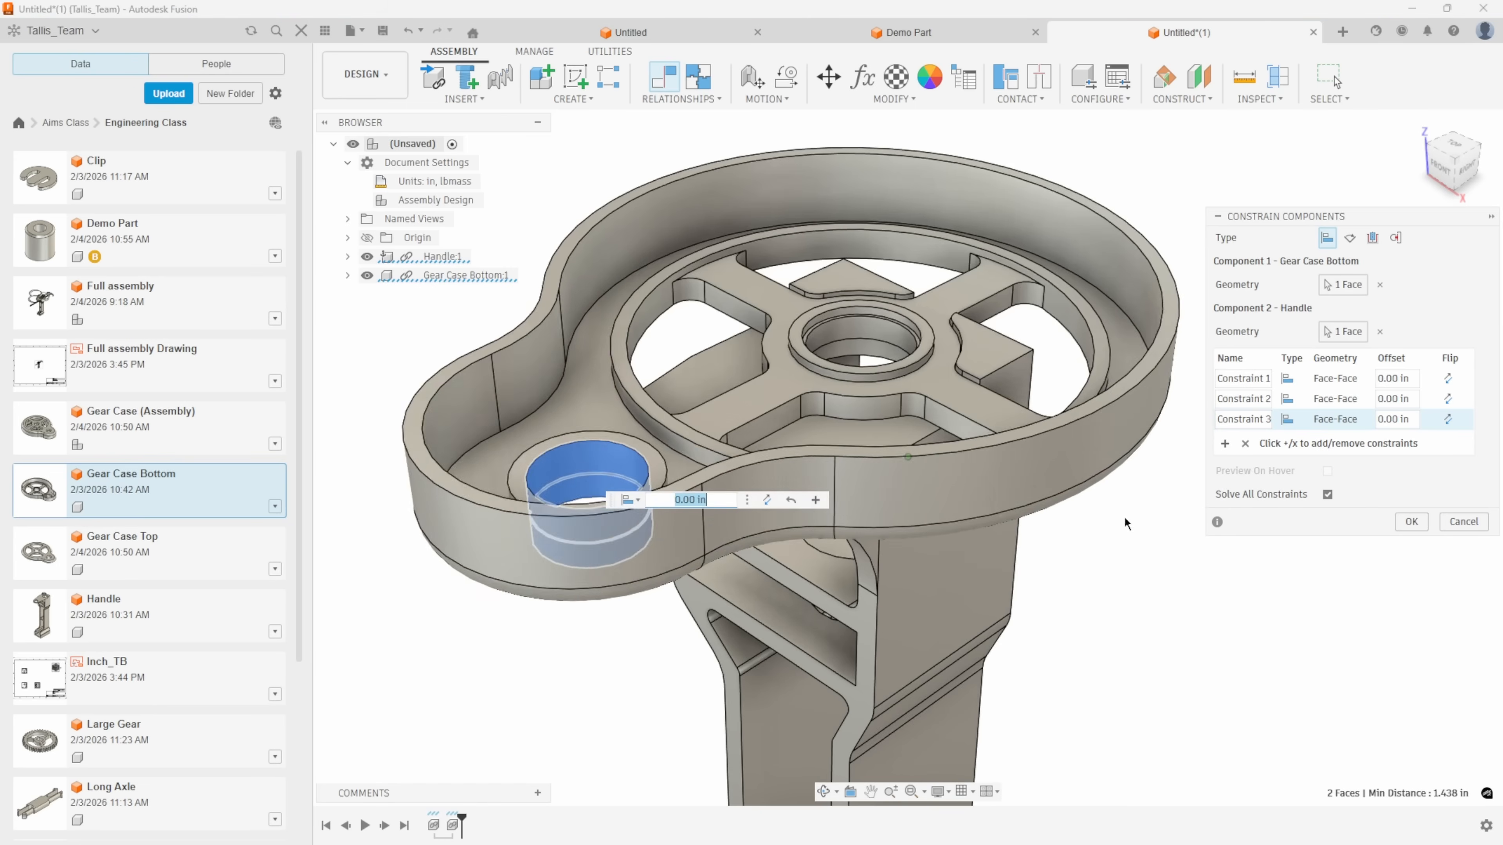
left_click(1411, 523)
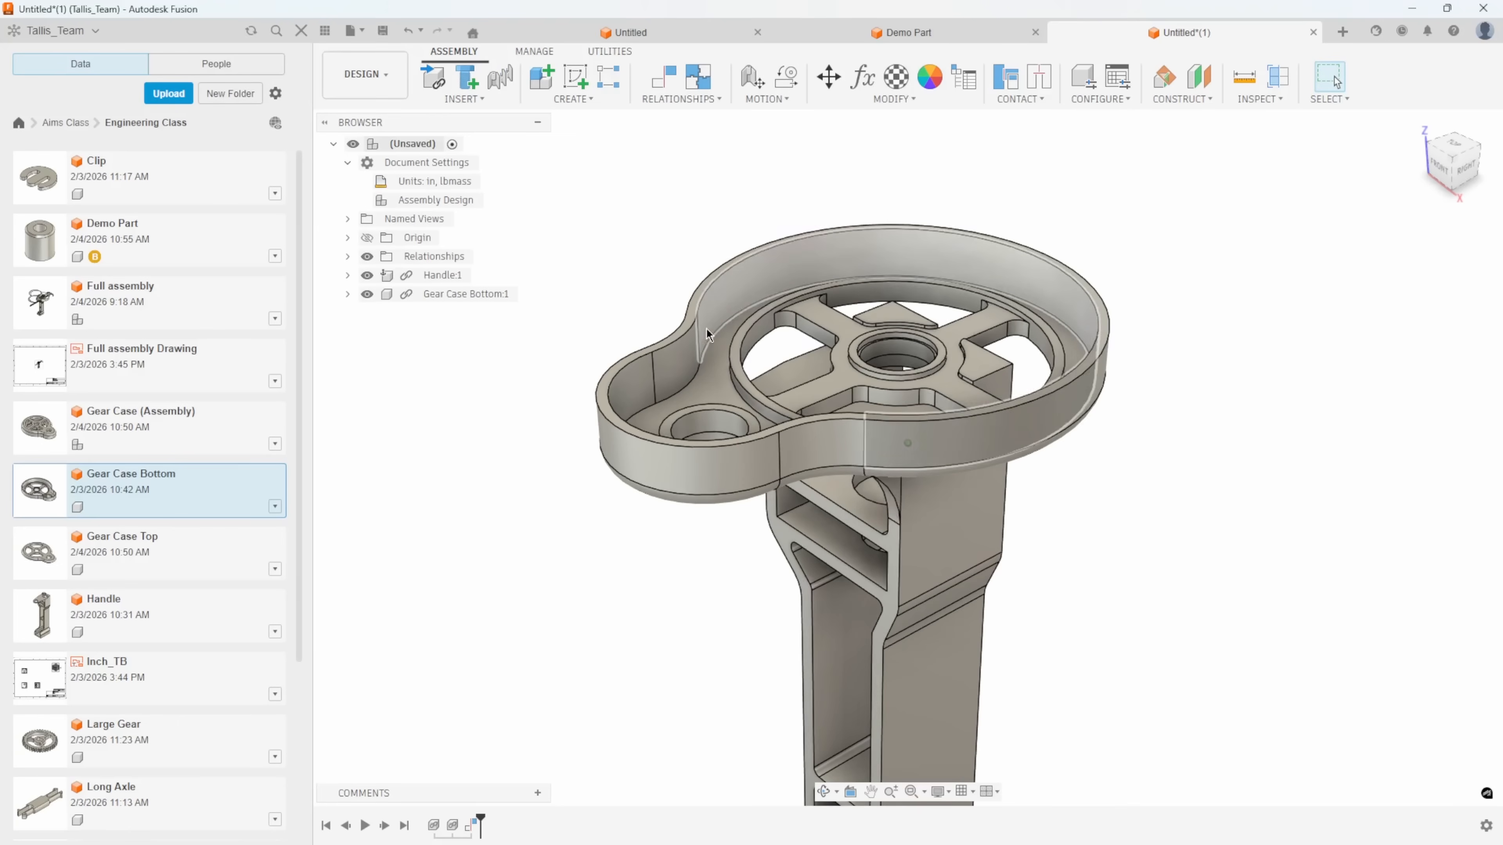
Test whether the constrained gear case can still be moved on the handle.
left_click_drag(740, 300, 664, 343)
middle_click_drag(471, 305, 382, 274, "shift")
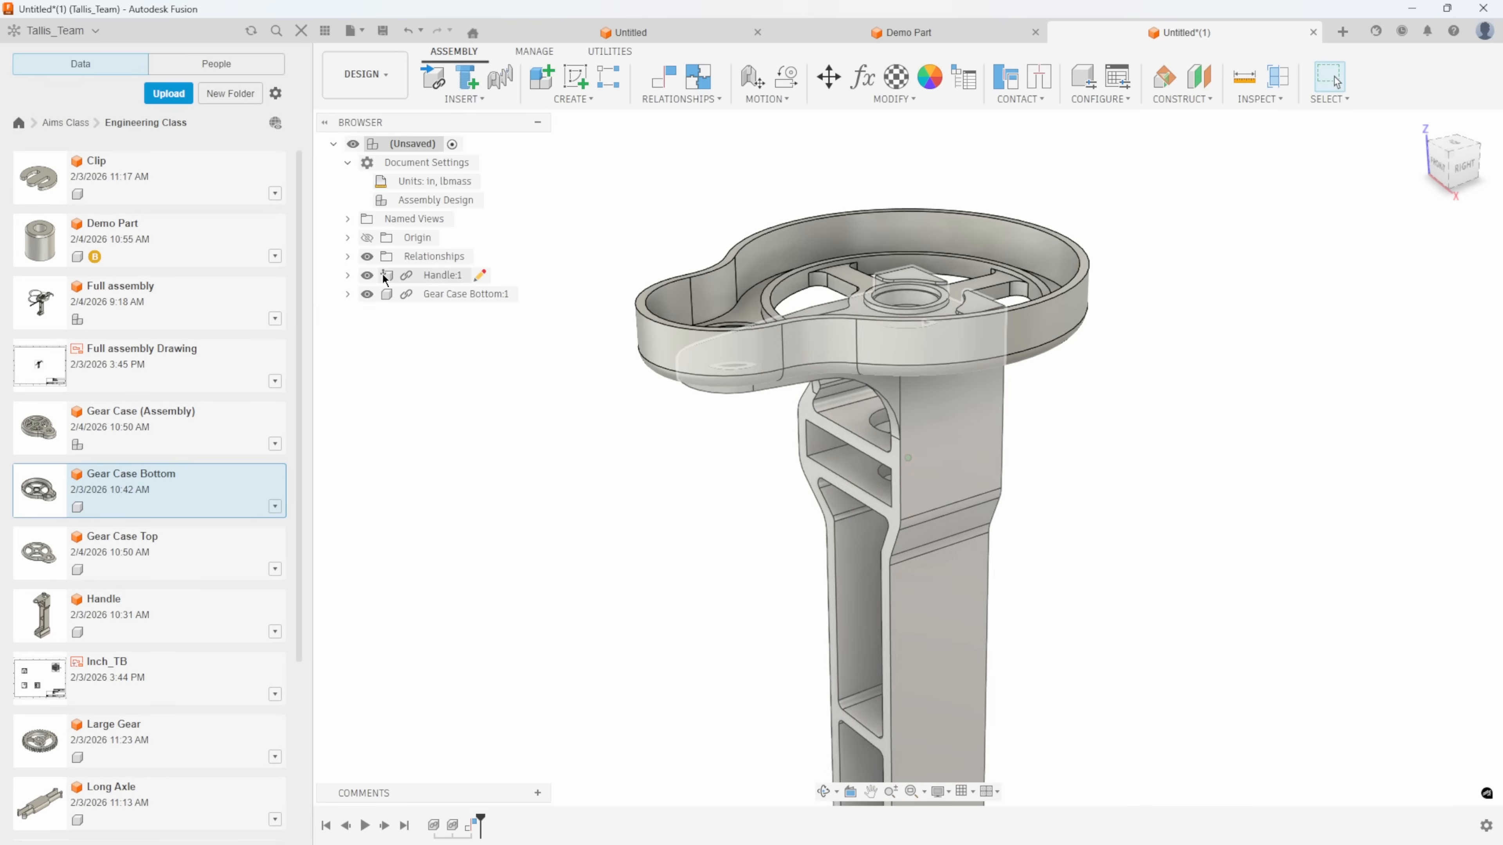
scroll(893, 499, "down", 2)
scroll(894, 498, "down", 1)
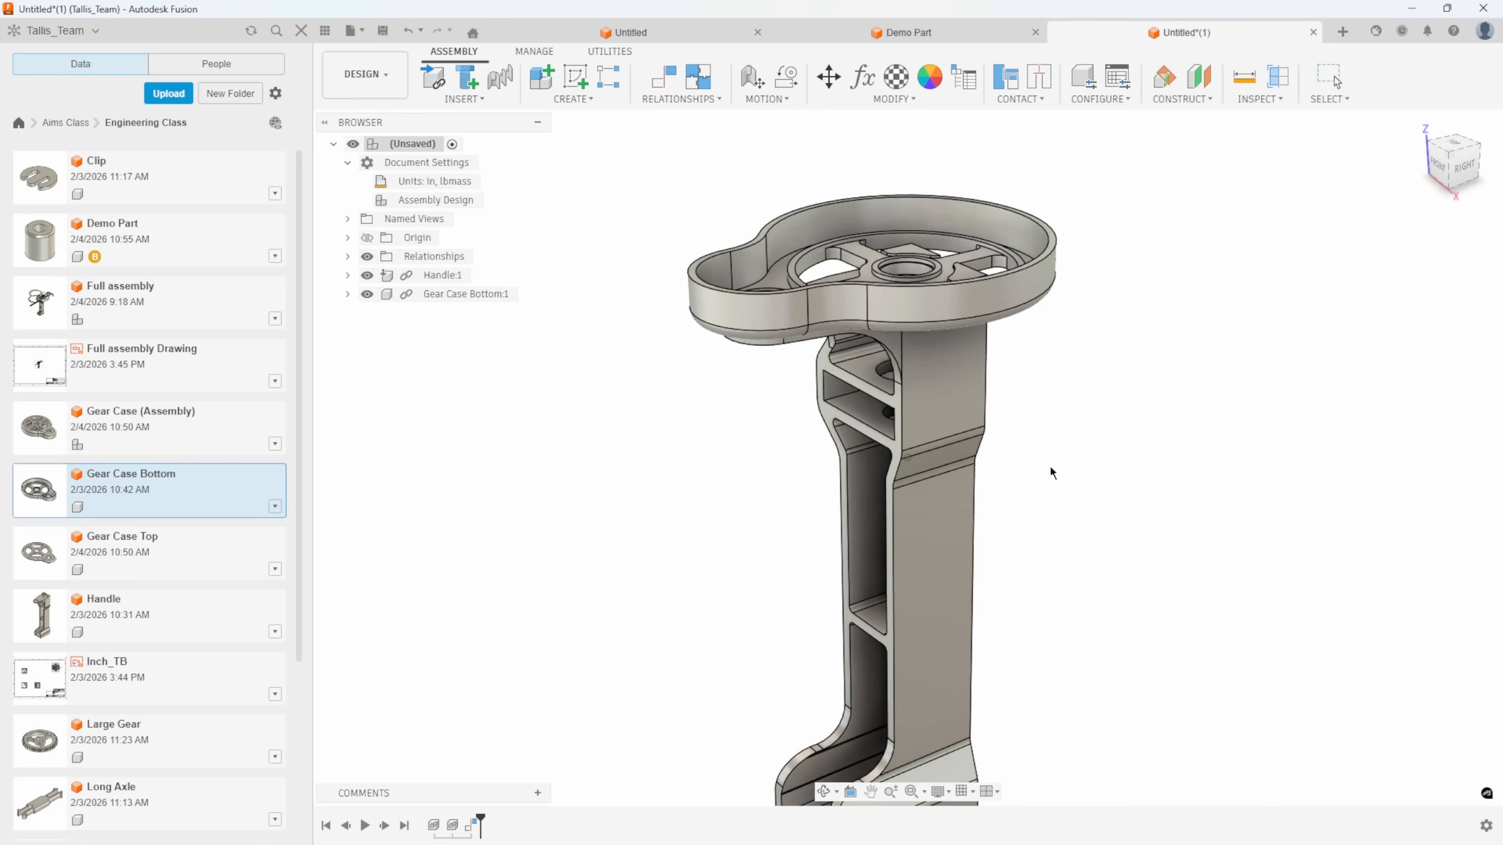
left_click_drag(896, 517, 978, 484)
Insert Large Gear from the Engineering Class folder into the assembly, positioned above the gear case.
right_click(132, 742)
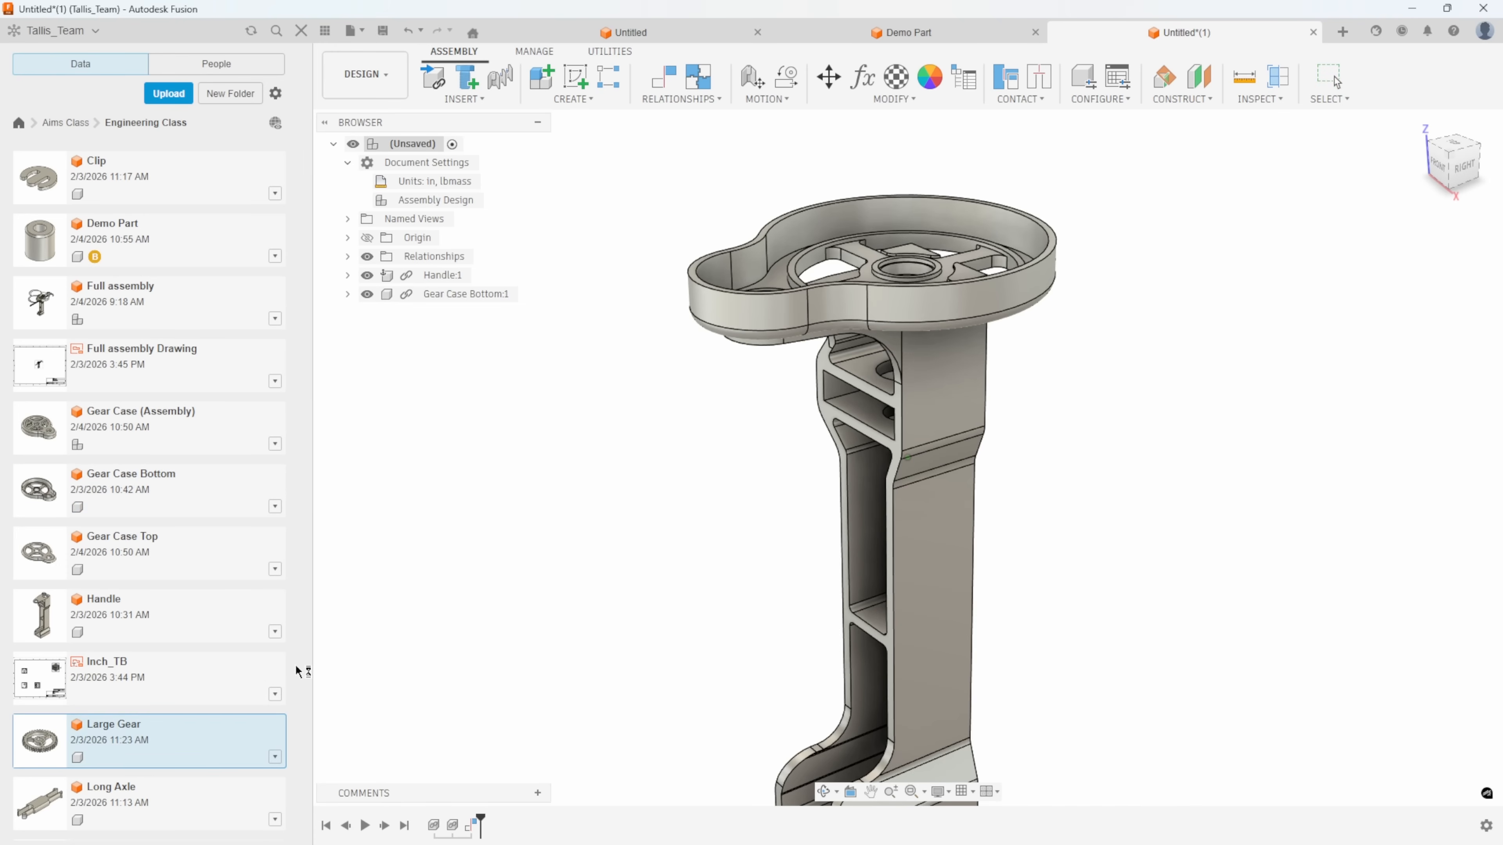
left_click_drag(877, 519, 878, 116)
scroll(1183, 302, "up", 3)
middle_click_drag(1183, 302, 1252, 487)
left_click(1415, 547)
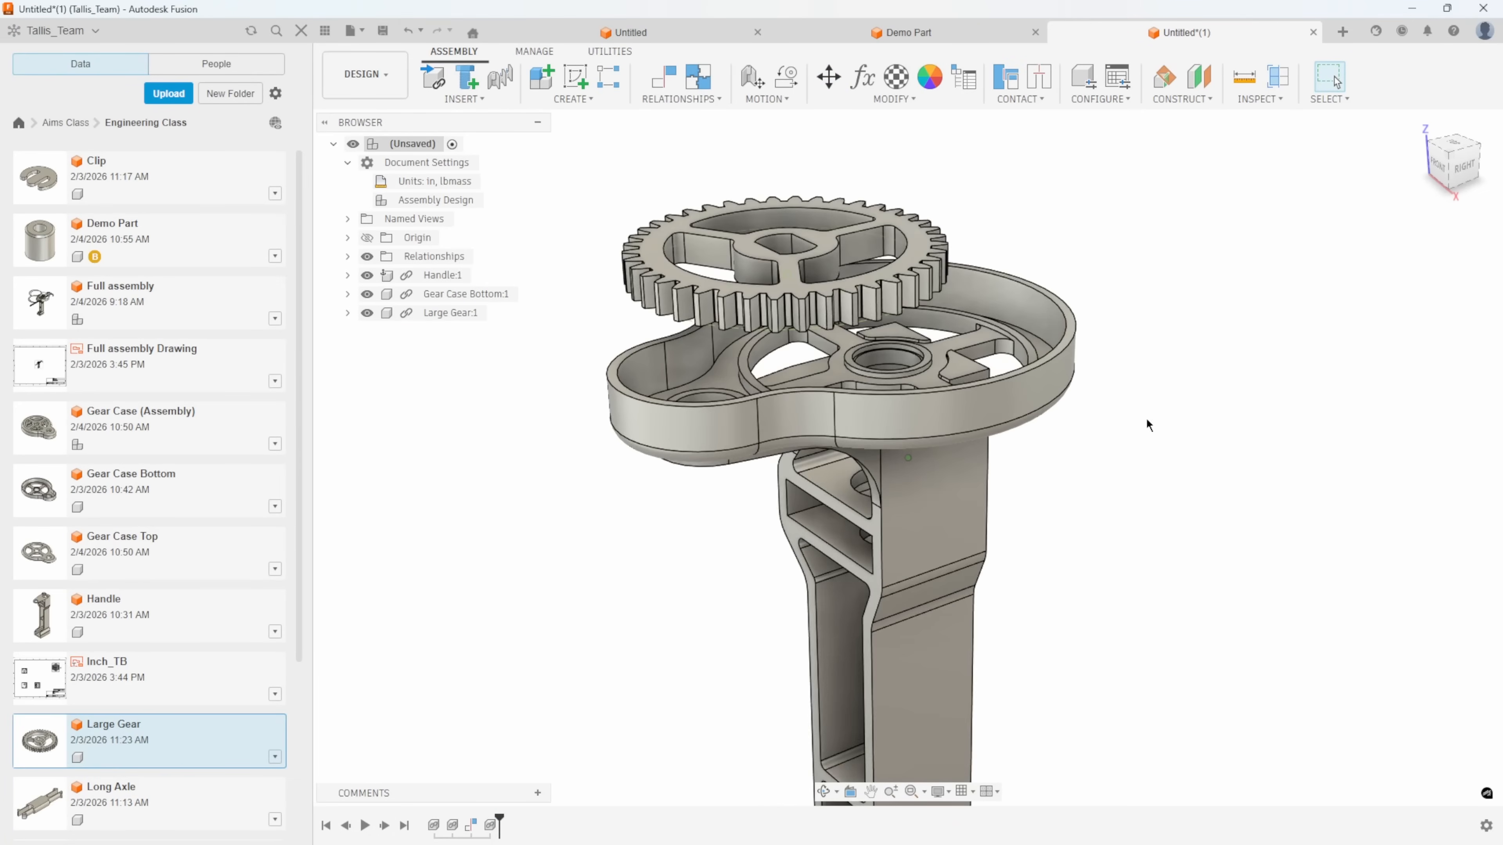
Constrain the underside of Large Gear to the raised ring face around the gear case's central hole, offset 0.00 in.
scroll(1148, 425, "up", 2)
left_click(664, 76)
scroll(865, 353, "up", 3)
middle_click_drag(866, 353, 852, 439, "shift")
left_click(695, 296)
left_click(828, 437)
scroll(1109, 441, "down", 3)
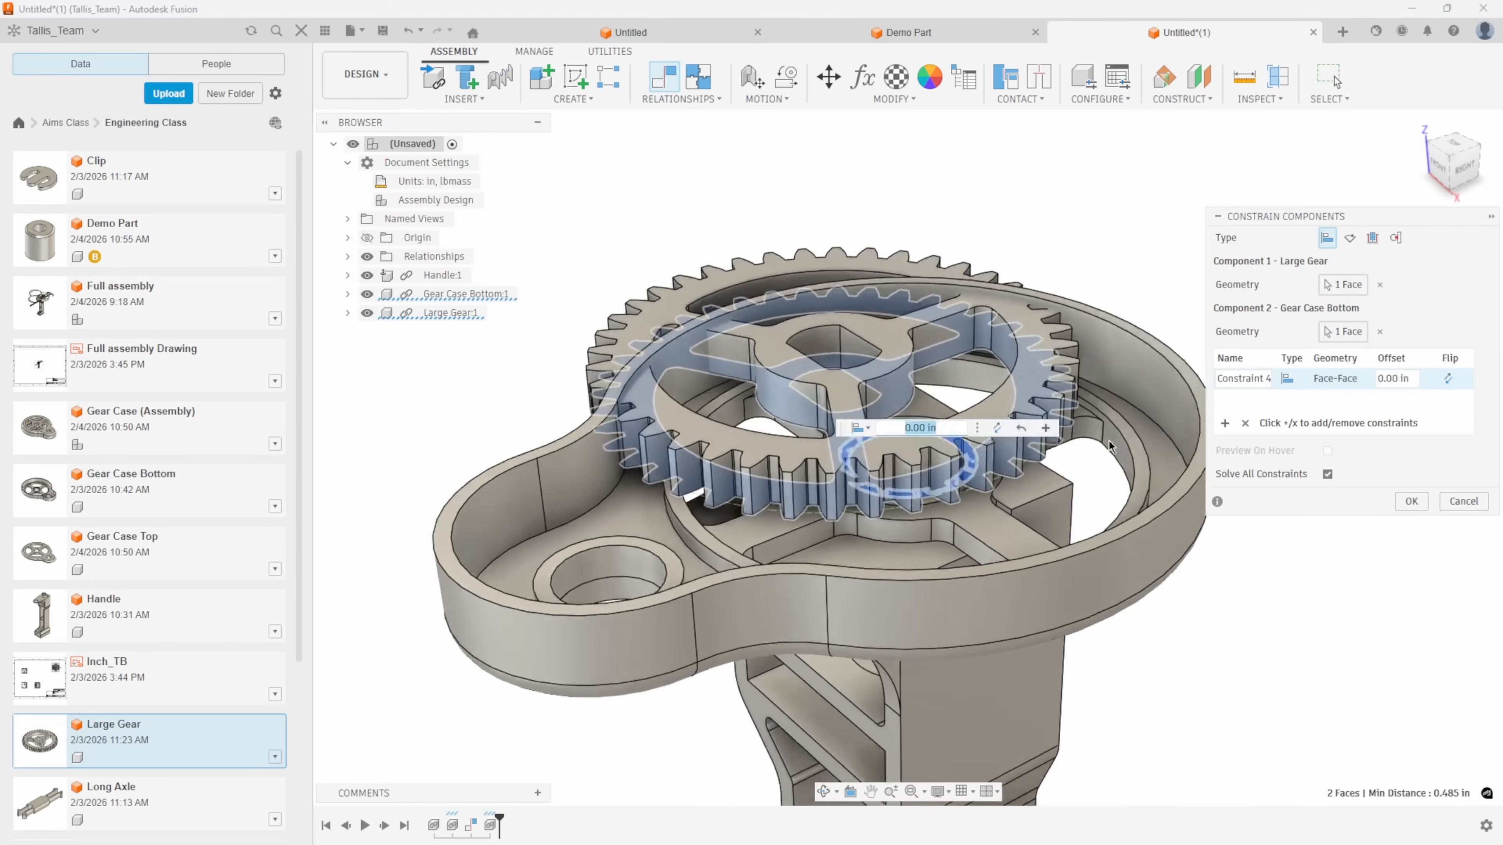
middle_click_drag(1110, 442, 1091, 474)
Add a constraint aligning the curved bore face of Large Gear with the gear case's central hole, and finish.
left_click(1225, 424)
scroll(923, 394, "up", 3)
middle_click_drag(806, 379, 806, 427, "shift")
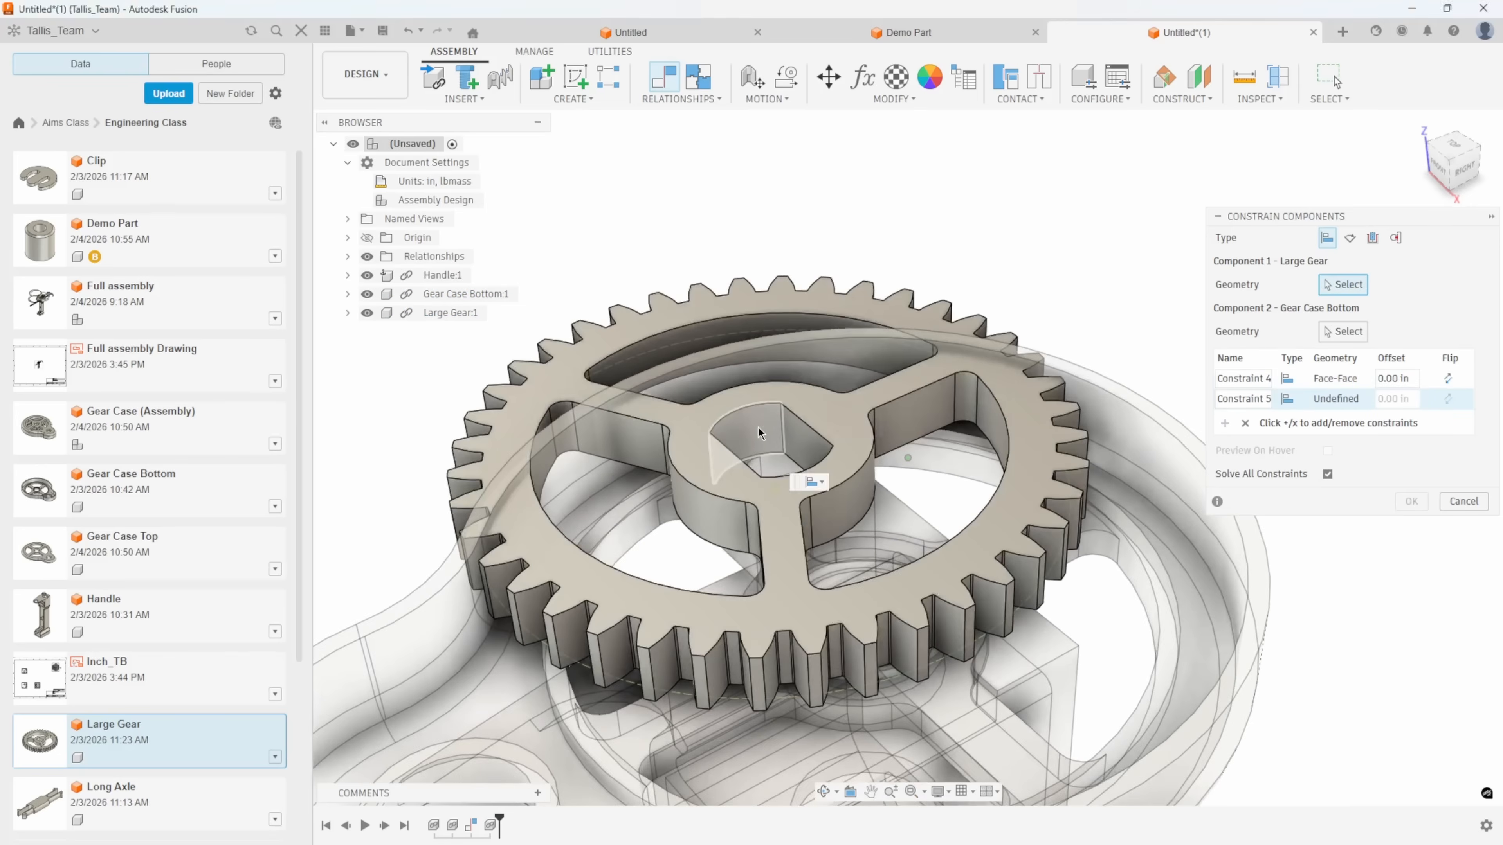
left_click(760, 432)
scroll(775, 417, "up", 4)
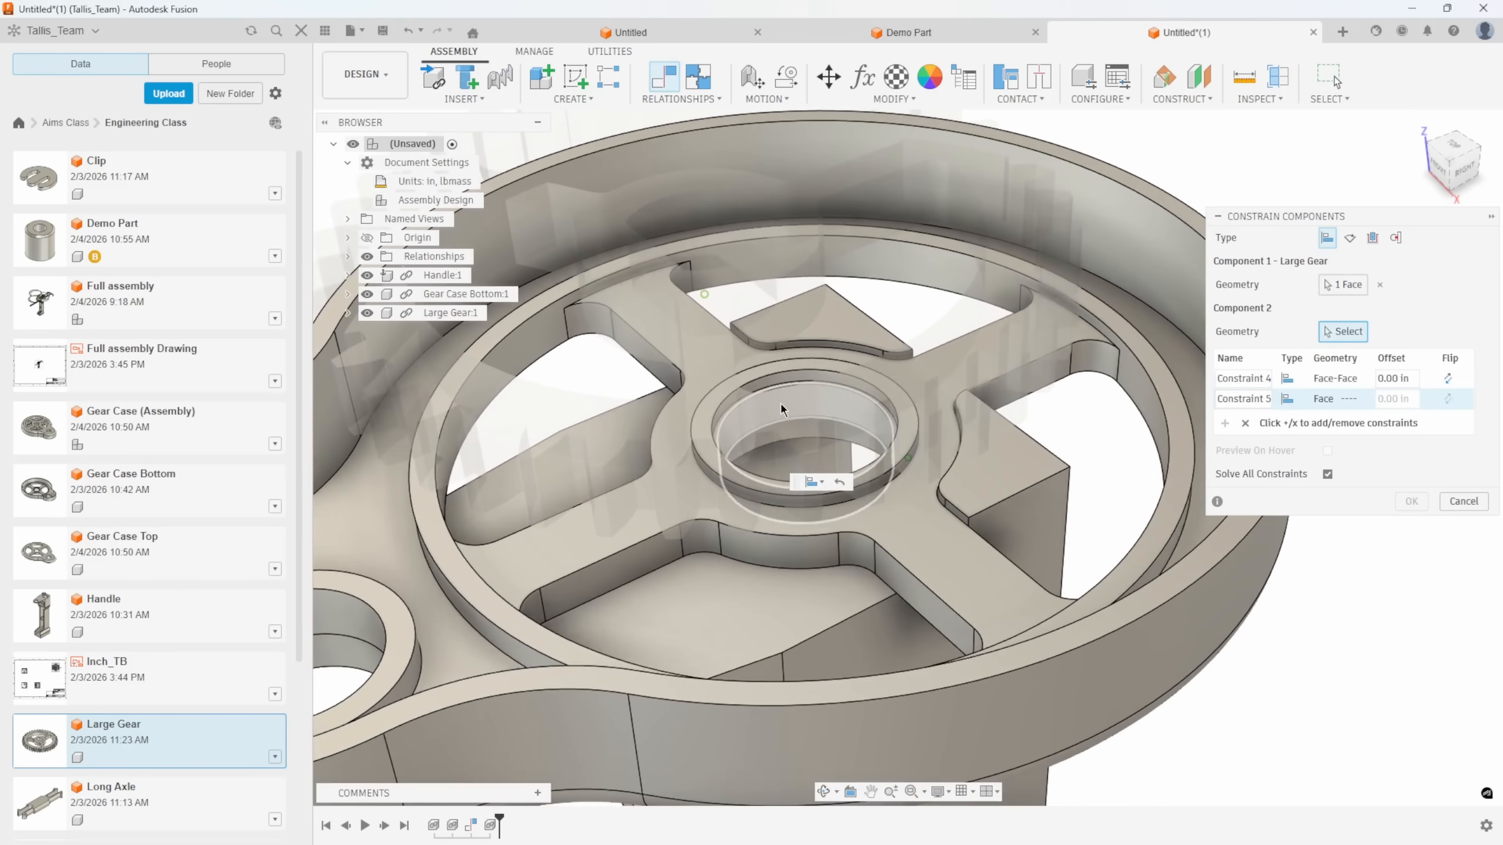
left_click(781, 408)
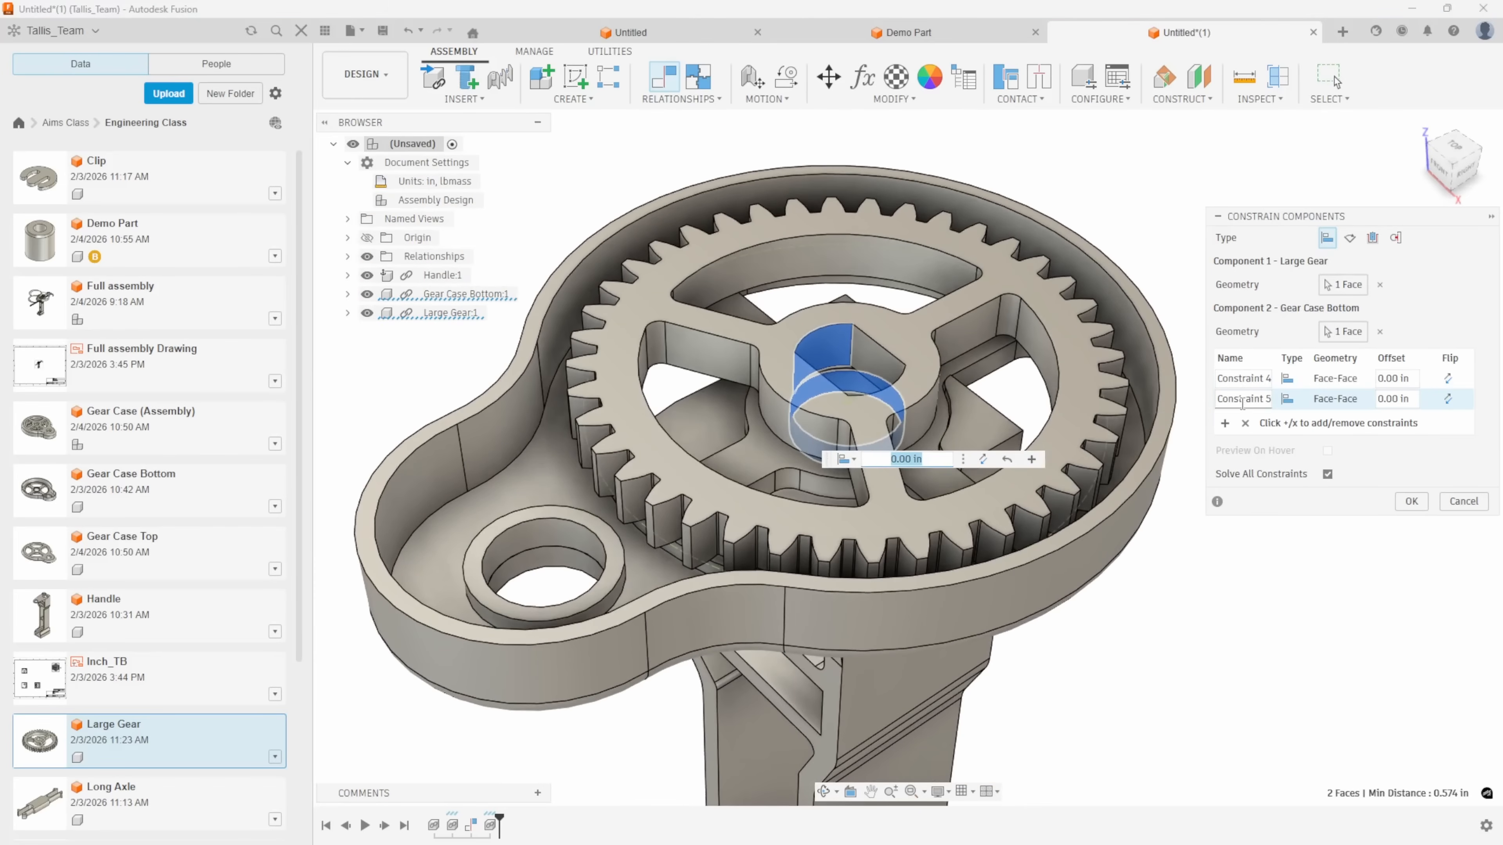
left_click(1411, 501)
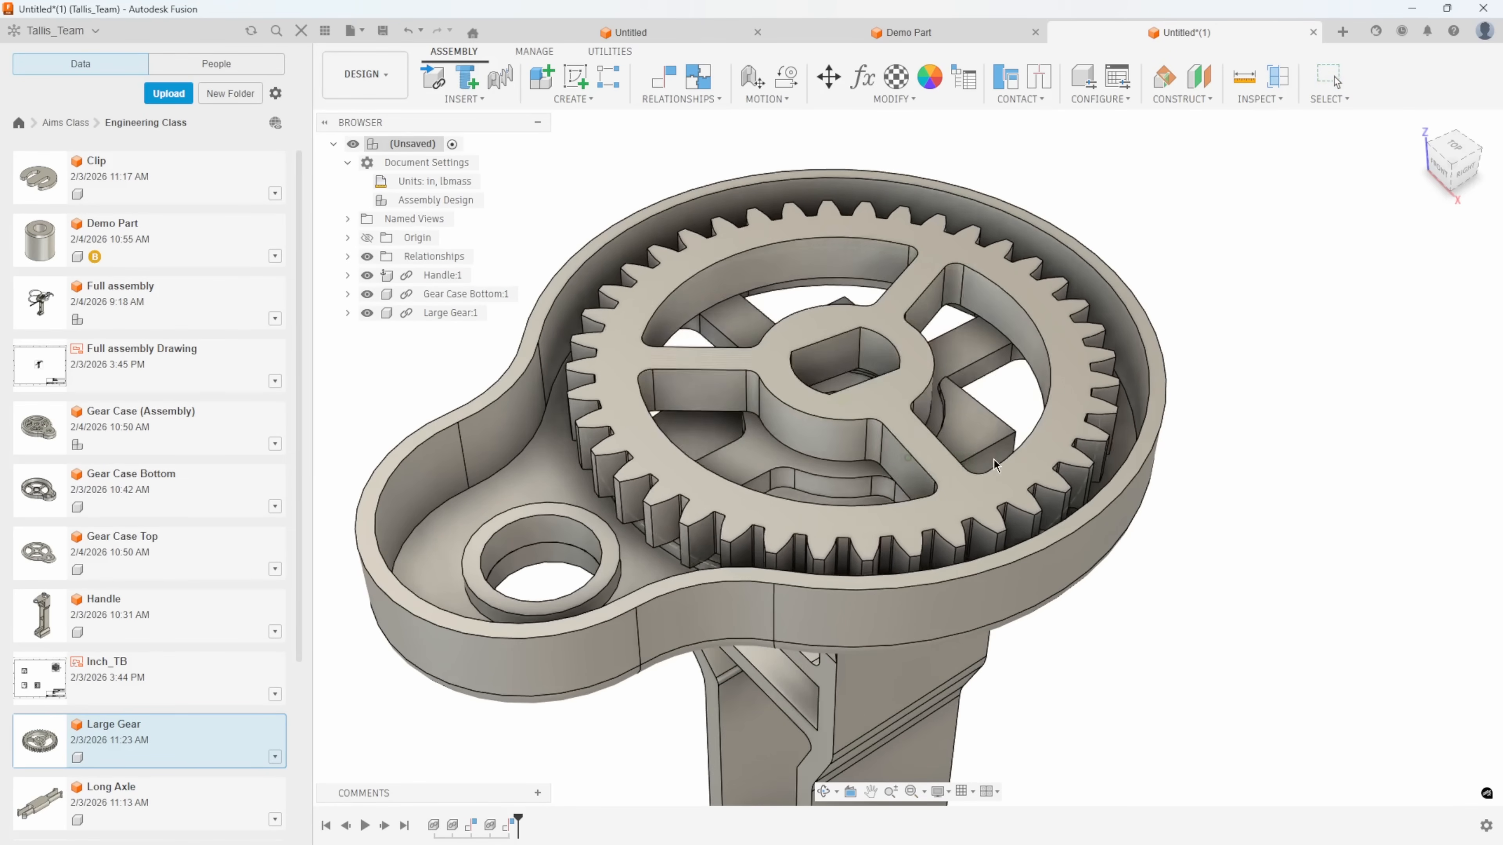
Try rotating Large Gear inside the gear case and revert it to its constrained starting position.
left_click_drag(1042, 383, 1074, 296)
scroll(1059, 251, "down", 3)
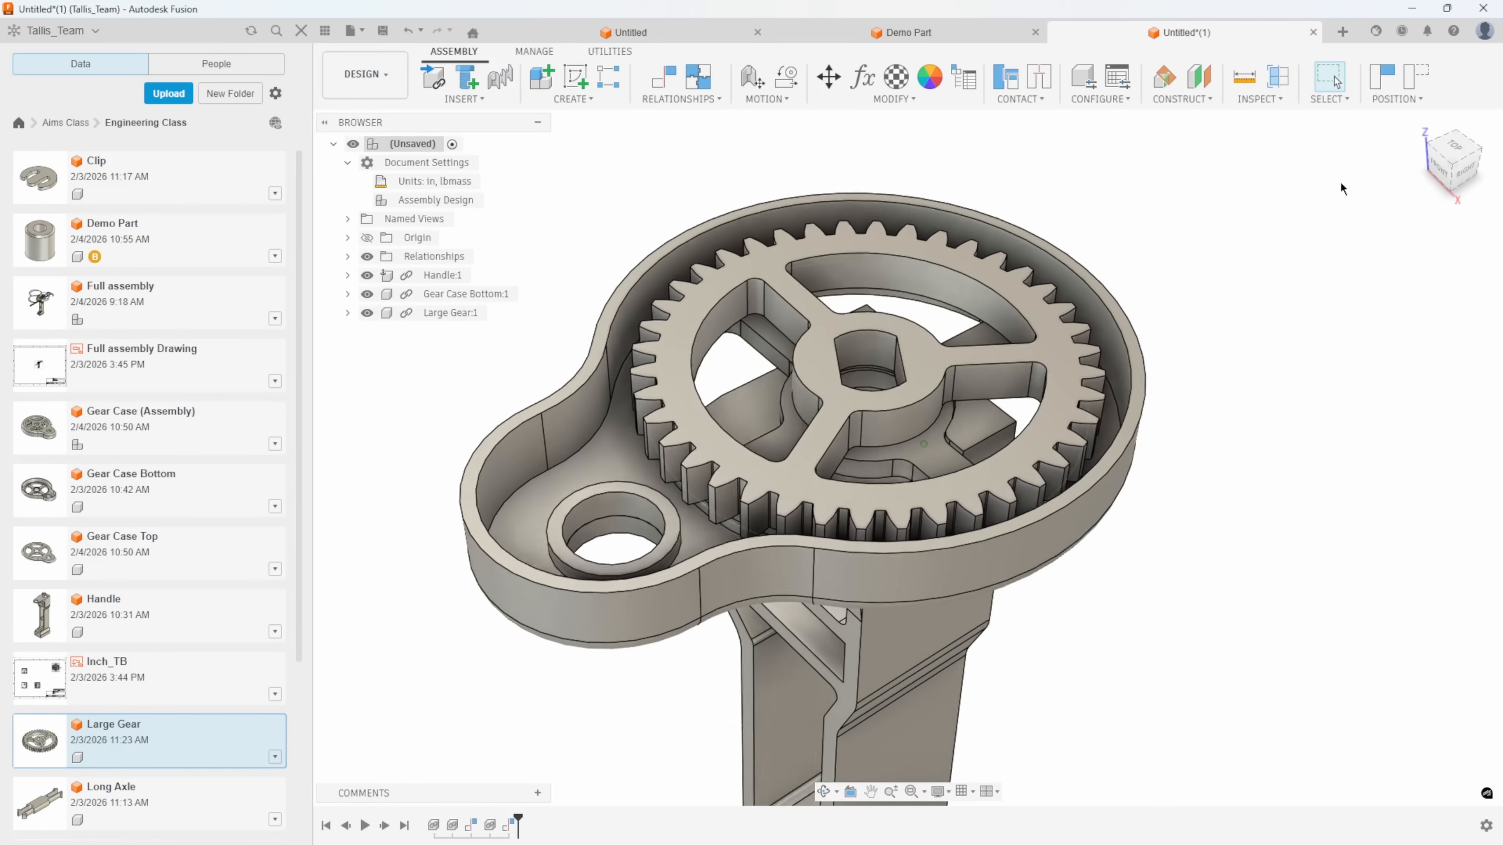
left_click(1421, 84)
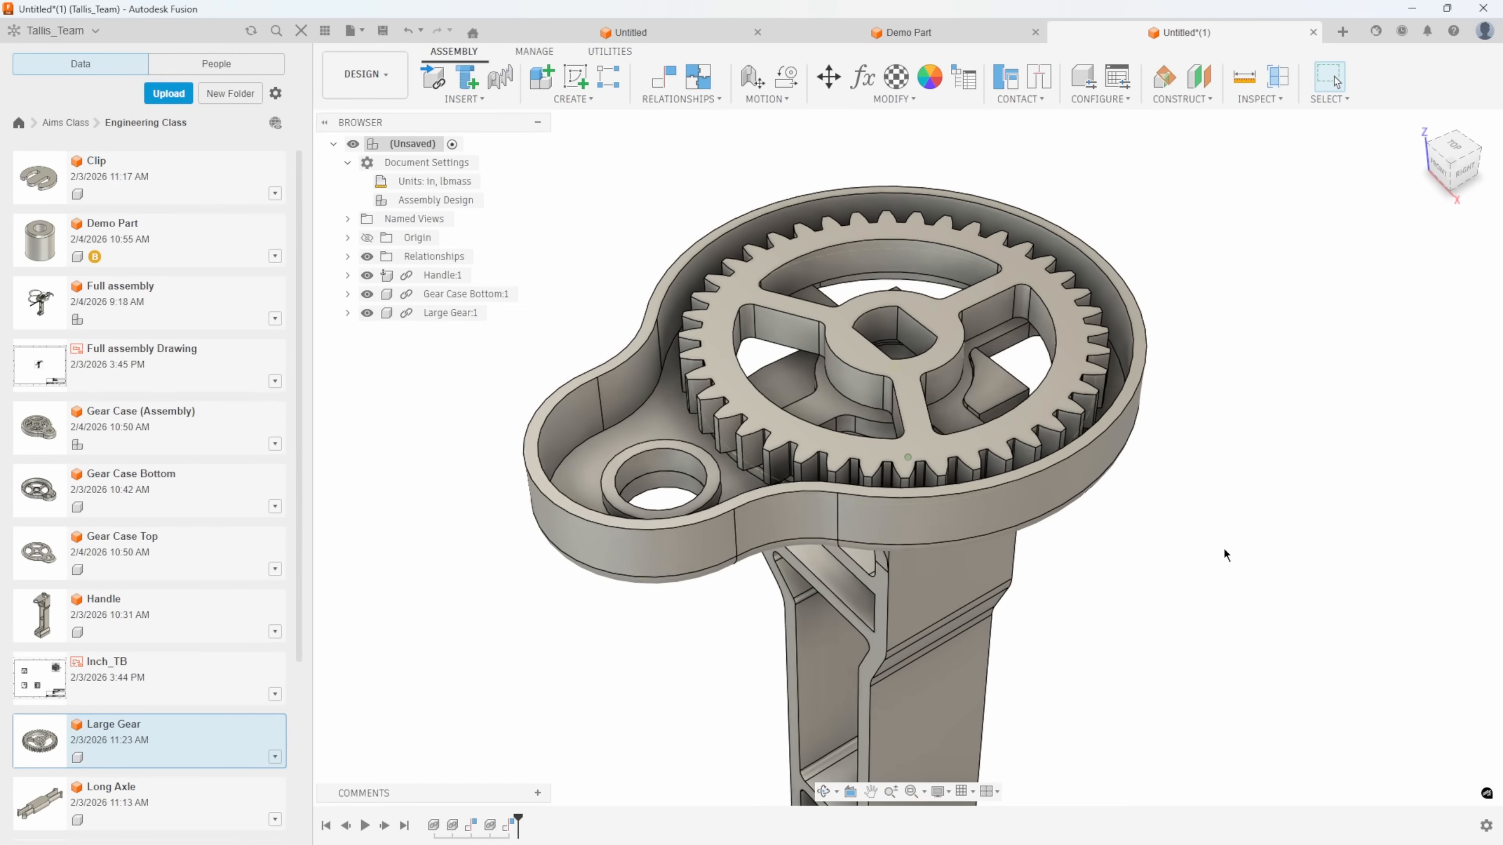
Undo the constraints and the insertions of Large Gear and Gear Case Bottom, keeping only Handle in the assembly.
scroll(1224, 554, "down", 3)
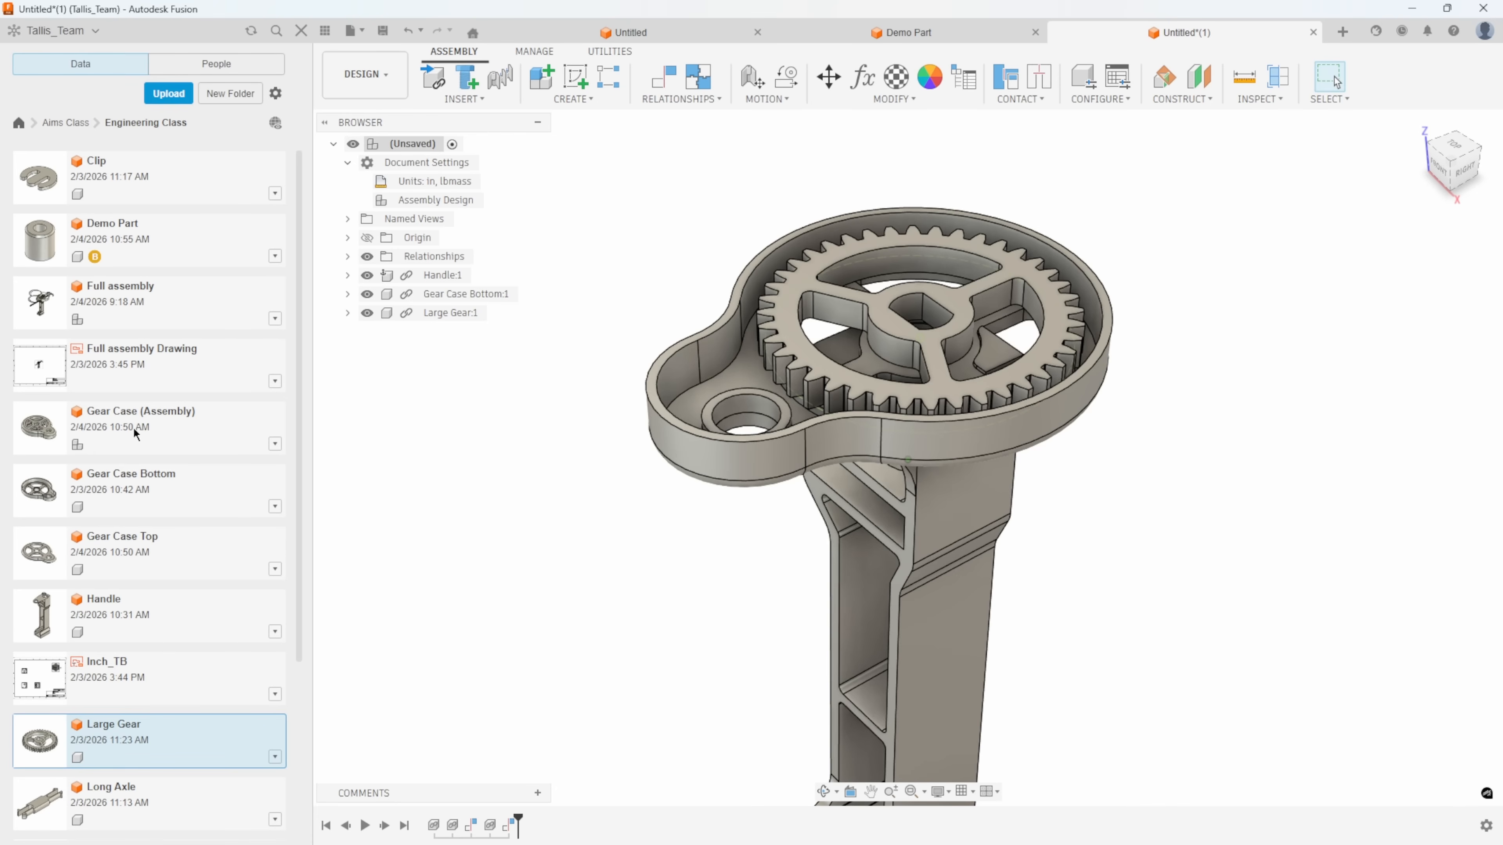
left_click(408, 31)
left_click(408, 31)
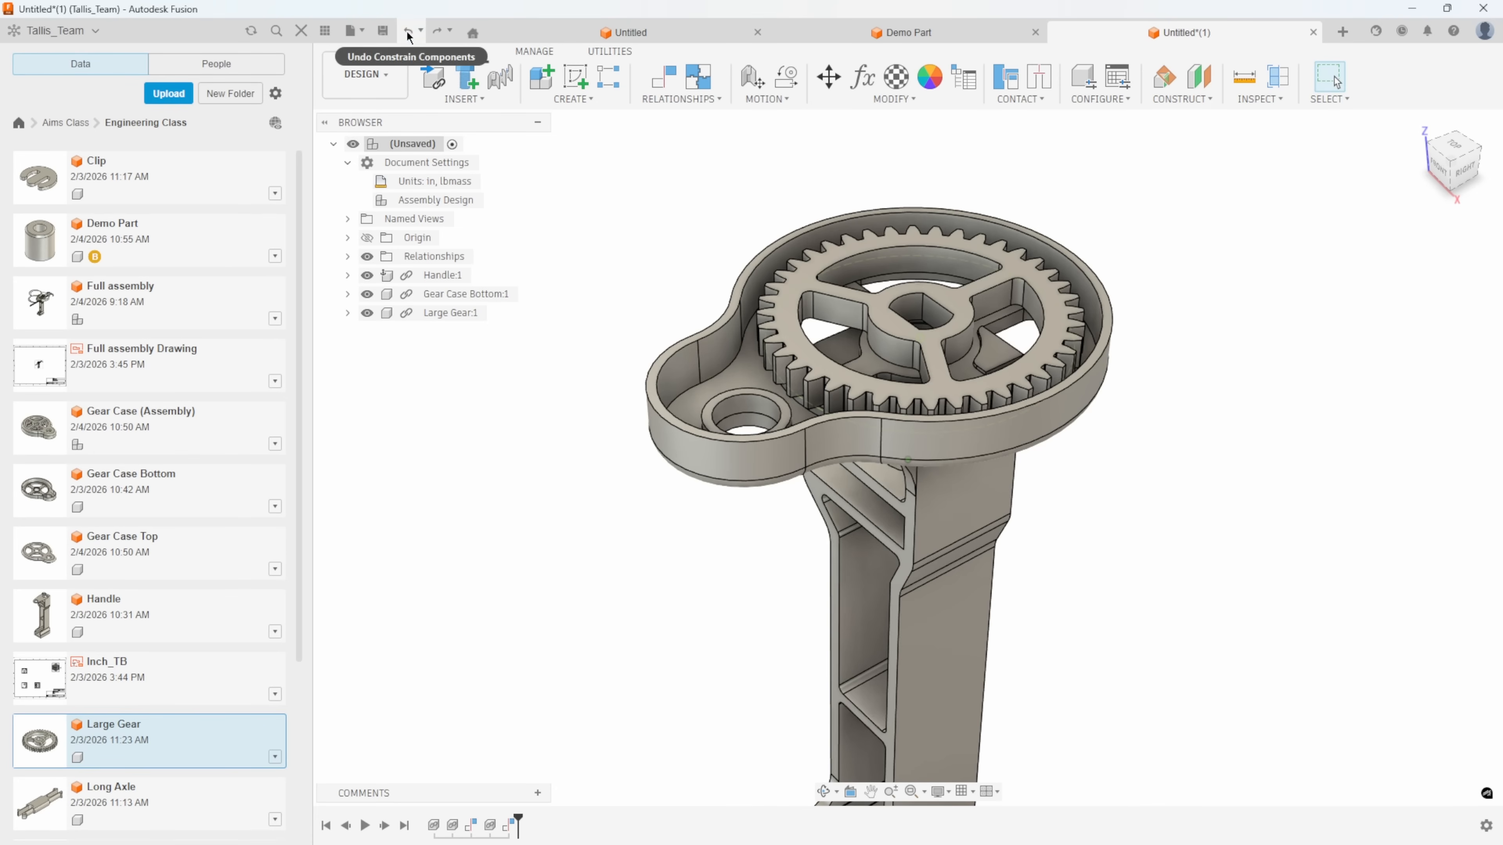
left_click(408, 31)
left_click(408, 31)
left_click(408, 31)
left_click(408, 31)
left_click(407, 31)
left_click(408, 31)
left_click(407, 32)
left_click(407, 31)
left_click(408, 31)
left_click(408, 32)
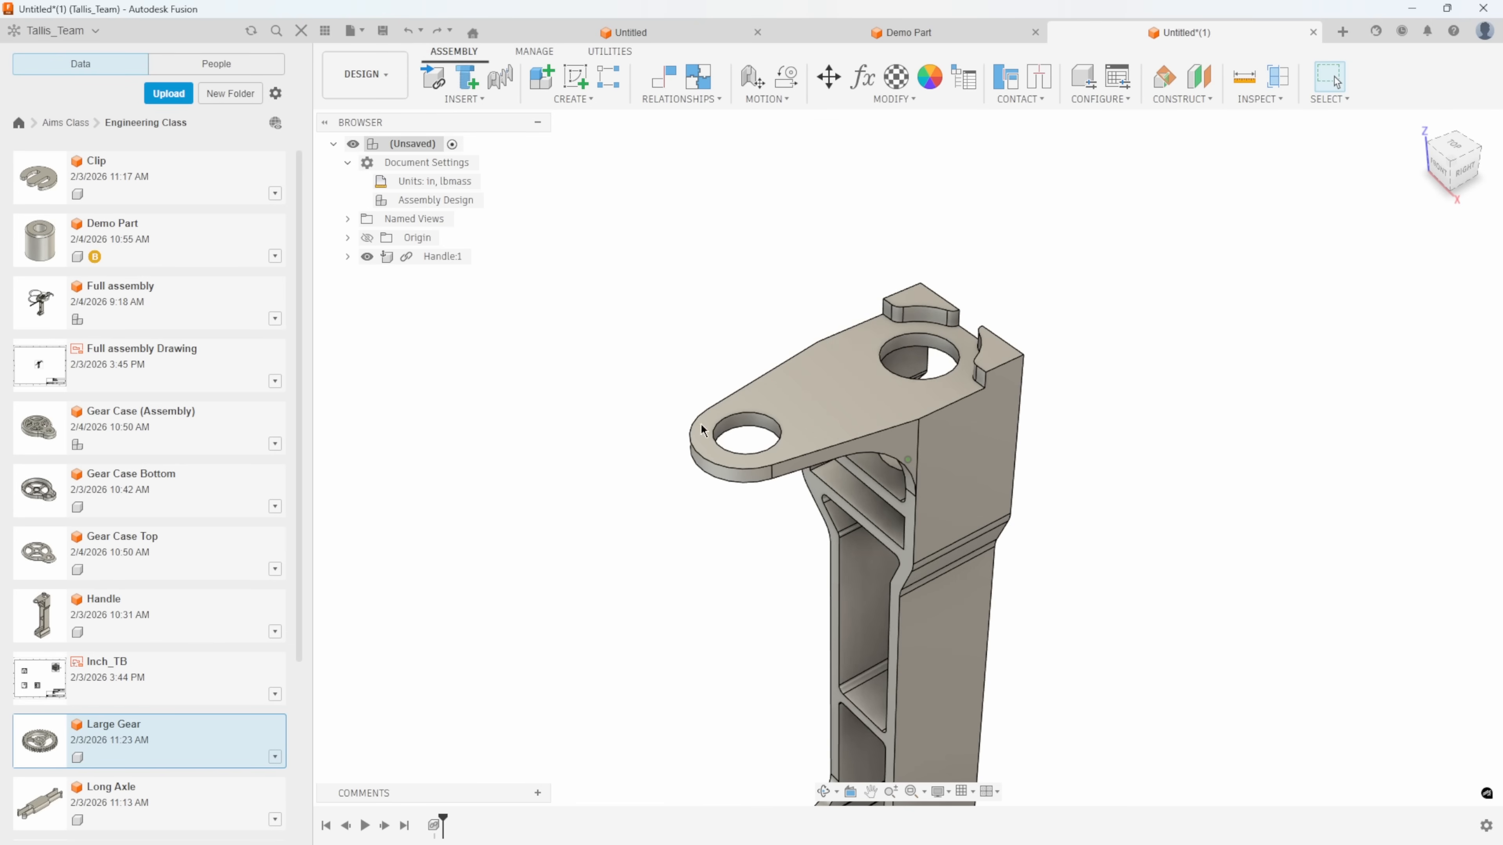
scroll(608, 329, "down", 3)
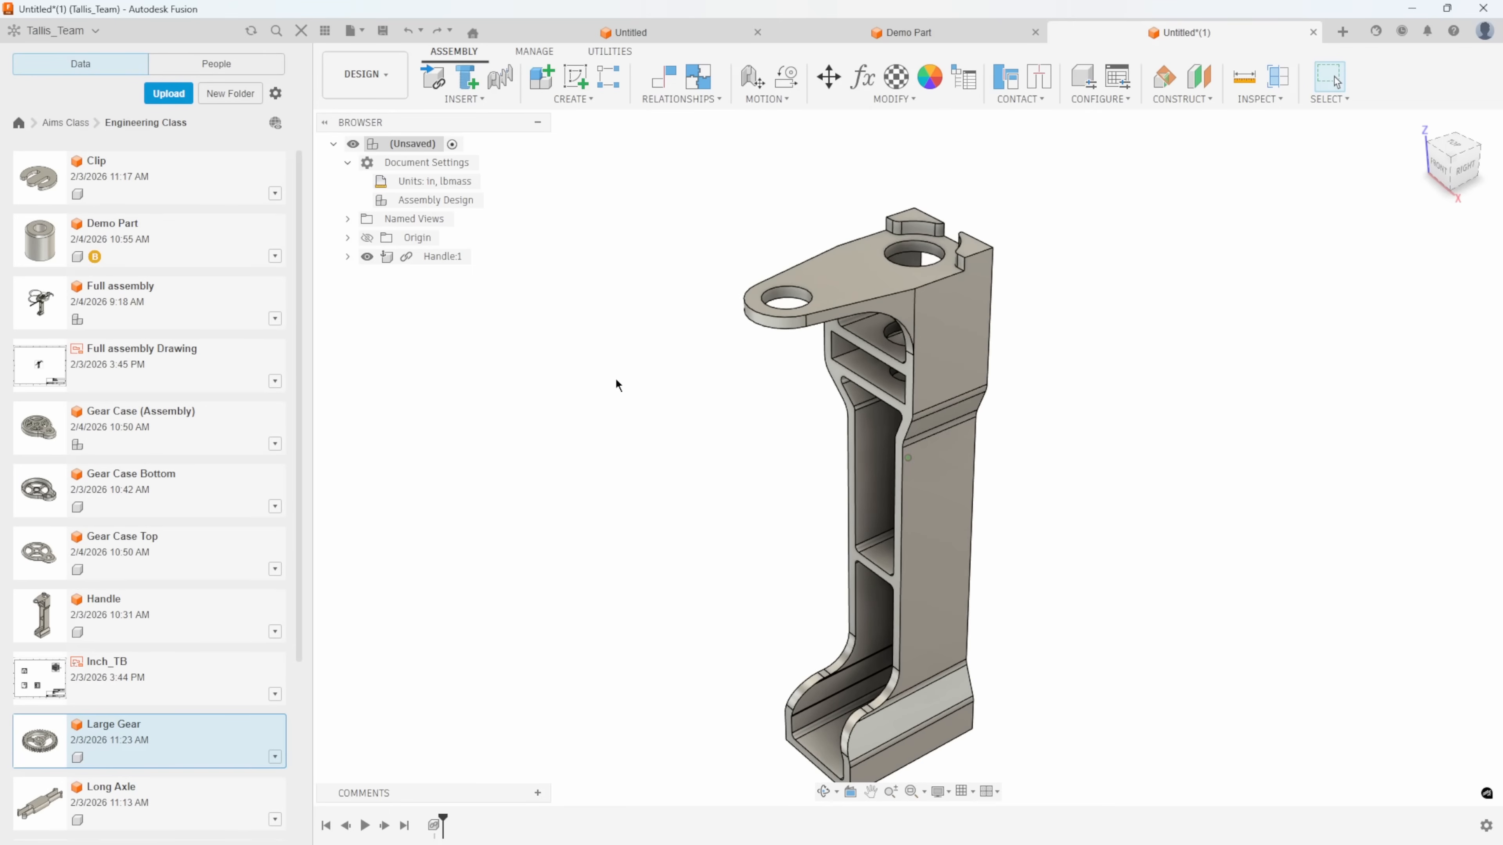
Create a new, separate Assembly Design document with inch and lbmass units.
left_click(1343, 33)
left_click(589, 305)
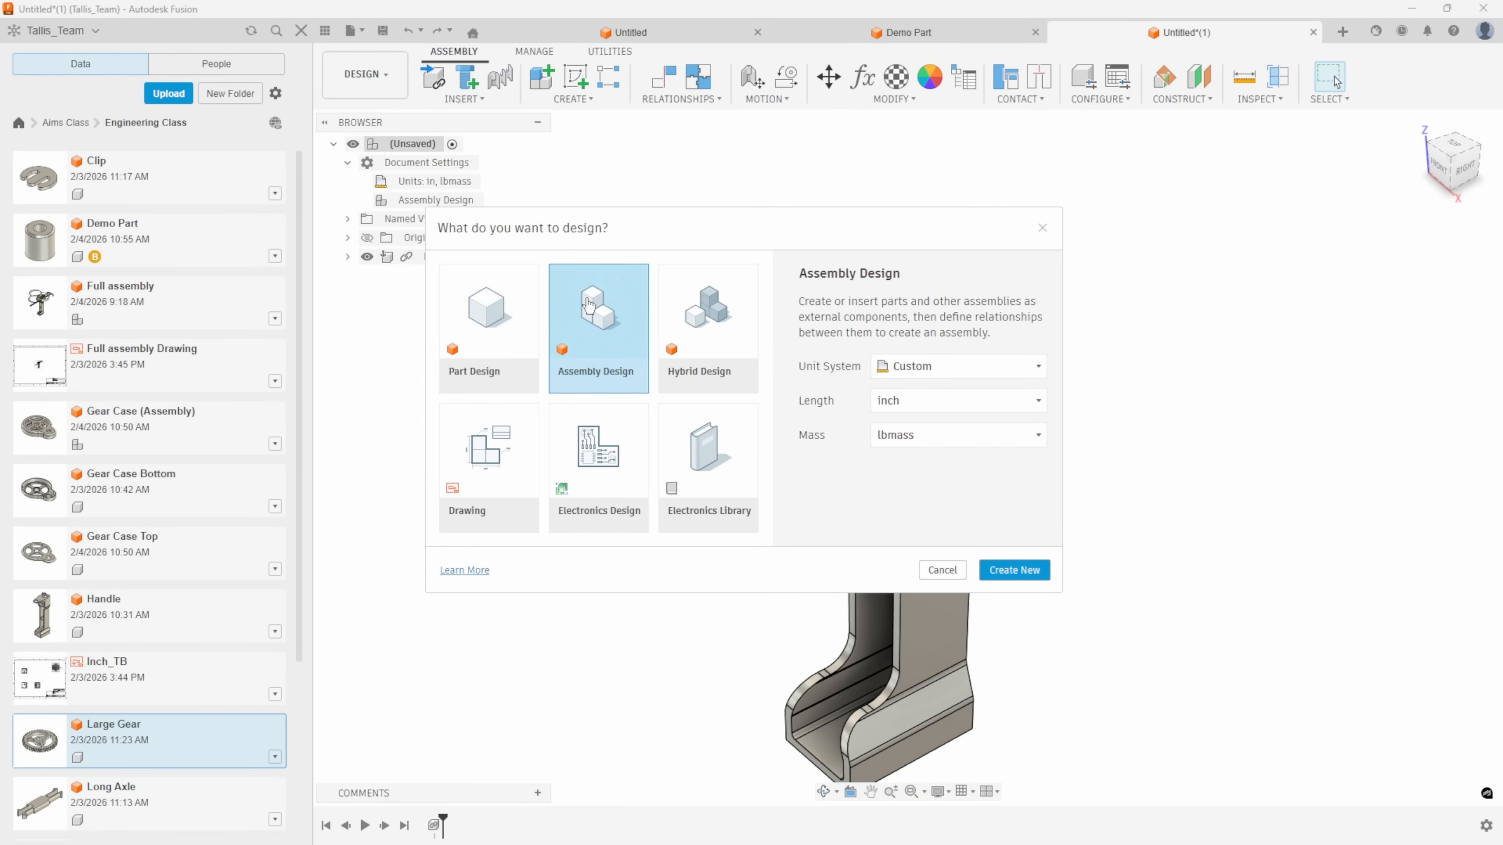
left_click(1007, 573)
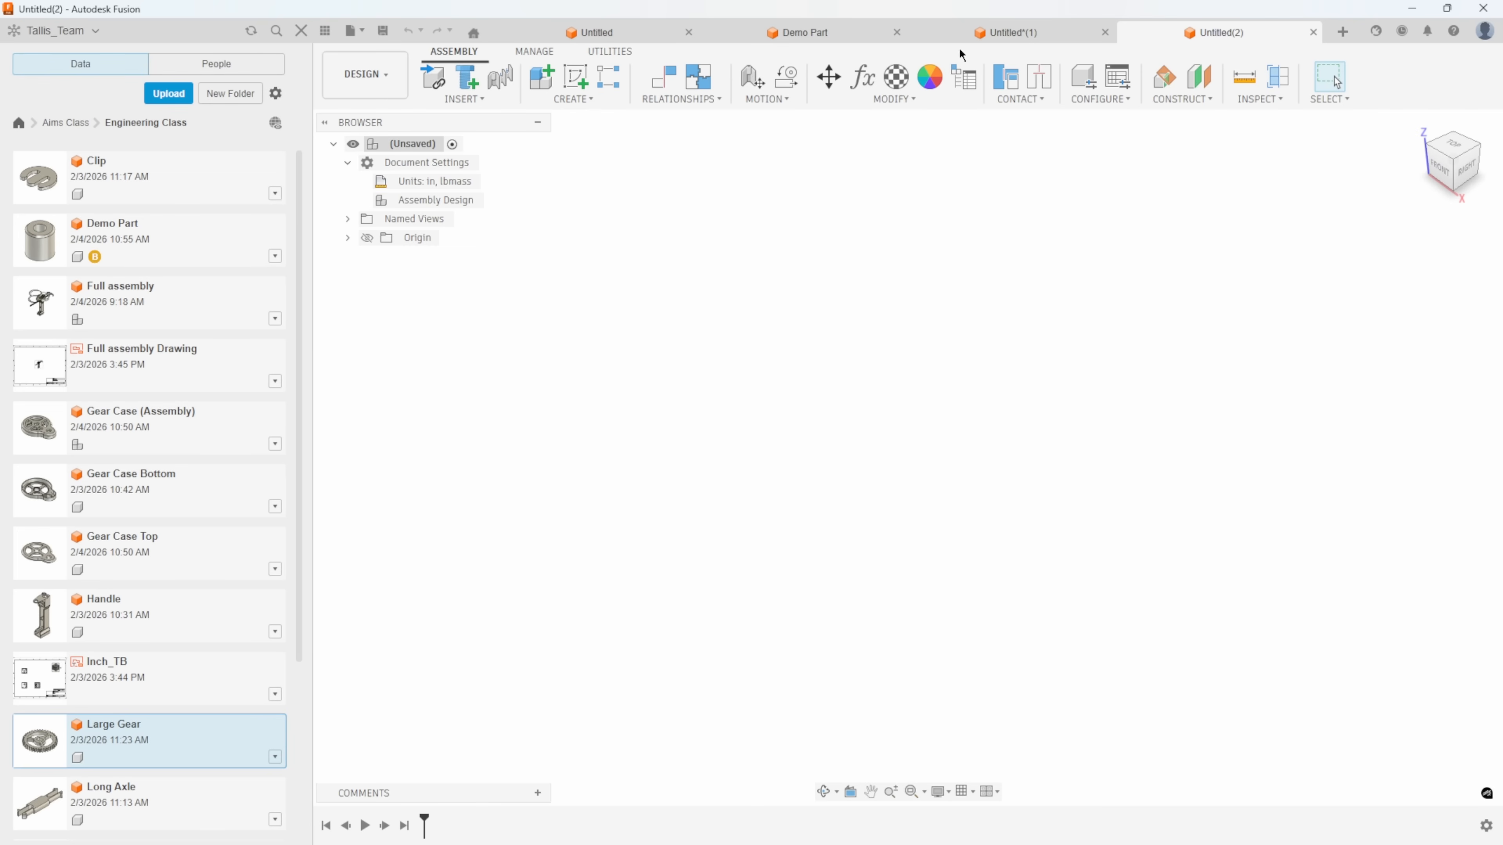
Save the assembly containing Handle as Main Assembly in the Engineering Class folder.
left_click(974, 36)
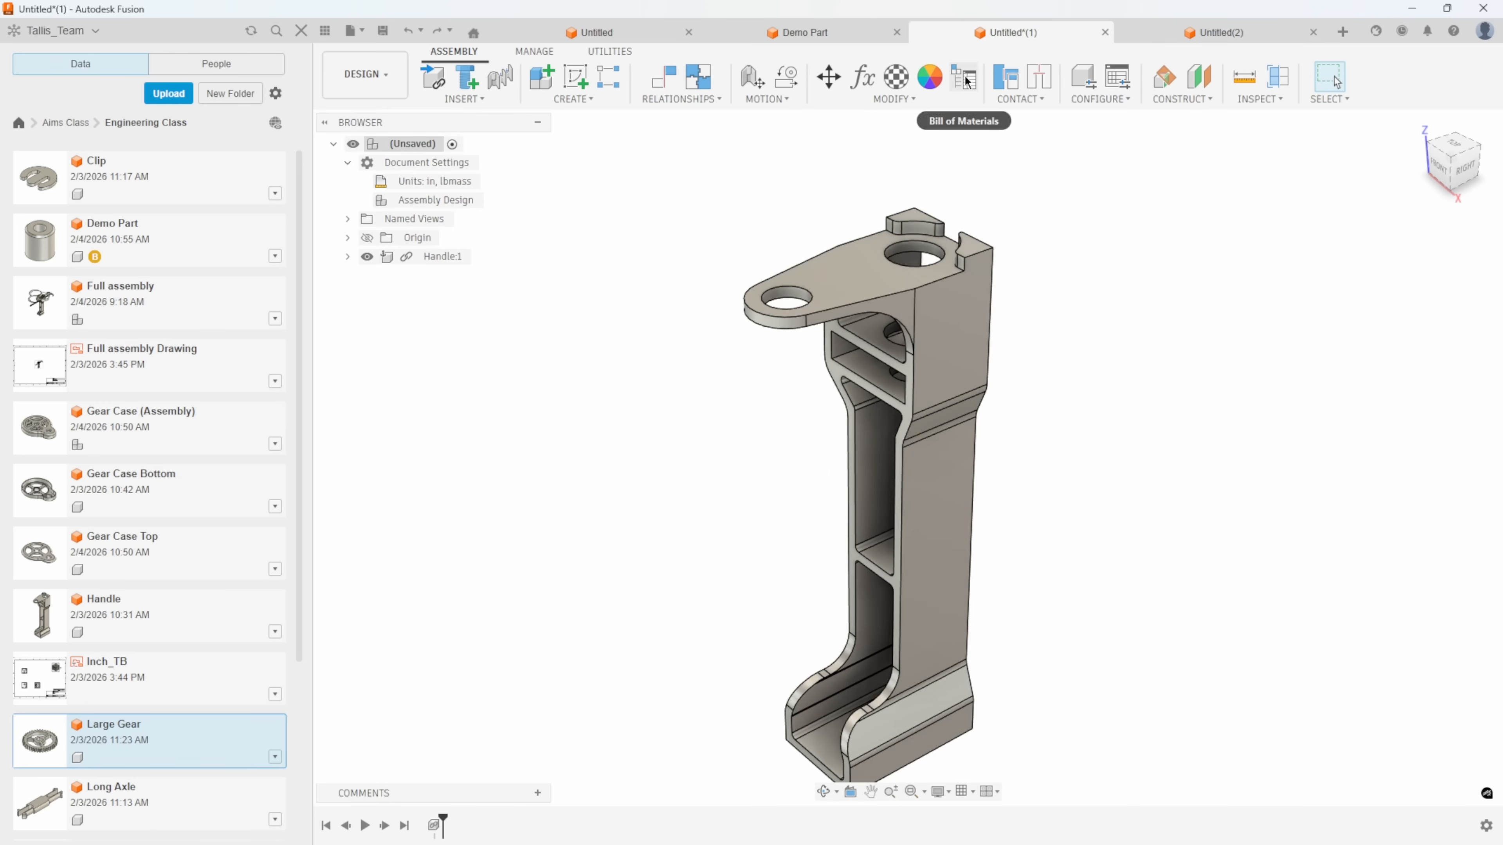
key("ctrl+s")
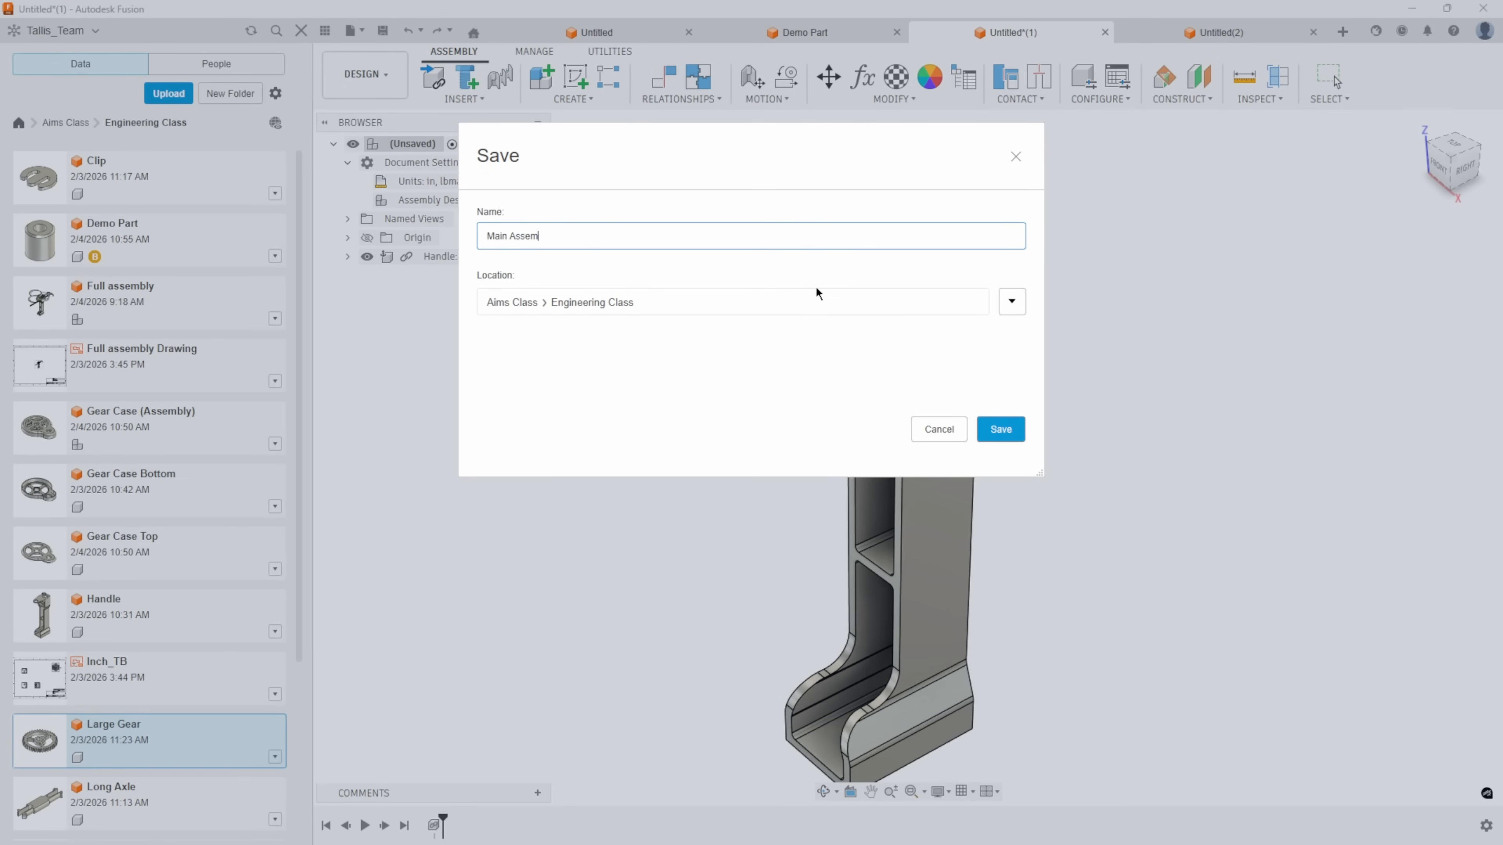
type("Main Assembly")
key("Return")
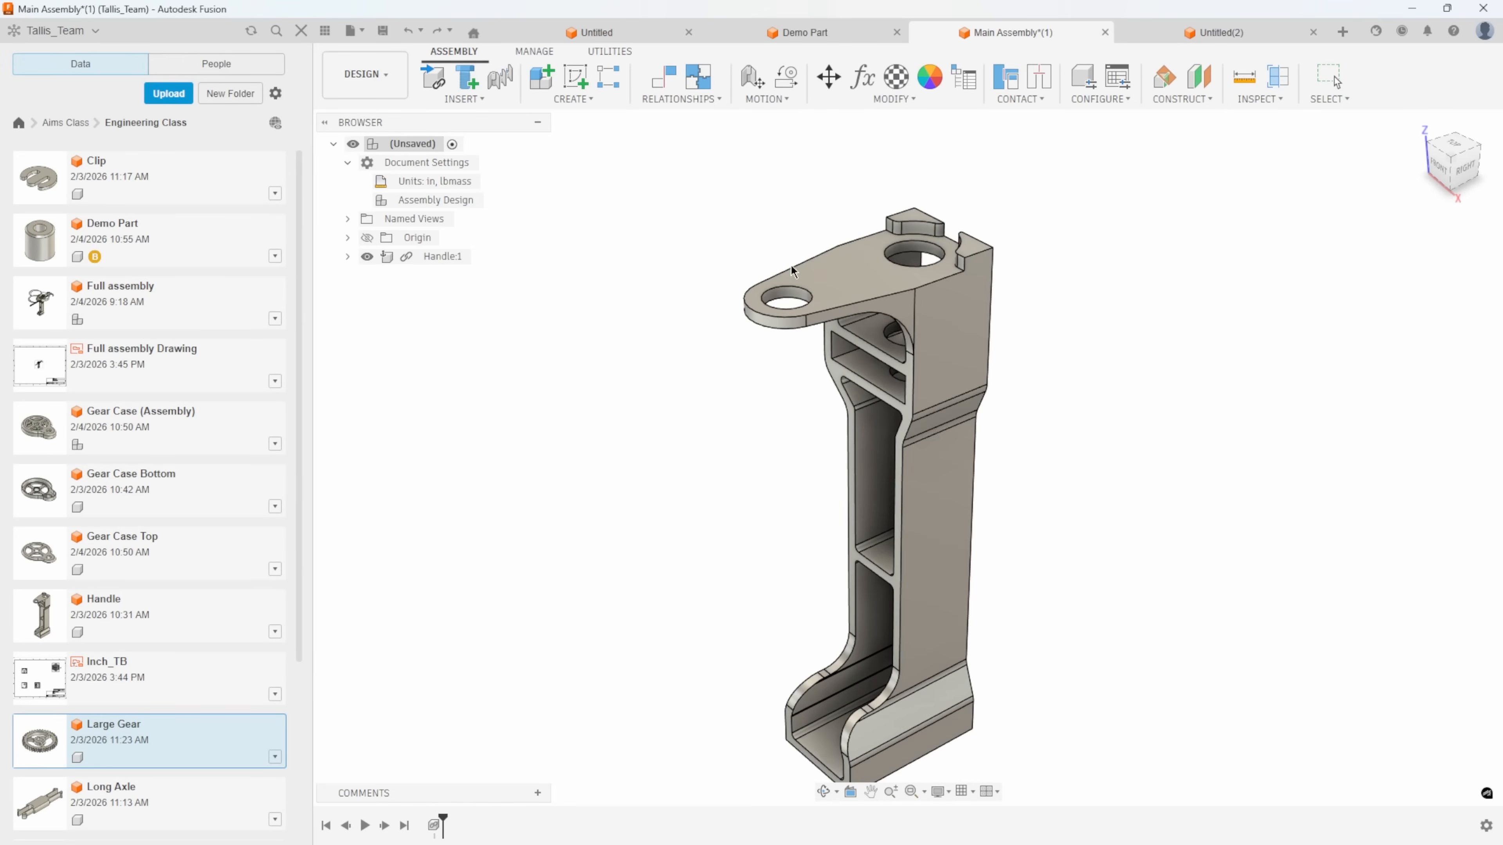
Save the new empty assembly as Sub_Assy in the Engineering Class folder.
left_click(1221, 32)
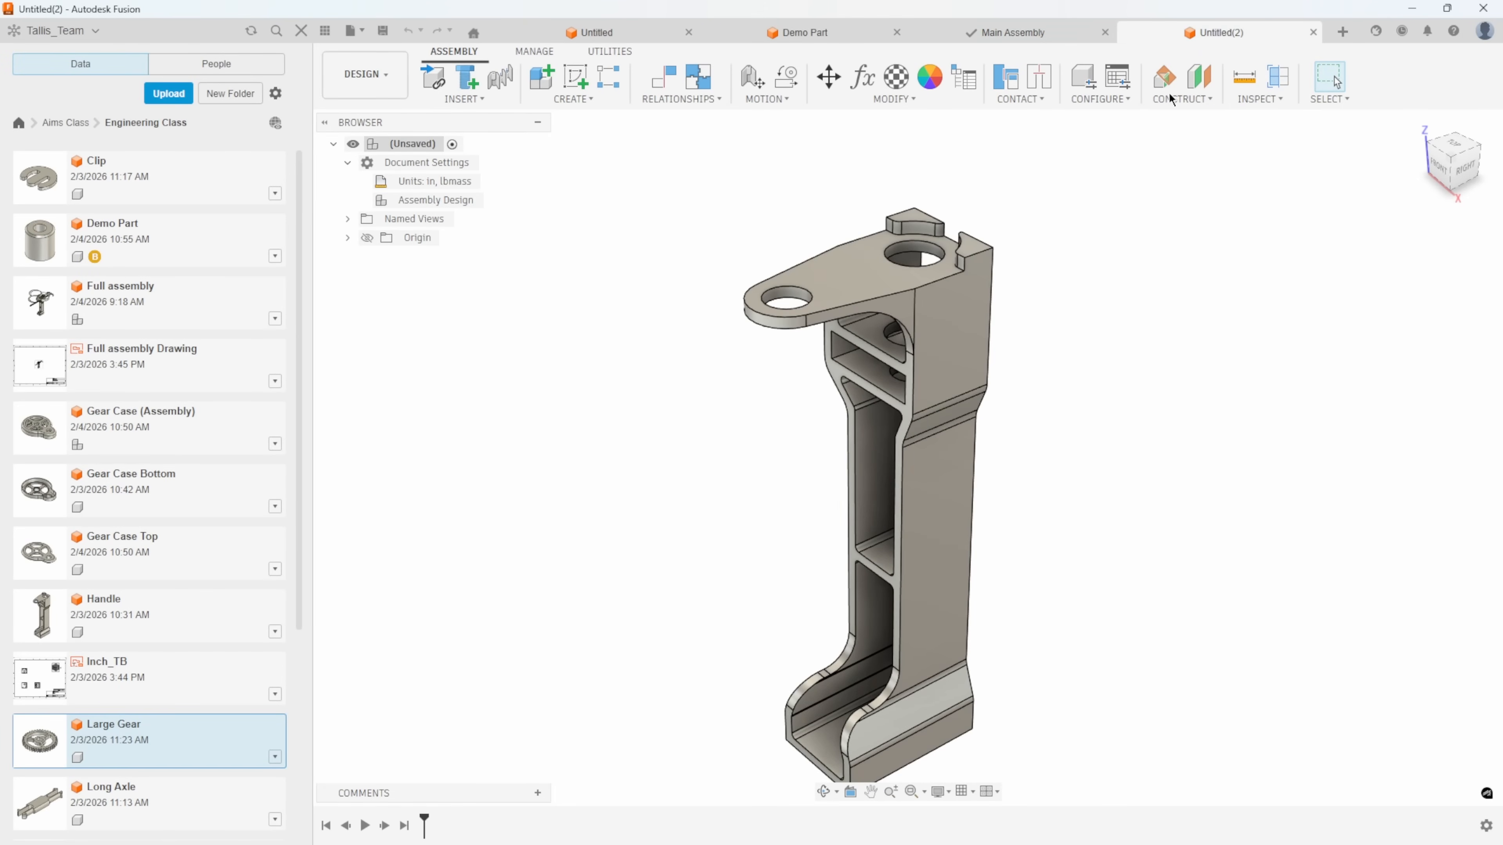
left_click(382, 32)
type("Sub_Assy")
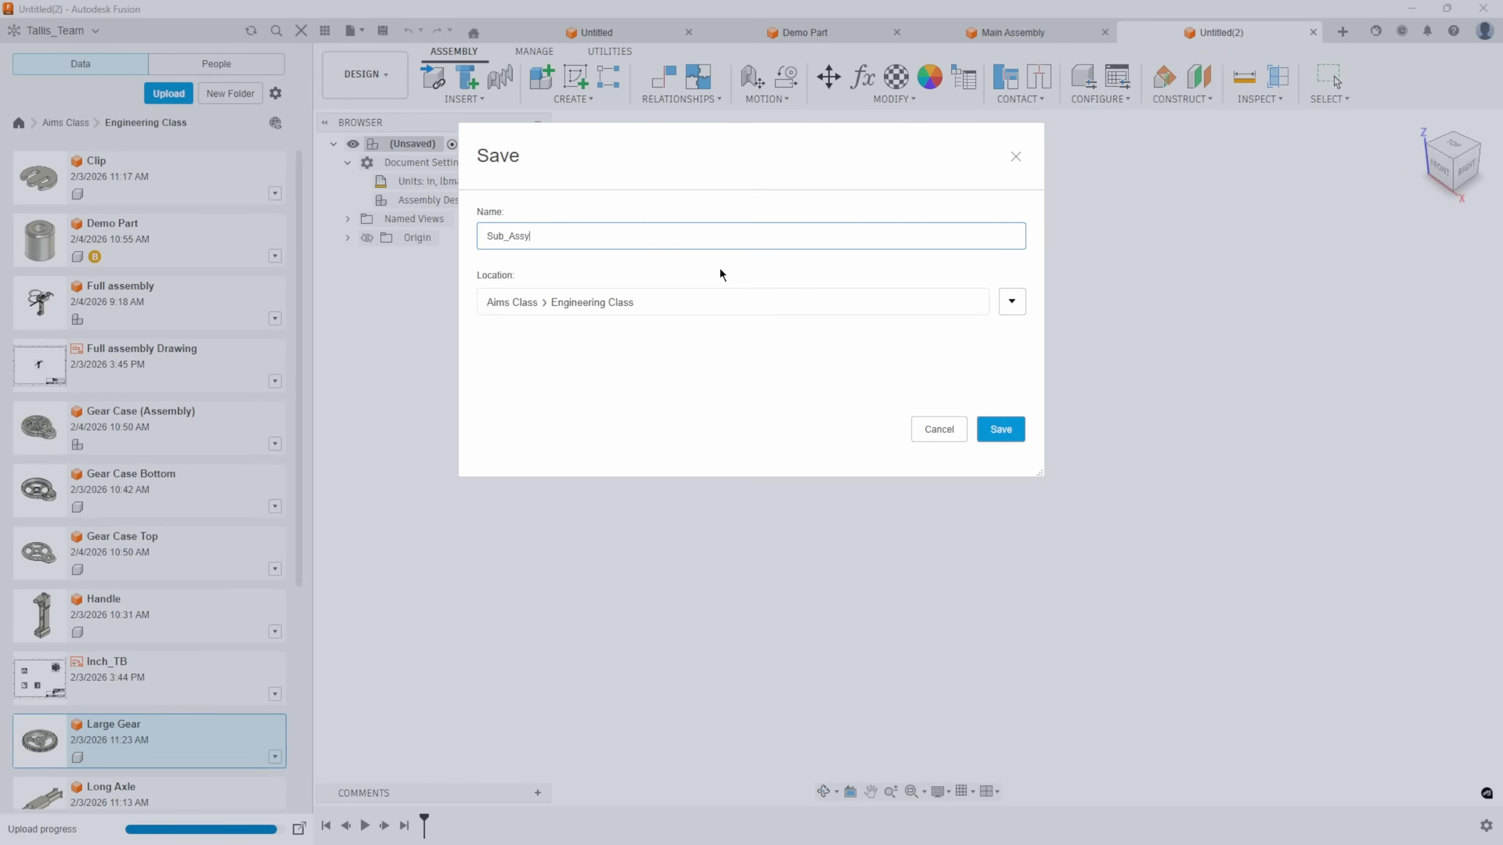
key("Return")
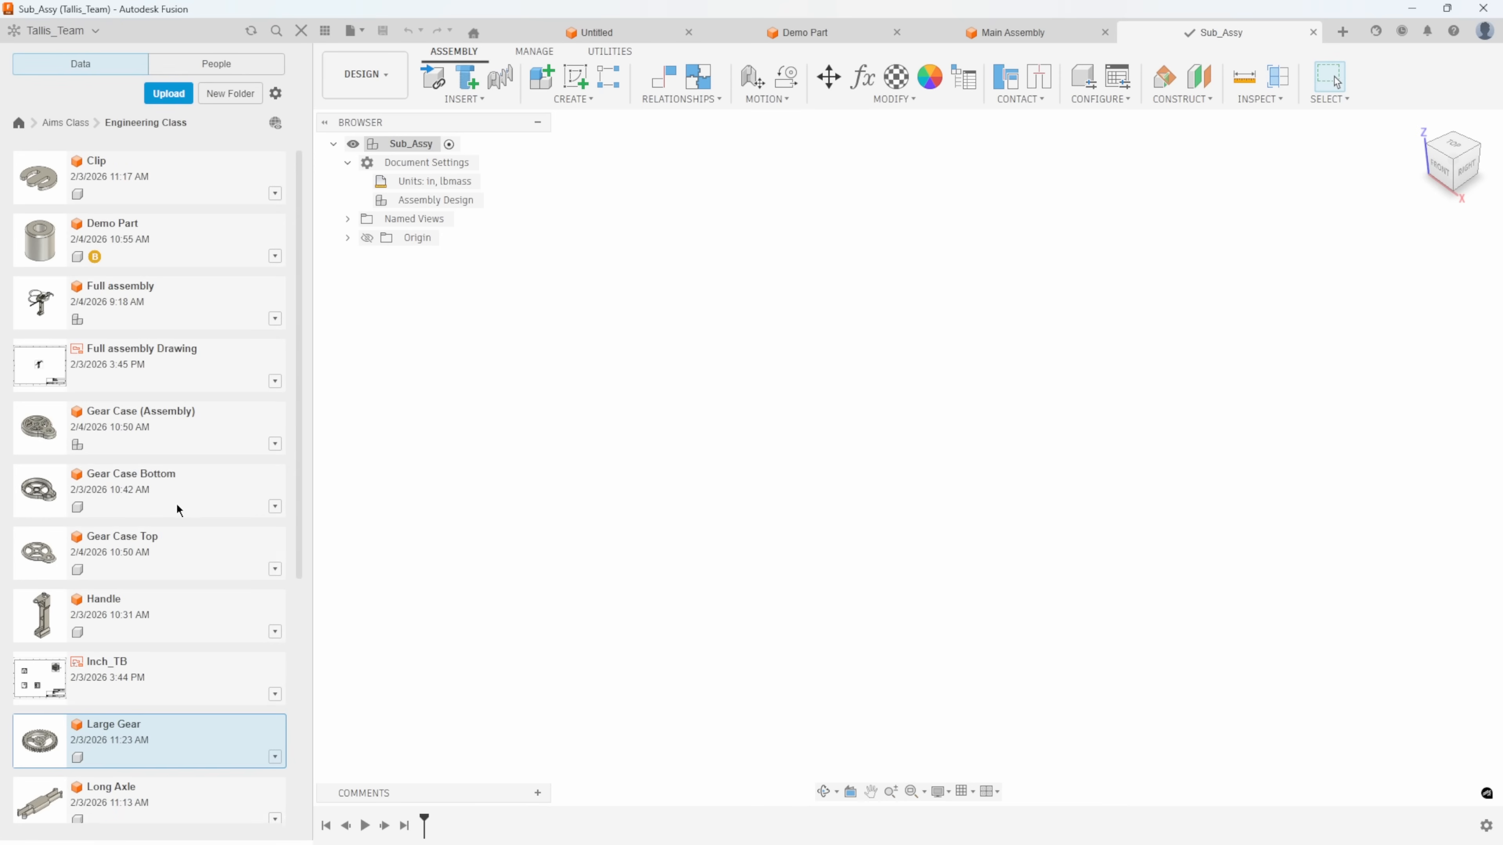
Insert Gear Case Bottom at the origin of Sub_Assy, and insert Large Gear raised above the case.
right_click(159, 482)
left_click(195, 508)
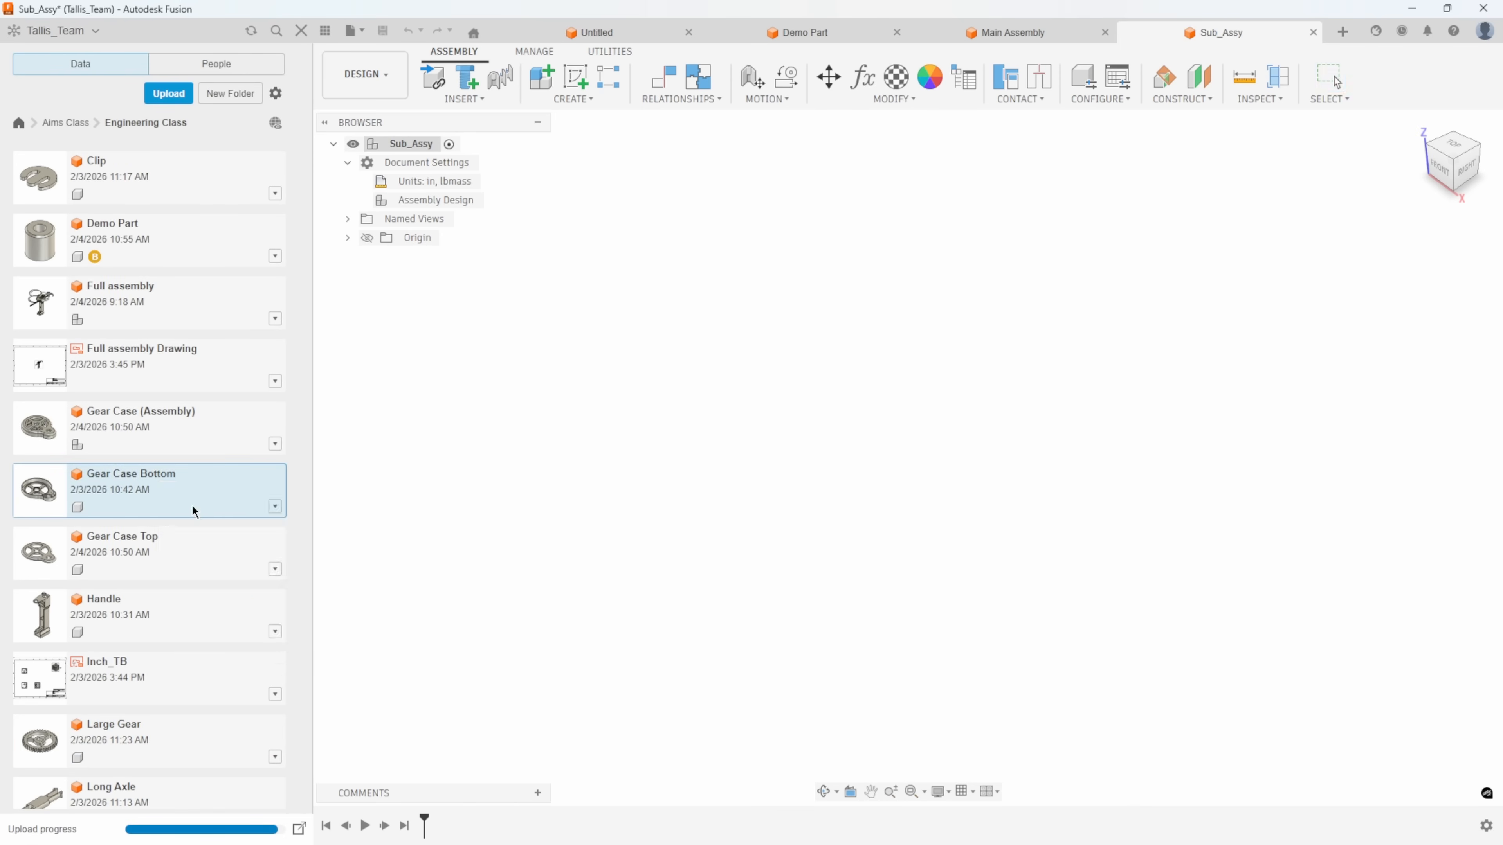
right_click(140, 753)
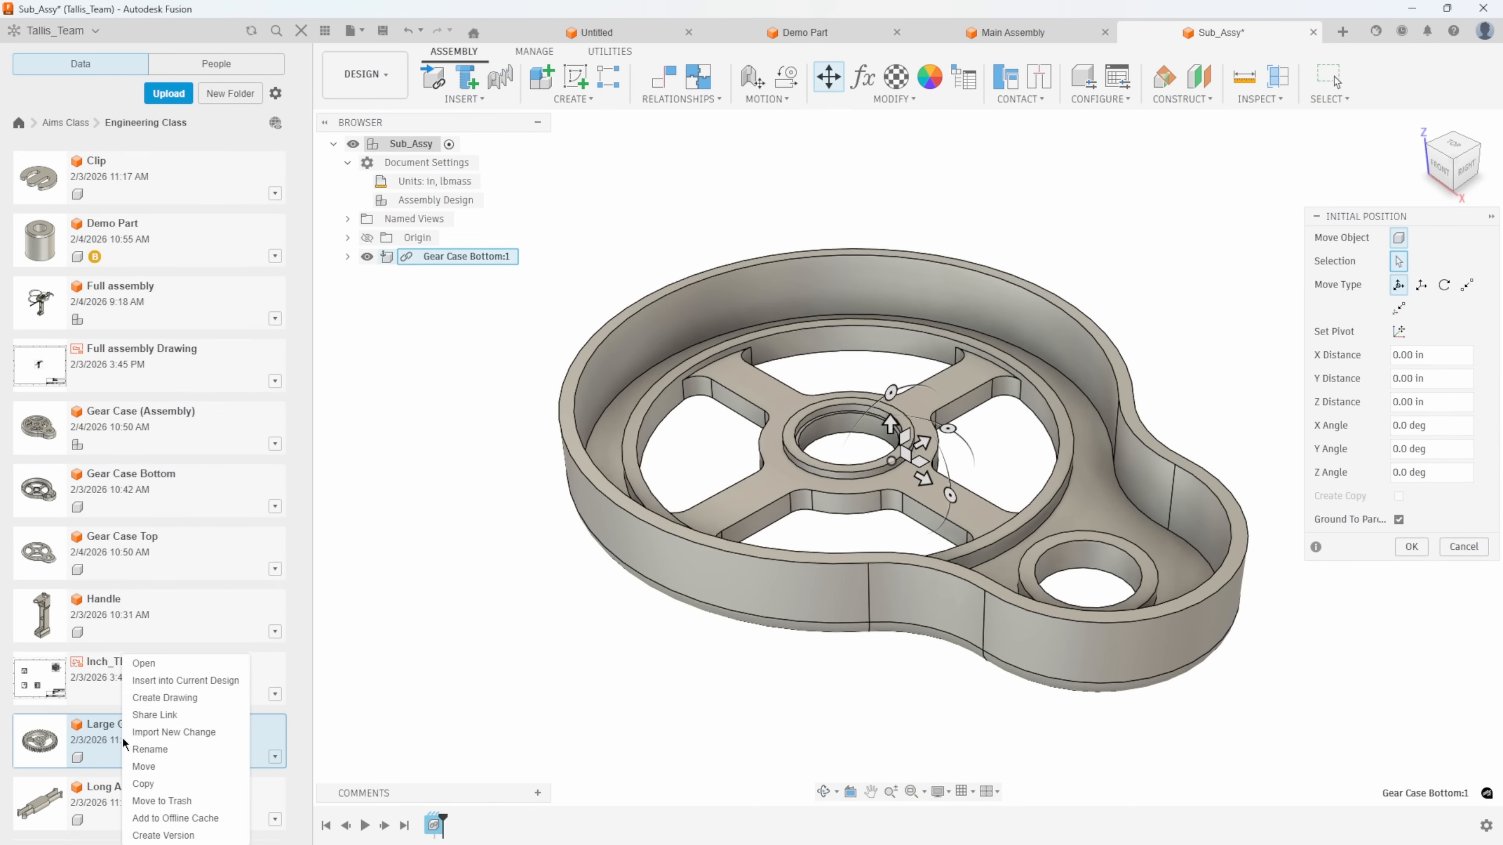
left_click(180, 681)
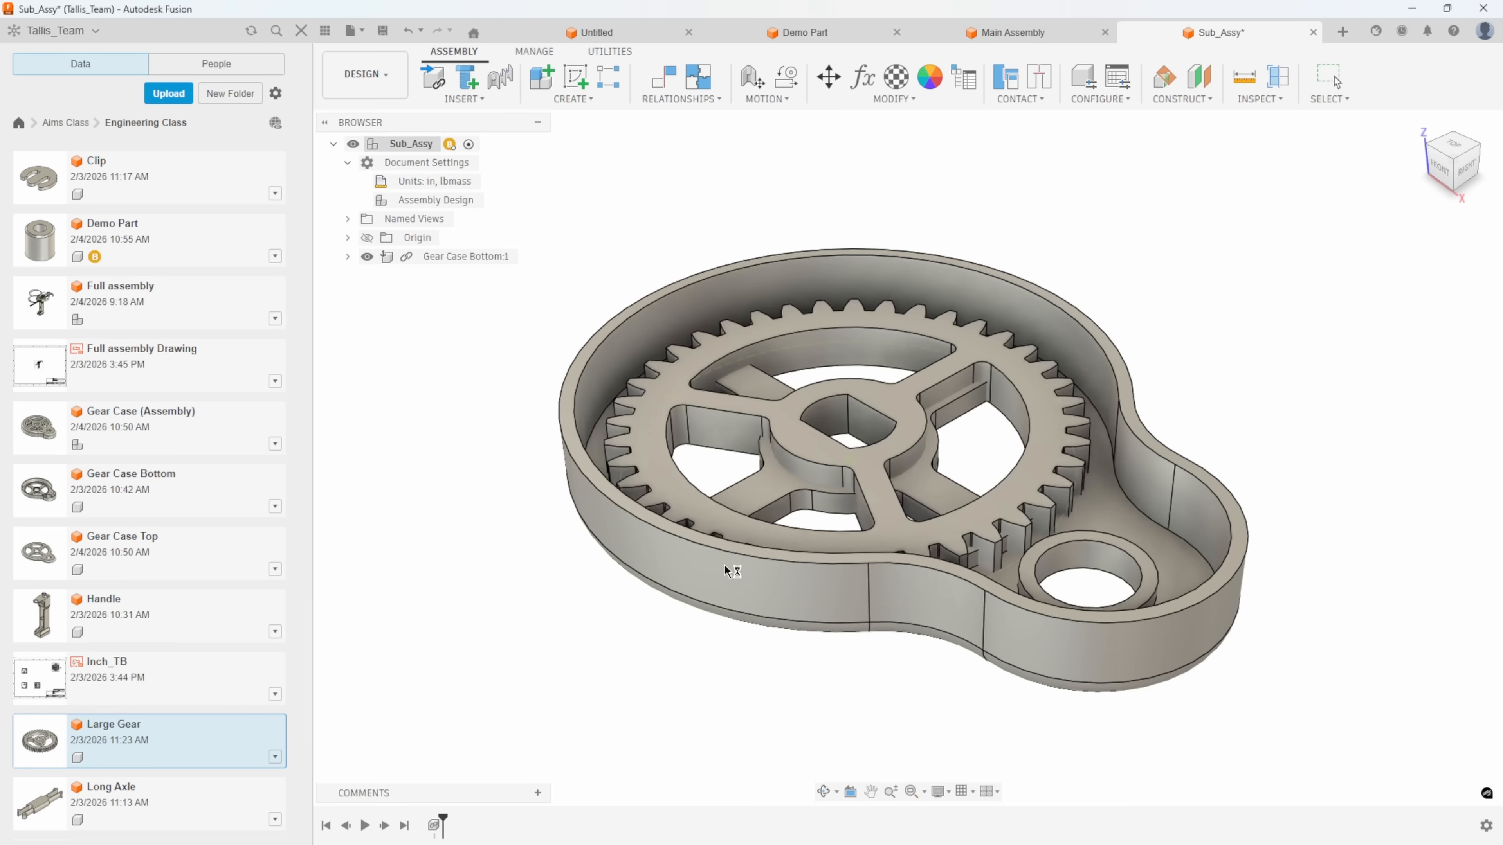
left_click_drag(848, 393, 839, 208)
left_click(1412, 547)
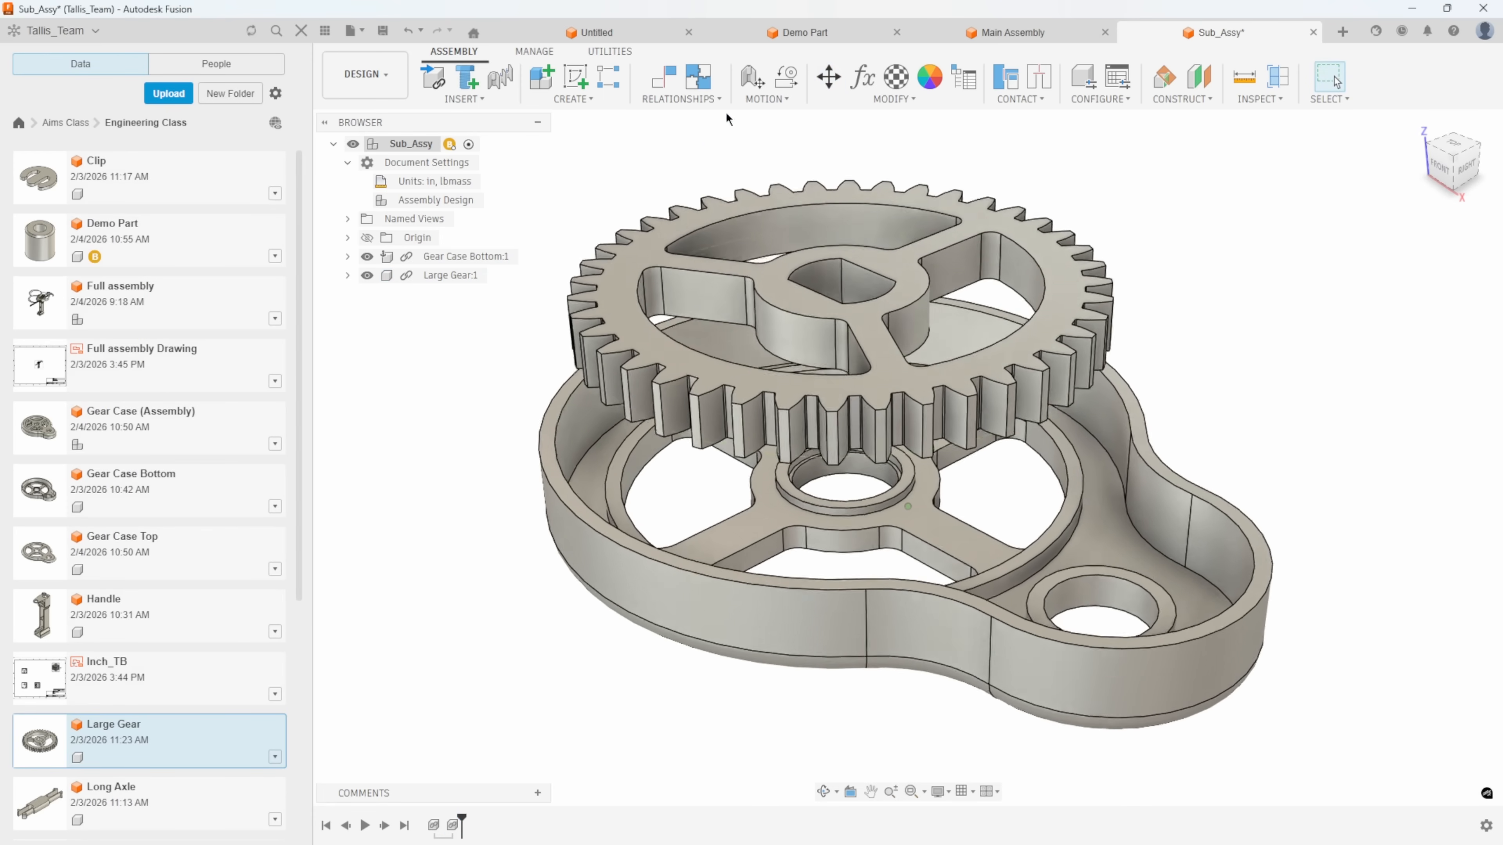
Set up a Revolute joint connecting the bore centre on Large Gear's underside to the centre of the gear case's central raised ring.
left_click(682, 99)
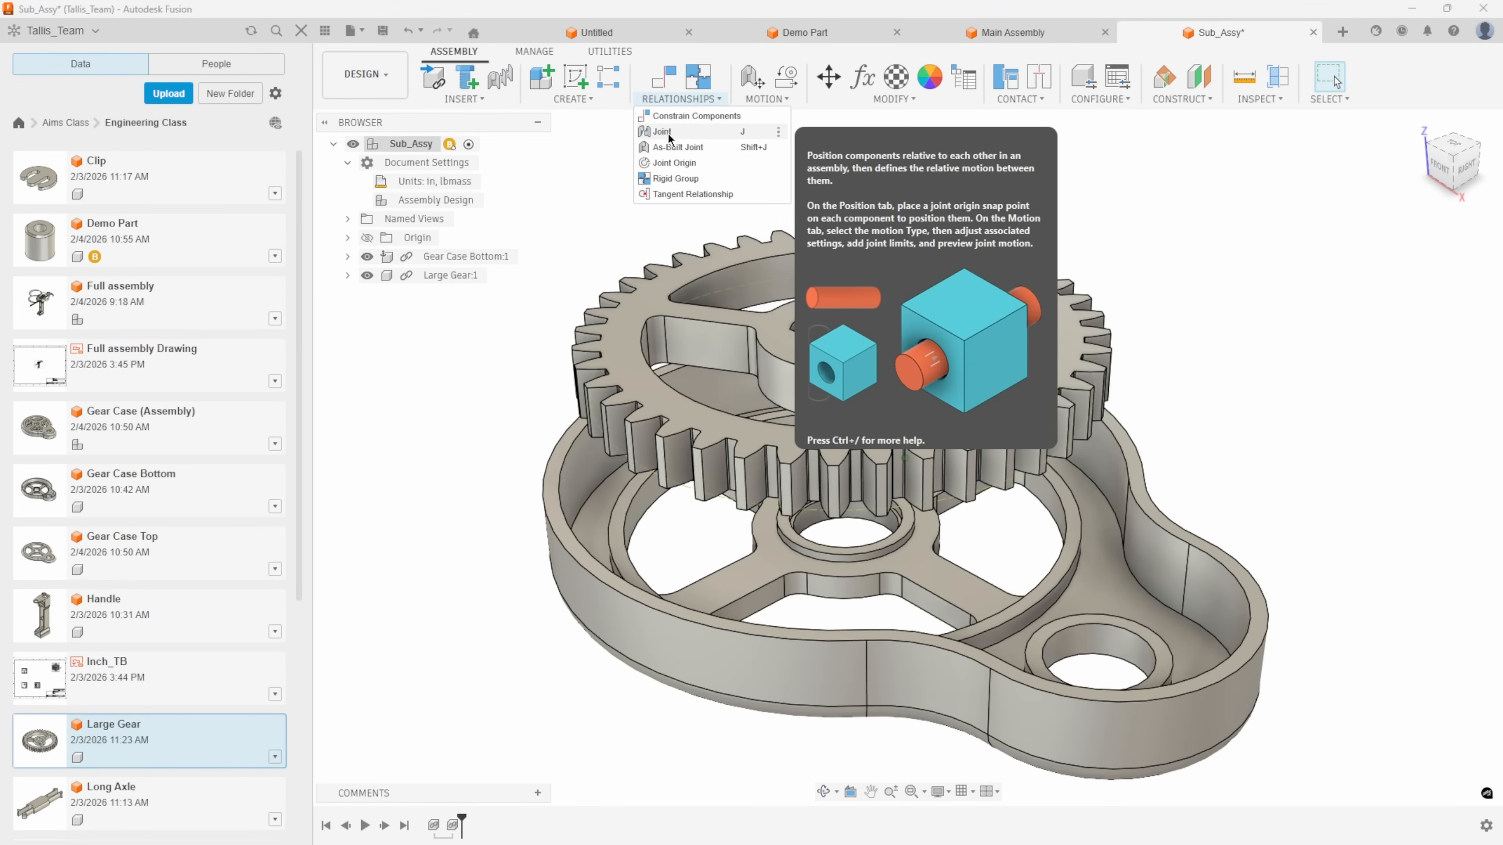
left_click(663, 132)
left_click(1350, 236)
left_click(1408, 266)
left_click(1385, 303)
left_click(1315, 240)
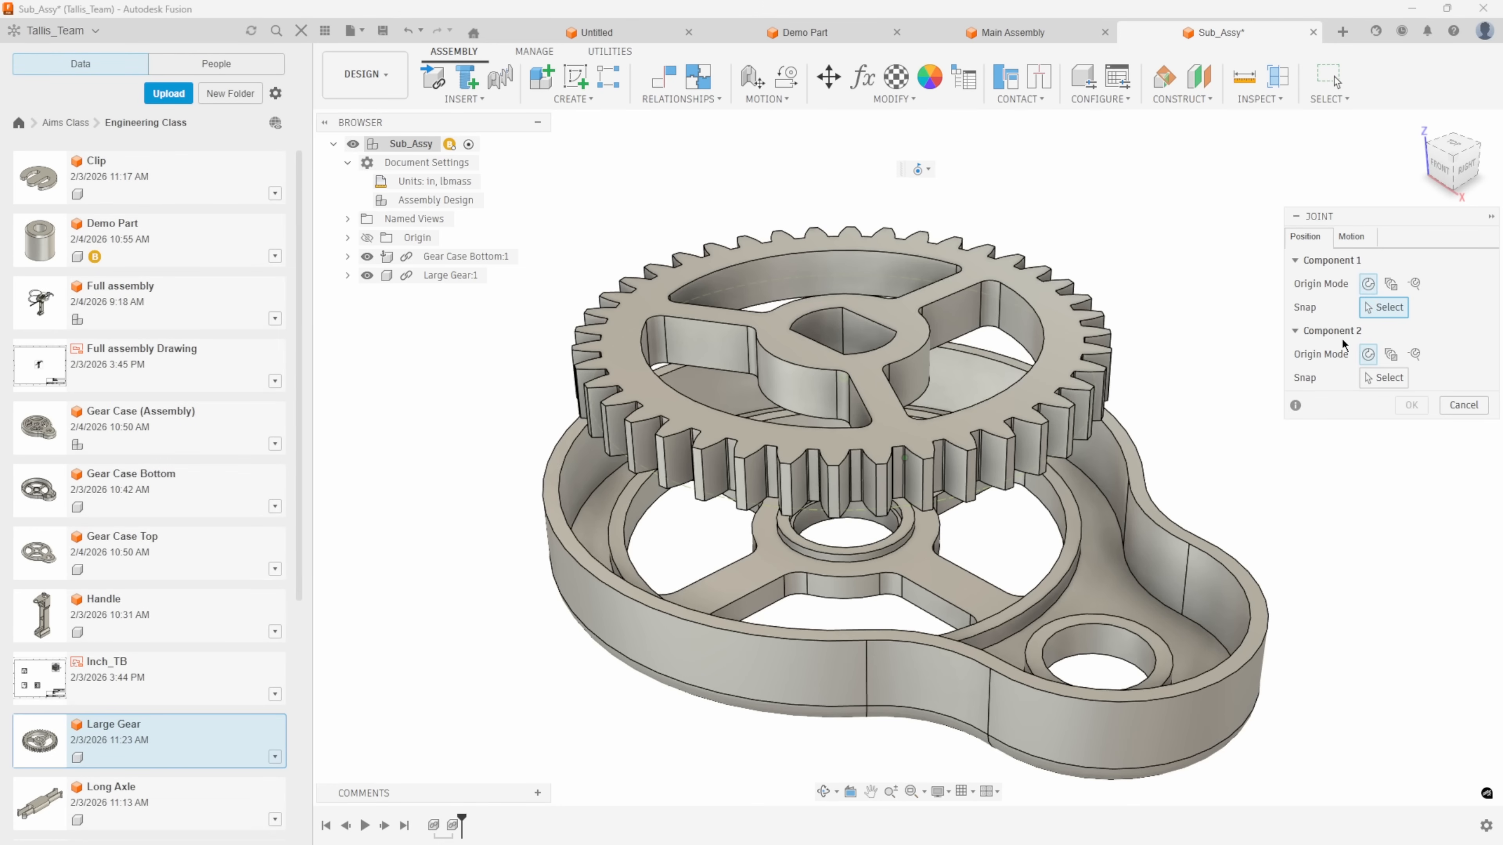
middle_click_drag(1228, 488, 1222, 425, "shift")
scroll(861, 431, "up", 5)
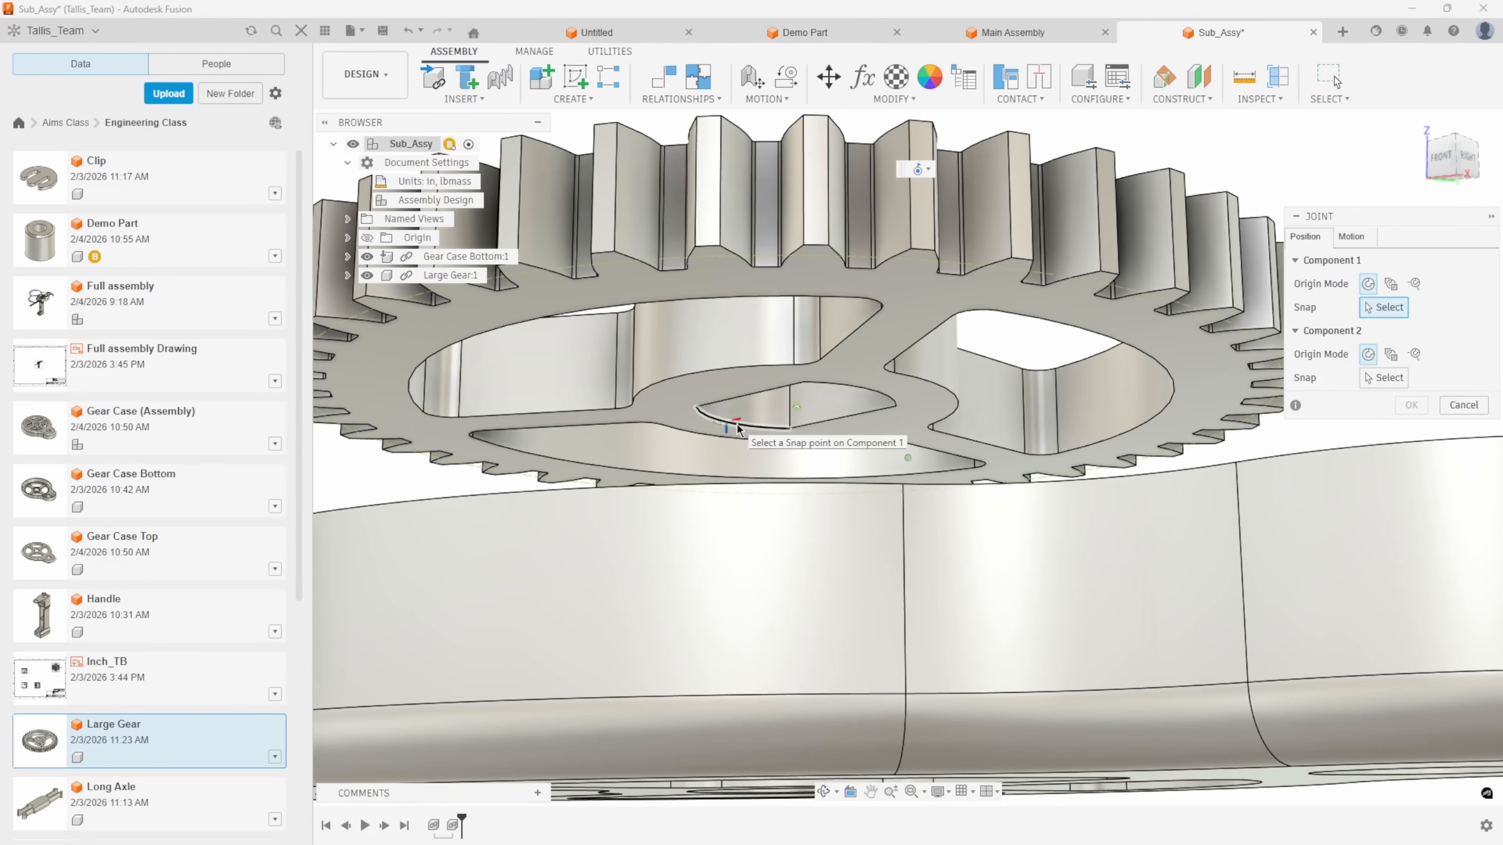
left_click(797, 409)
middle_click_drag(899, 498, 890, 554, "shift")
scroll(888, 553, "down", 5)
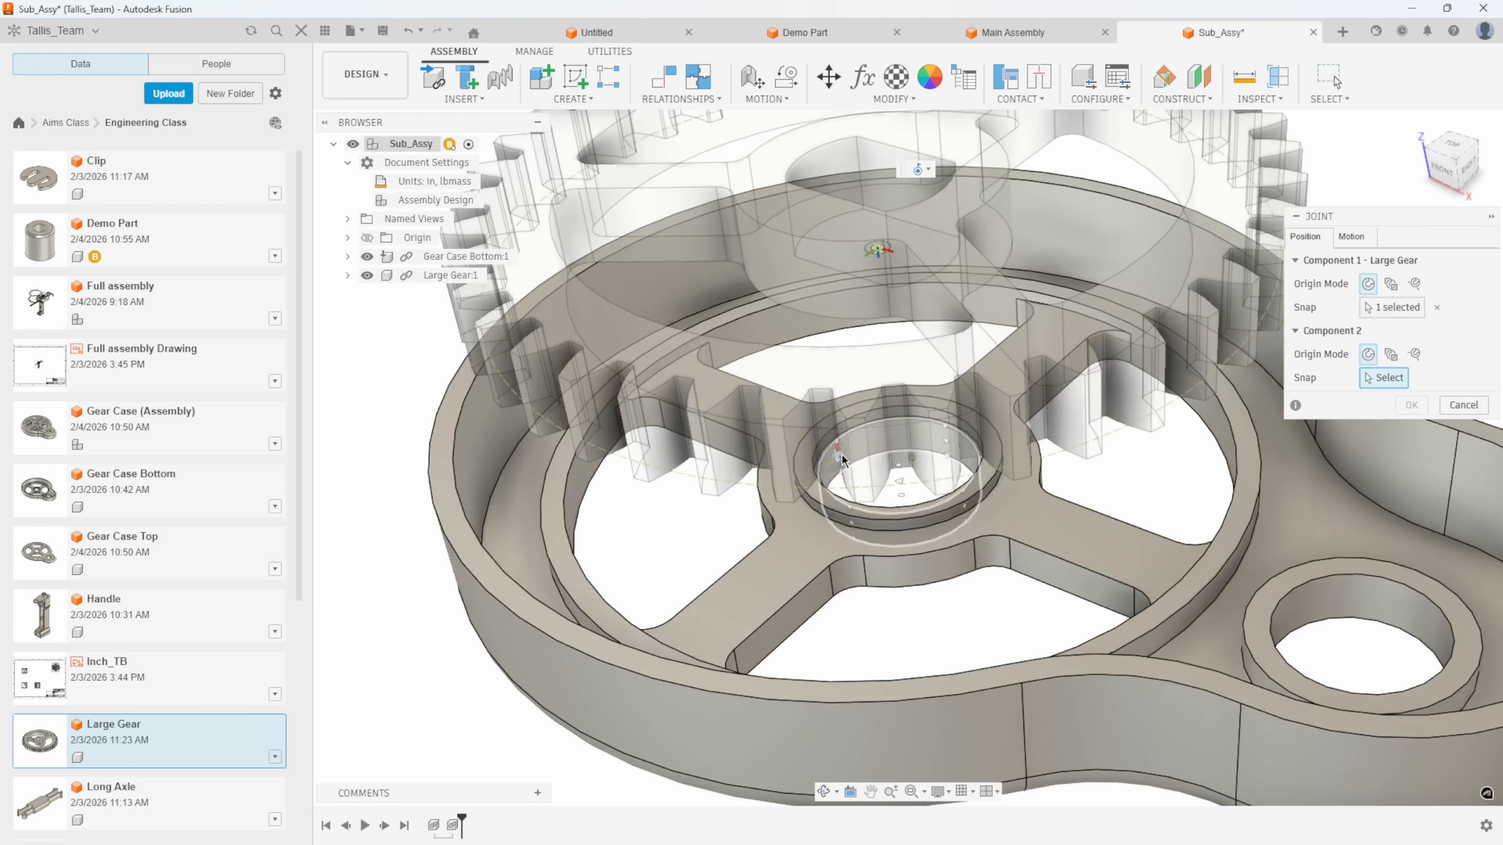
left_click(878, 480)
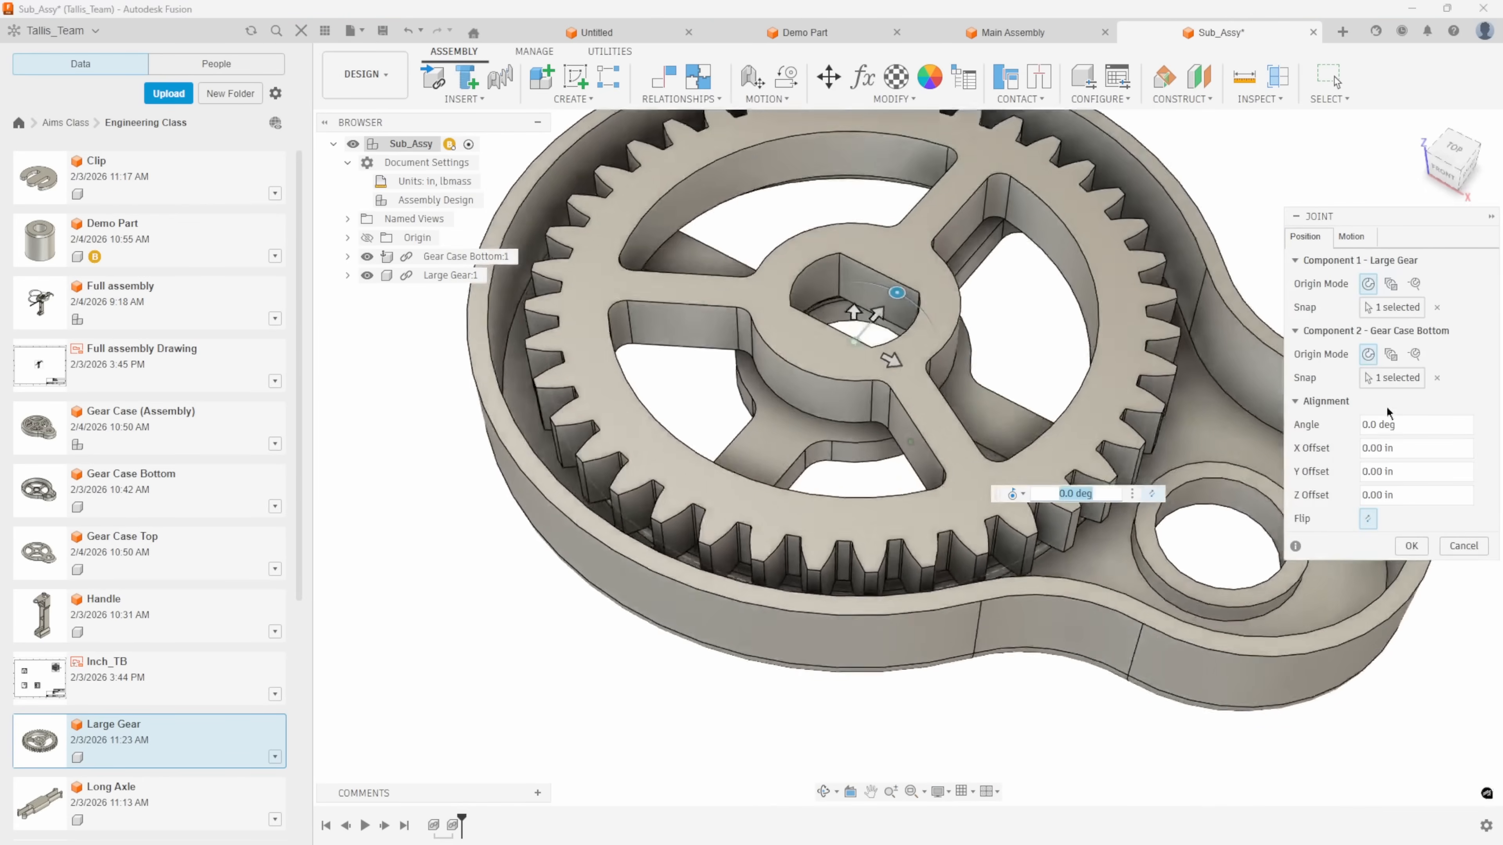
Preview the Large Gear joint's rotation about the Z axis and accept the joint.
left_click(1348, 244)
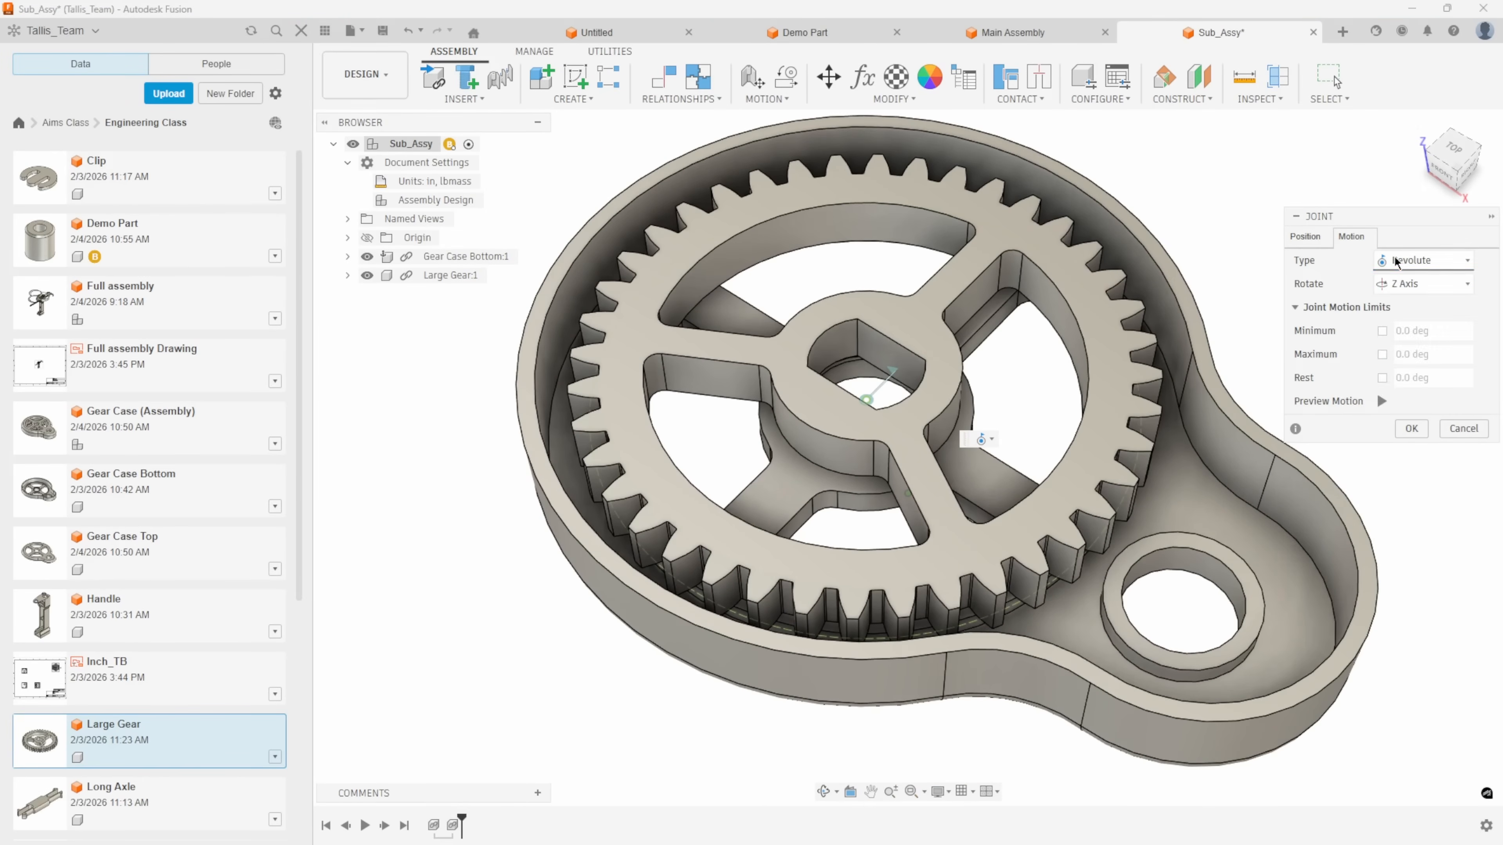
left_click(1382, 401)
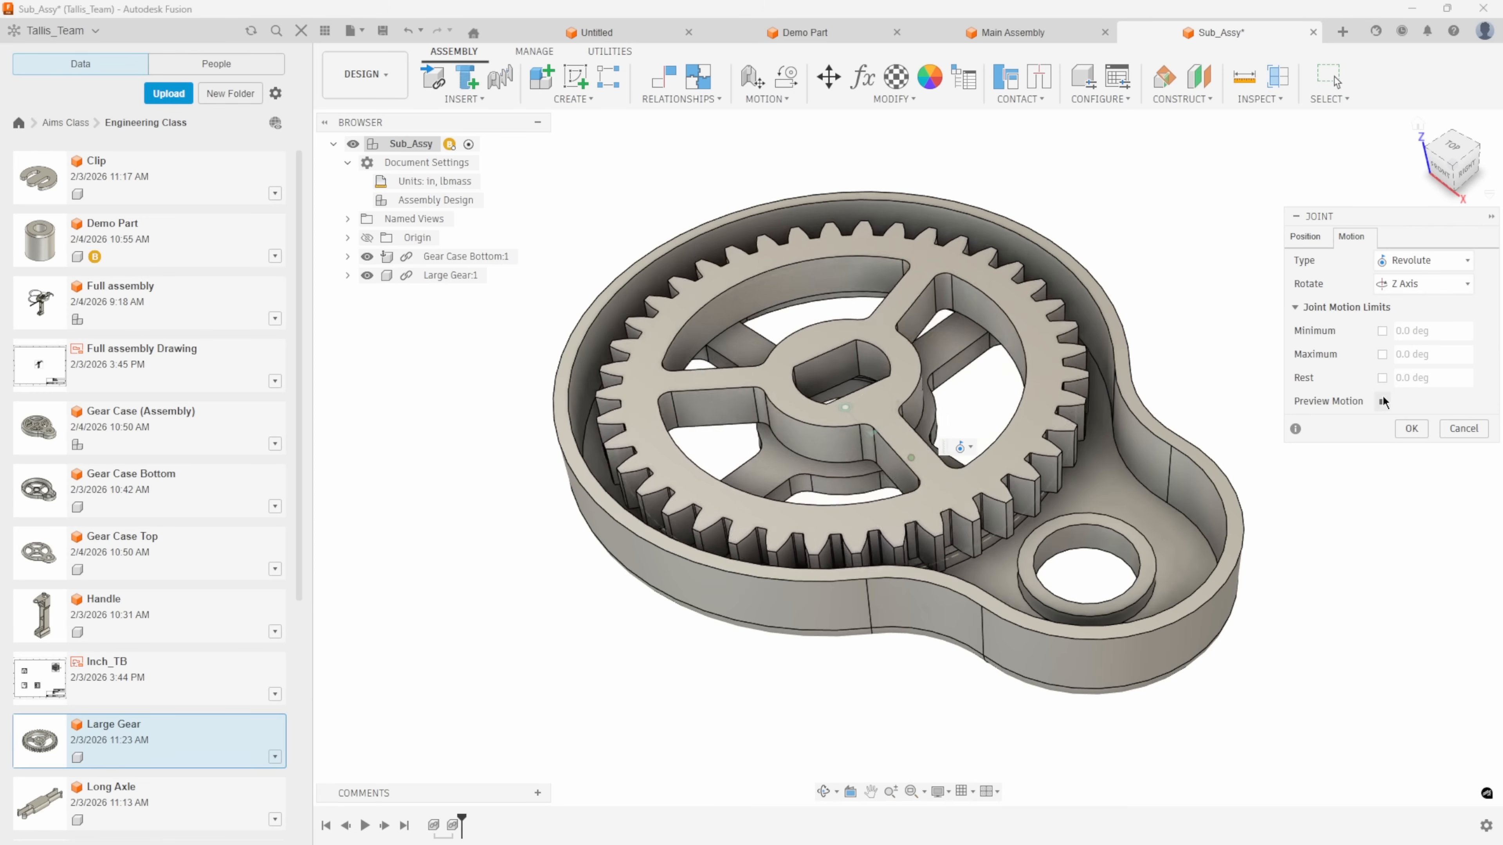
left_click(1412, 428)
Test the joint by rotating Large Gear within Gear Case Bottom, and revert its position.
left_click_drag(919, 341, 983, 345)
middle_click_drag(1237, 203, 1332, 148, "shift")
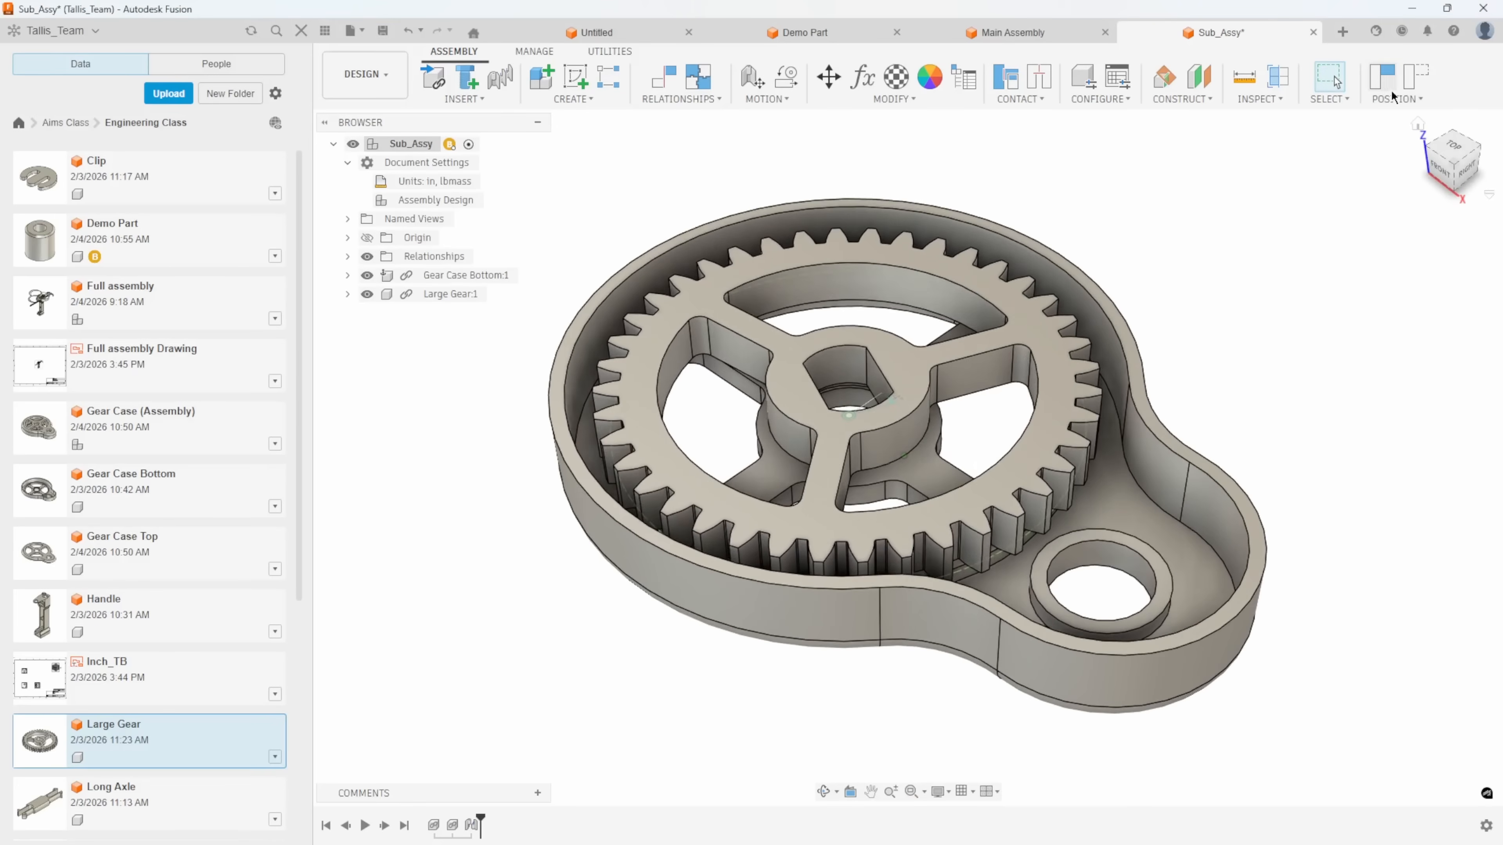
left_click(1414, 79)
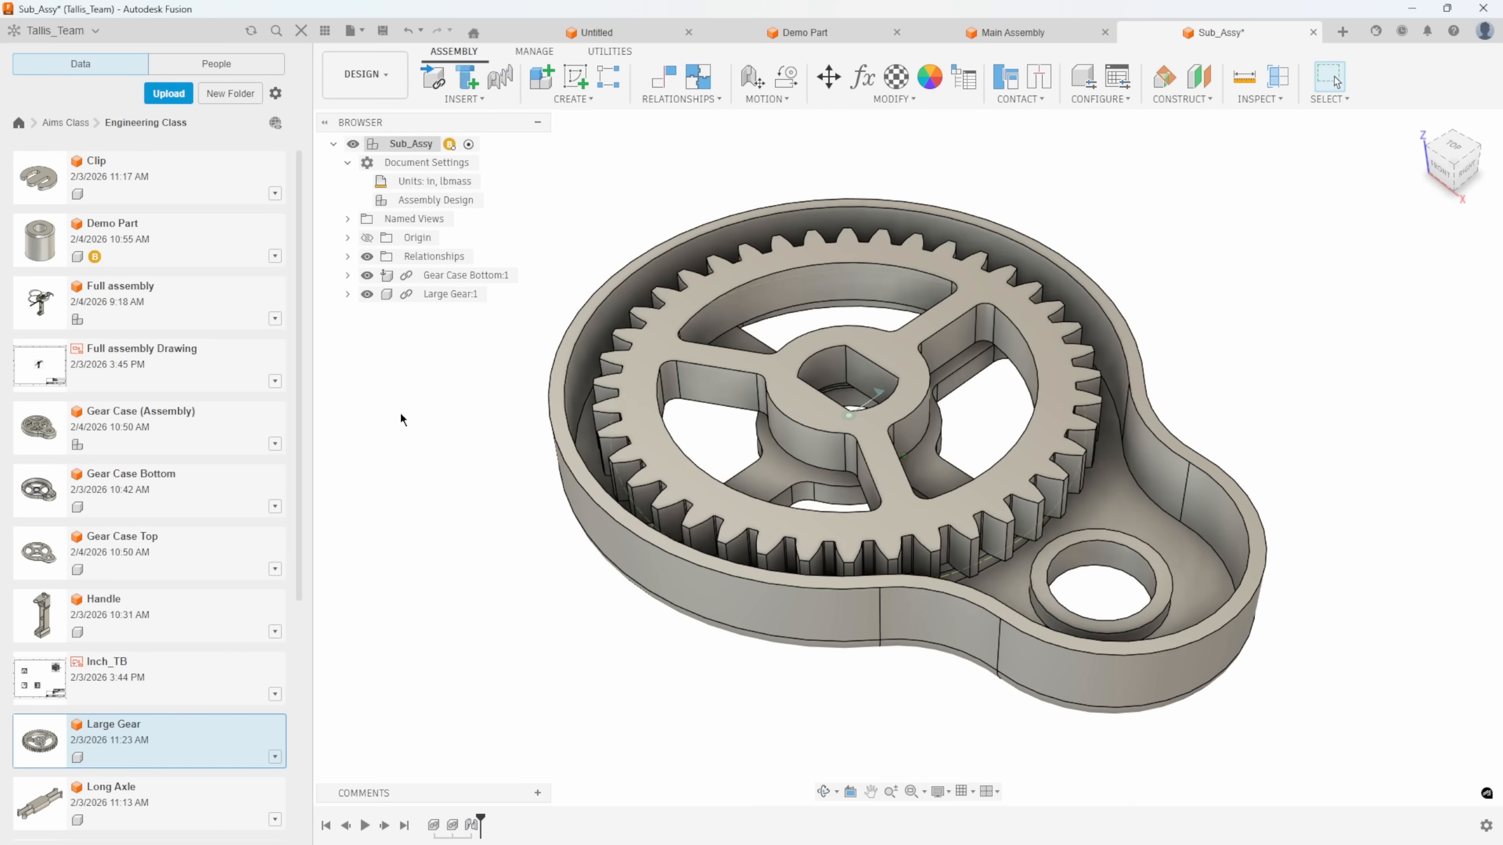
Insert Small Gear from the Engineering Class folder into Sub_Assy, raised above Large Gear.
left_click_drag(297, 448, 288, 686)
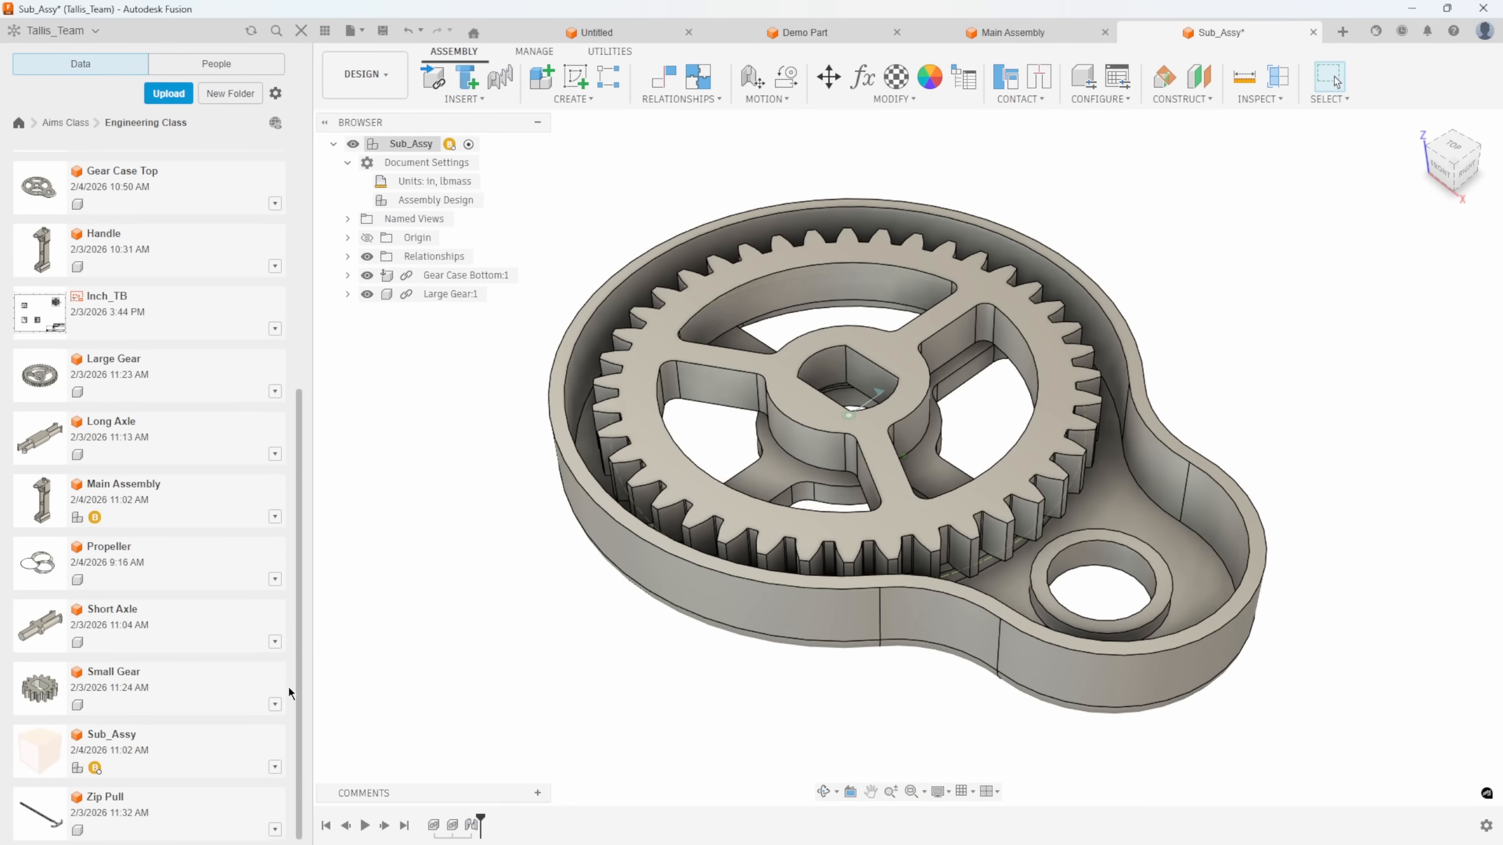
right_click(146, 691)
left_click(197, 682)
left_click_drag(868, 410, 864, 225)
left_click(1411, 546)
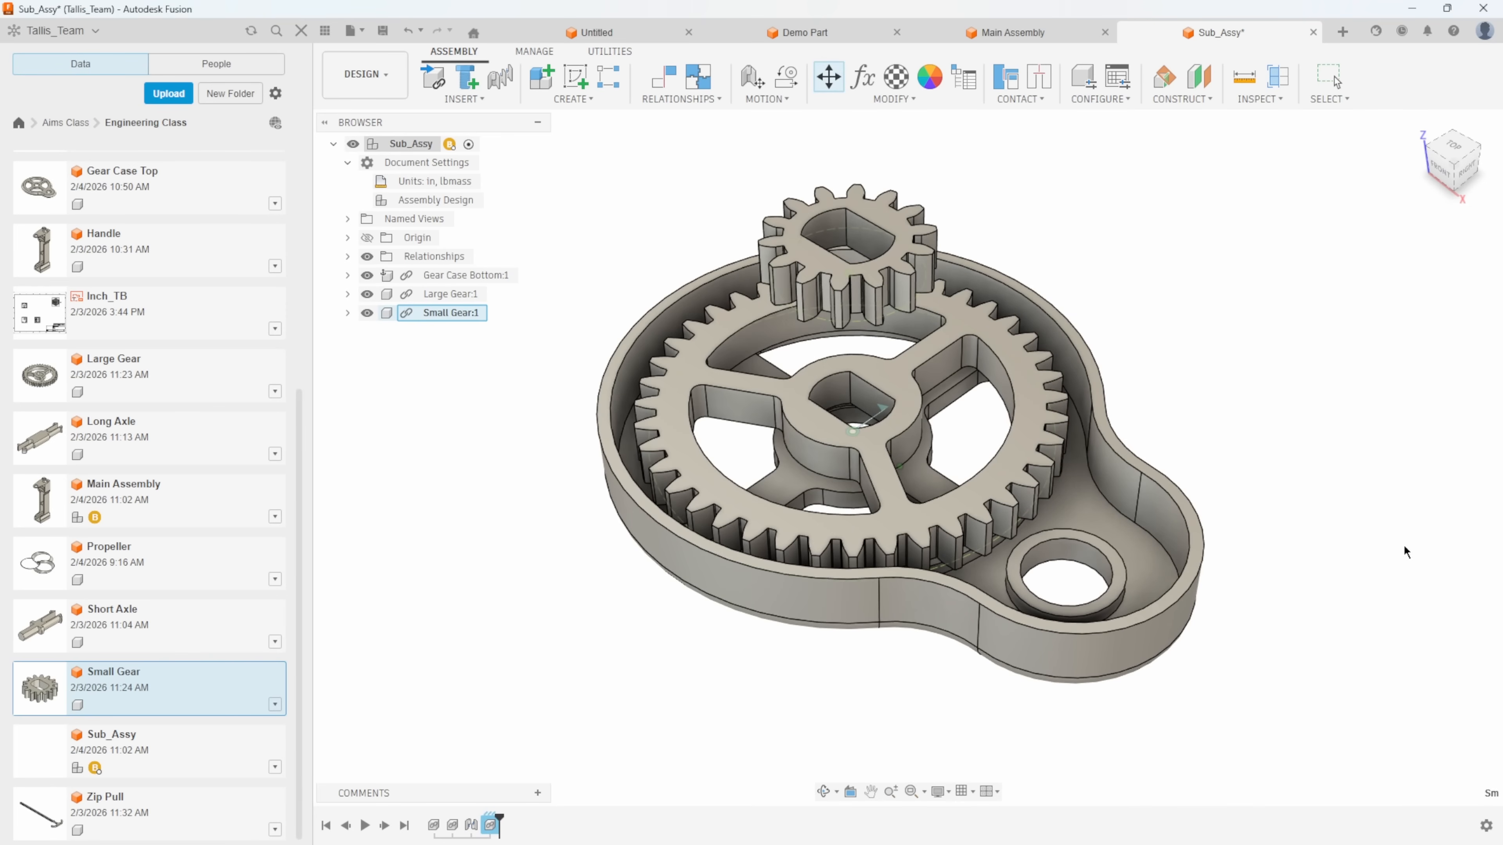
Joint the bore centre on Small Gear's underside to the gear case's smaller raised ring, with 0.0 deg angle.
left_click(688, 100)
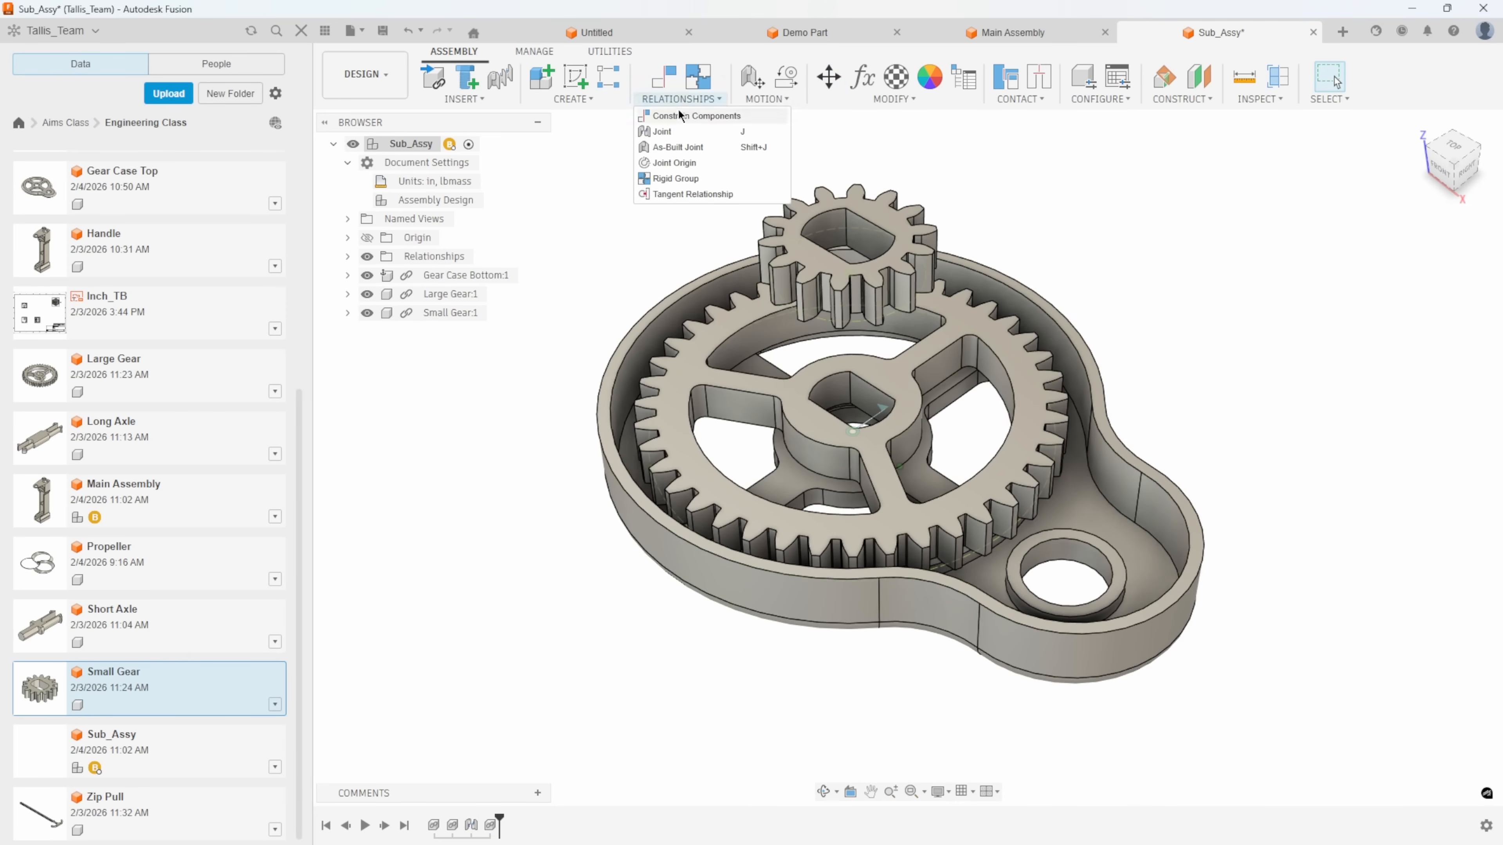
left_click(663, 131)
middle_click_drag(1206, 394, 1178, 236, "shift")
scroll(875, 239, "up", 4)
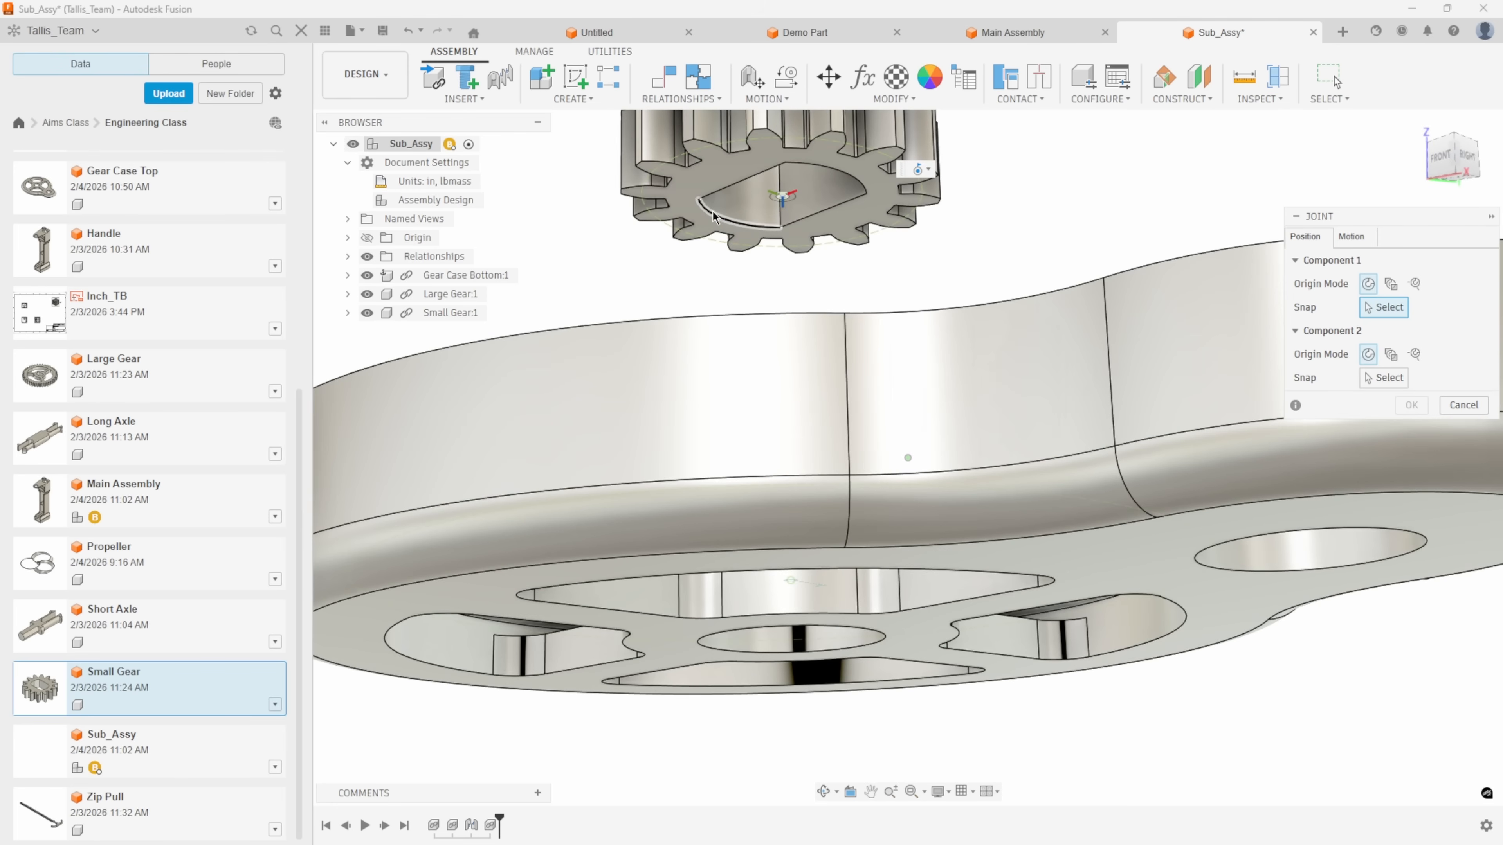
left_click(716, 219)
left_click(1197, 373)
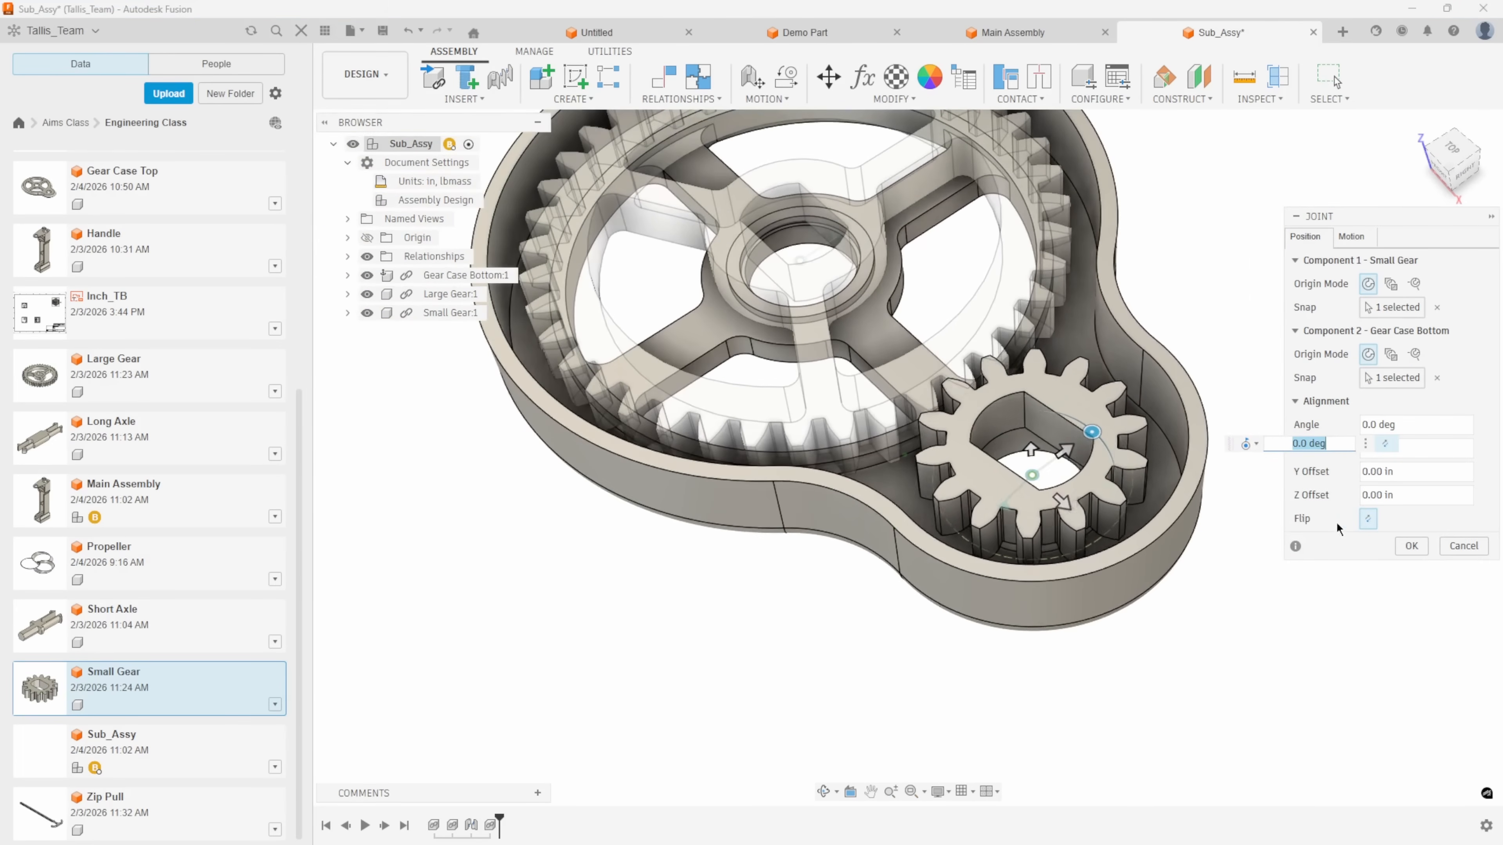
left_click(1411, 546)
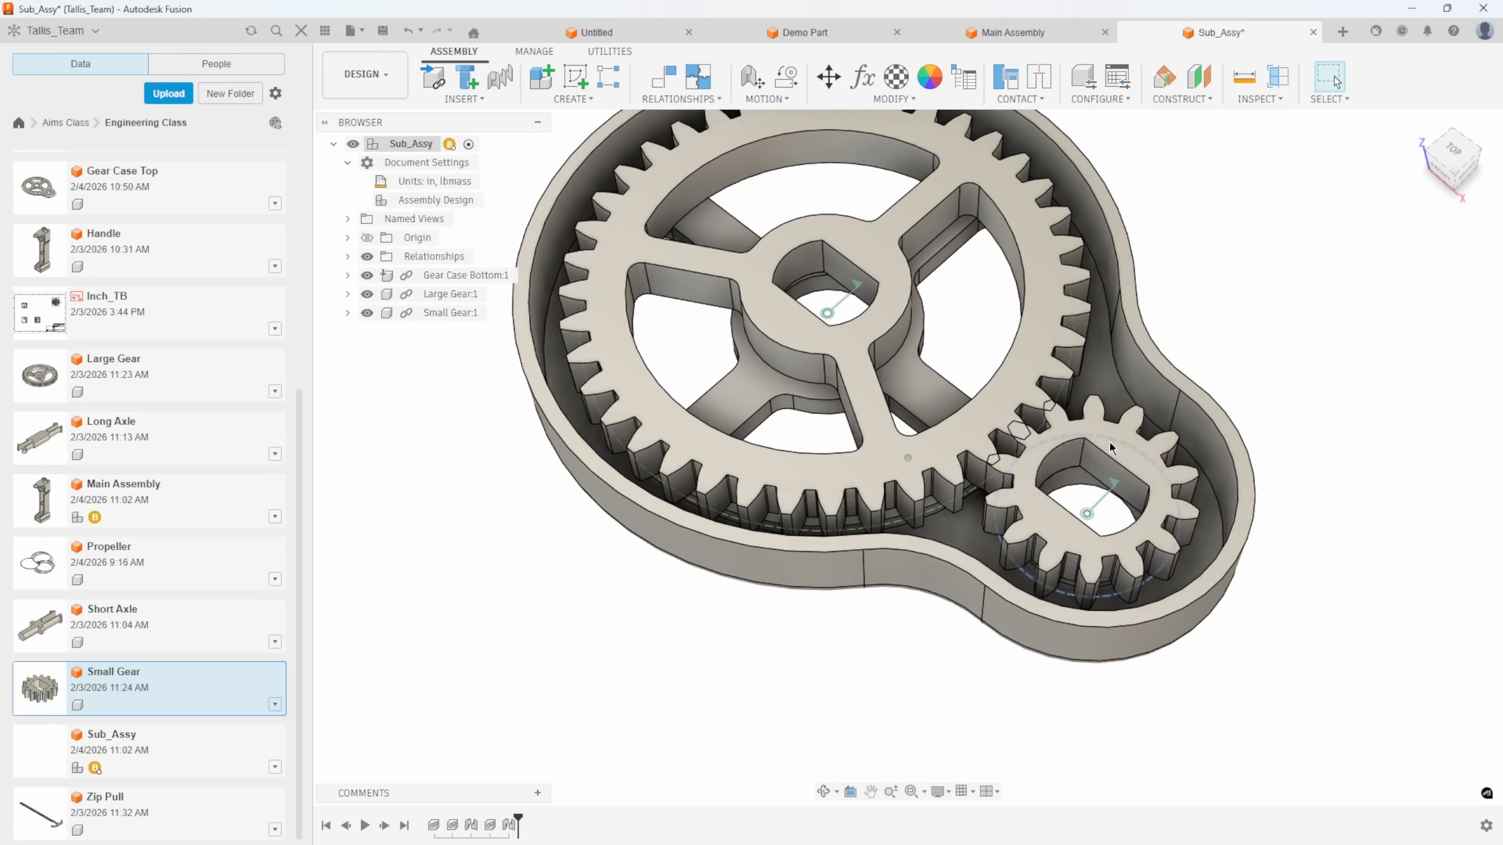
Rotate Small Gear slightly so its teeth mesh with Large Gear, and capture the position.
left_click_drag(1144, 428, 1150, 431)
scroll(1150, 431, "down", 2)
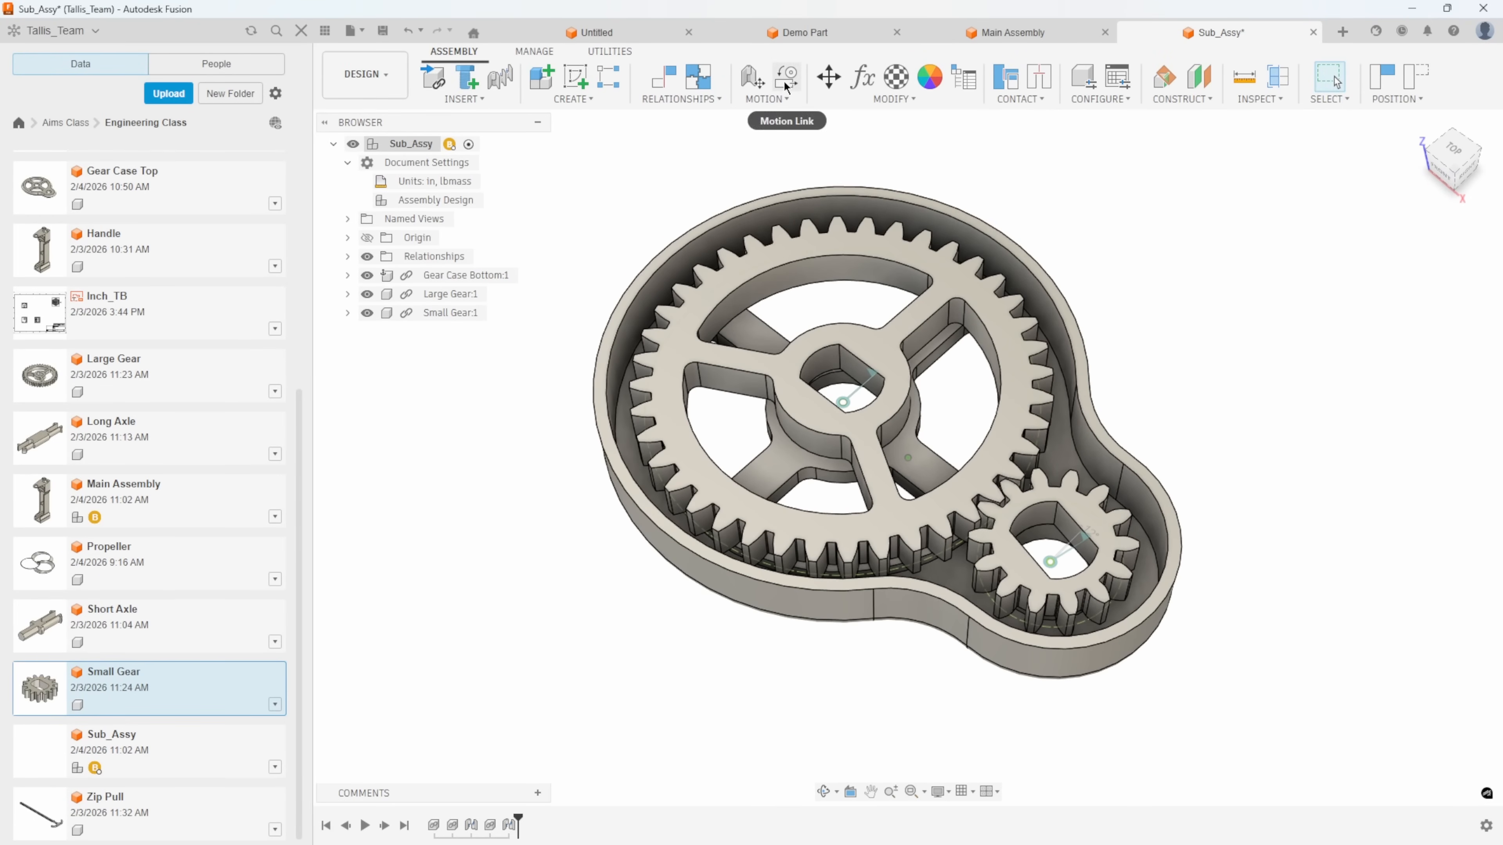
left_click(1383, 75)
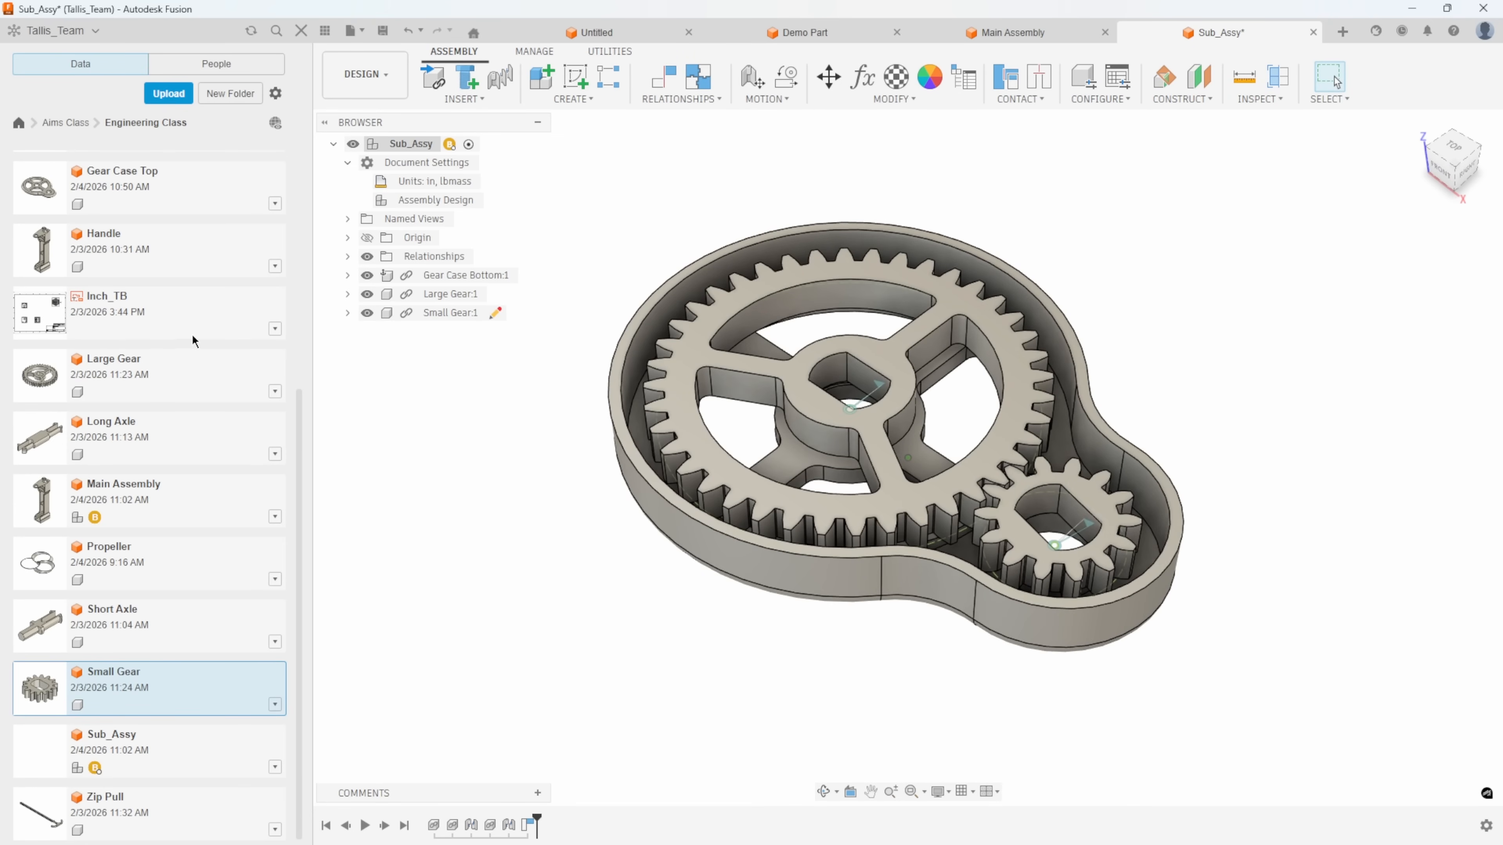
Insert Gear Case (Assembly) from the Engineering Class folder into Main Assembly, raised 5.44 in so it sits above Handle.
left_click_drag(300, 437, 314, 261)
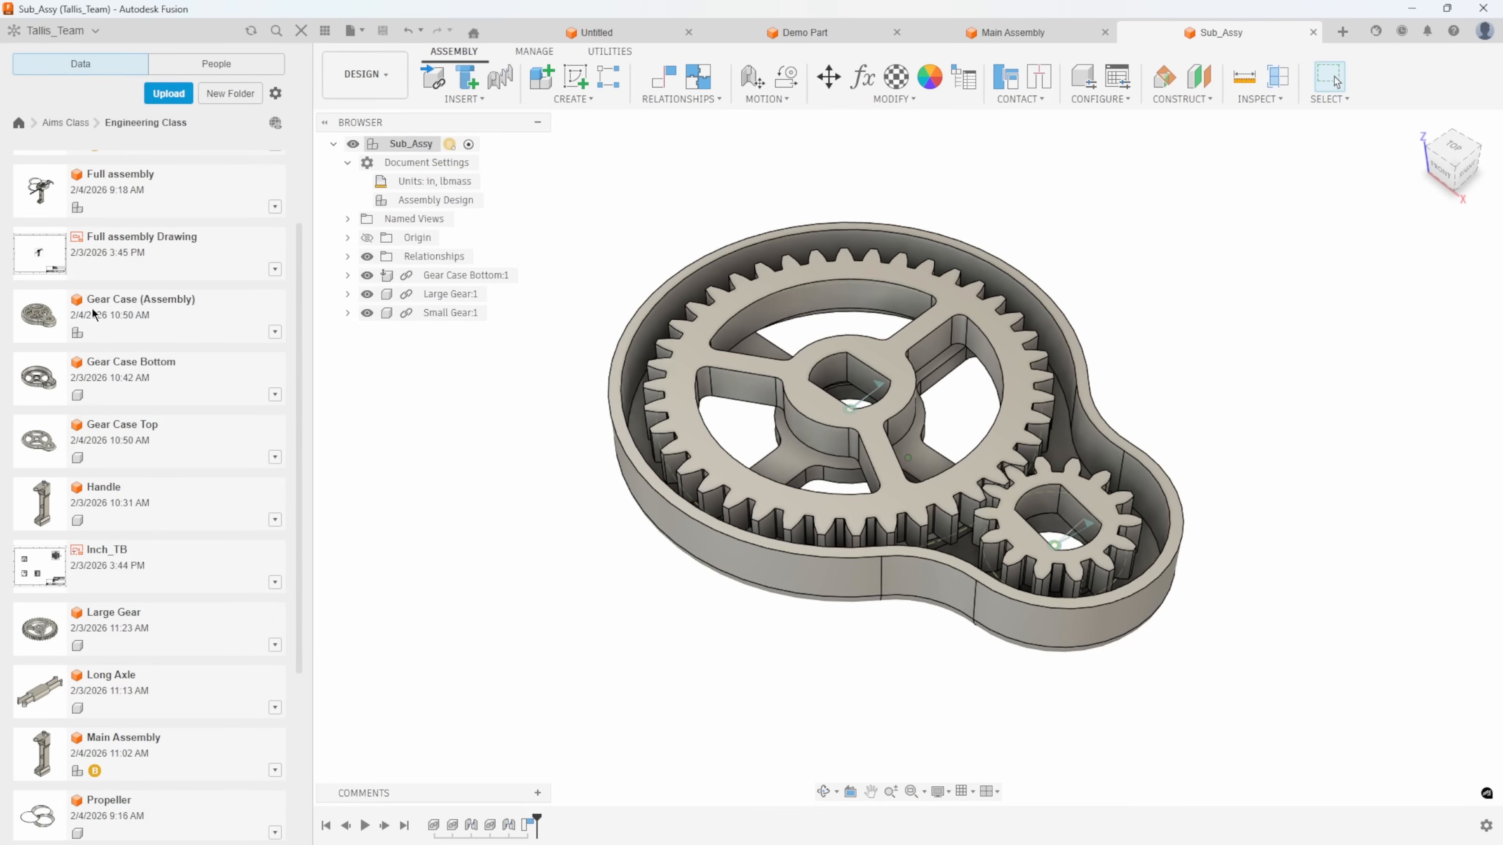
left_click(977, 33)
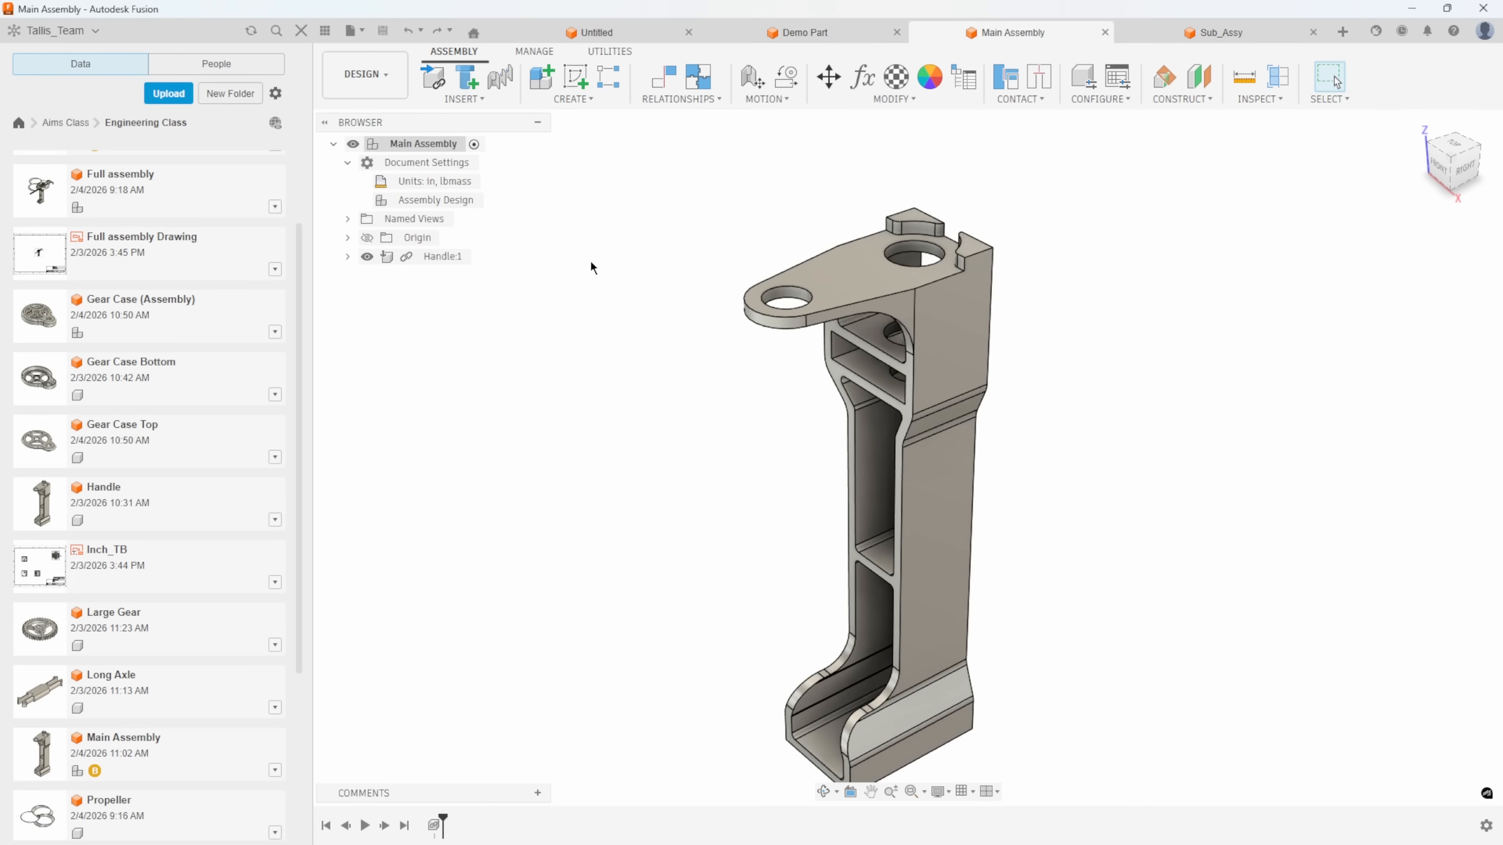
right_click(100, 313)
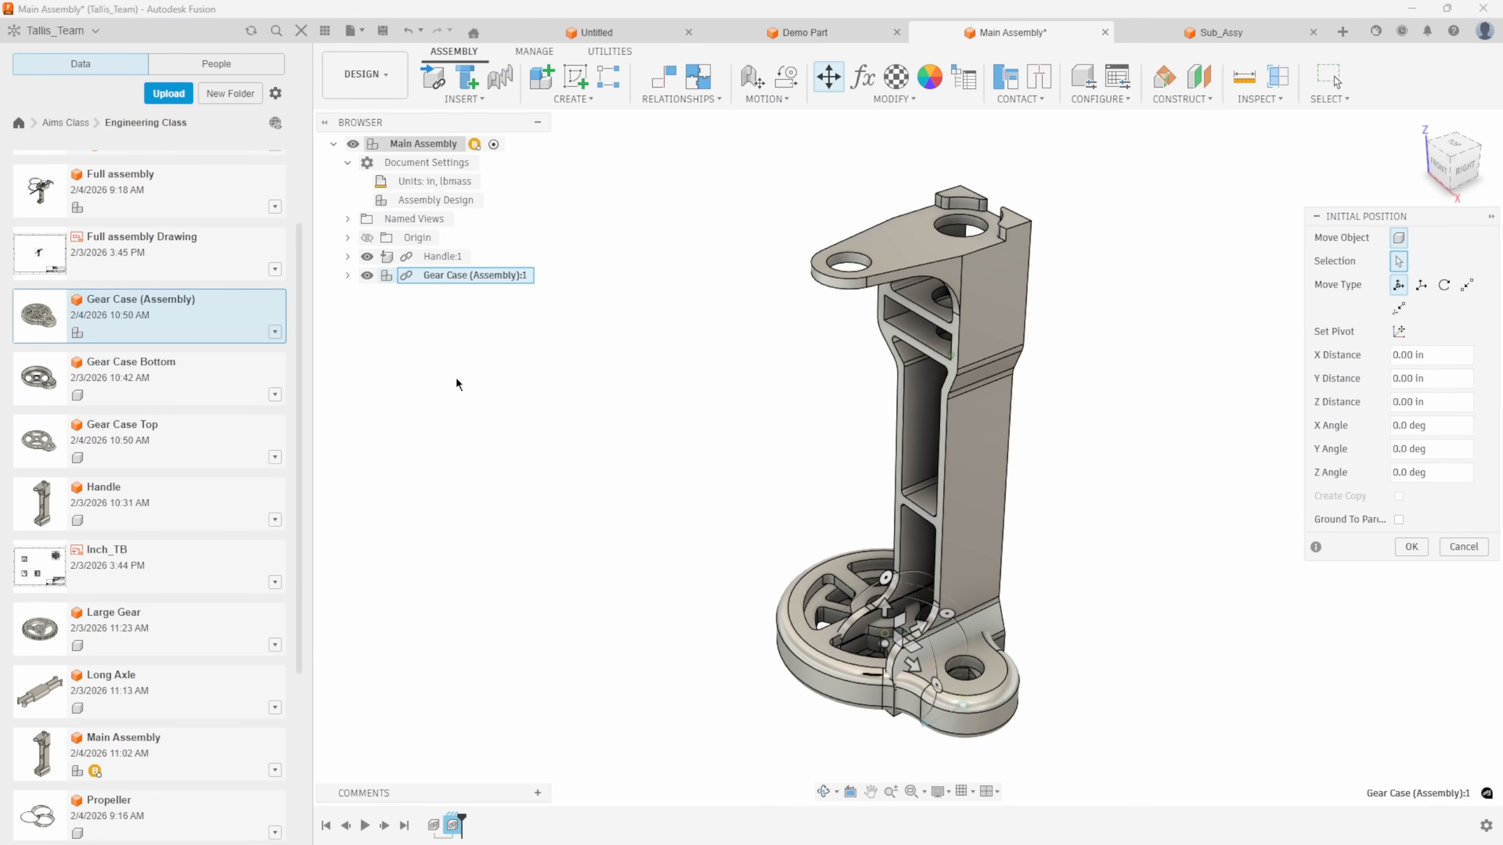
left_click_drag(885, 607, 895, 136)
middle_click_drag(911, 148, 1004, 297, "shift")
scroll(1030, 316, "up", 4)
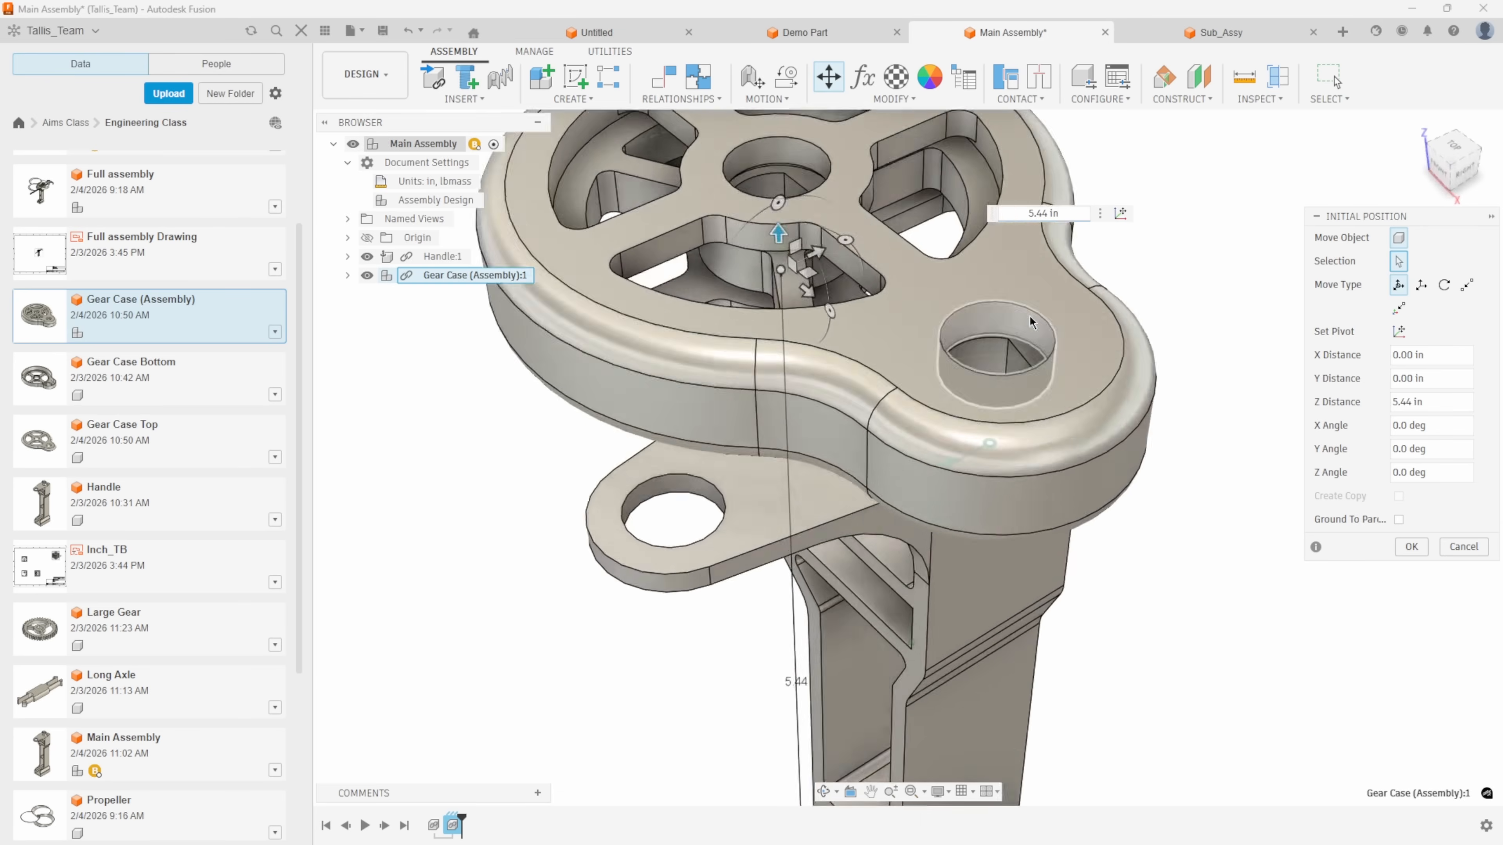
scroll(1175, 305, "down", 1)
scroll(1153, 318, "down", 3)
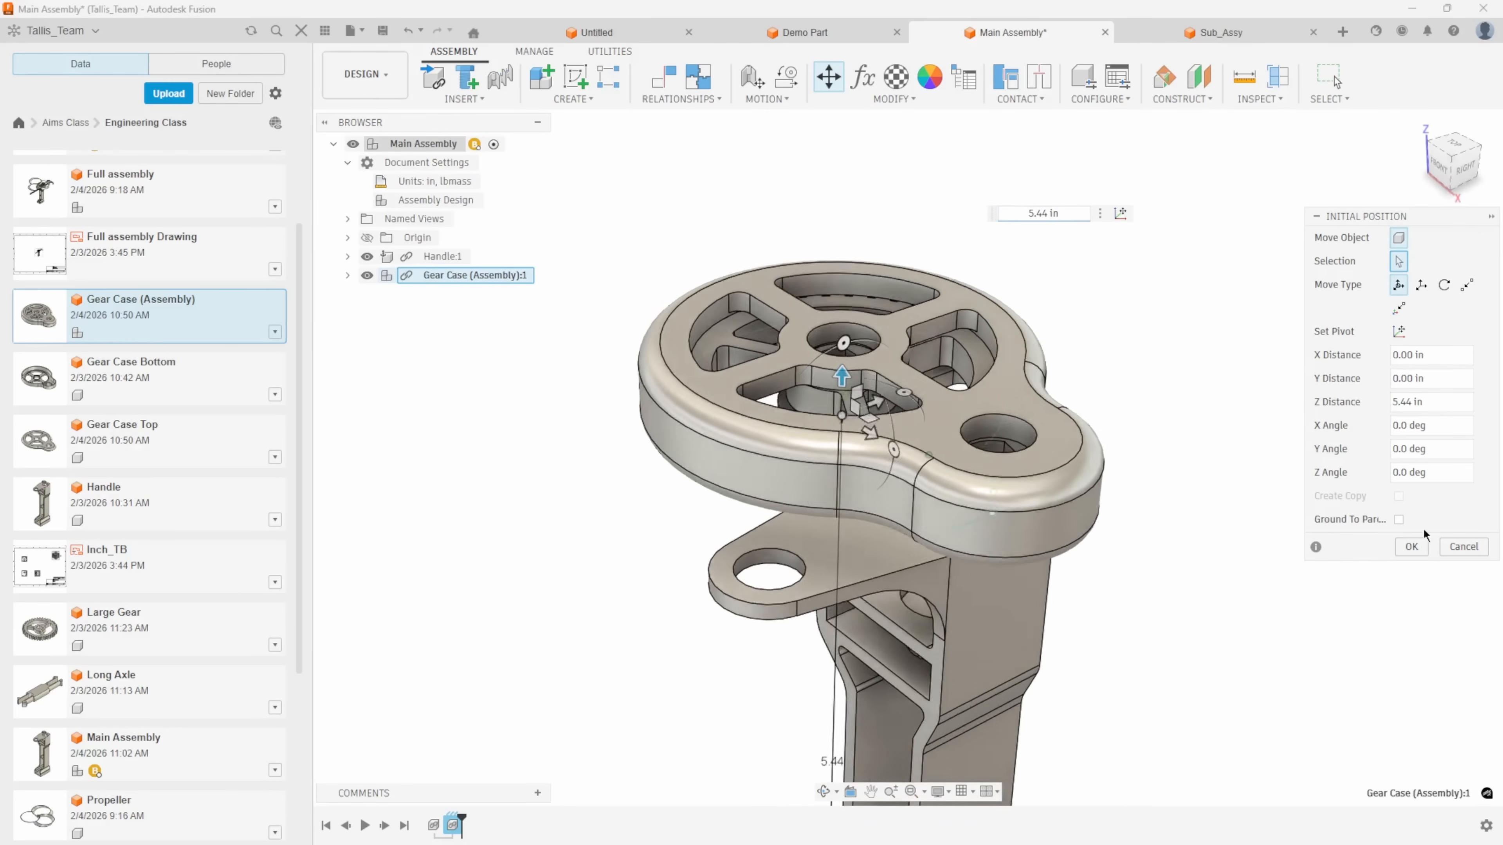
left_click(1411, 546)
Constrain the underside of Gear Case Bottom flush to Handle's top plate face with 0.00 in offset.
left_click(663, 77)
scroll(1067, 358, "up", 5)
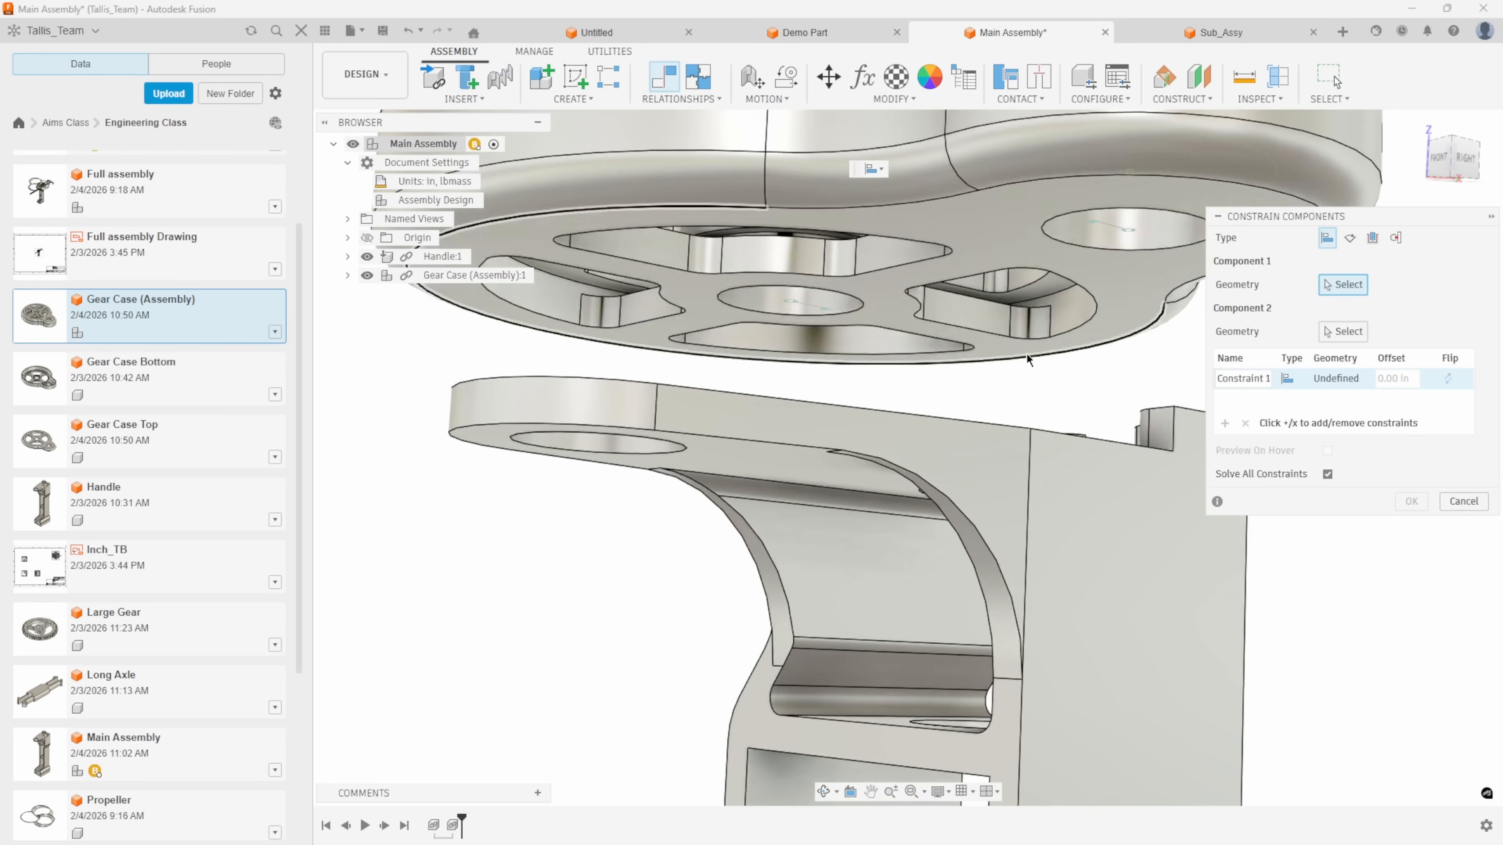
left_click(886, 300)
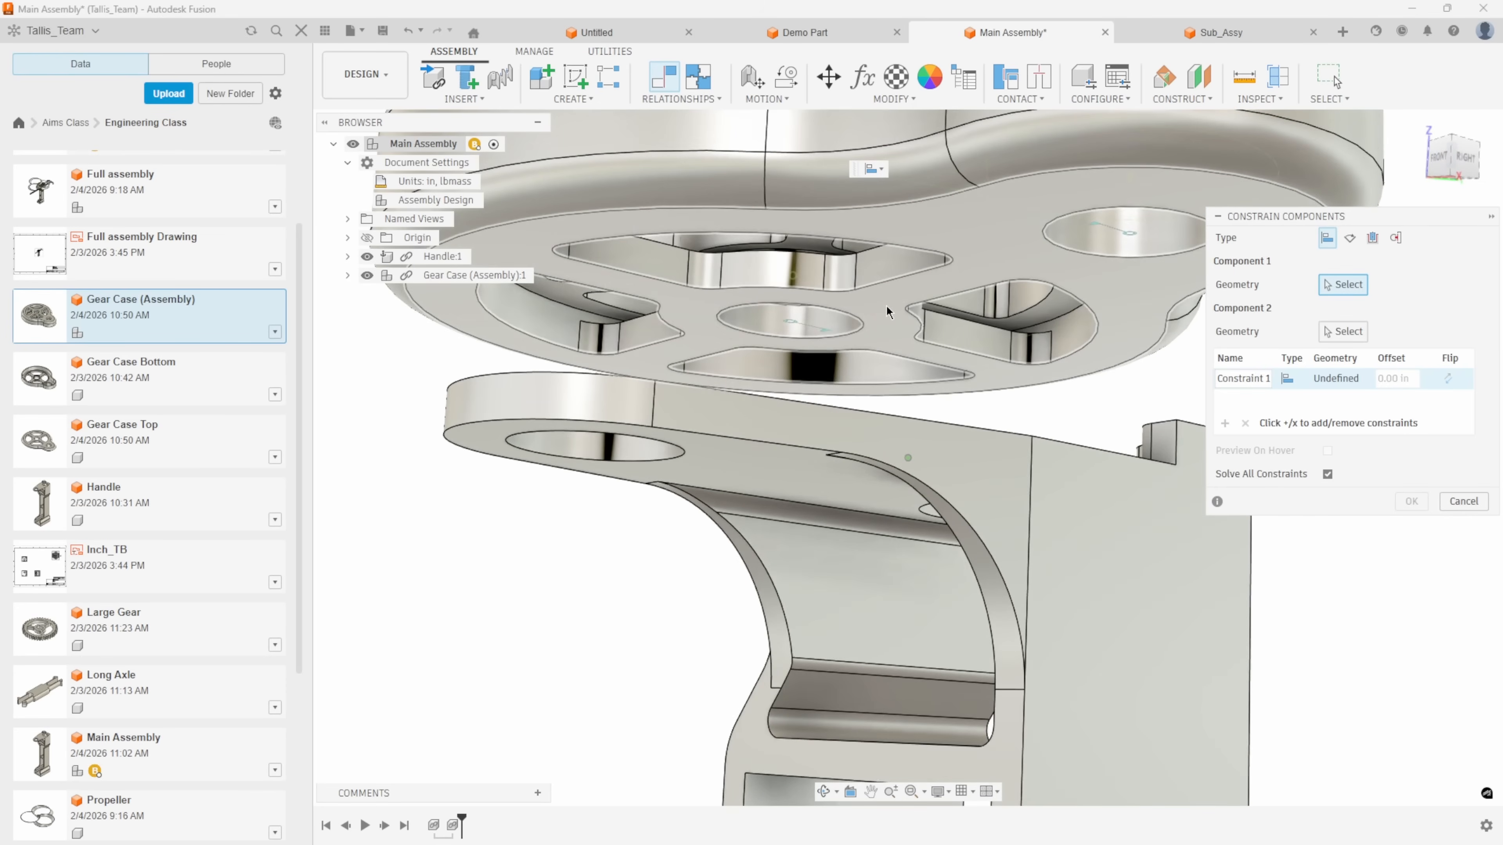
left_click(857, 435)
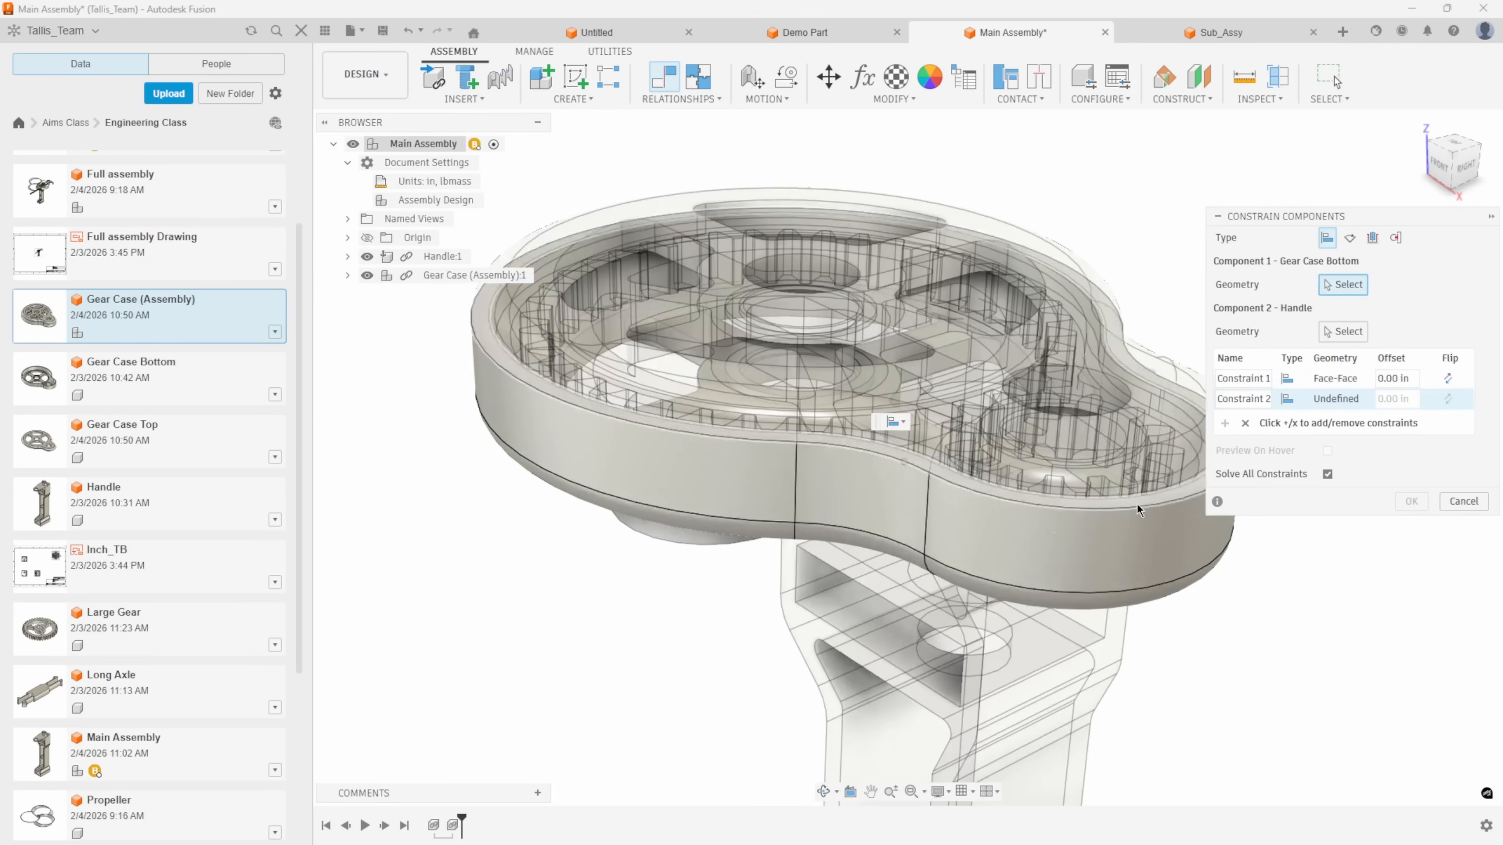
Constrain Gear Case Bottom's large and small circular faces to Handle's matching holes, both with 0.00 in offset, and finish the constraint set.
scroll(785, 451, "up", 5)
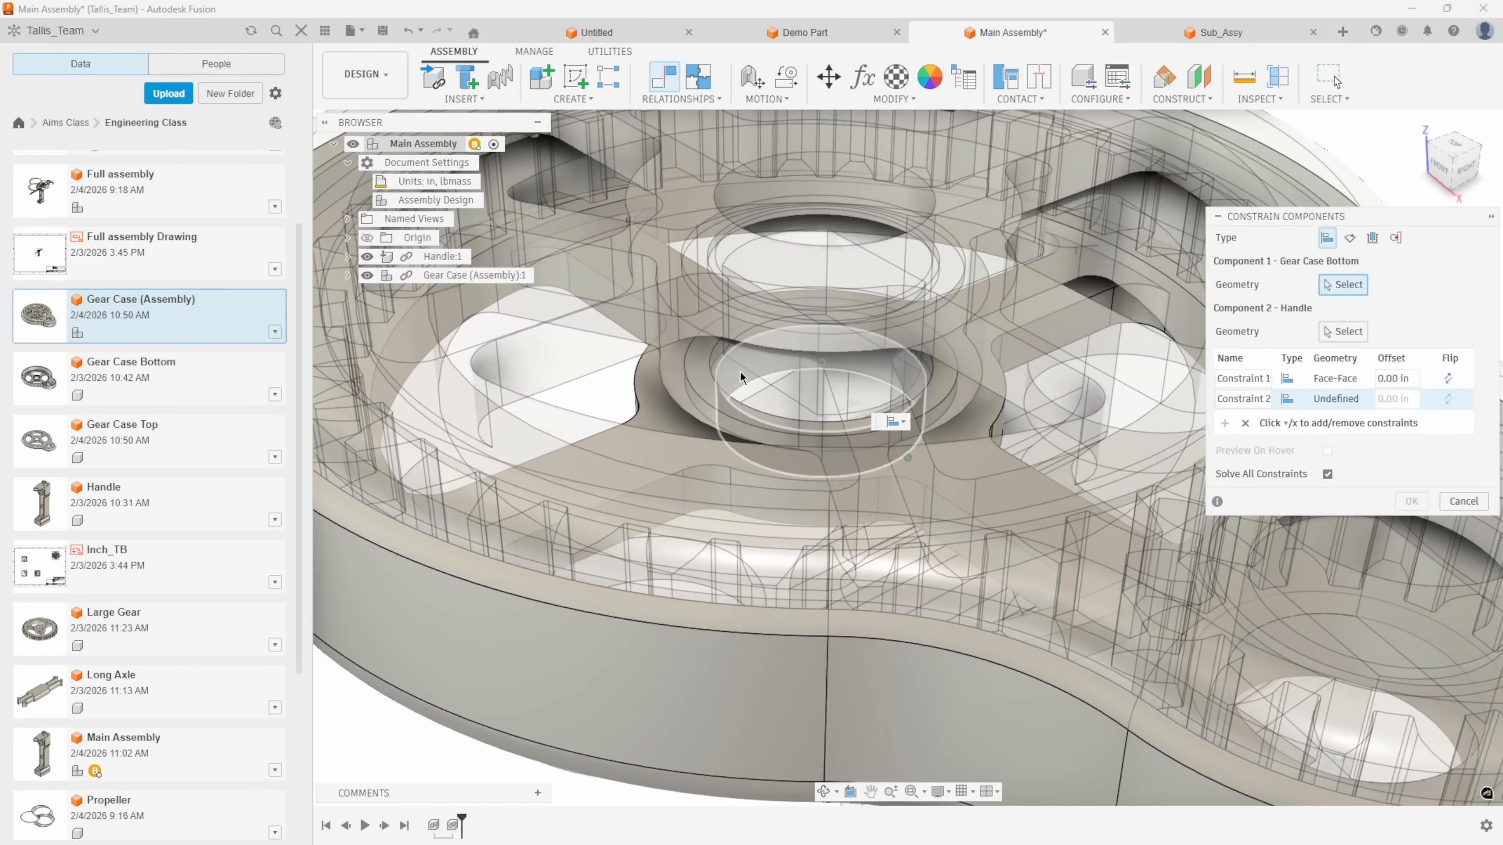
left_click(740, 371)
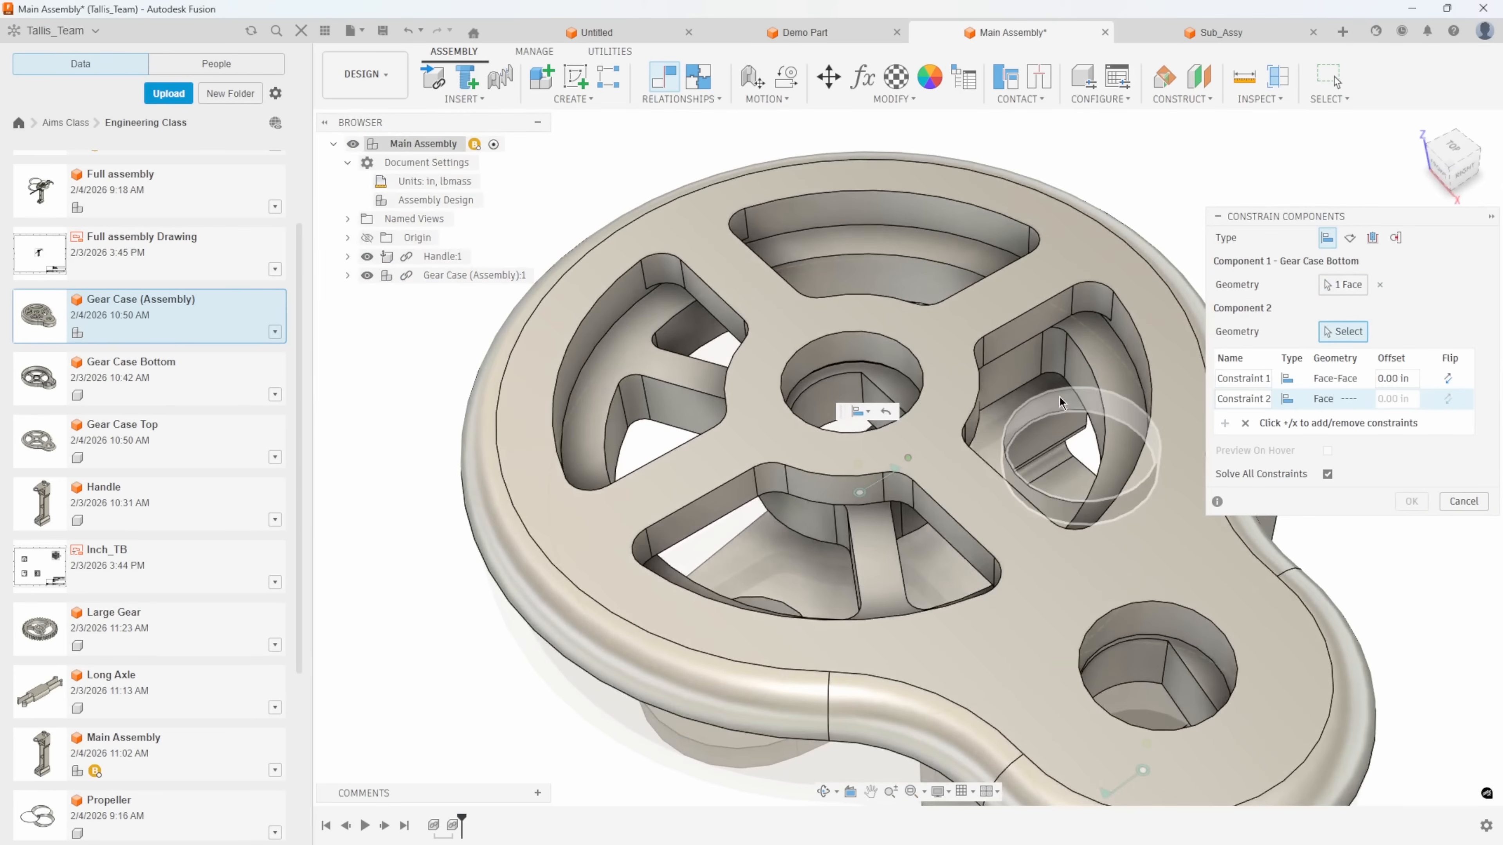
left_click(1059, 398)
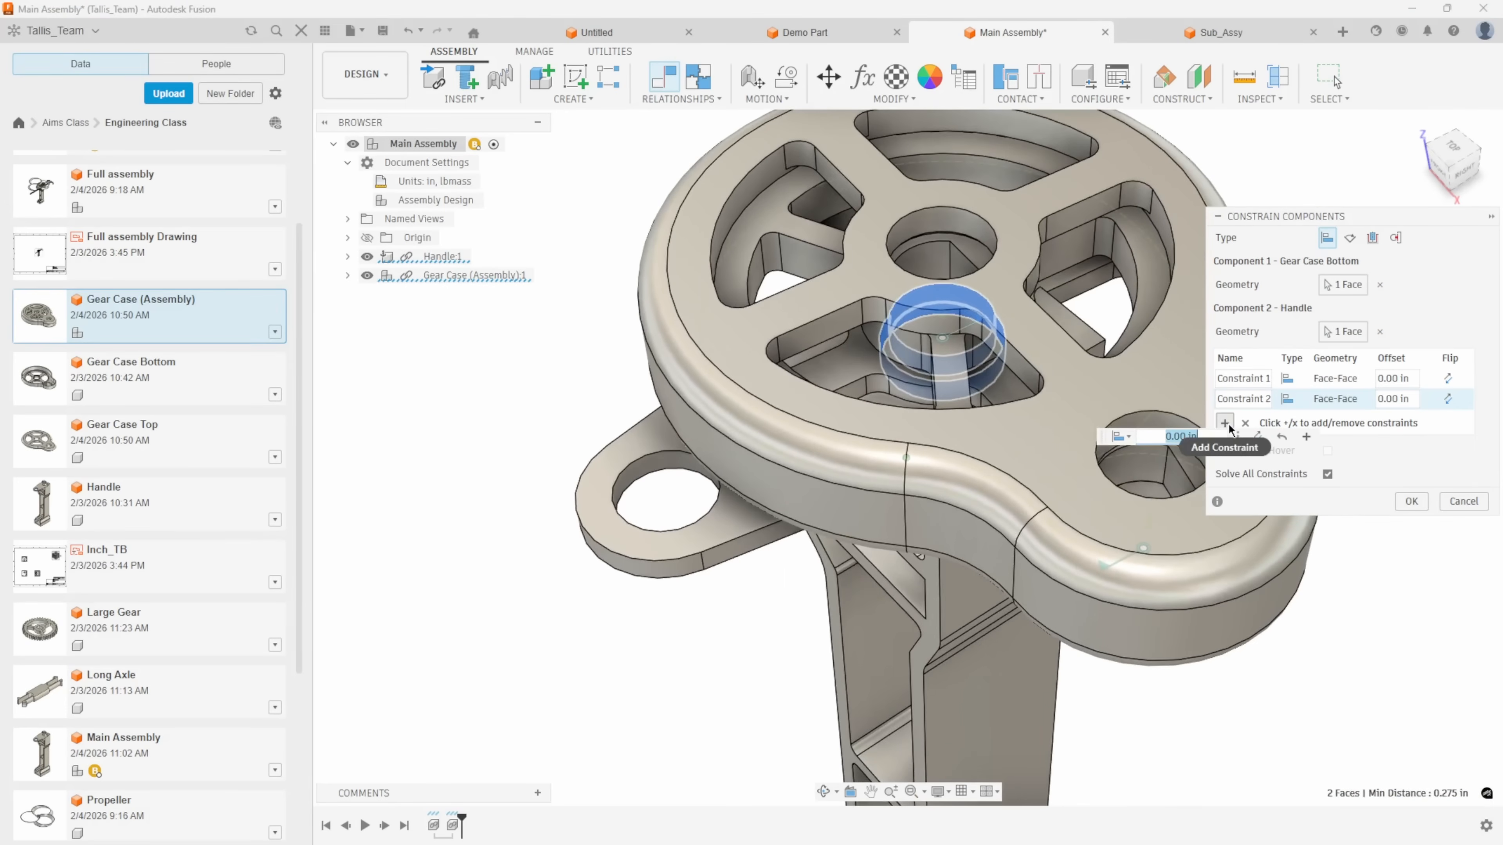
left_click(1226, 424)
left_click(1010, 398)
left_click(646, 355)
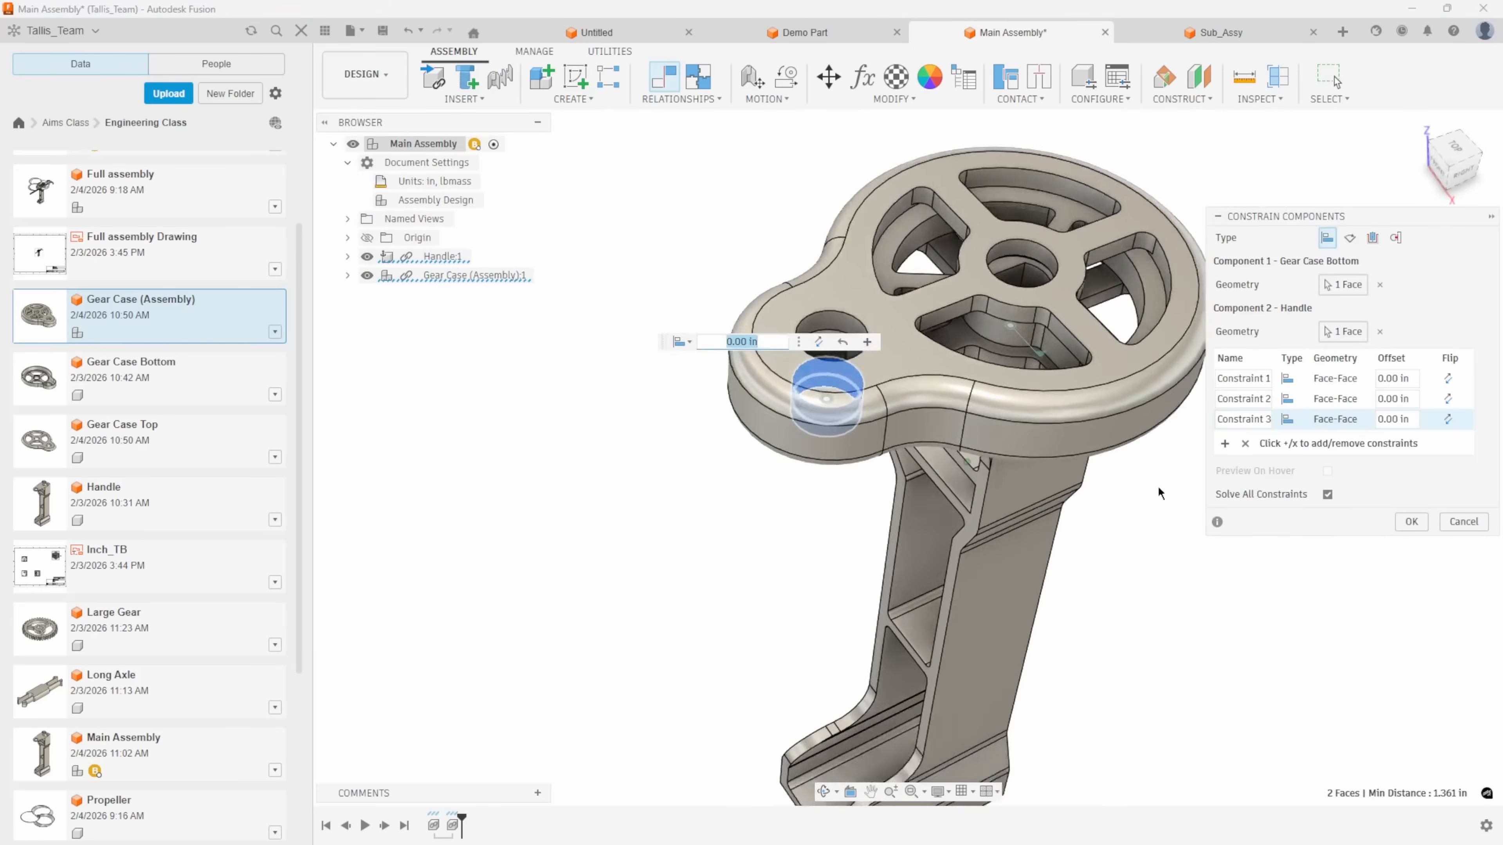
left_click(1405, 524)
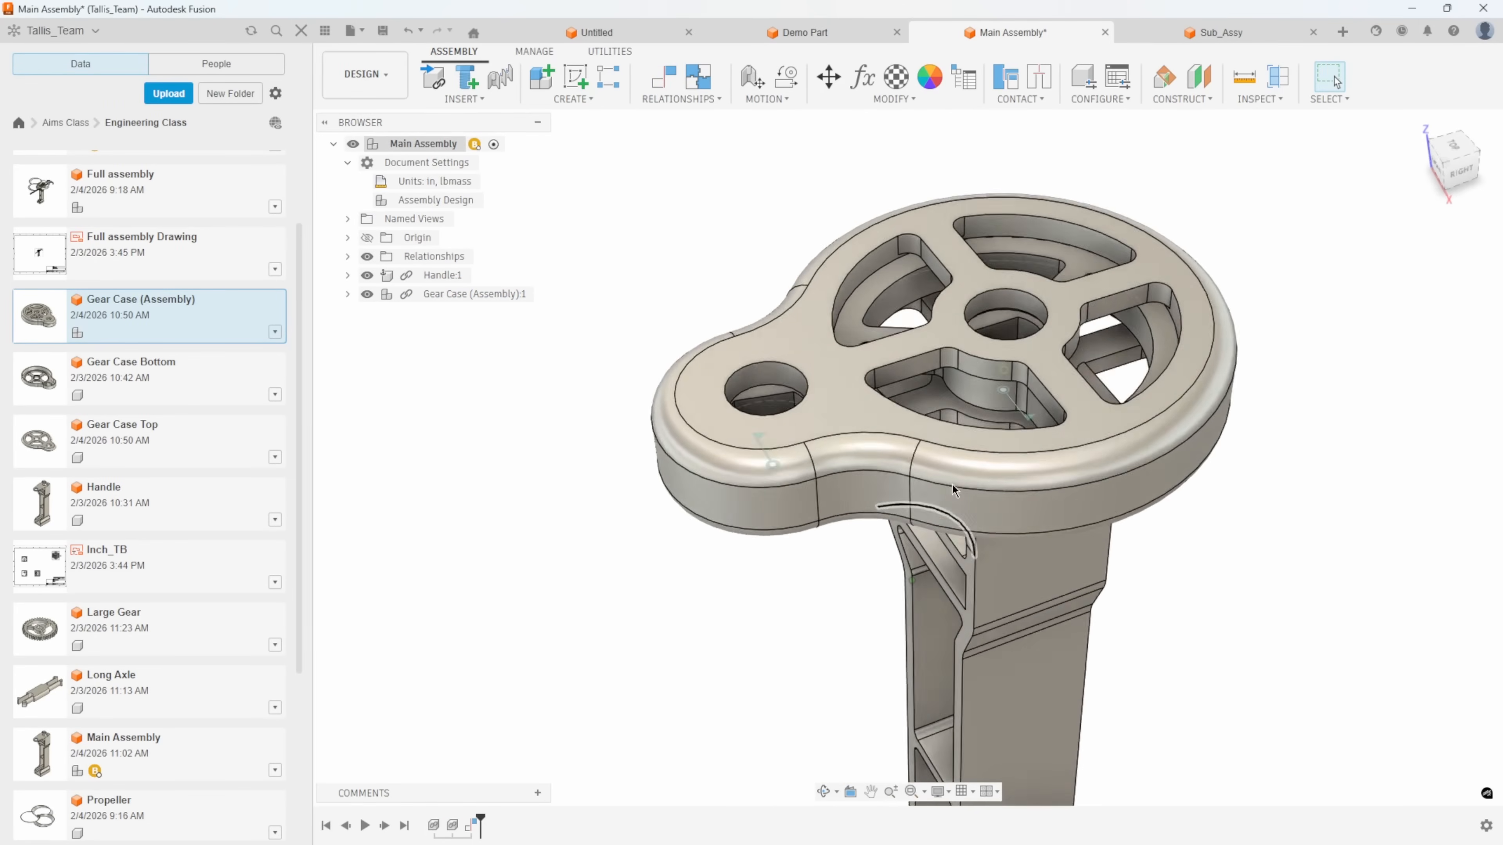
Test the gears' movement inside the constrained gear case, and examine the joints belonging to Gear Case (Assembly).
left_click_drag(882, 324, 857, 388)
left_click_drag(898, 280, 863, 378)
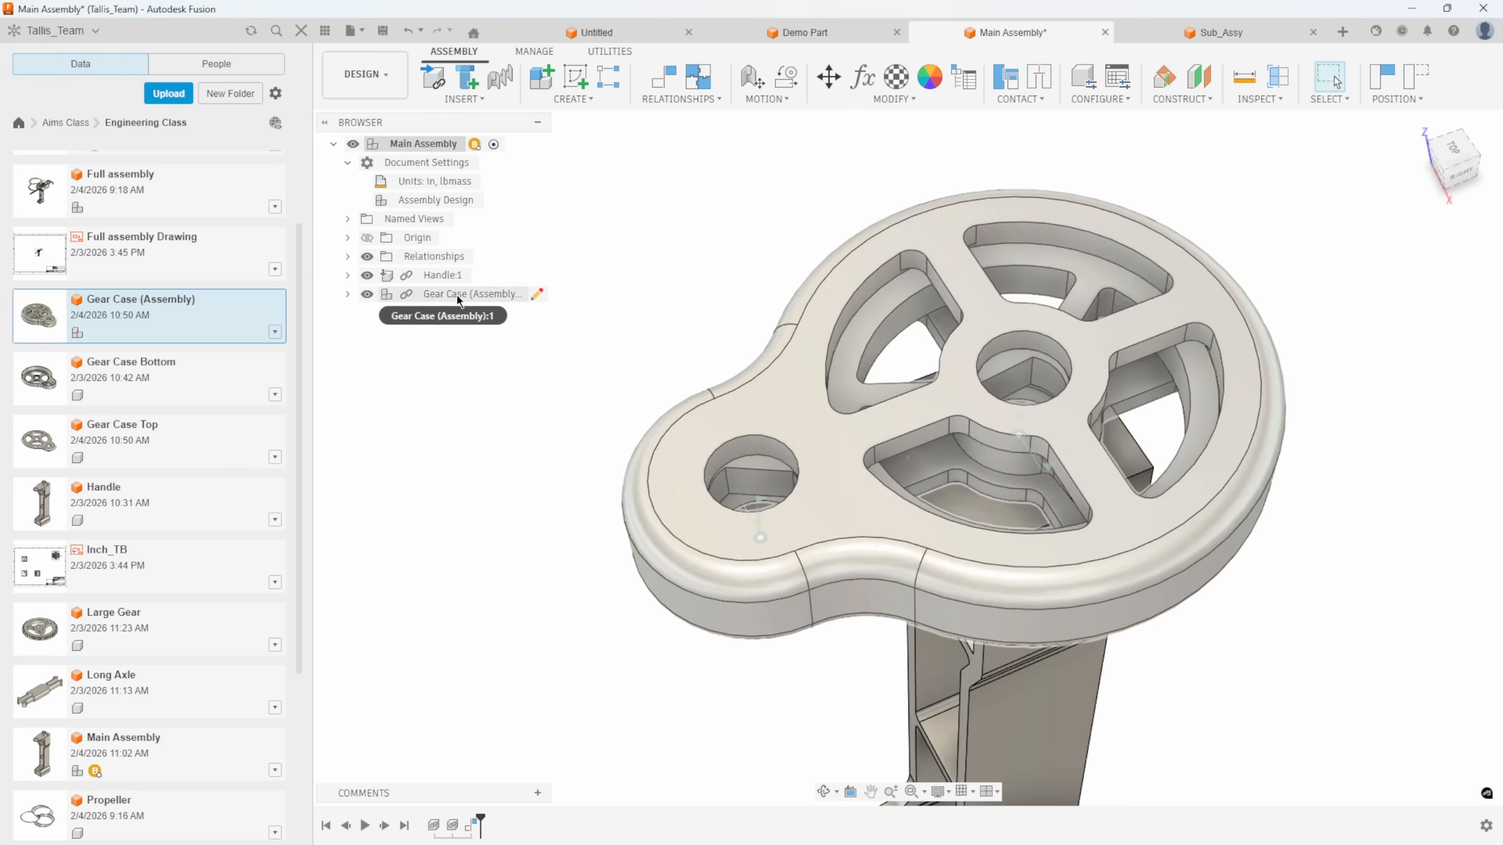
left_click_drag(904, 293, 874, 379)
middle_click_drag(811, 478, 722, 558, "shift")
middle_click_drag(1012, 428, 615, 408, "shift")
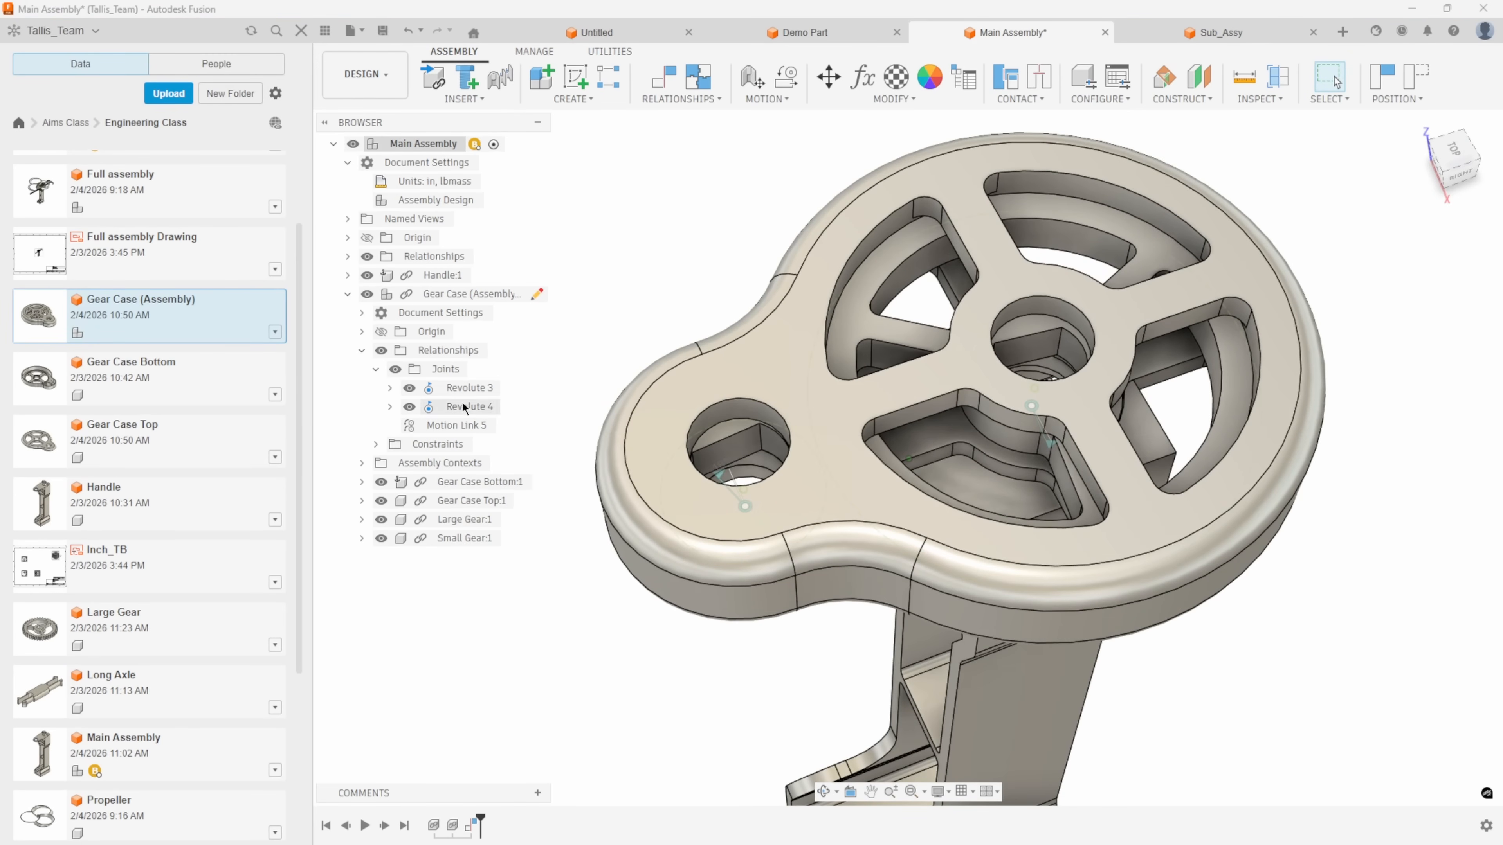
middle_click_drag(763, 379, 792, 426, "shift")
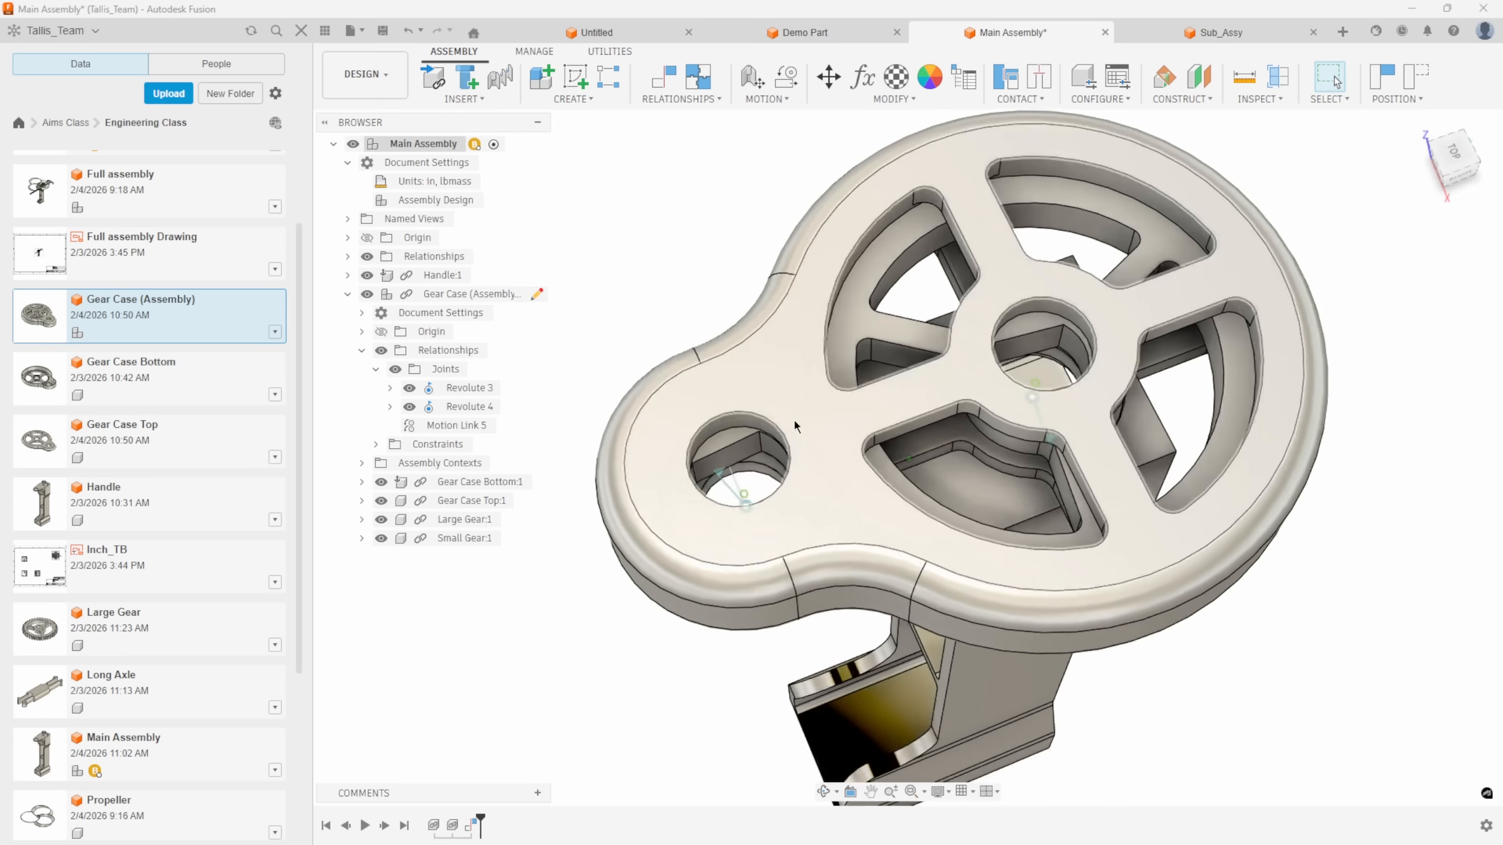
middle_click_drag(1006, 432, 710, 394, "shift")
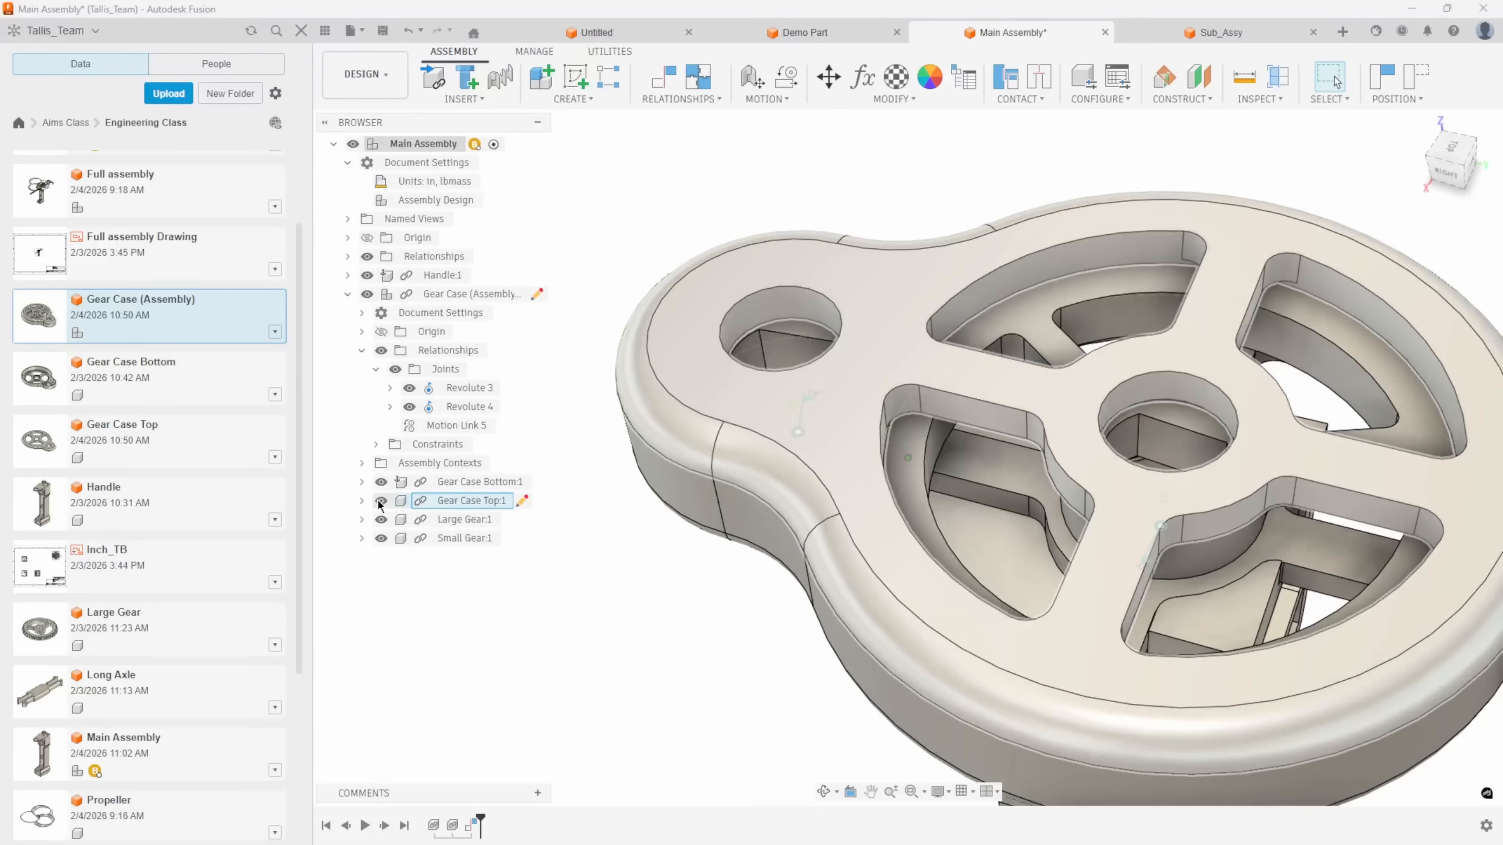
Check the linked gear rotation with Gear Case Top temporarily hidden, show it again, and revert the gears' position.
left_click(381, 500)
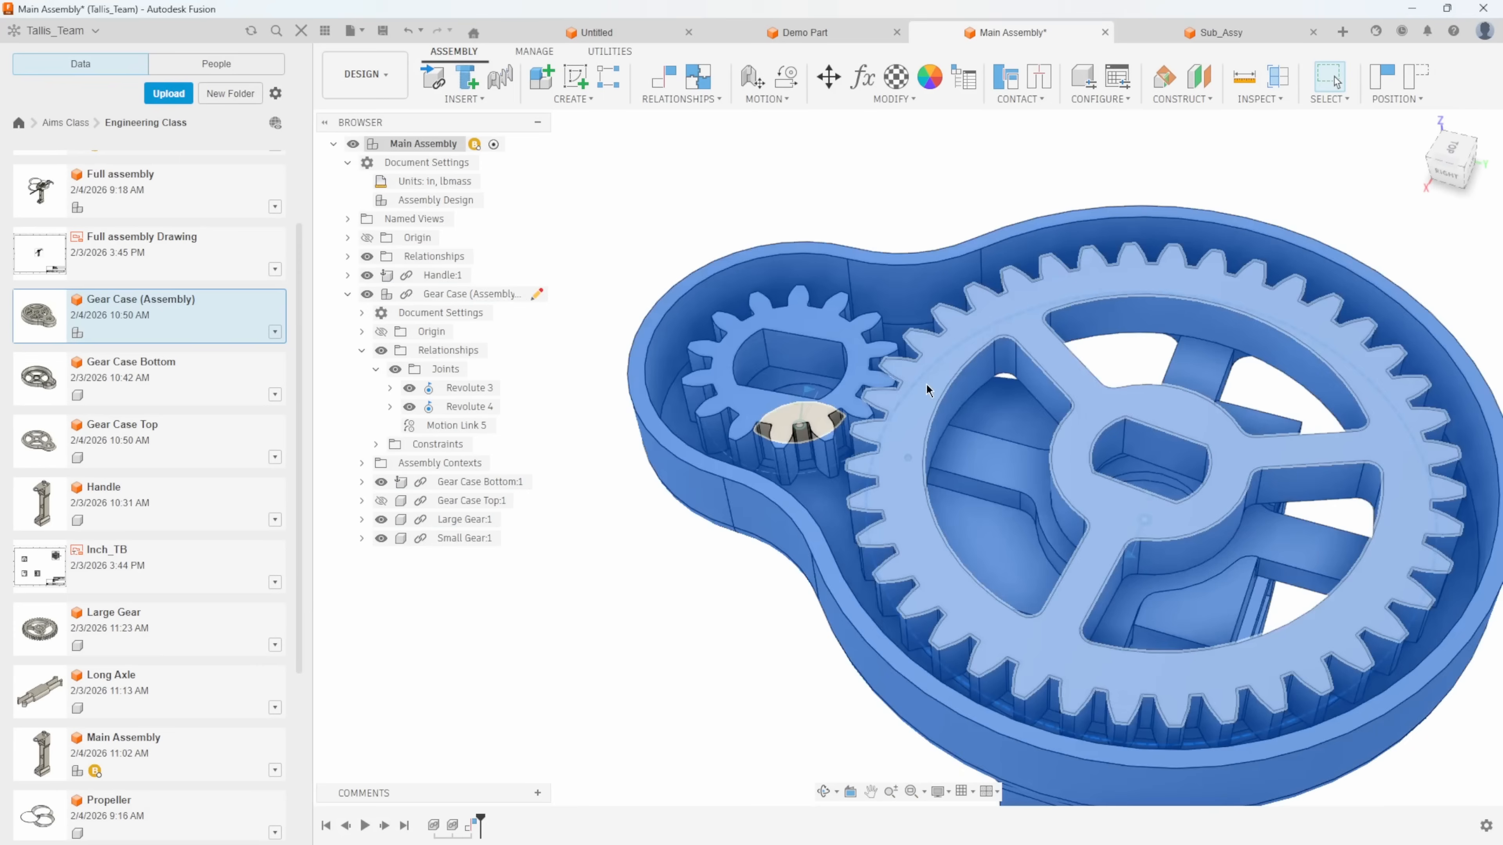
left_click_drag(924, 389, 970, 343)
scroll(964, 349, "down", 5)
left_click(381, 500)
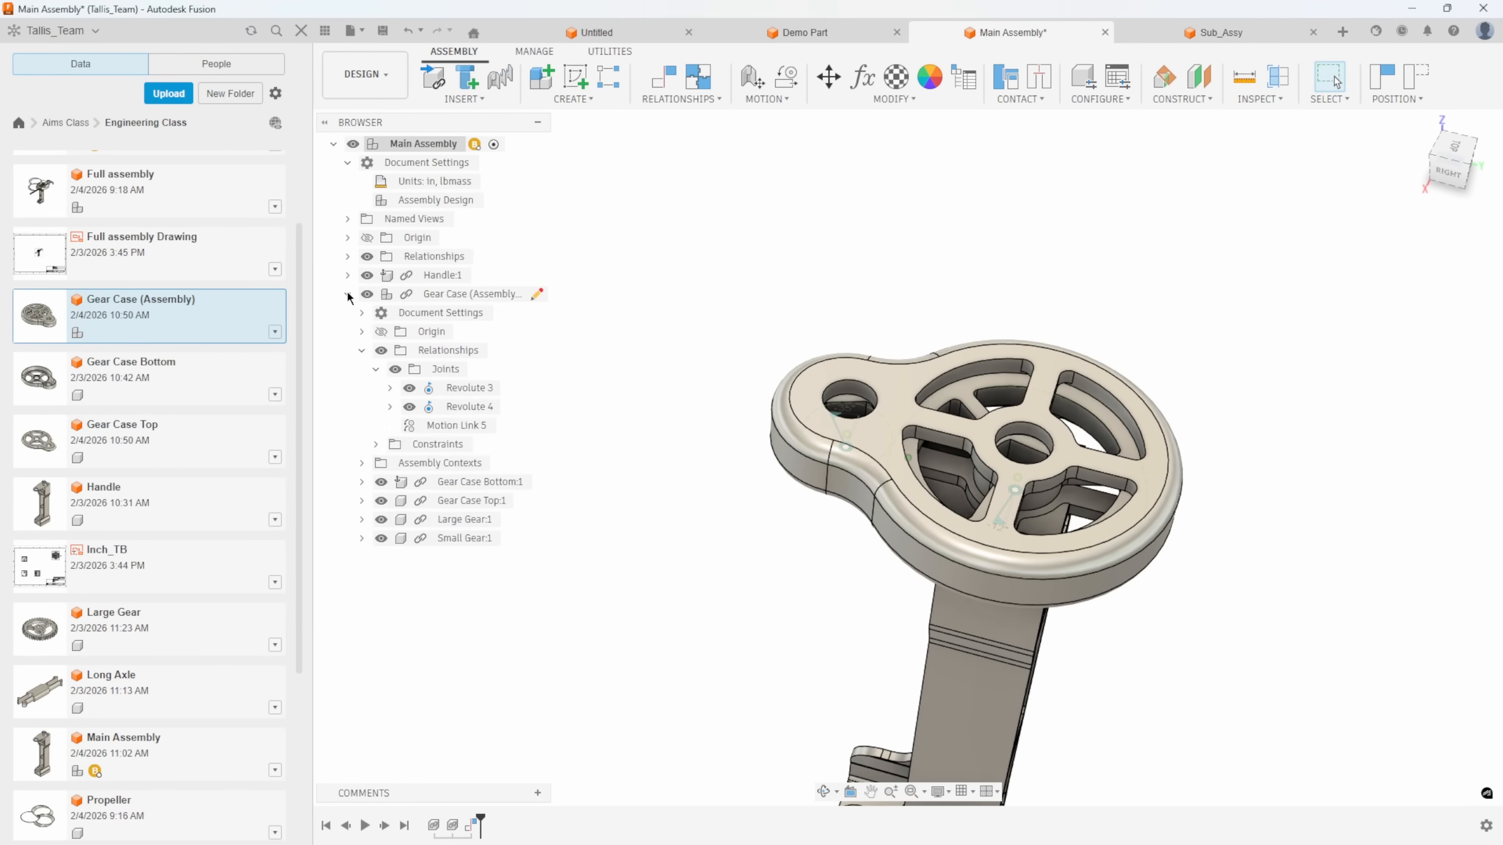
middle_click_drag(659, 313, 637, 417, "shift")
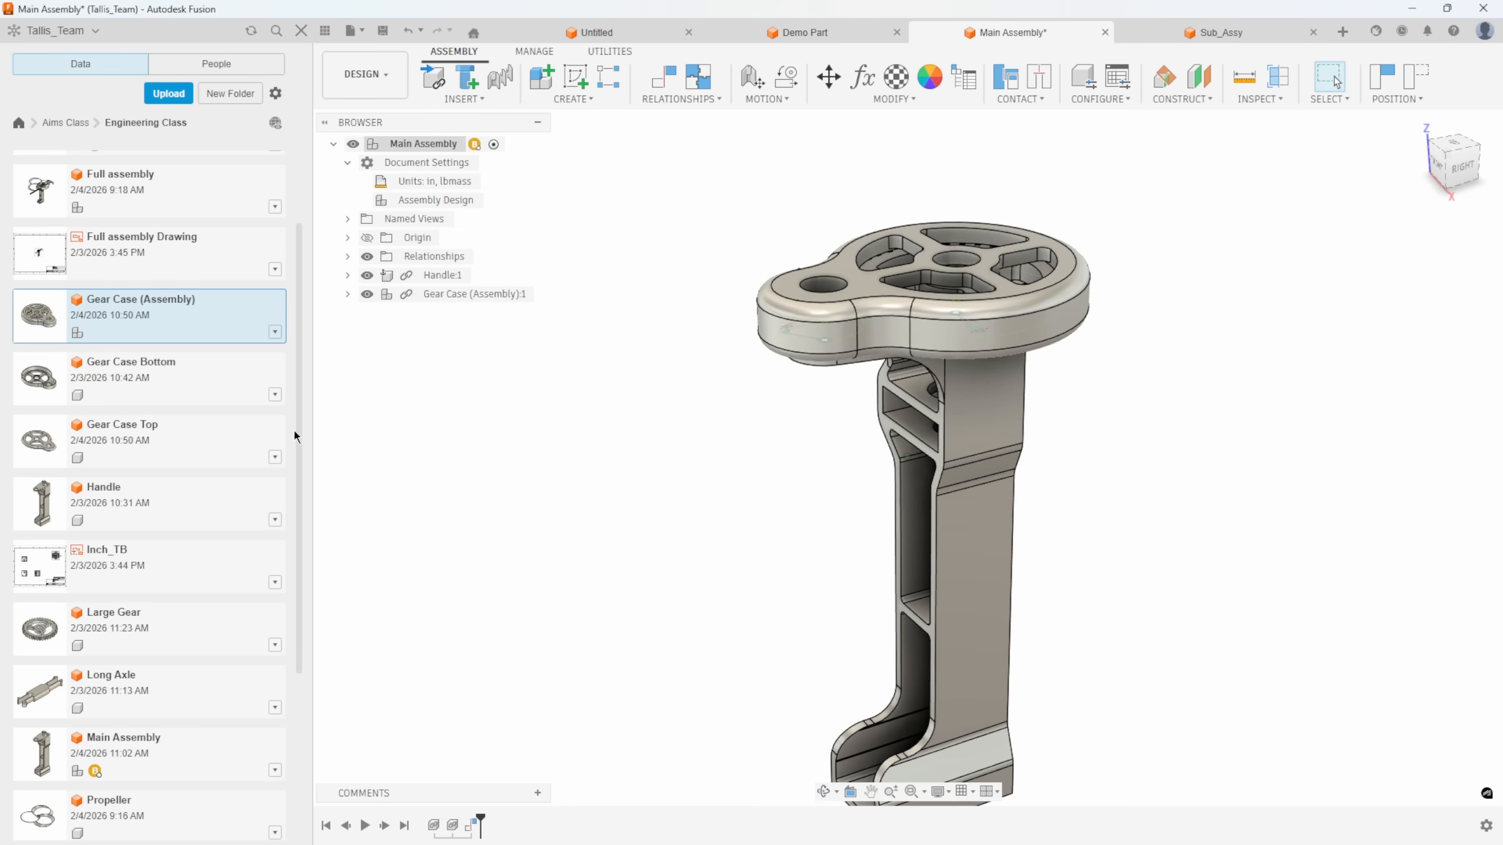
Insert Short Axle from the Engineering Class folder into Main Assembly, raised 6.404 in so it sits above the gear case.
left_click_drag(299, 438, 300, 591)
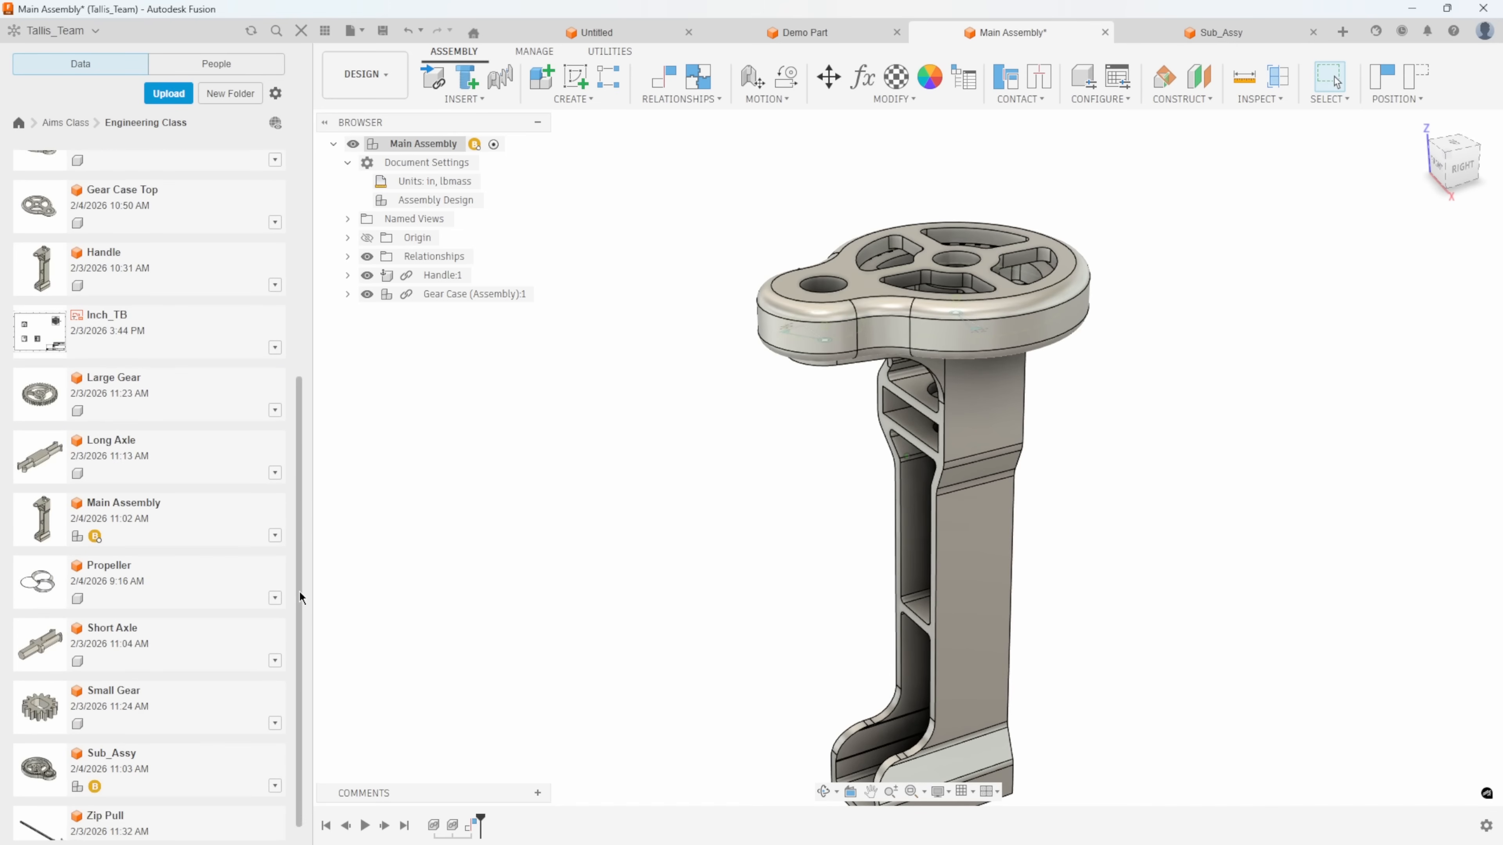
right_click(197, 625)
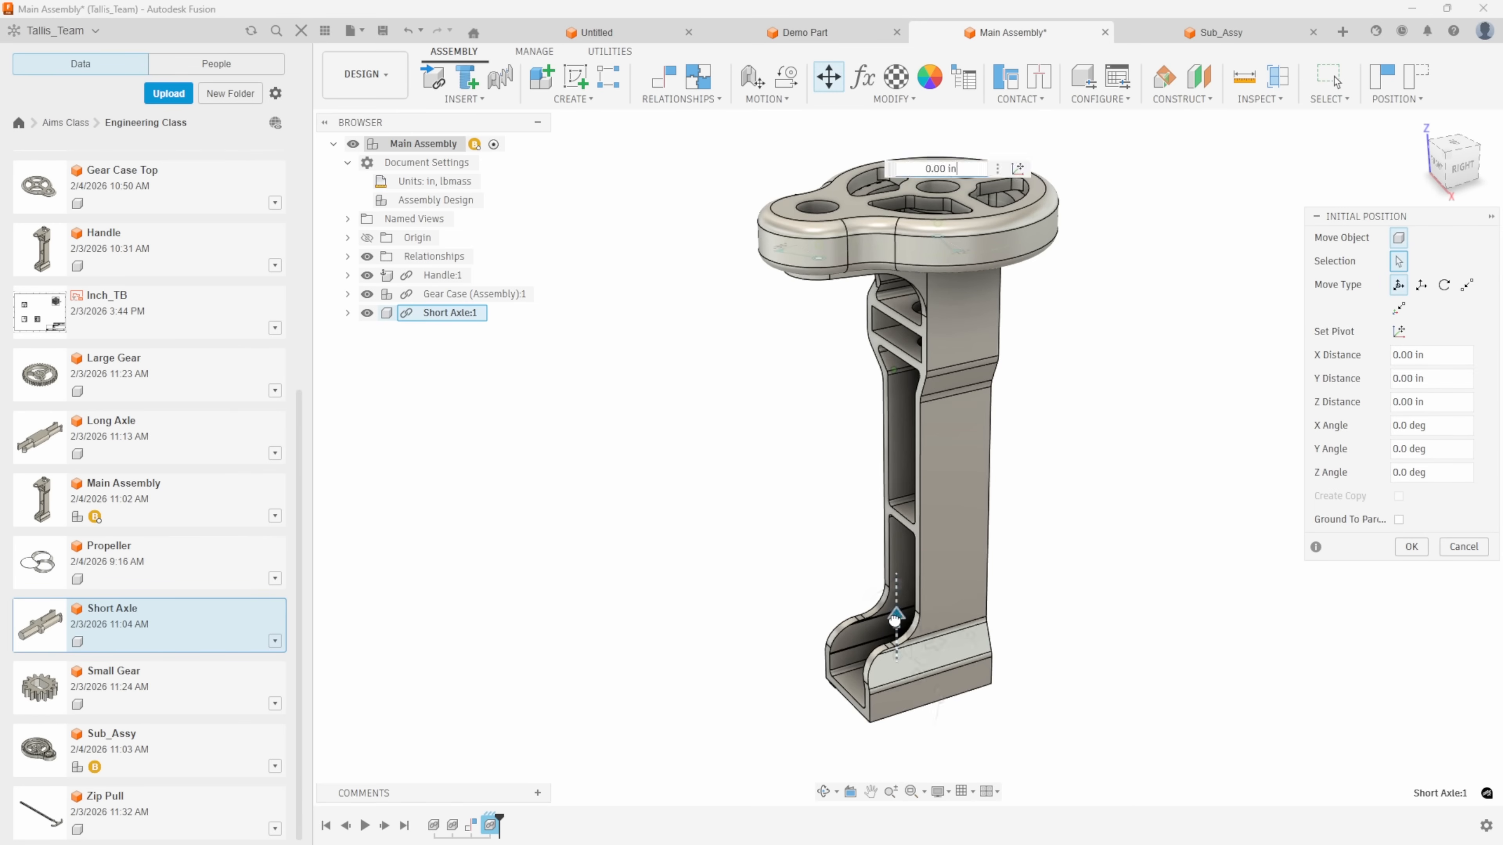
left_click_drag(886, 127, 886, 117)
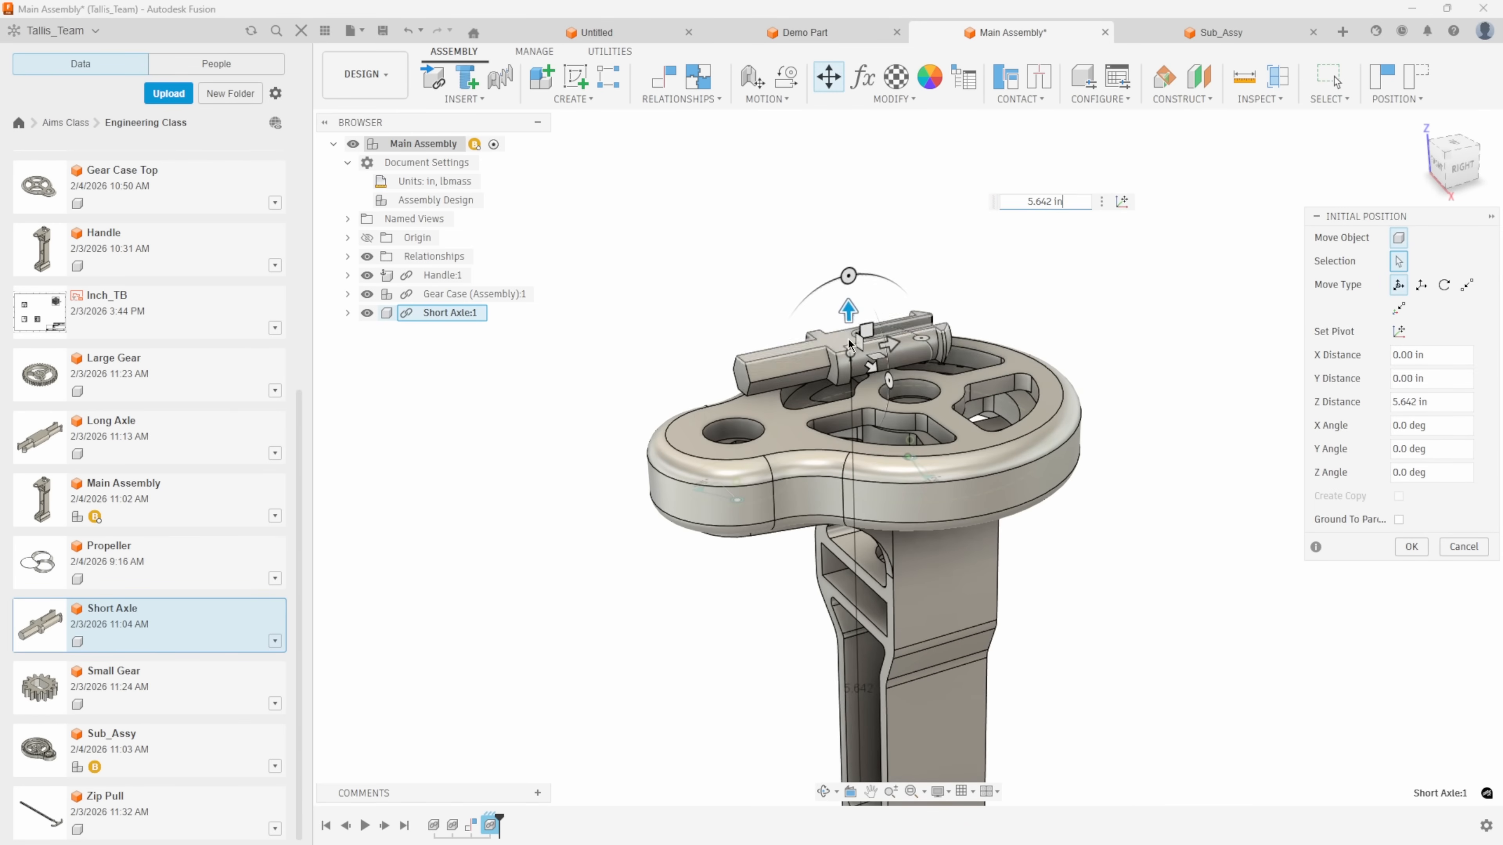
left_click_drag(848, 300, 847, 193)
middle_click_drag(970, 316, 981, 307, "shift")
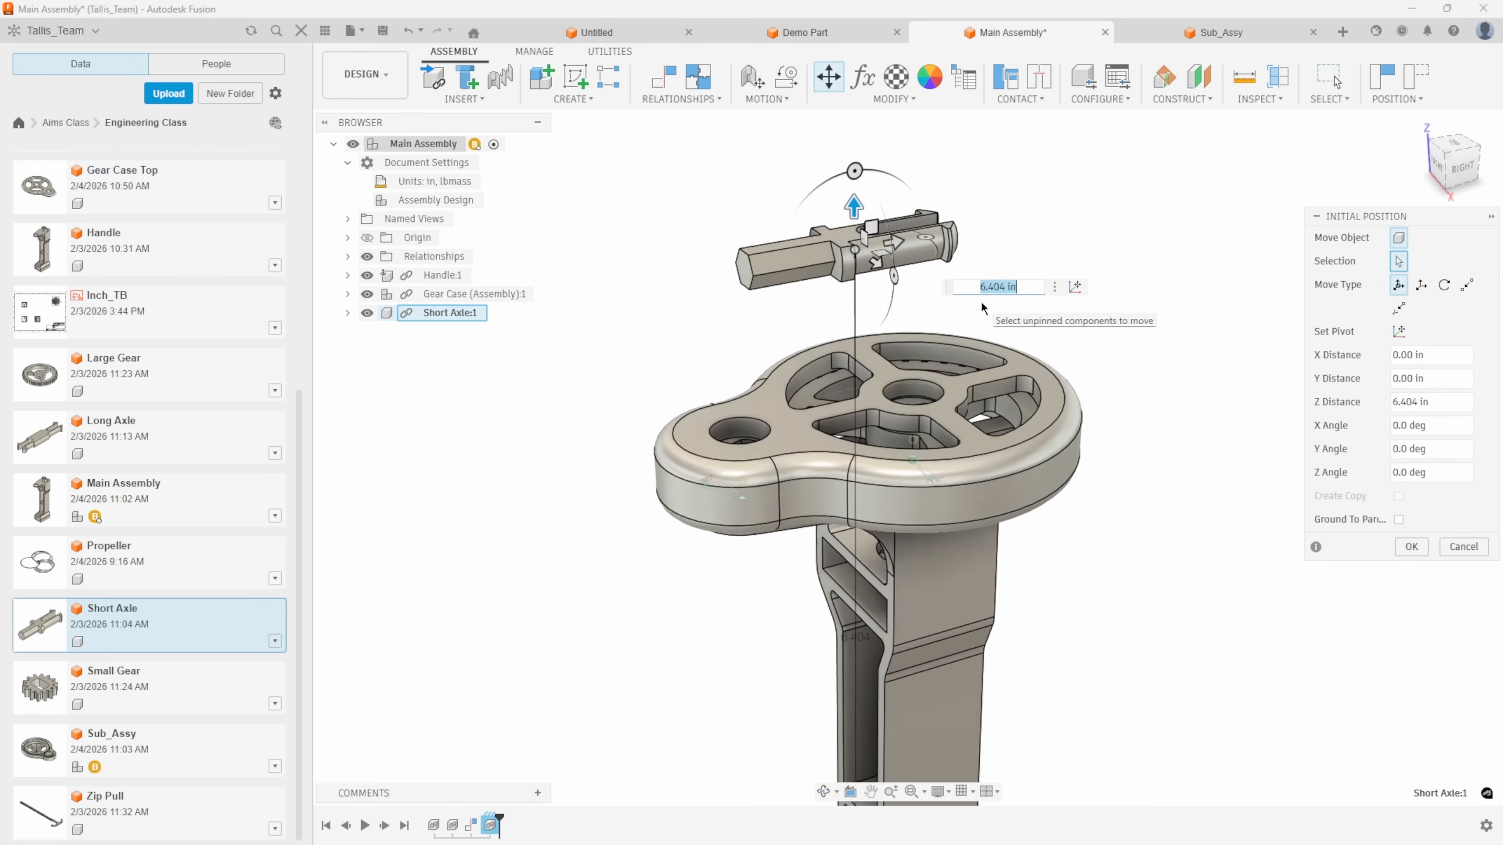
left_click(1408, 552)
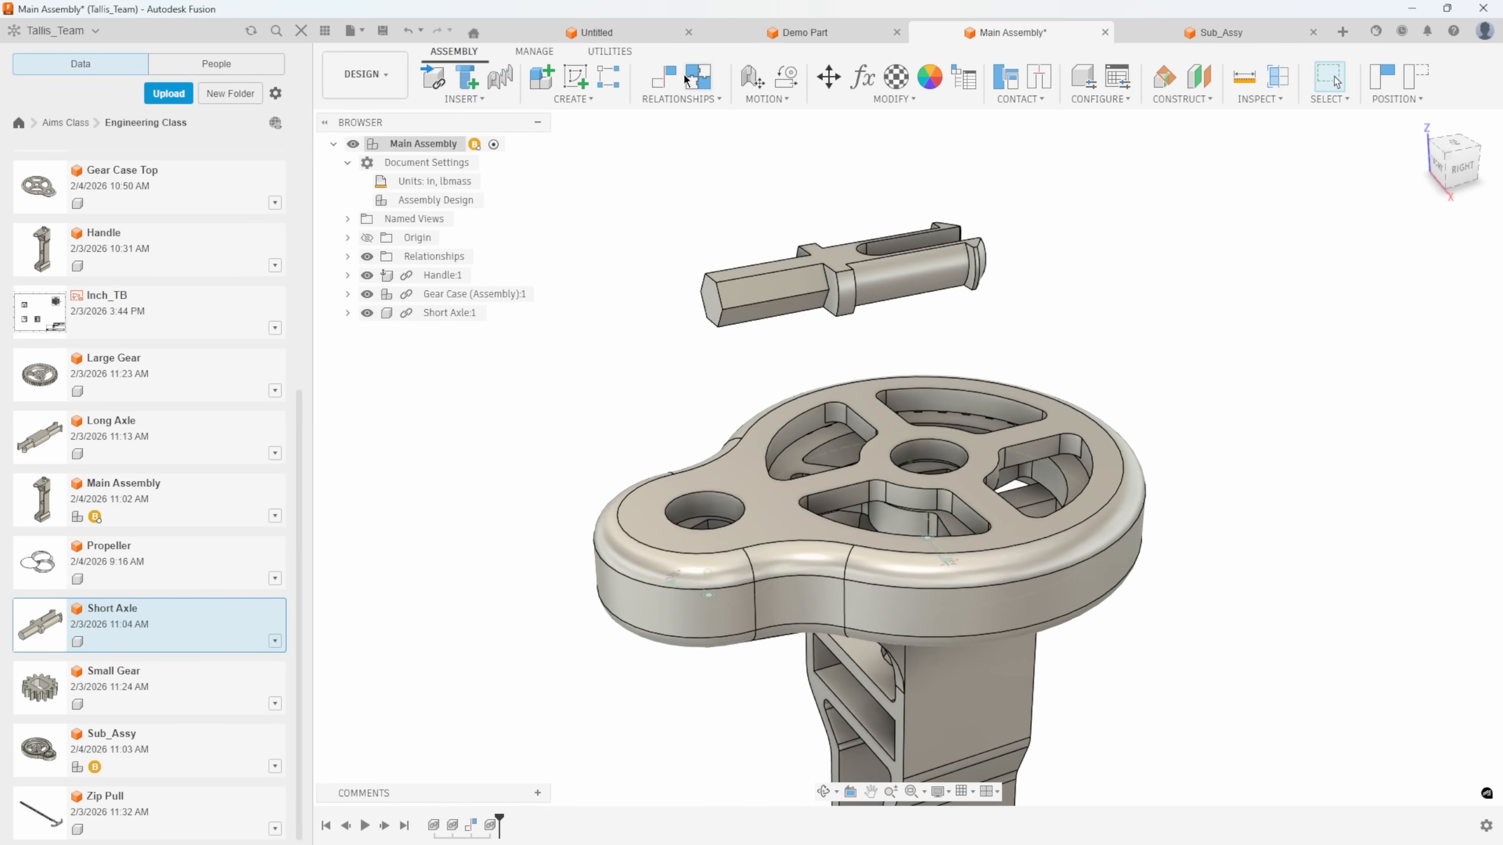
Constrain the collar face of Short Axle to the flat upper face of Gear Case Top with 0.00 in offset.
left_click(669, 83)
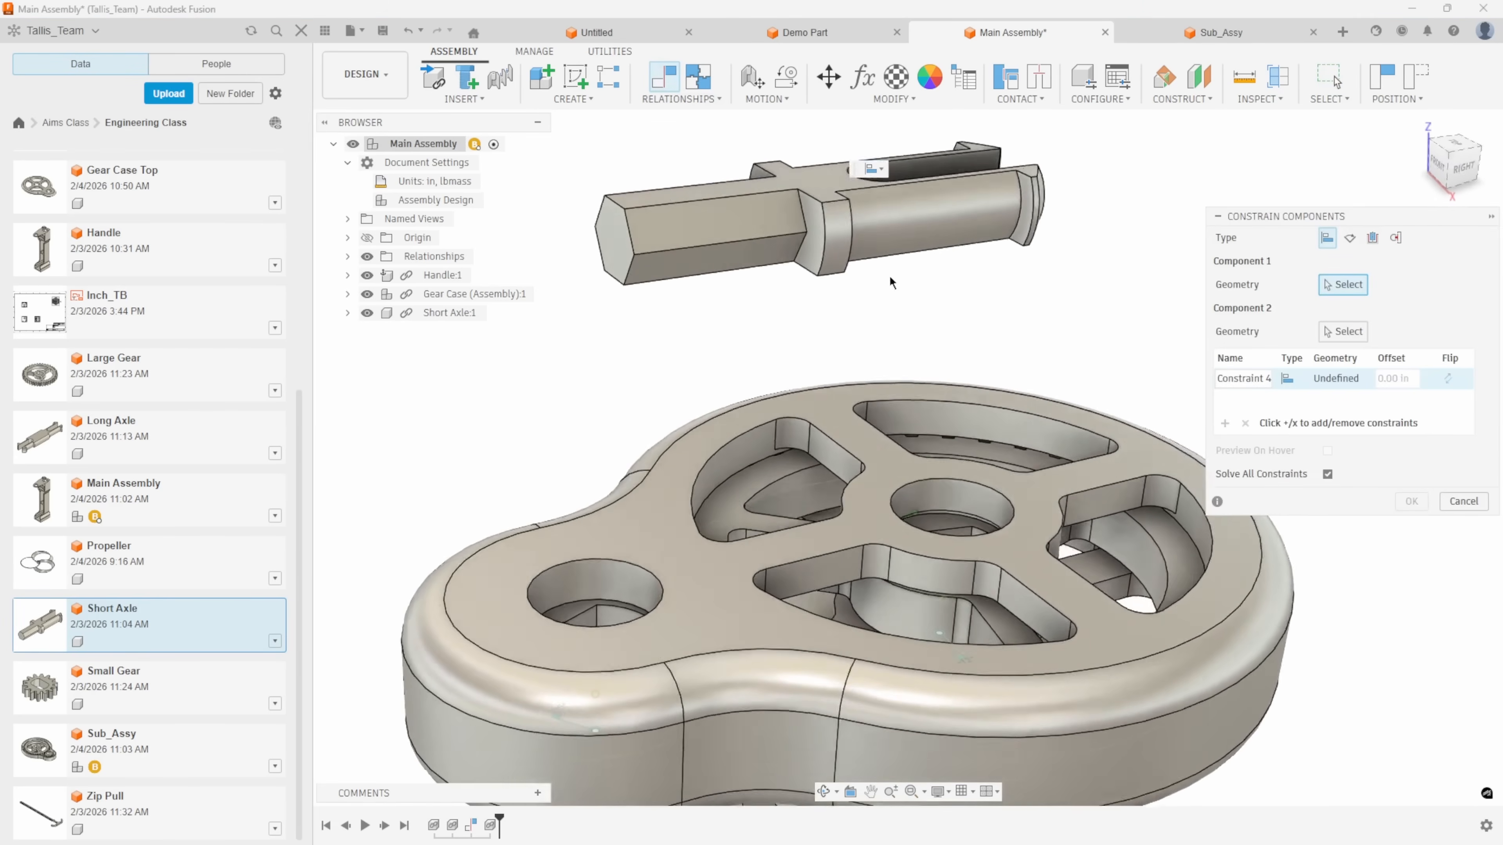
middle_click_drag(884, 215, 665, 307, "shift")
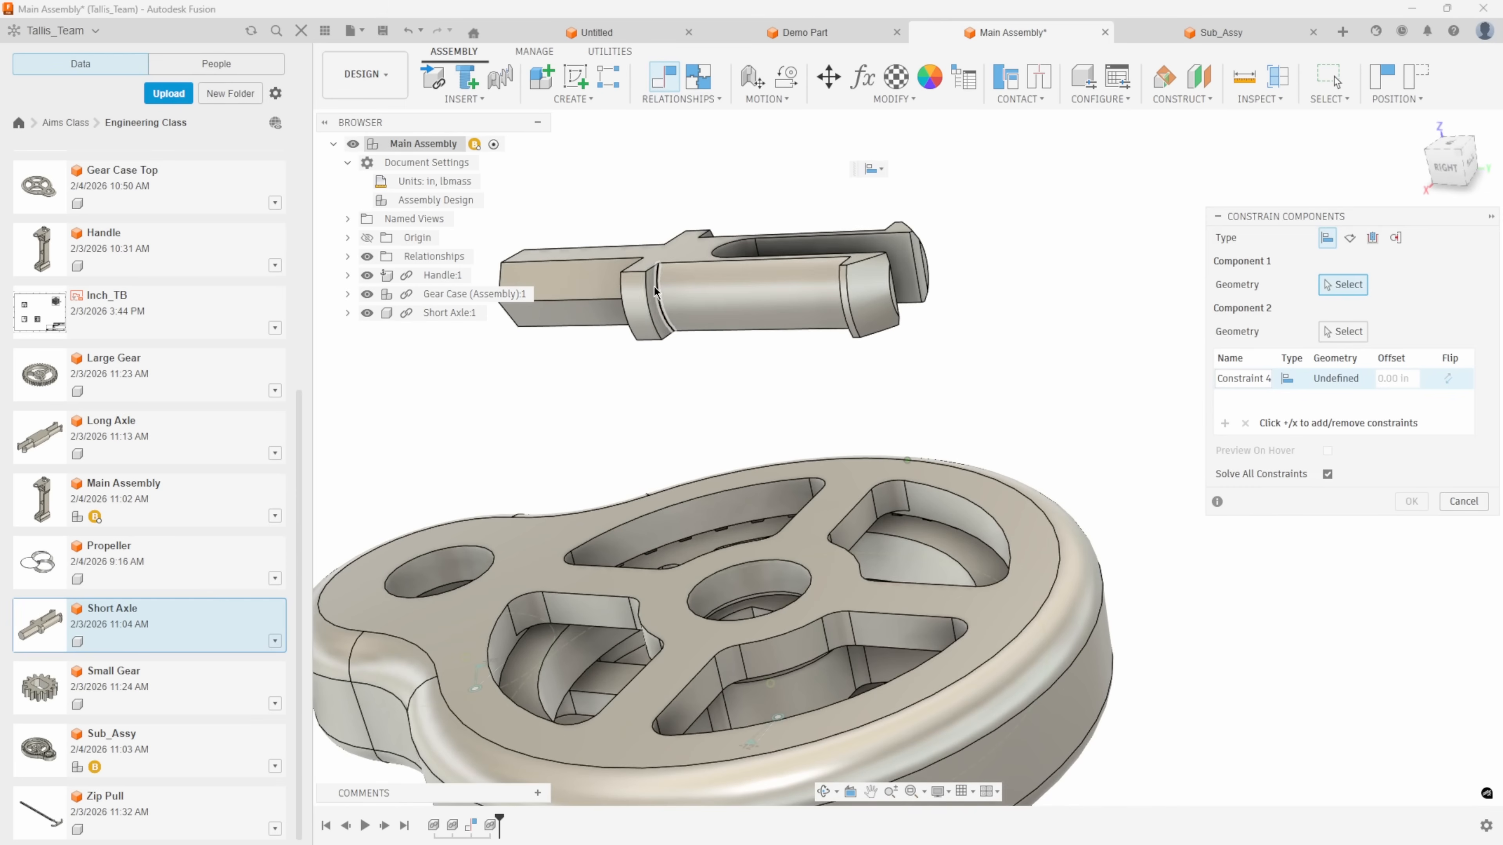
left_click(652, 289)
left_click(555, 515)
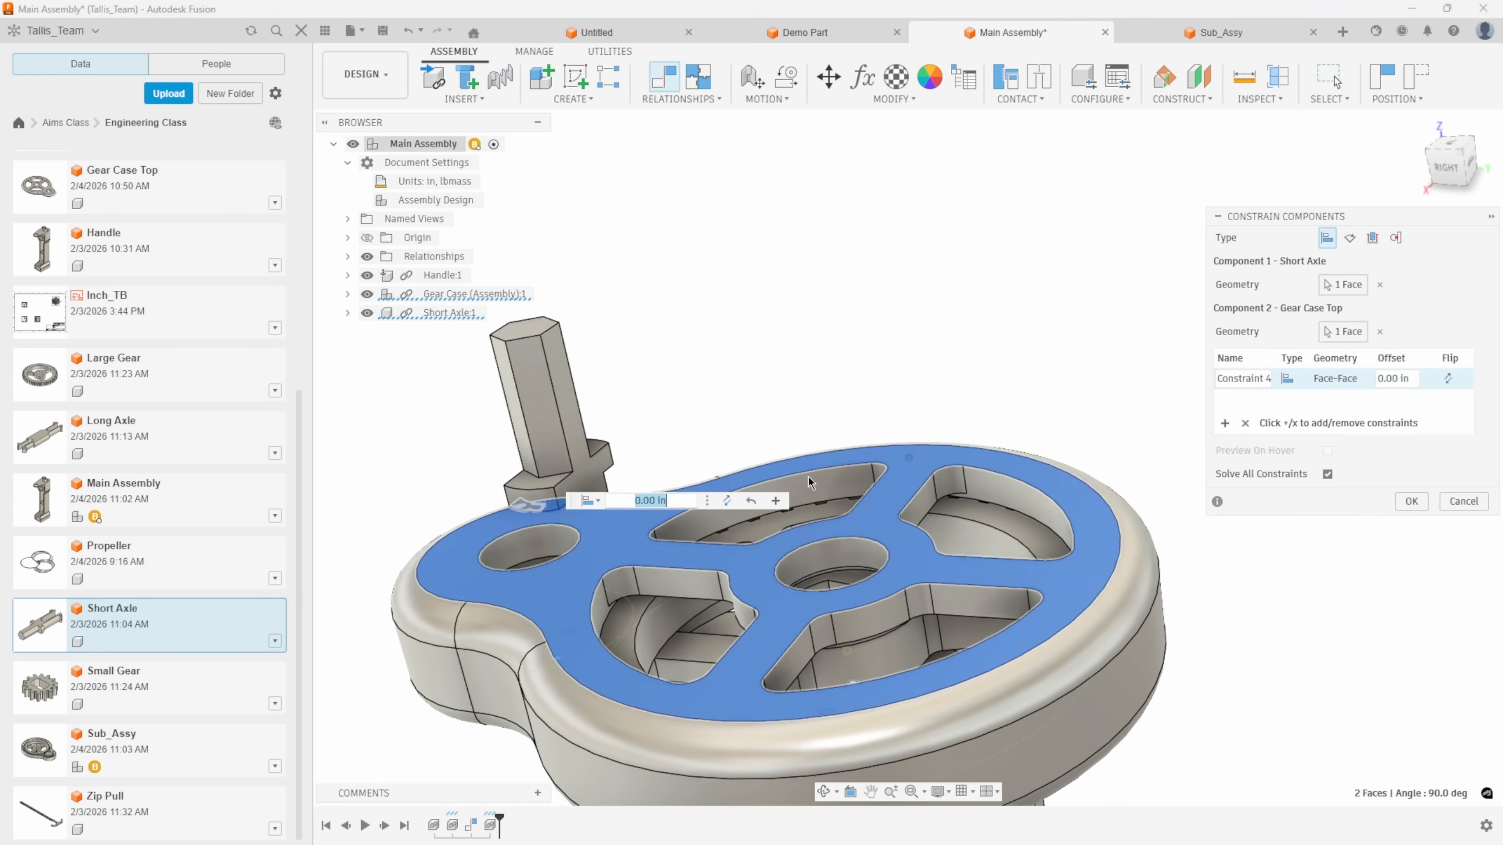
Add a constraint aligning Short Axle's rounded shaft face with Gear Case Top's small hole at 0.00 in offset, and finish the constraint set.
left_click(1224, 422)
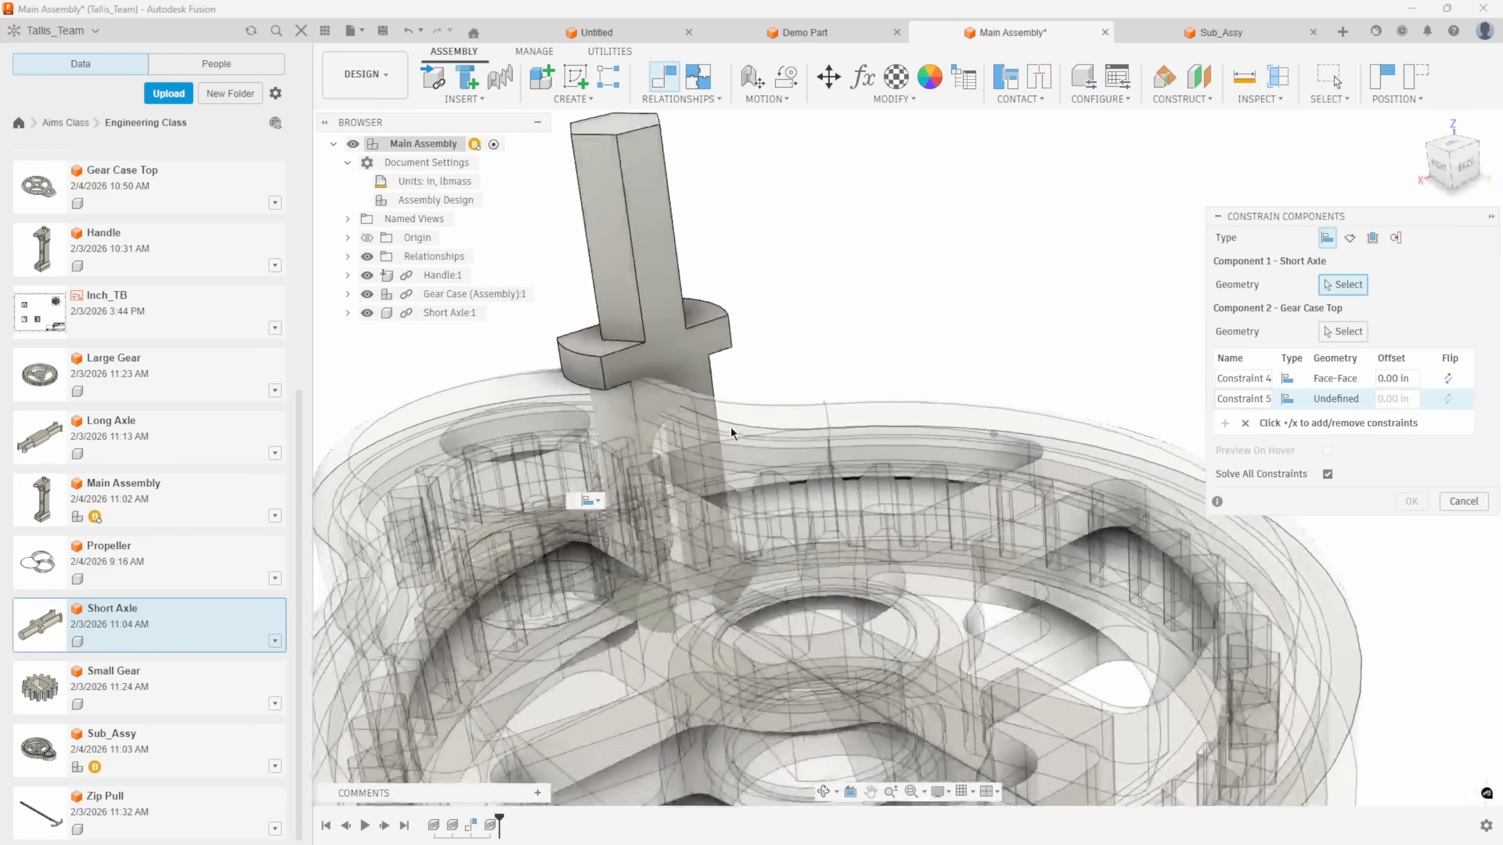
middle_click_drag(732, 433, 949, 414, "shift")
left_click(915, 476)
middle_click_drag(916, 477, 772, 419, "shift")
left_click(771, 419)
mouse_move(1065, 509)
middle_mouse_down("shift")
mouse_move(1119, 536)
mouse_move(1148, 503)
mouse_move(1060, 494)
middle_mouse_up("shift")
middle_click_drag(1174, 470, 1408, 501, "shift")
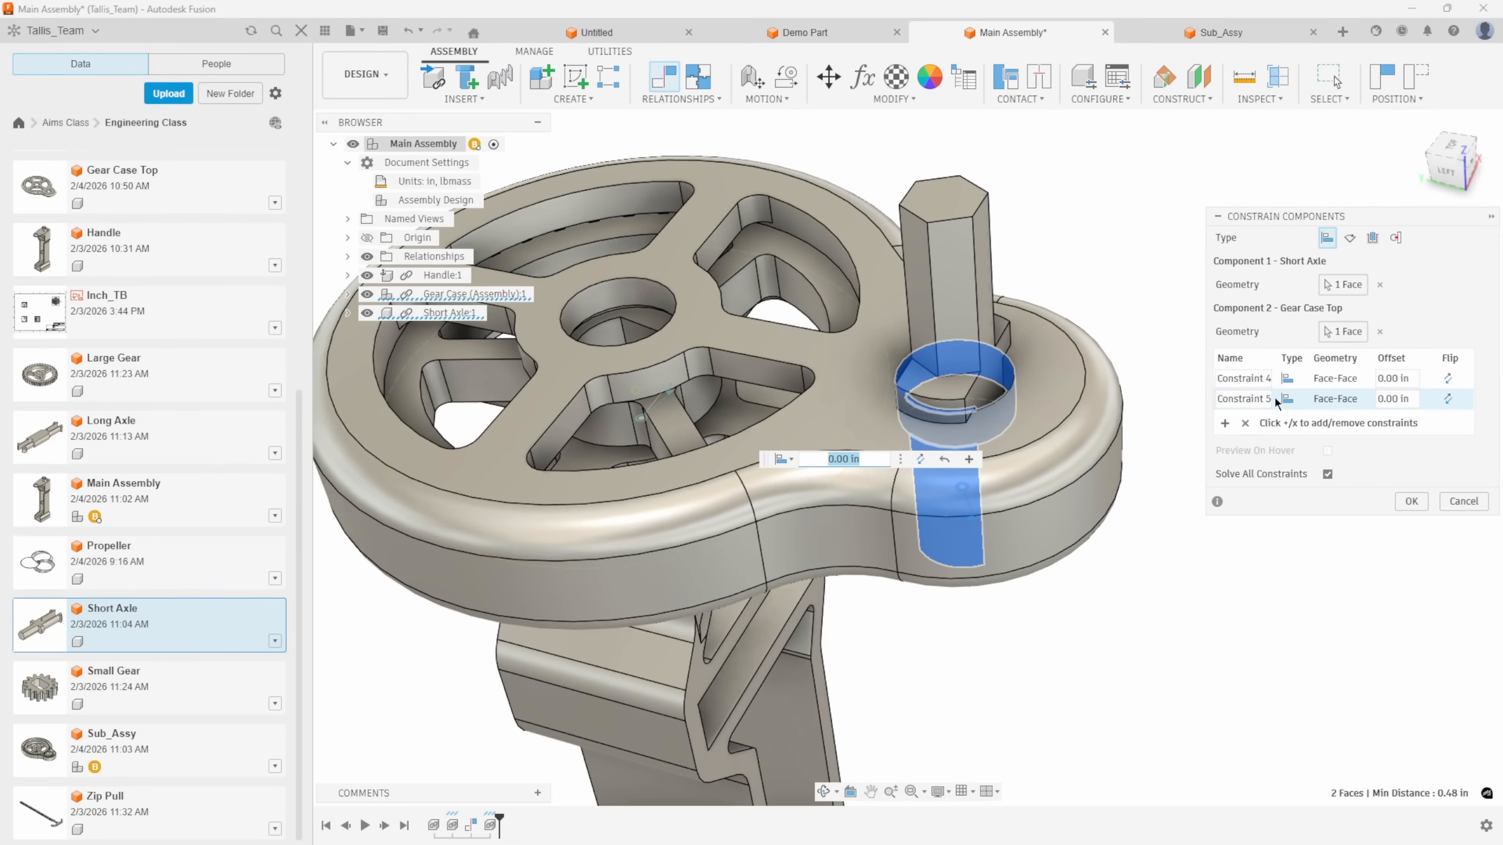
left_click(1411, 501)
Test Short Axle's remaining freedom by rotating it in the small hole of Gear Case Top, and revert its position.
middle_click_drag(1006, 485, 664, 460, "shift")
left_click_drag(664, 460, 834, 437)
scroll(978, 514, "up", 6)
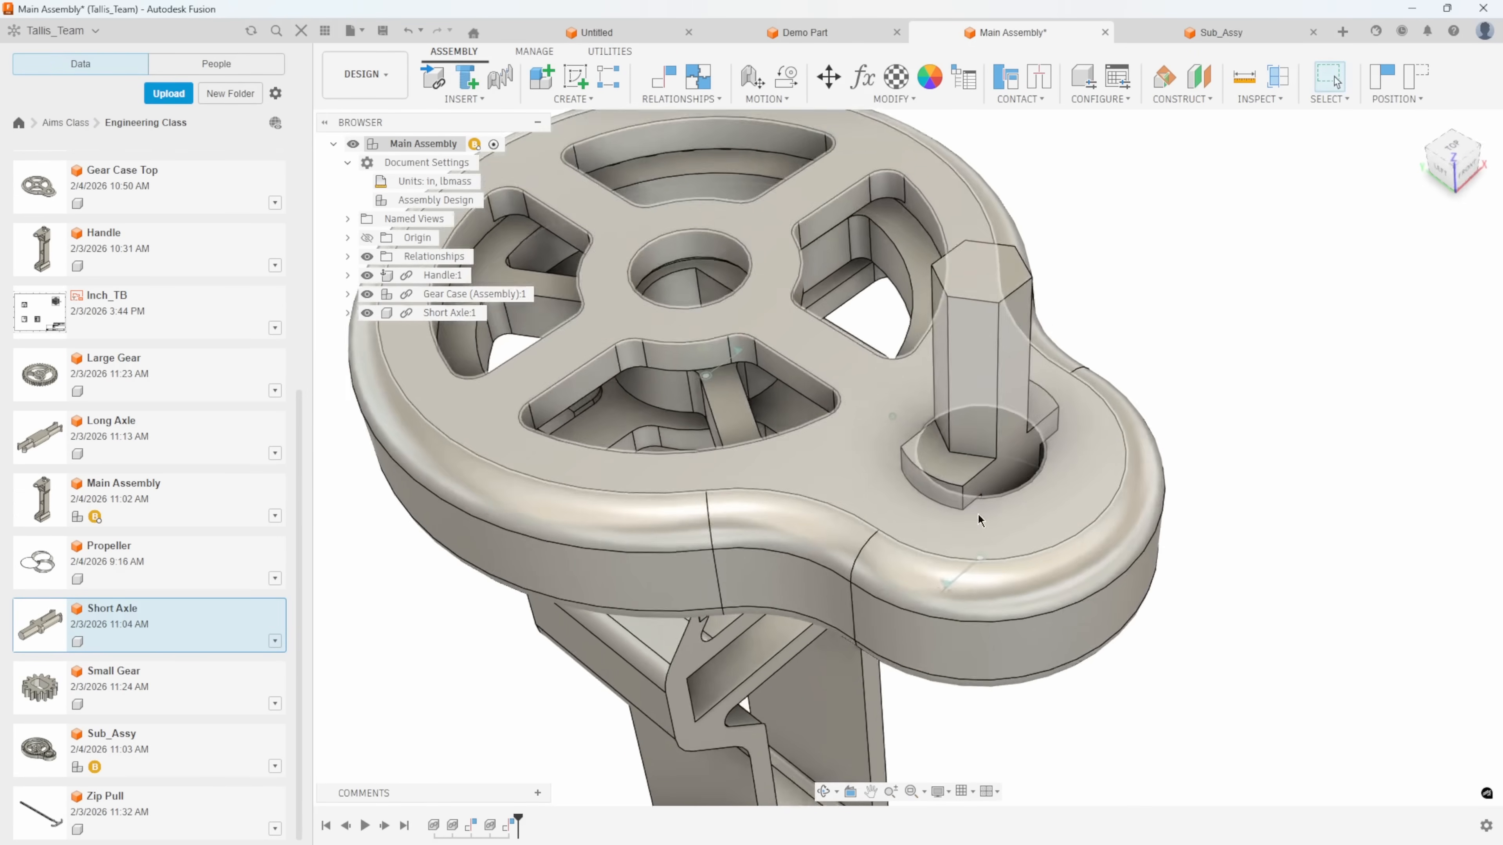
scroll(1030, 552, "down", 1)
left_click_drag(1012, 334, 1034, 366)
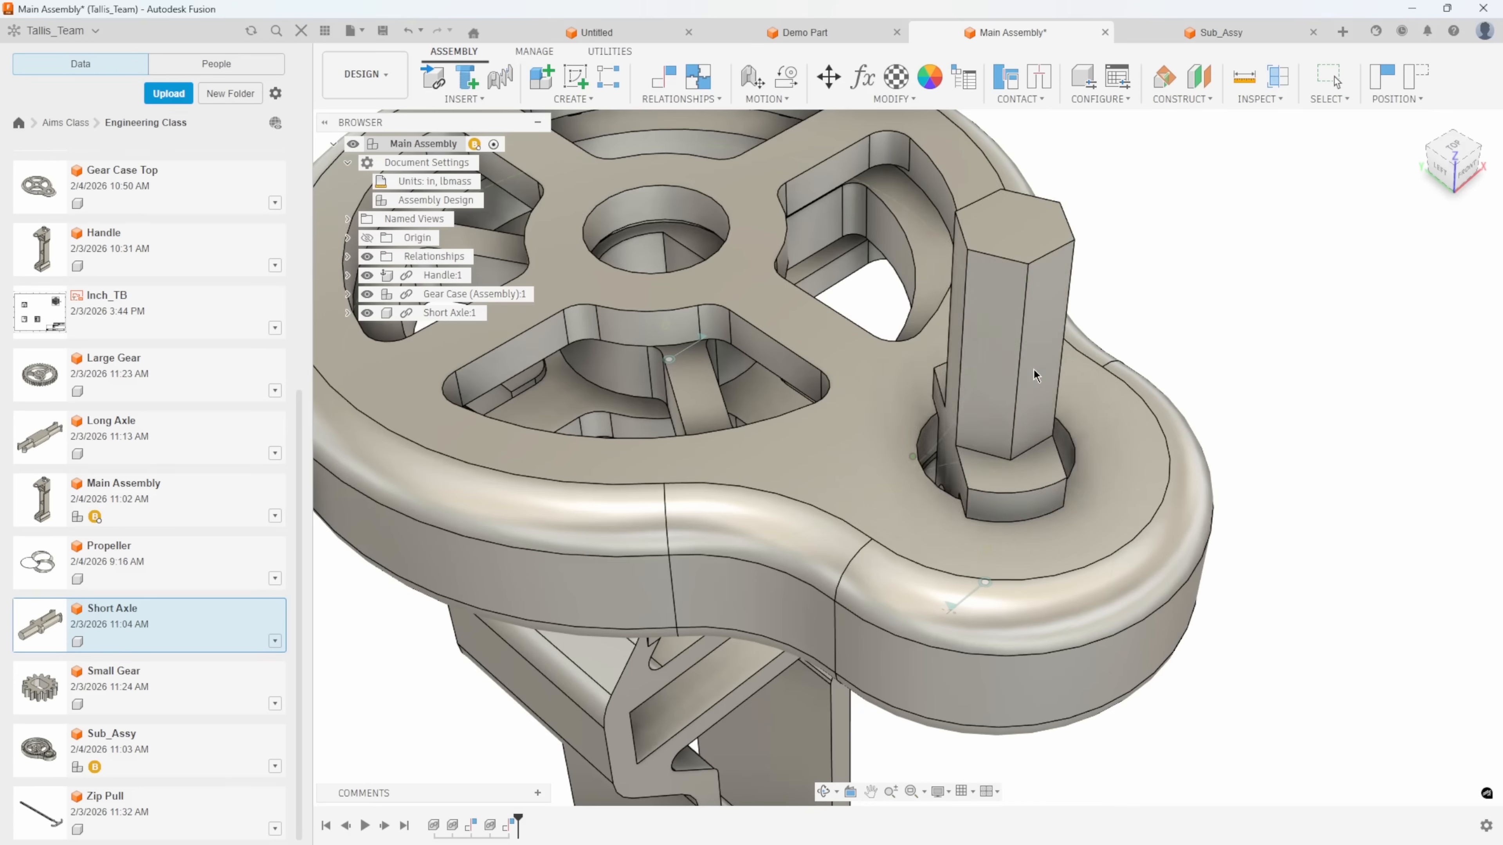
scroll(1035, 366, "down", 4)
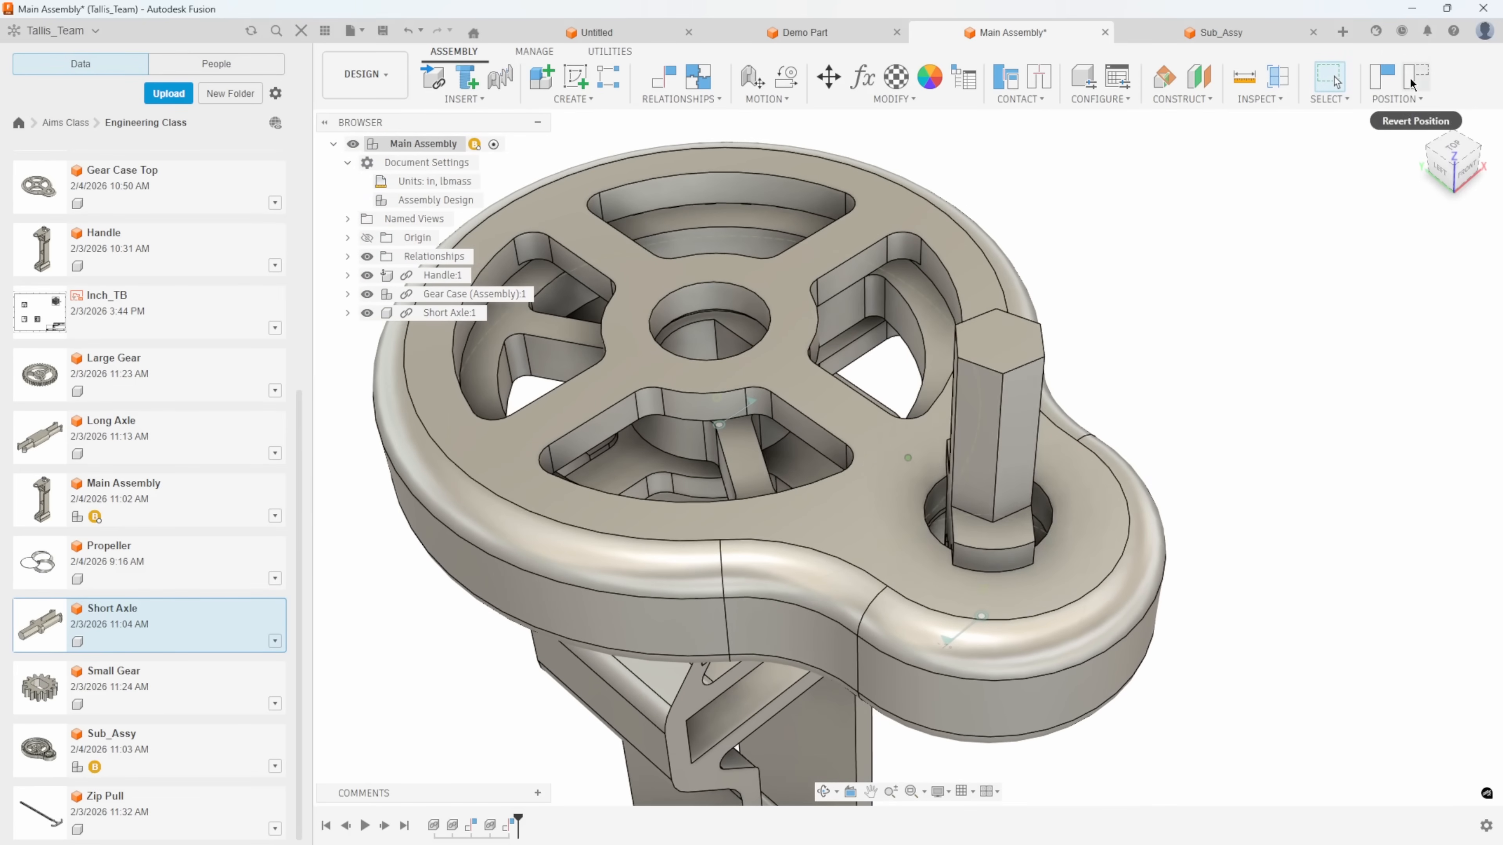
left_click(1414, 83)
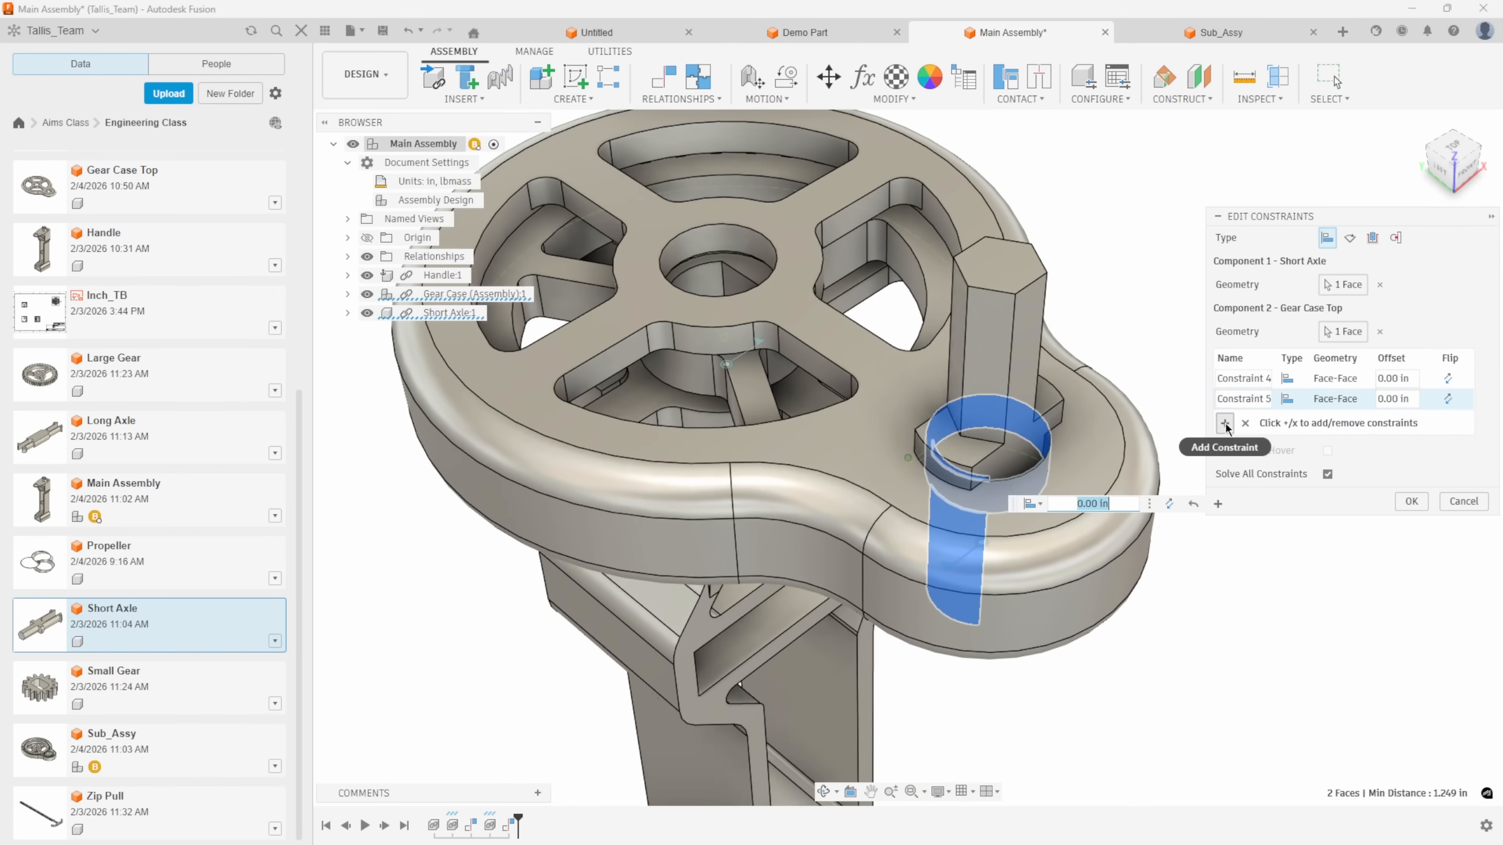
Add an angle constraint of 0.0 deg between Short Axle's flat shaft face and the small gear's flat bore face, and finish the constraint set.
left_click(1224, 424)
scroll(922, 373, "up", 8)
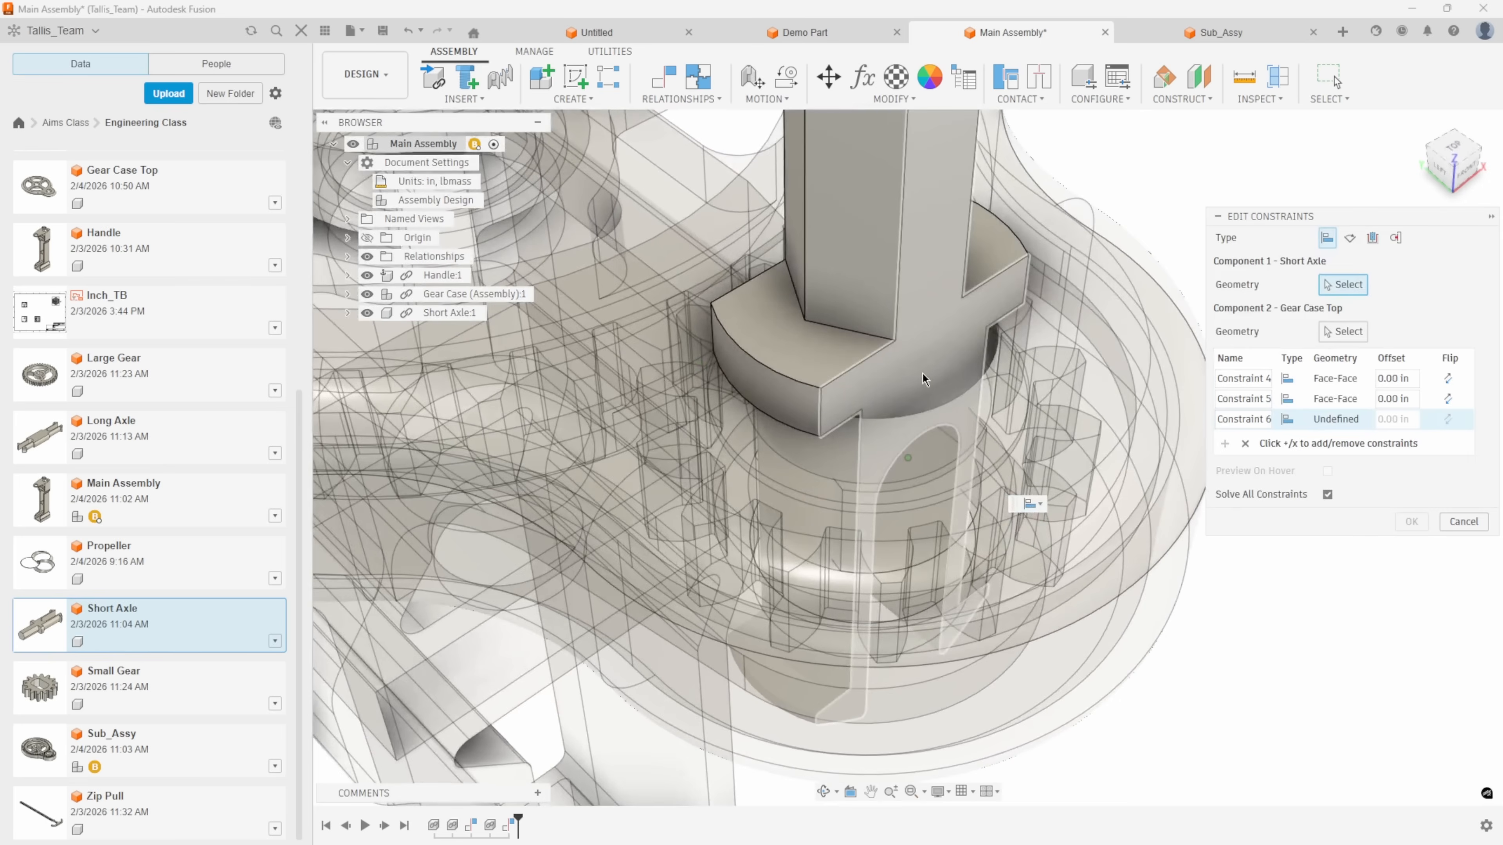
left_click(922, 372)
middle_click_drag(922, 374, 996, 477, "shift")
scroll(928, 391, "up", 2)
middle_click_drag(931, 396, 959, 262, "shift")
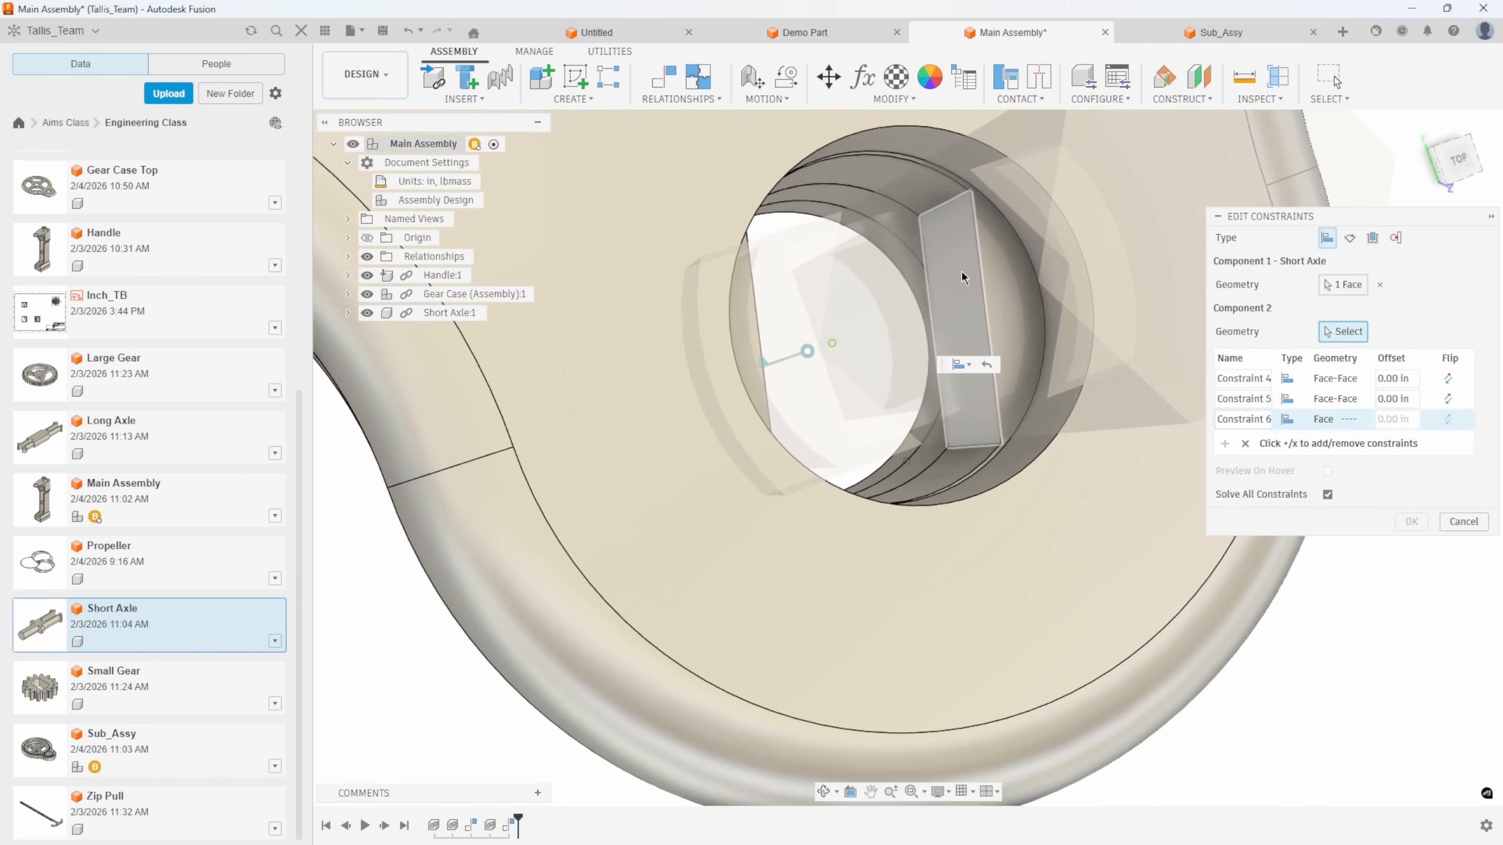
left_click(961, 276)
middle_click_drag(1041, 492, 1078, 580, "shift")
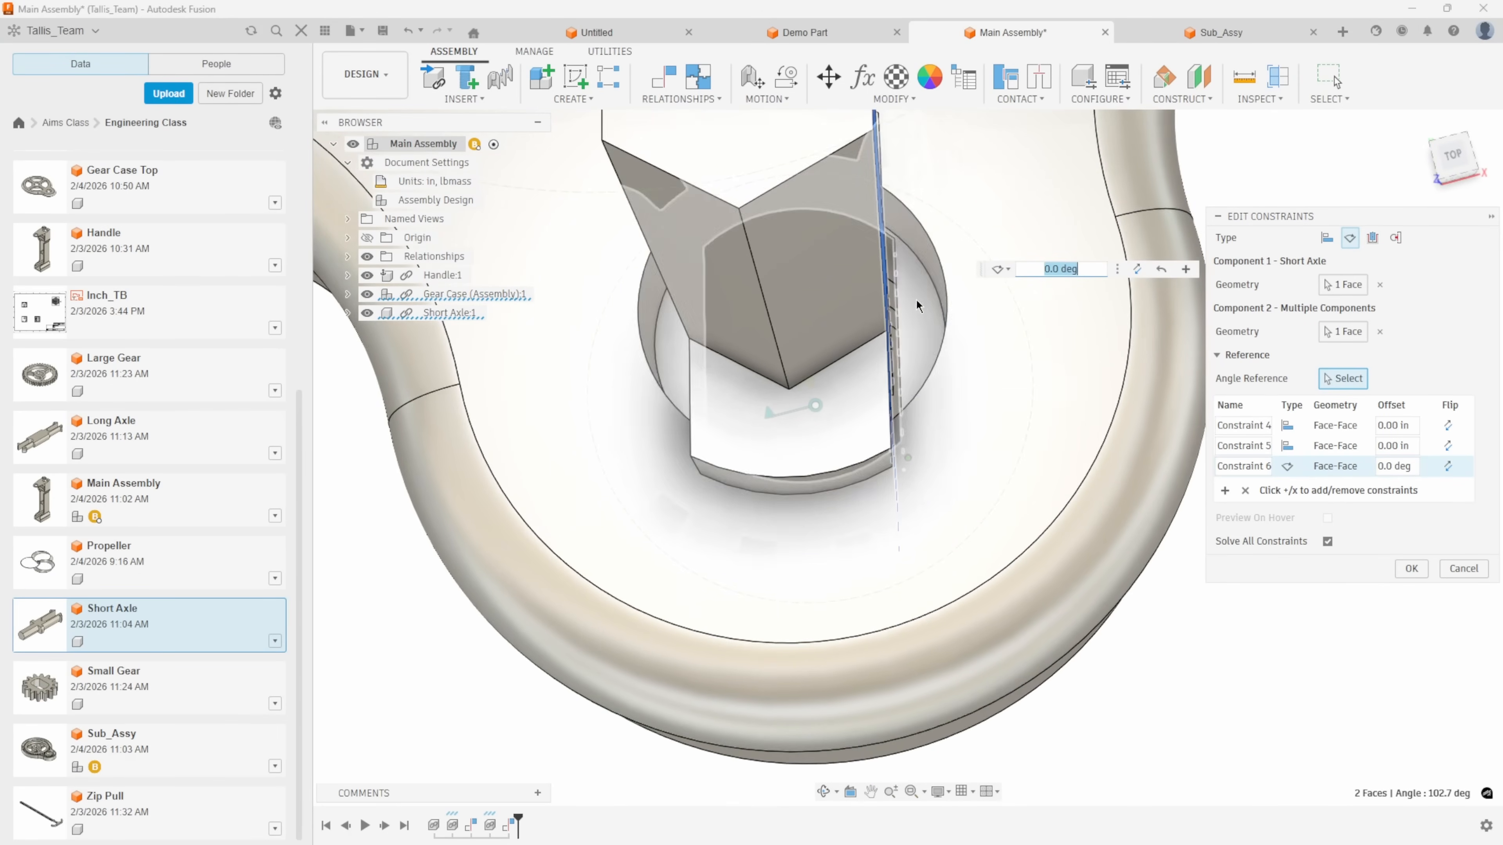
middle_click_drag(1006, 450, 1036, 344, "shift")
left_click(1418, 569)
Examine how Short Axle seats in the gear case and handle from above, from the side and below.
scroll(1258, 613, "down", 5)
middle_click_drag(911, 556, 994, 509, "shift")
scroll(873, 415, "up", 1)
left_click_drag(873, 427, 773, 424)
scroll(1052, 636, "up", 3)
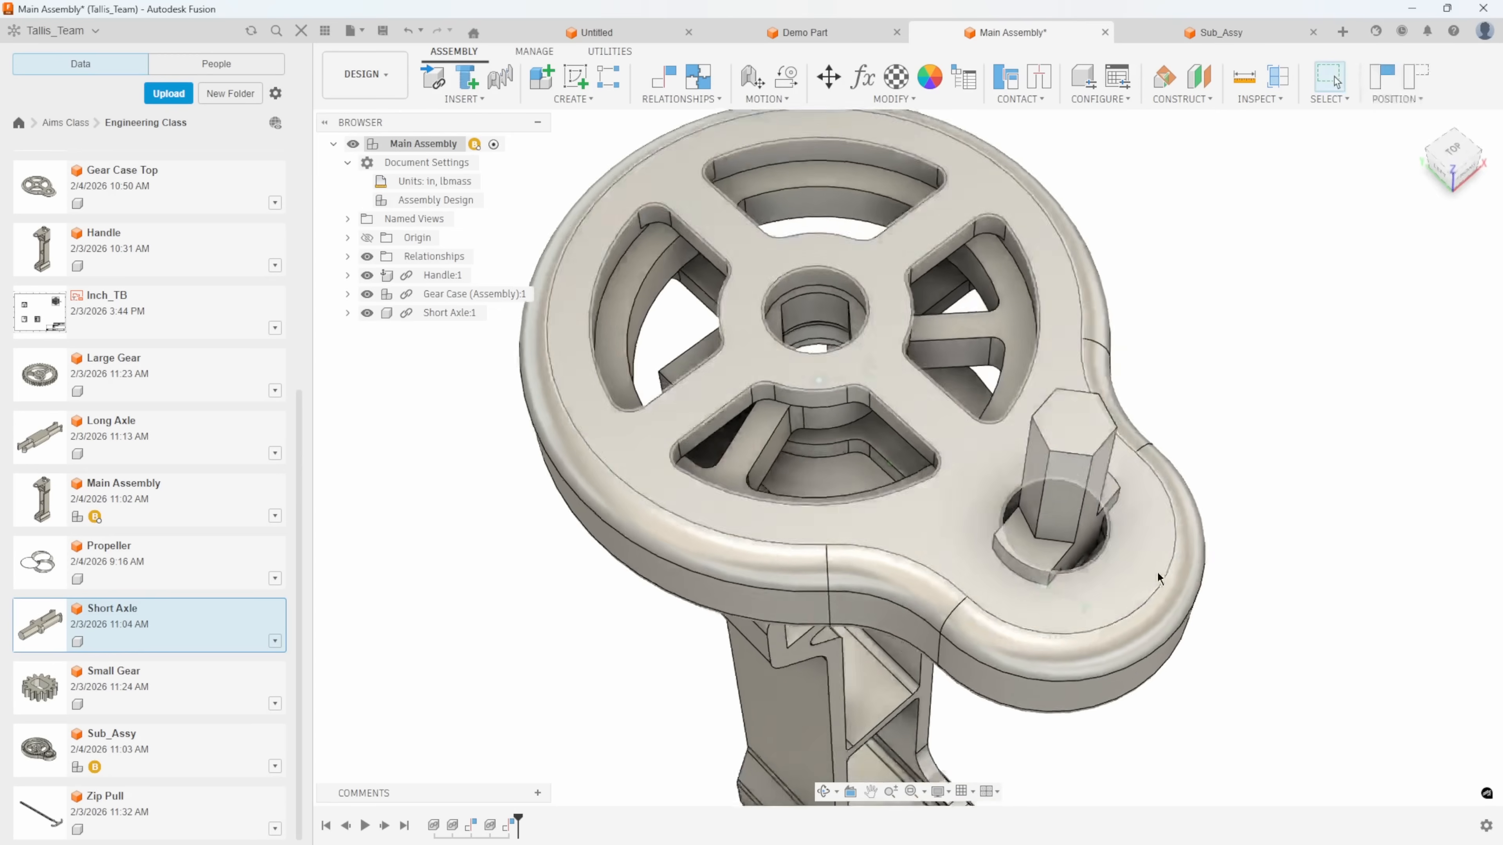
scroll(1052, 637, "up", 3)
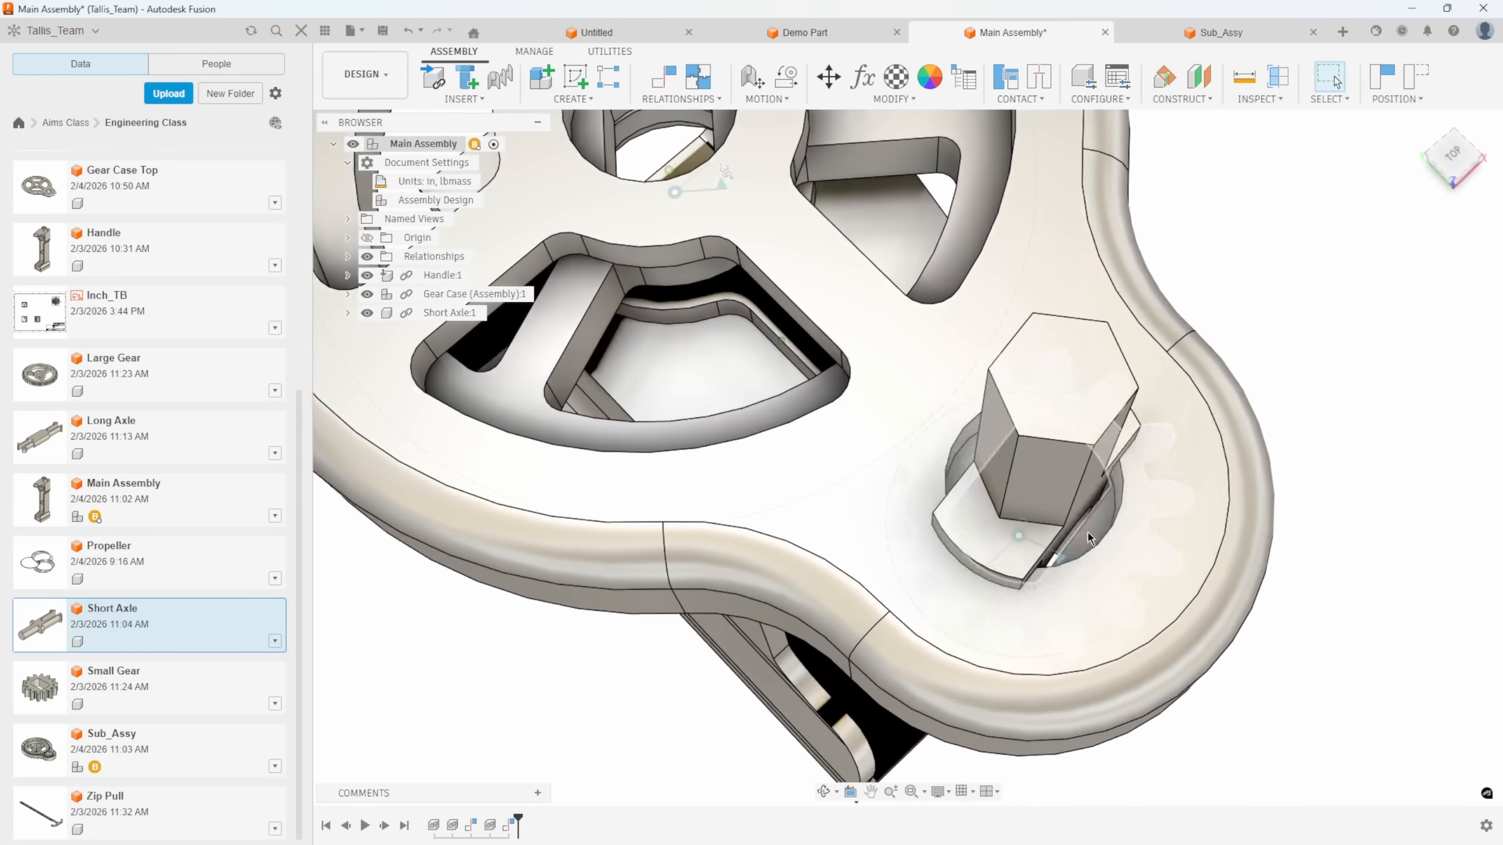
scroll(1065, 555, "down", 1)
middle_click_drag(1065, 555, 1037, 282, "shift")
scroll(1037, 282, "down", 3)
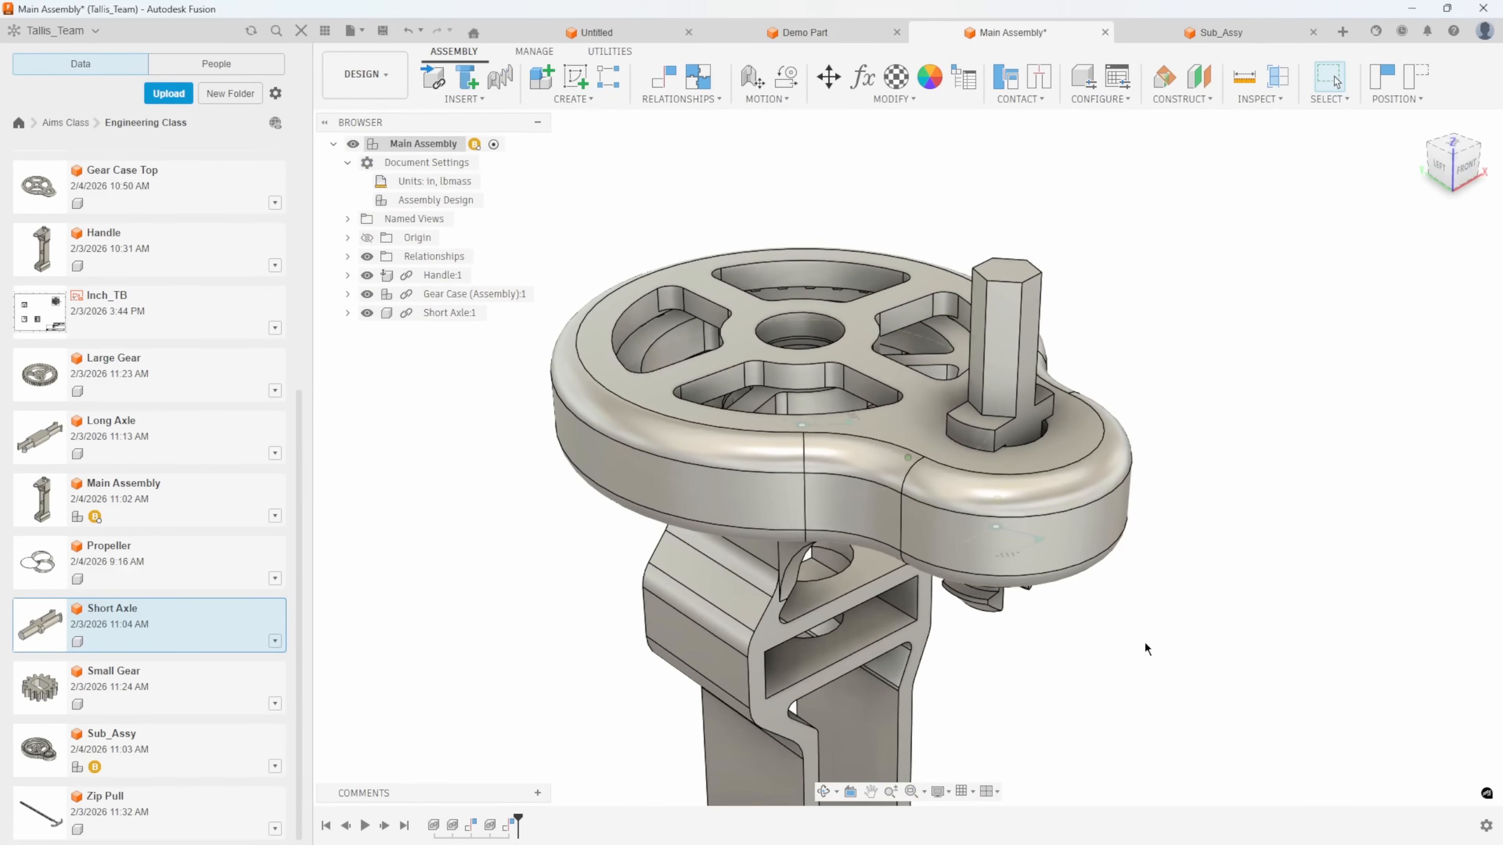
scroll(1108, 625, "down", 2)
scroll(1122, 559, "down", 2)
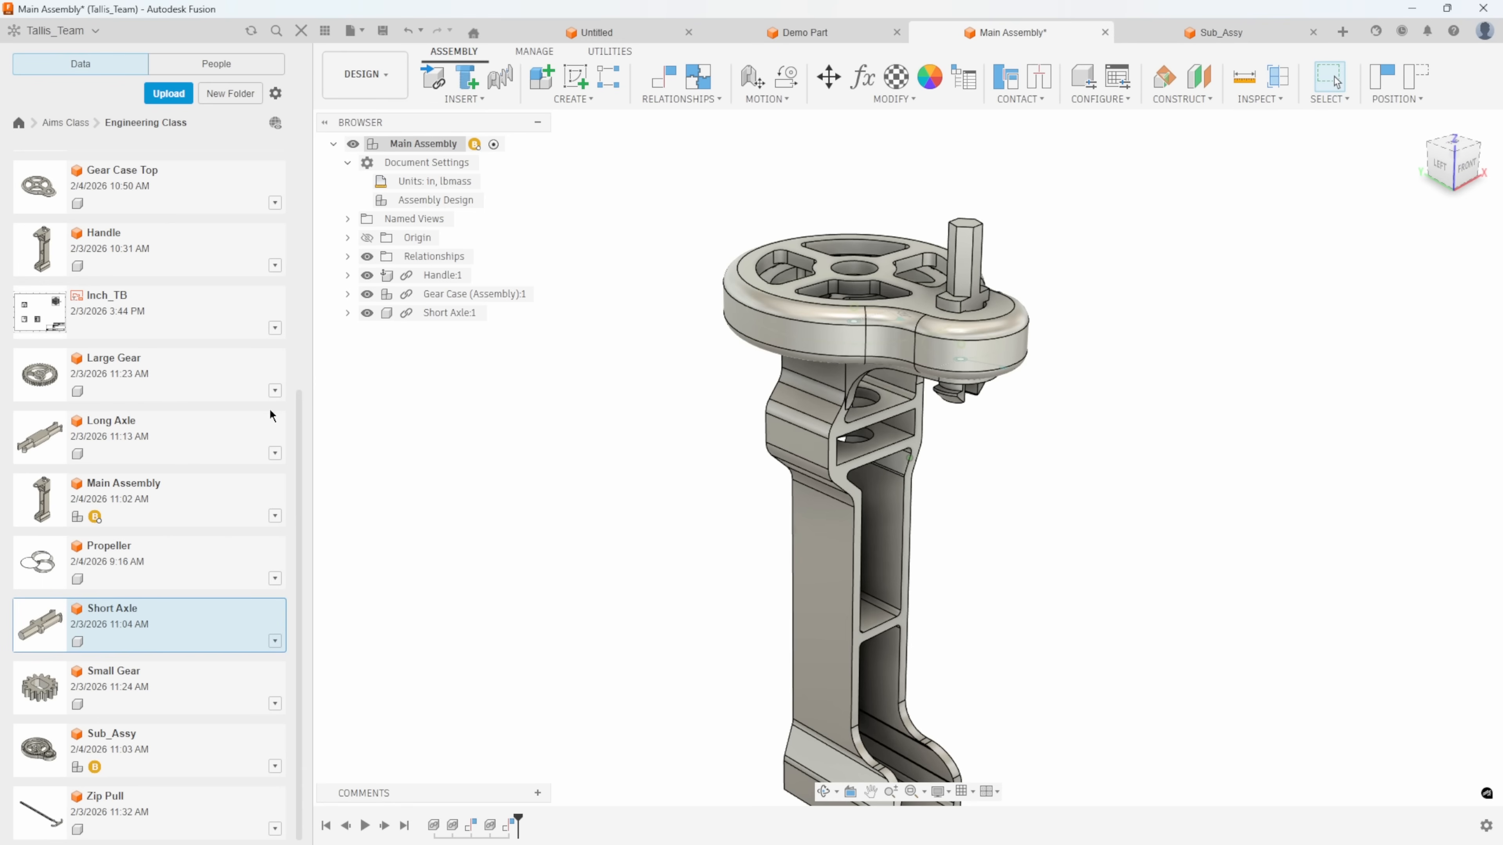
Open Full assembly from the Engineering Class folder and look over its zip pull, gear case and handle.
left_click_drag(301, 412, 309, 127)
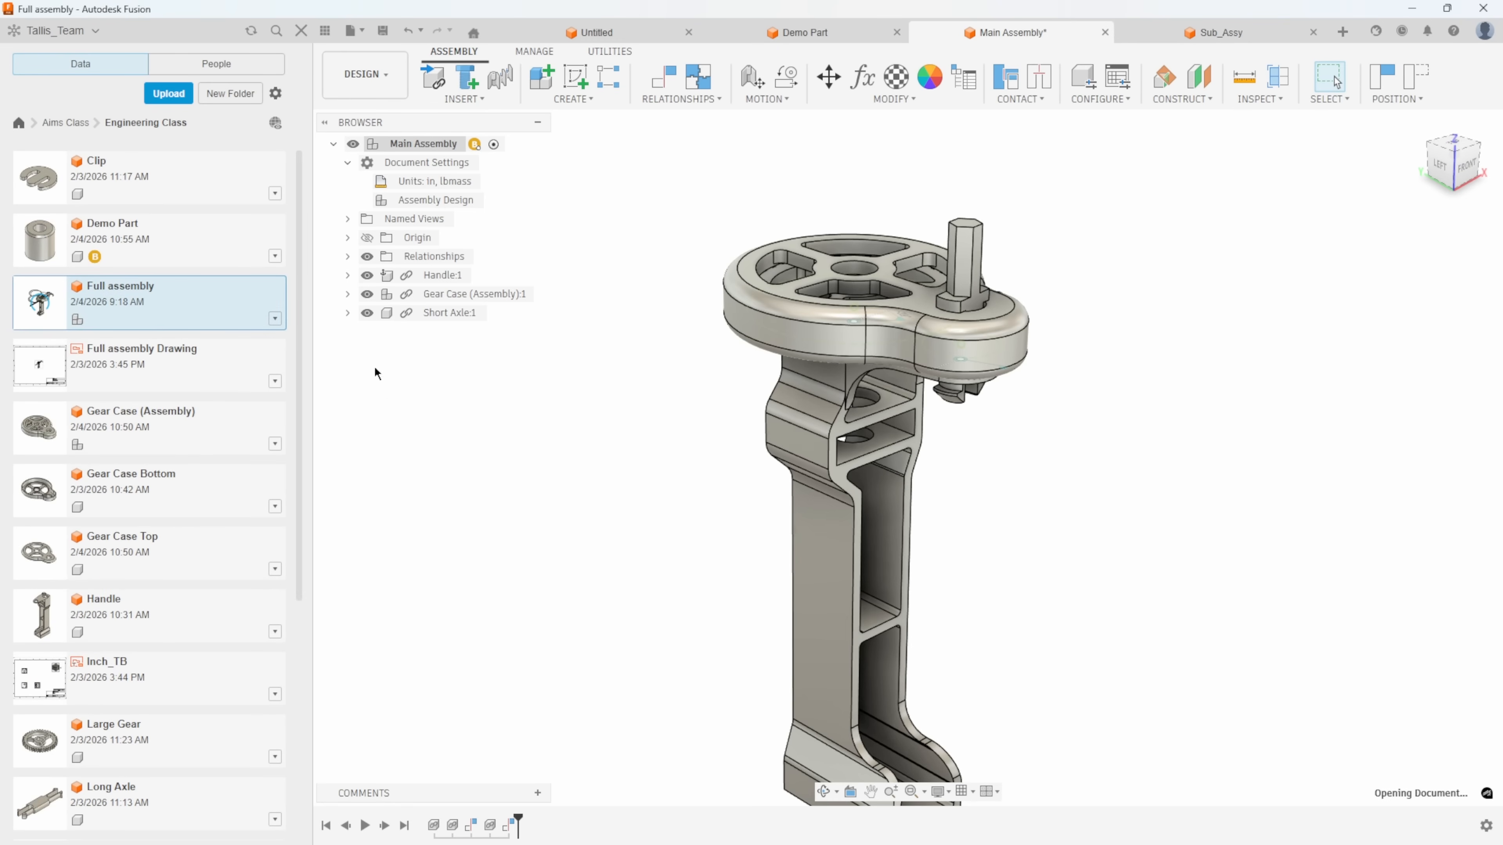
middle_click_drag(1023, 456, 944, 420, "shift")
scroll(1051, 418, "up", 3)
left_click_drag(941, 420, 935, 451)
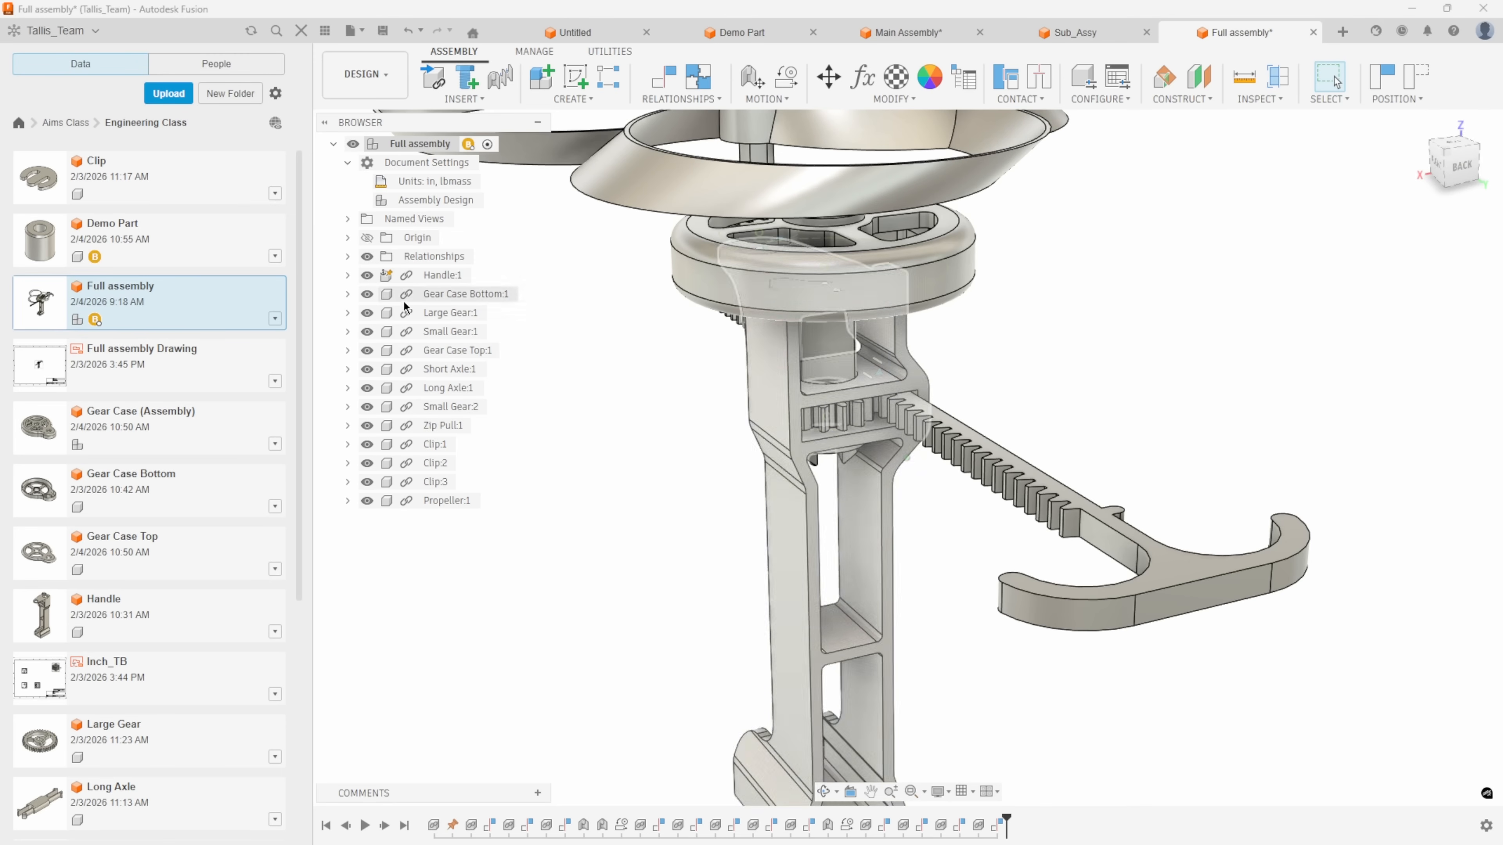
middle_click_drag(569, 557, 589, 499, "shift")
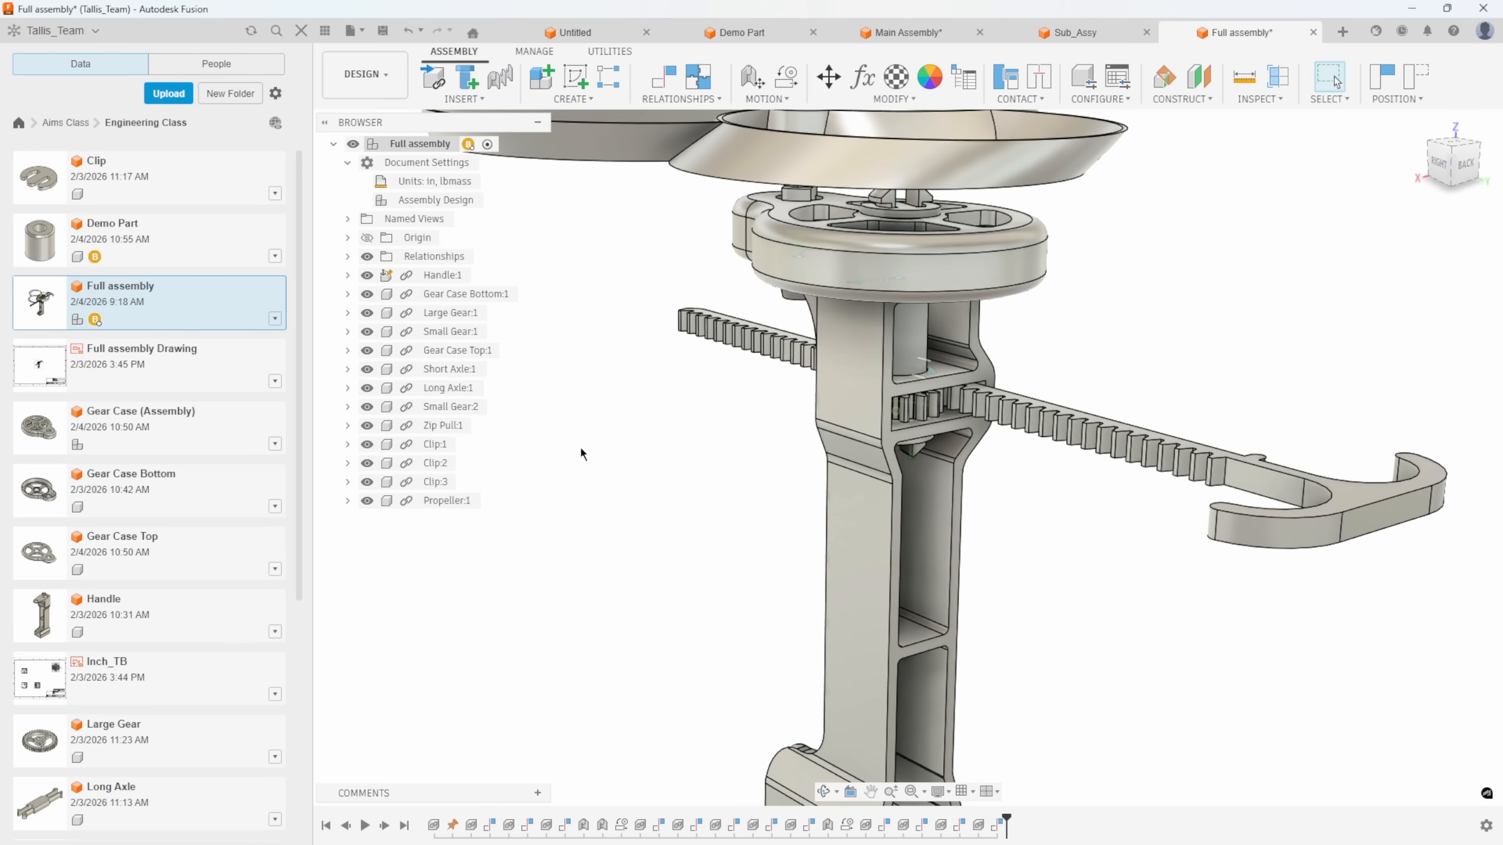
scroll(580, 453, "up", 5)
scroll(581, 453, "down", 5)
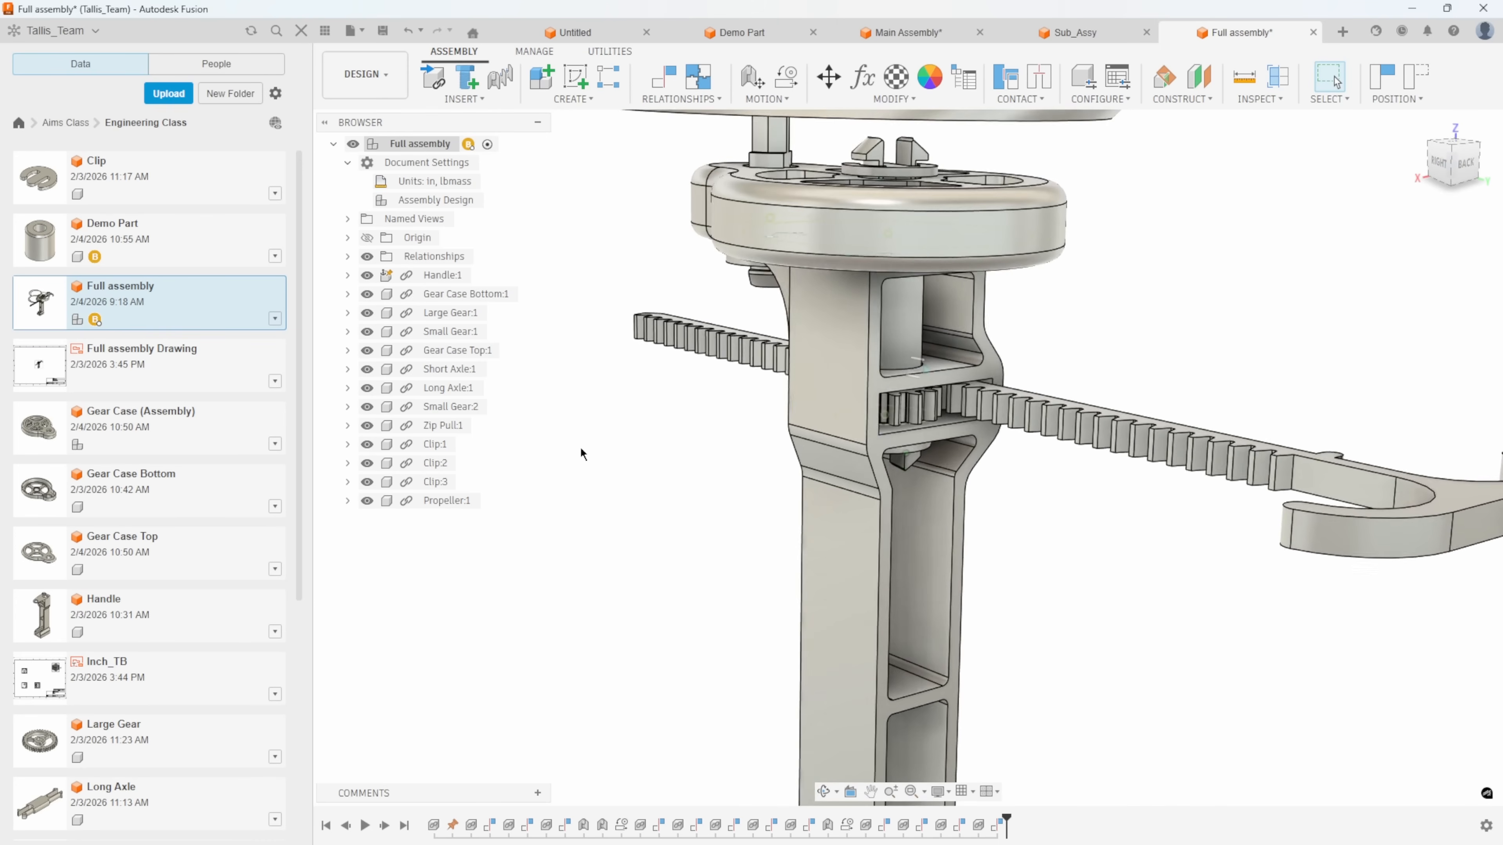
scroll(747, 585, "up", 5)
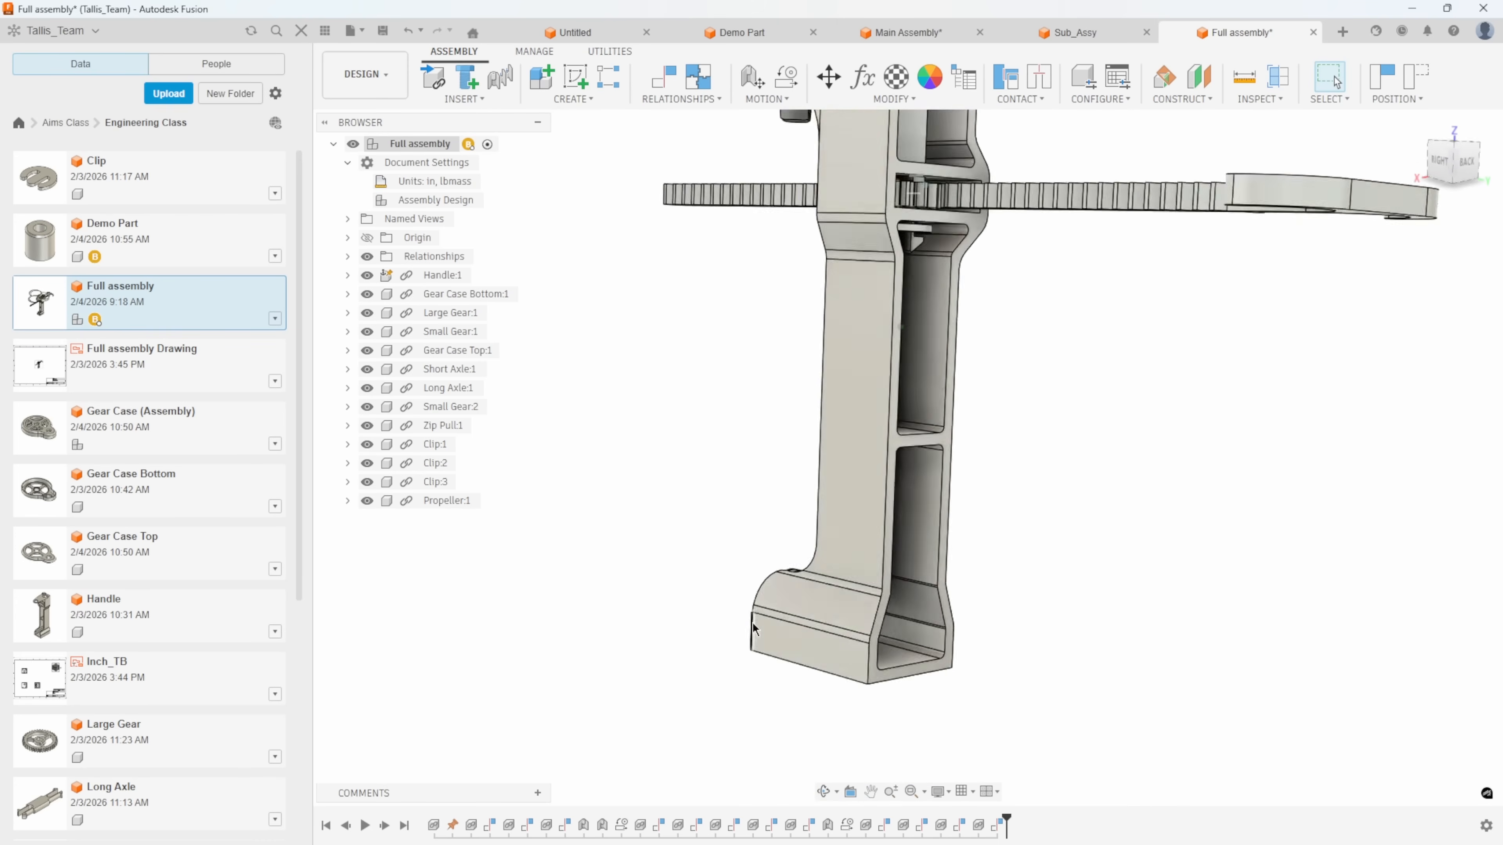
Start editing the Handle component in place within Full assembly, reverting the moved component positions.
right_click(736, 520)
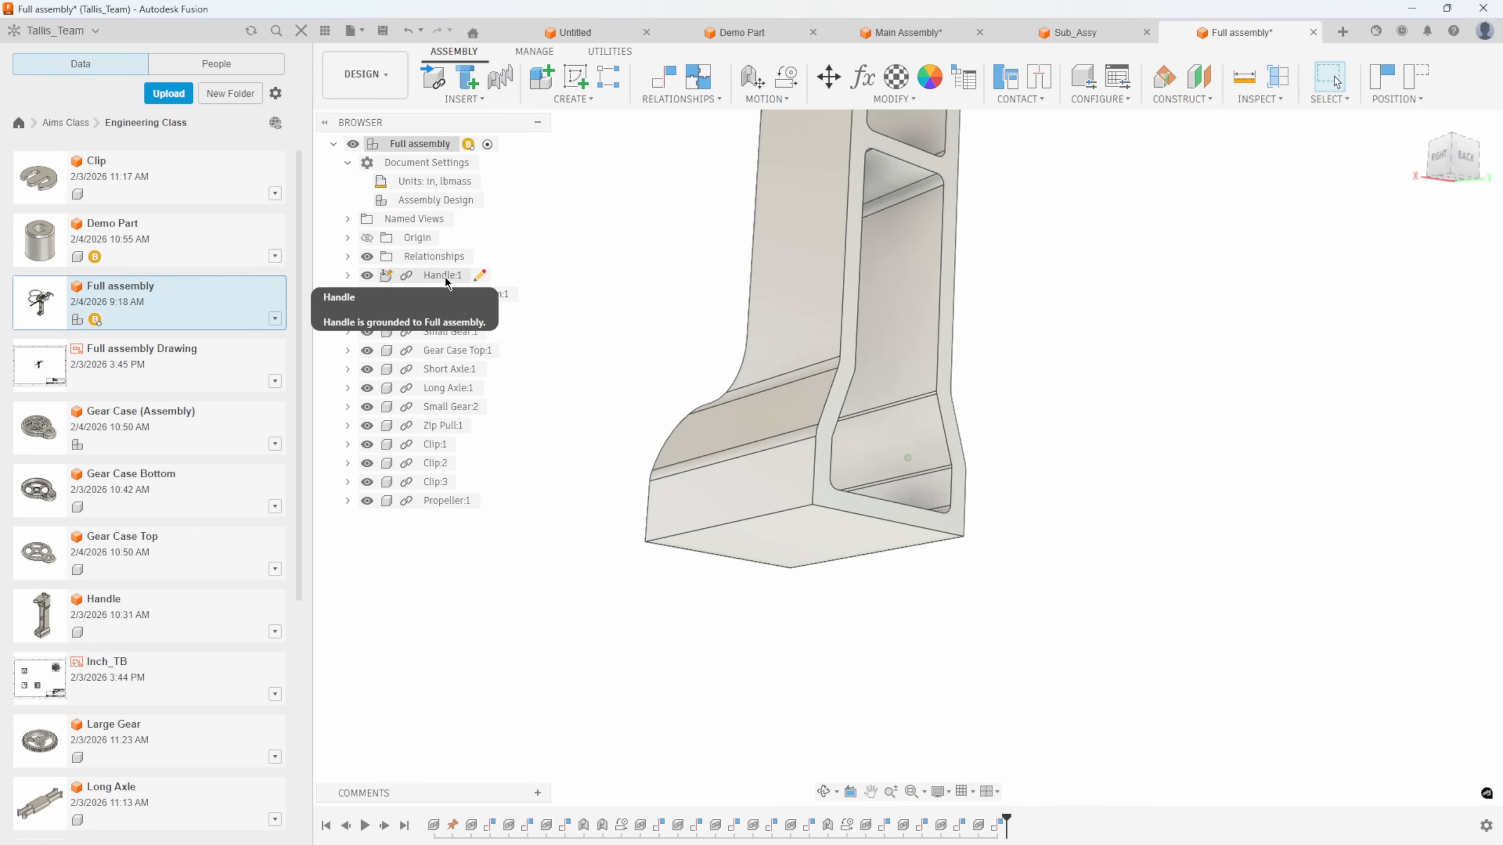
left_click(481, 278)
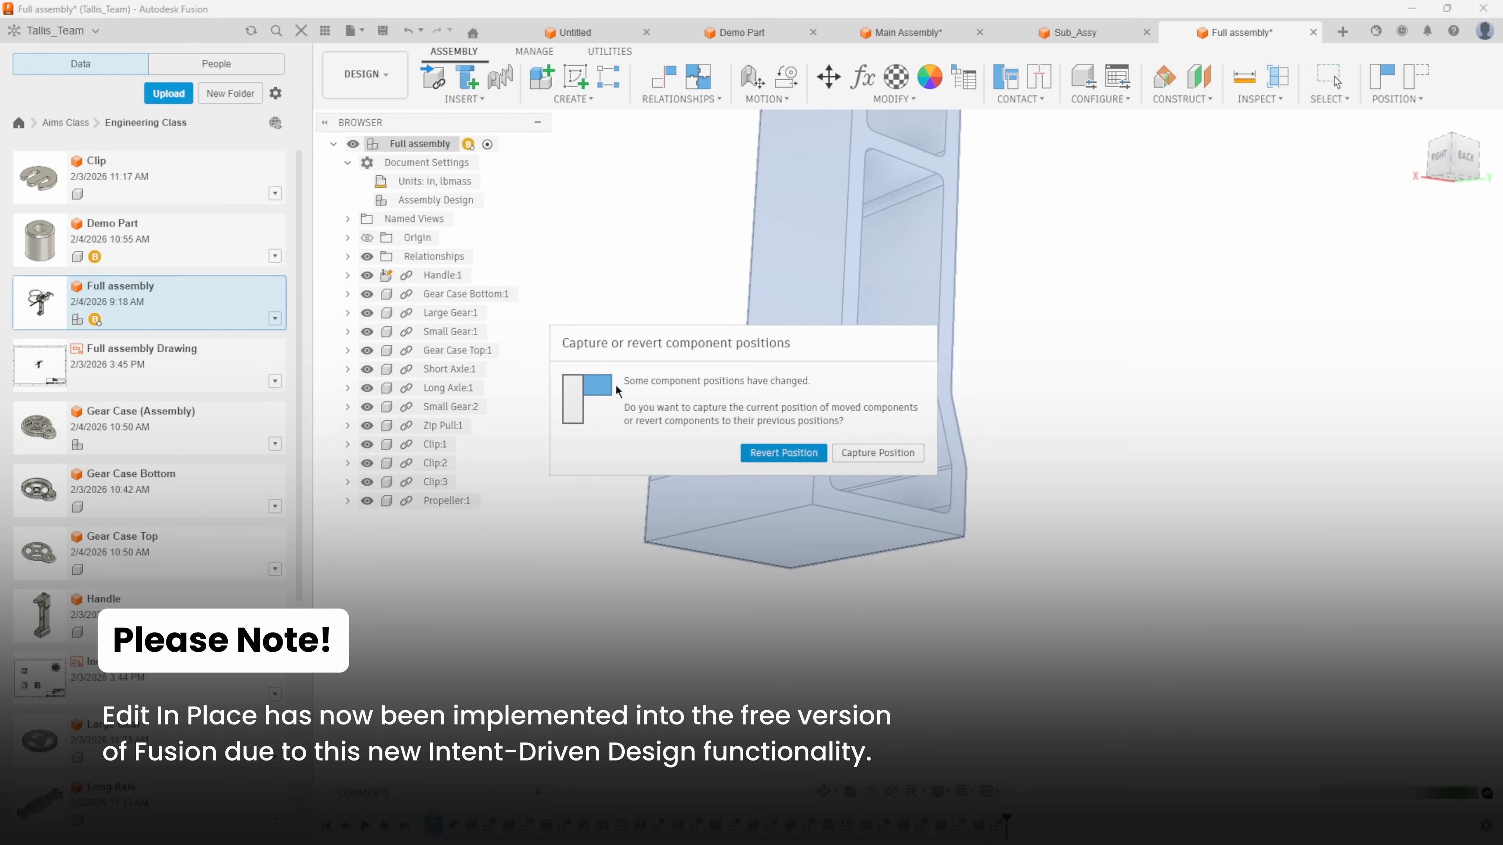
left_click(766, 452)
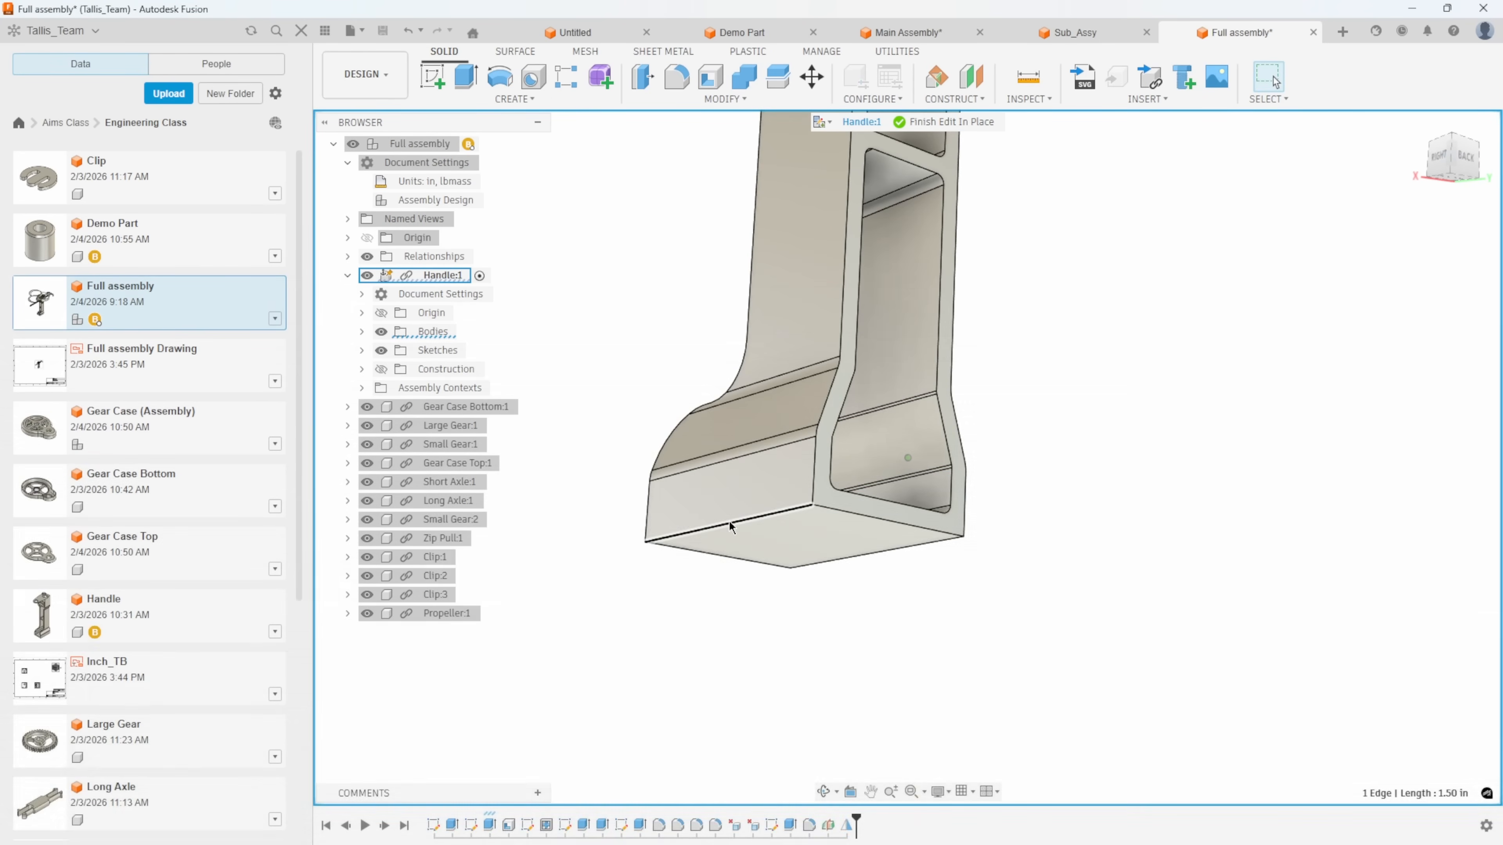
Fillet the two opposite bottom edges of Handle's base with a 0.1 in radius and finish editing in place.
right_click(729, 527)
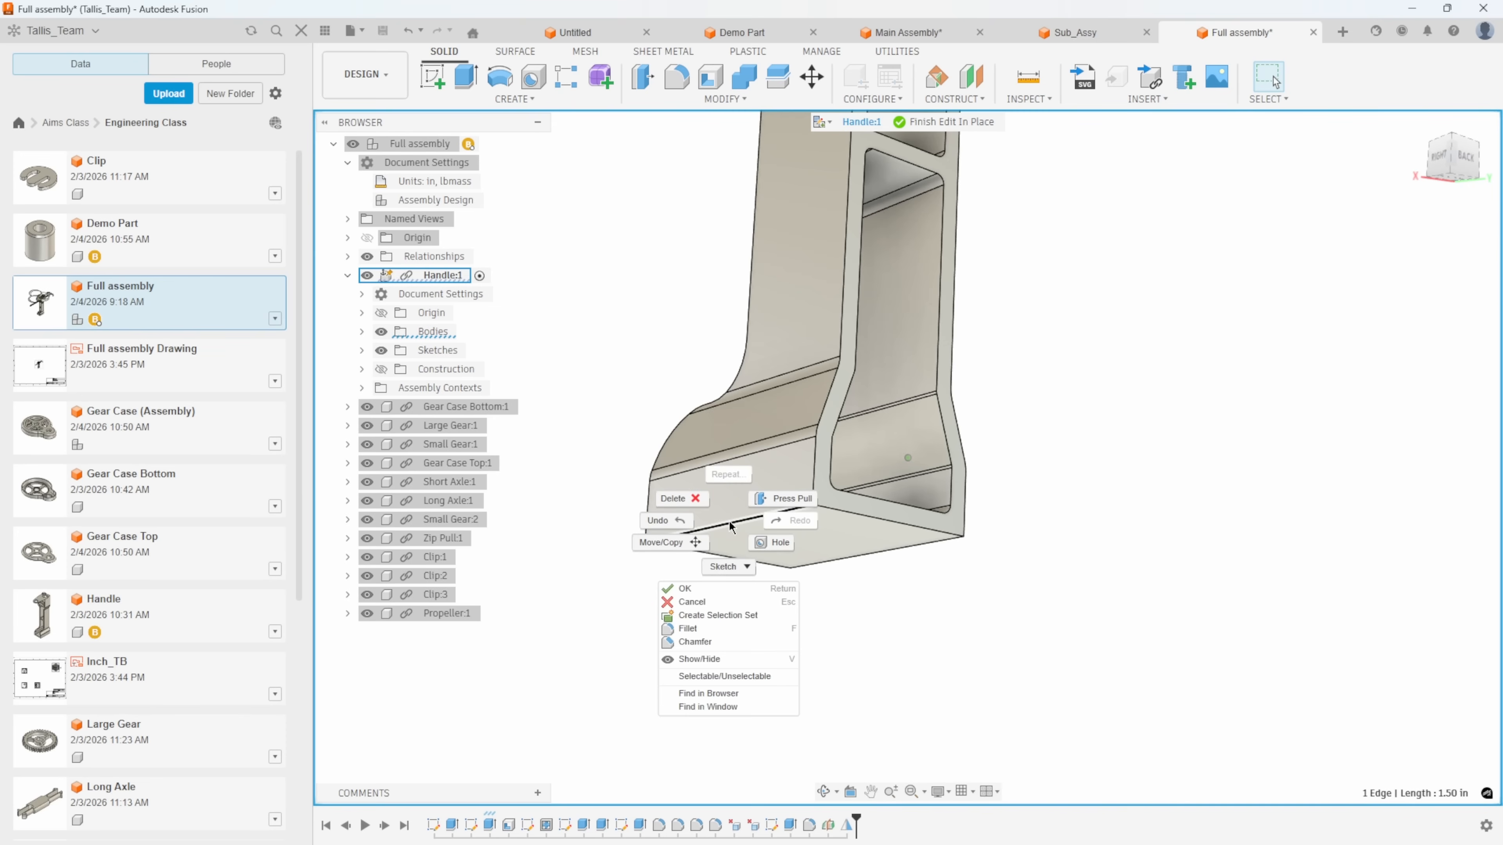
left_click(704, 631)
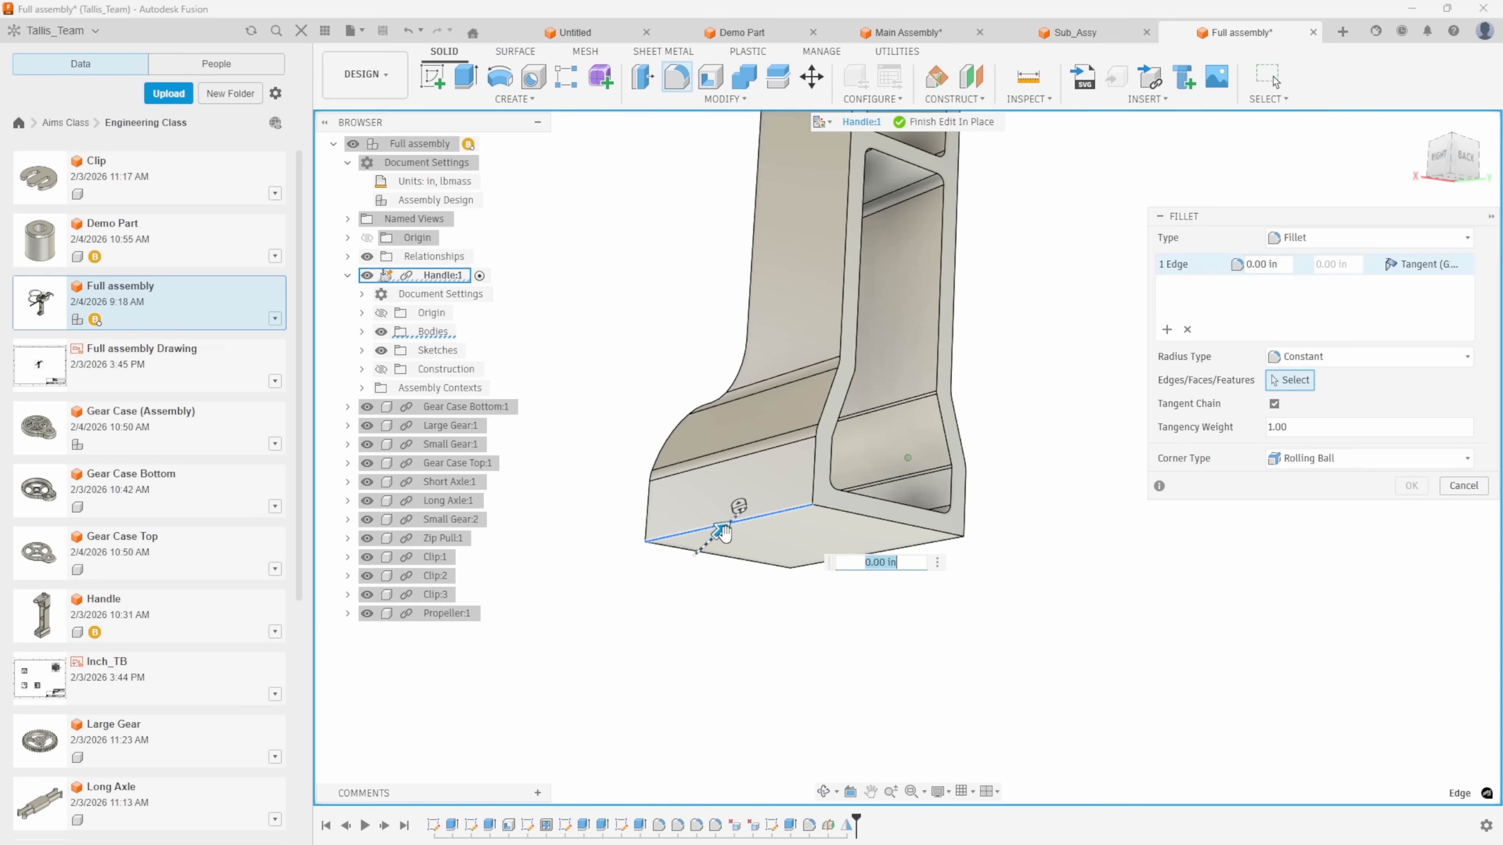
type(".1")
left_click(932, 540)
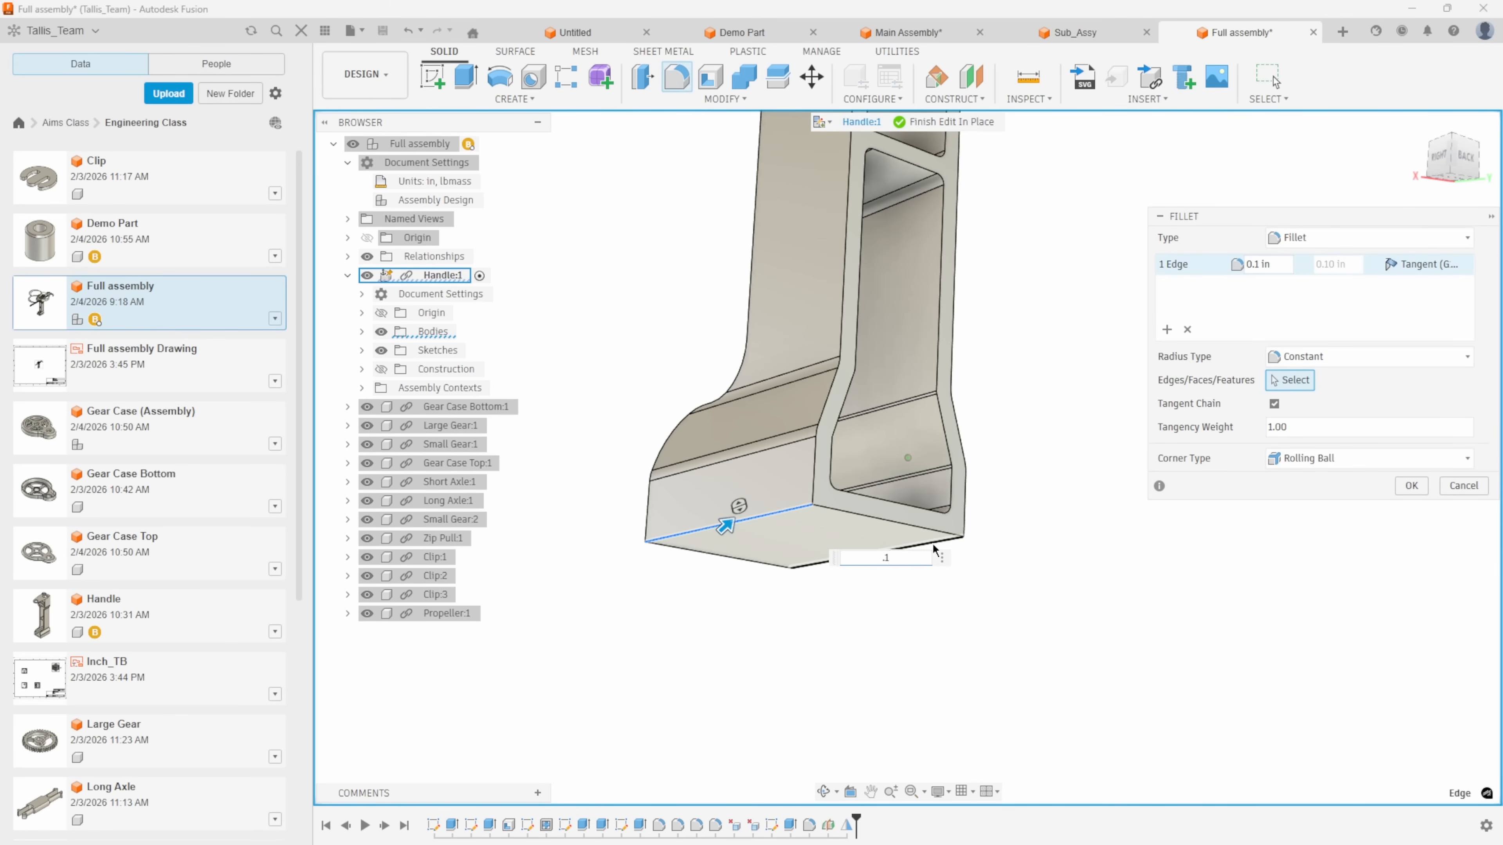
left_click(1411, 486)
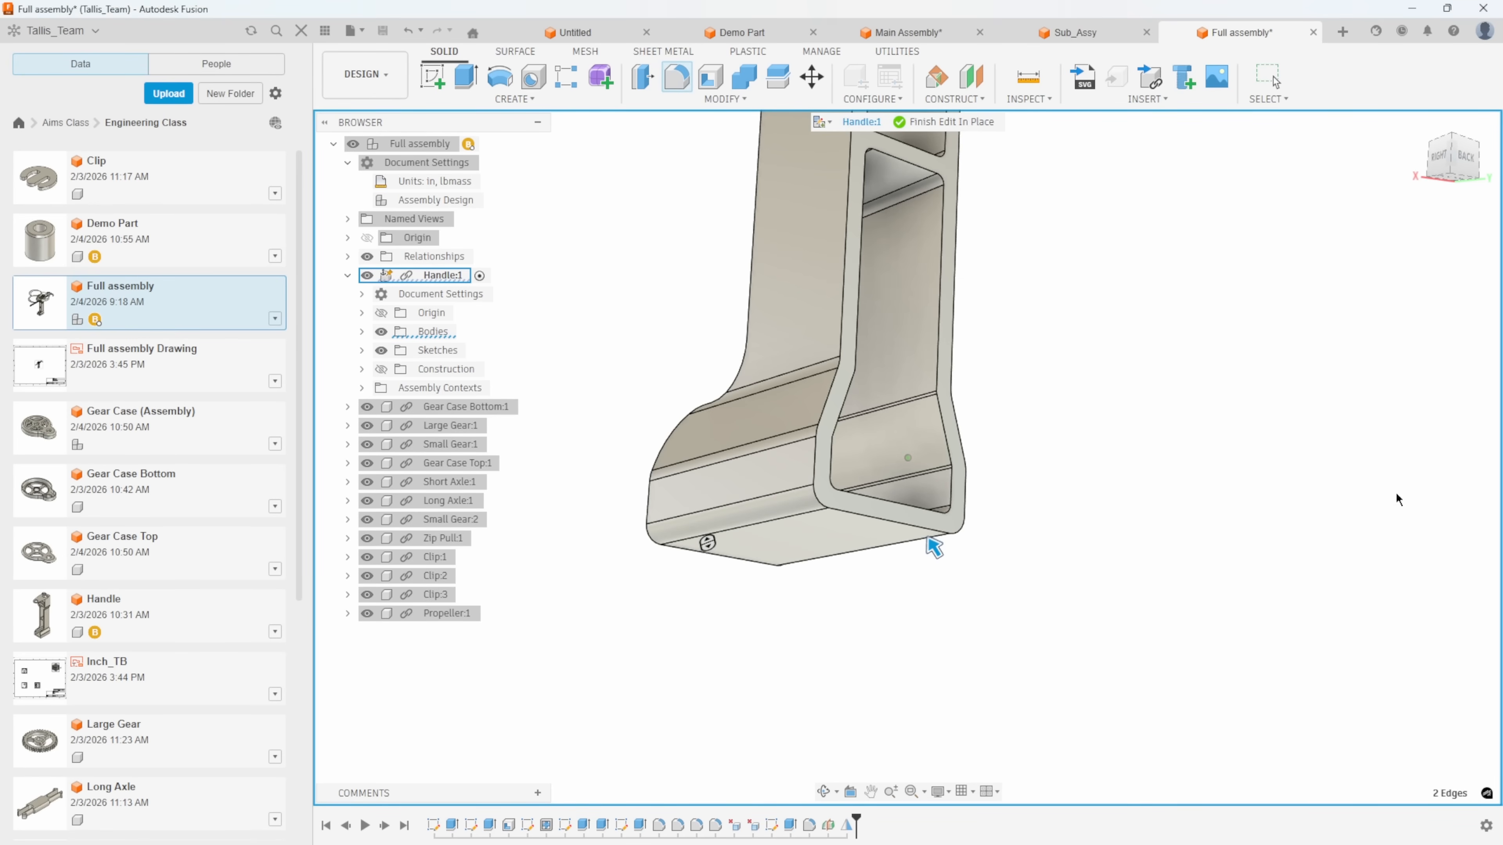
scroll(852, 715, "up", 3)
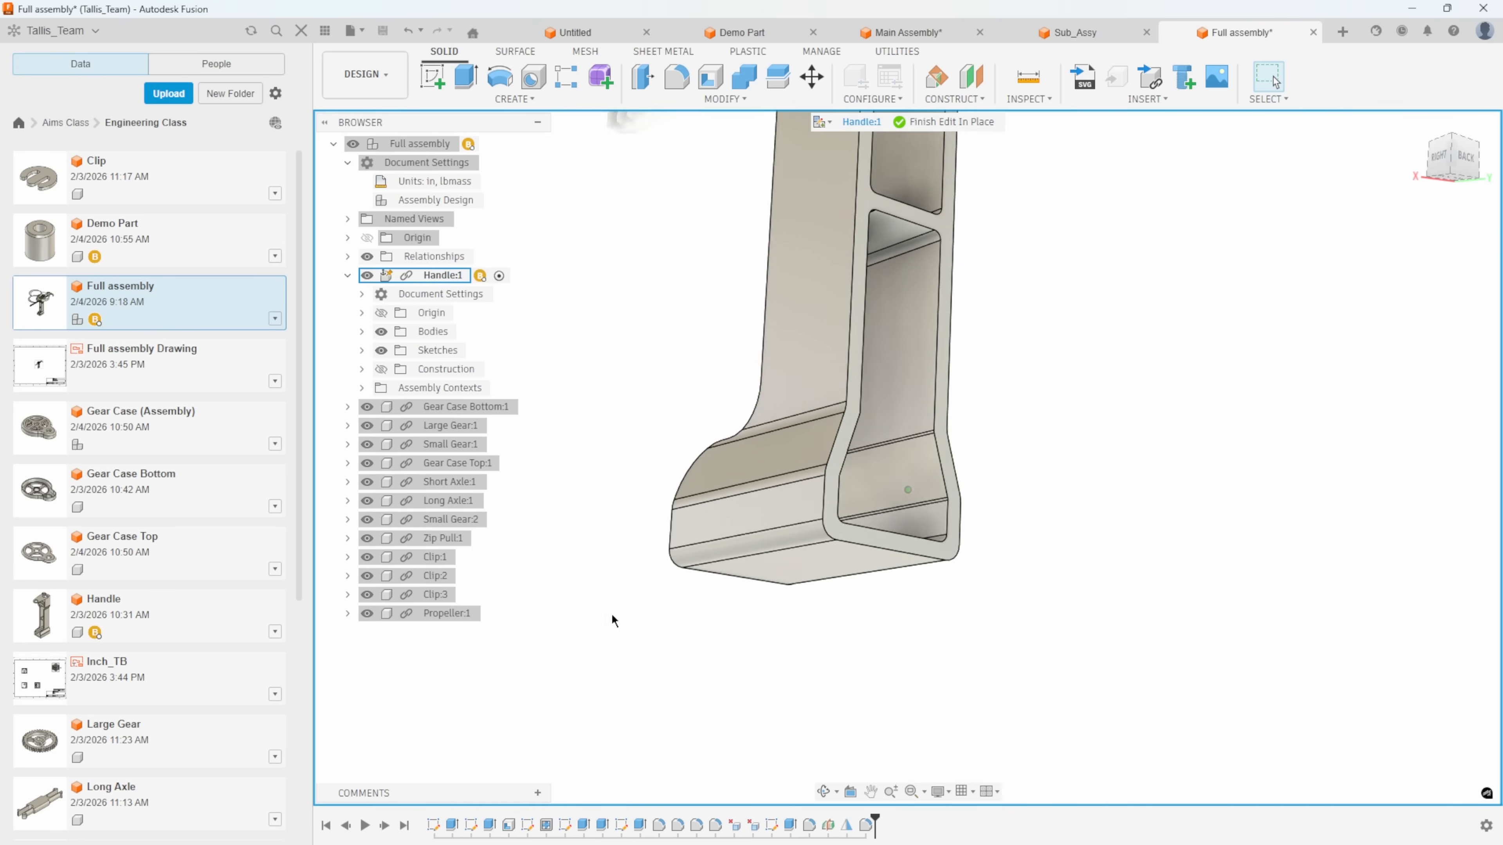
left_click(970, 123)
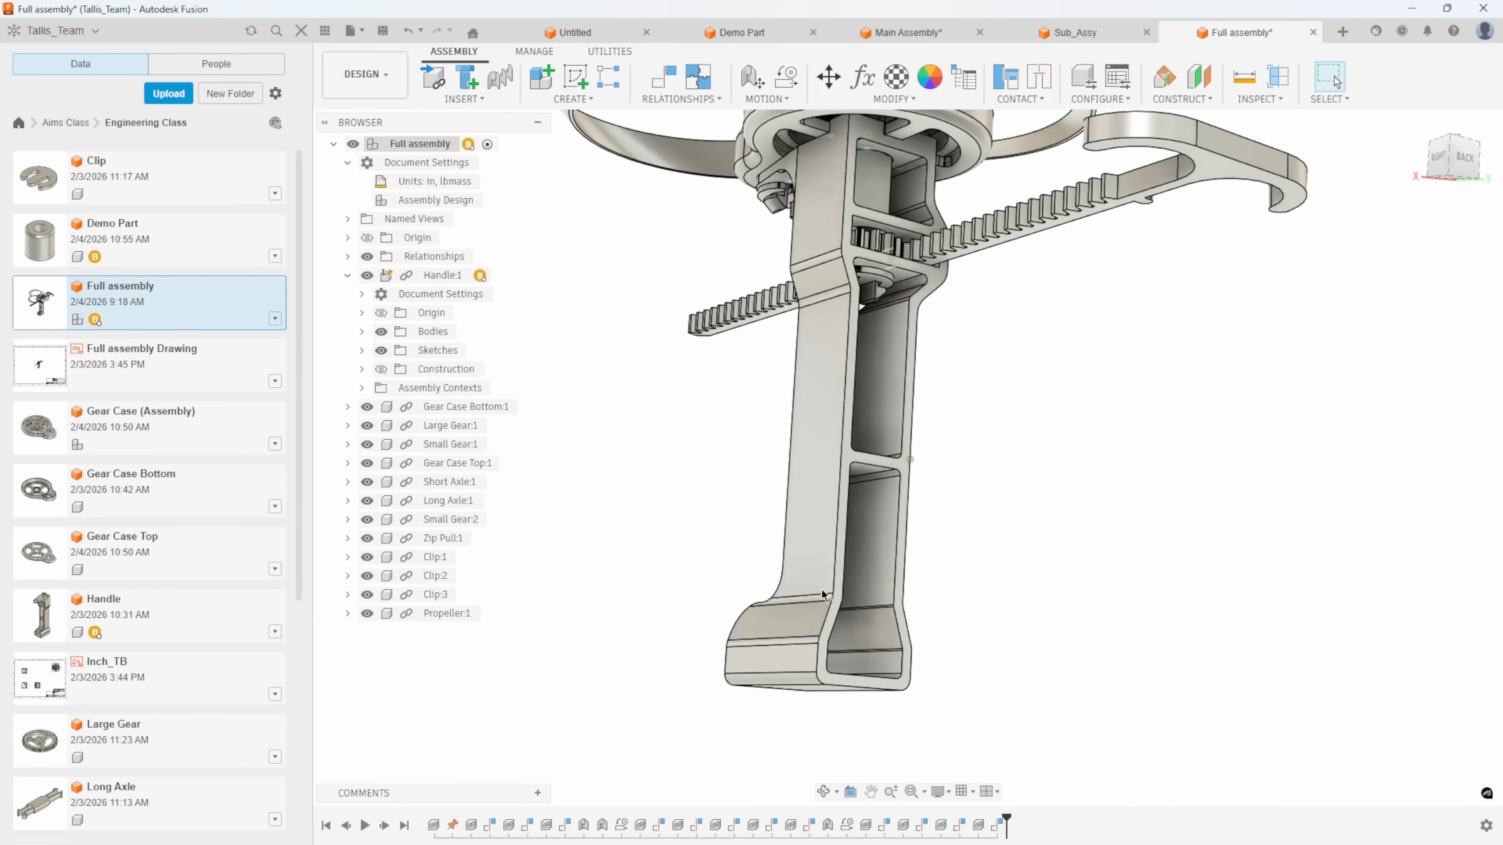
Save Full assembly and open its Handle component as a separate document, expanding its document settings.
middle_click_drag(940, 615, 610, 527, "shift")
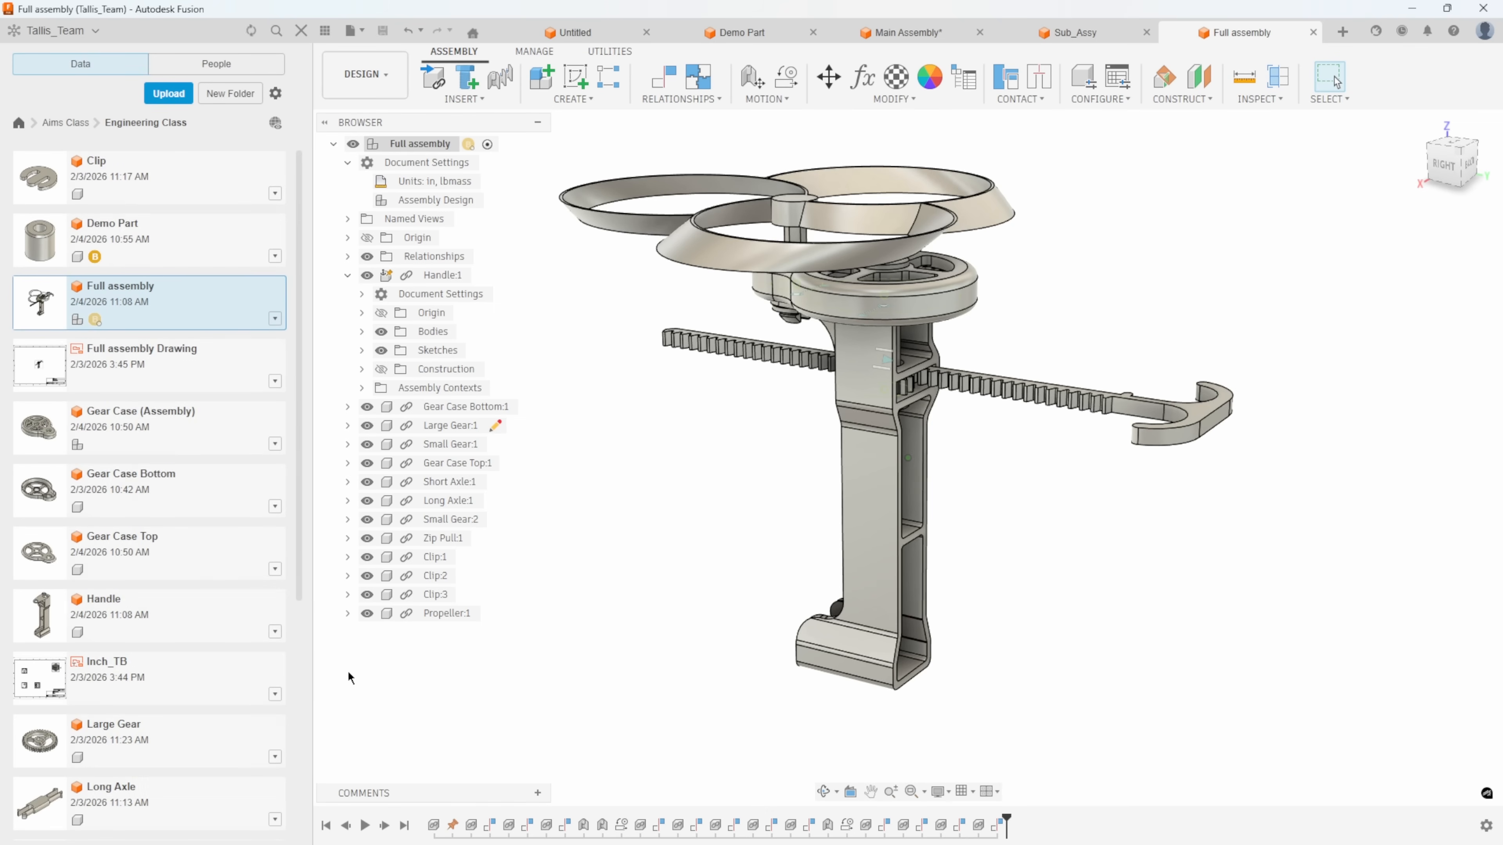
left_click(283, 632)
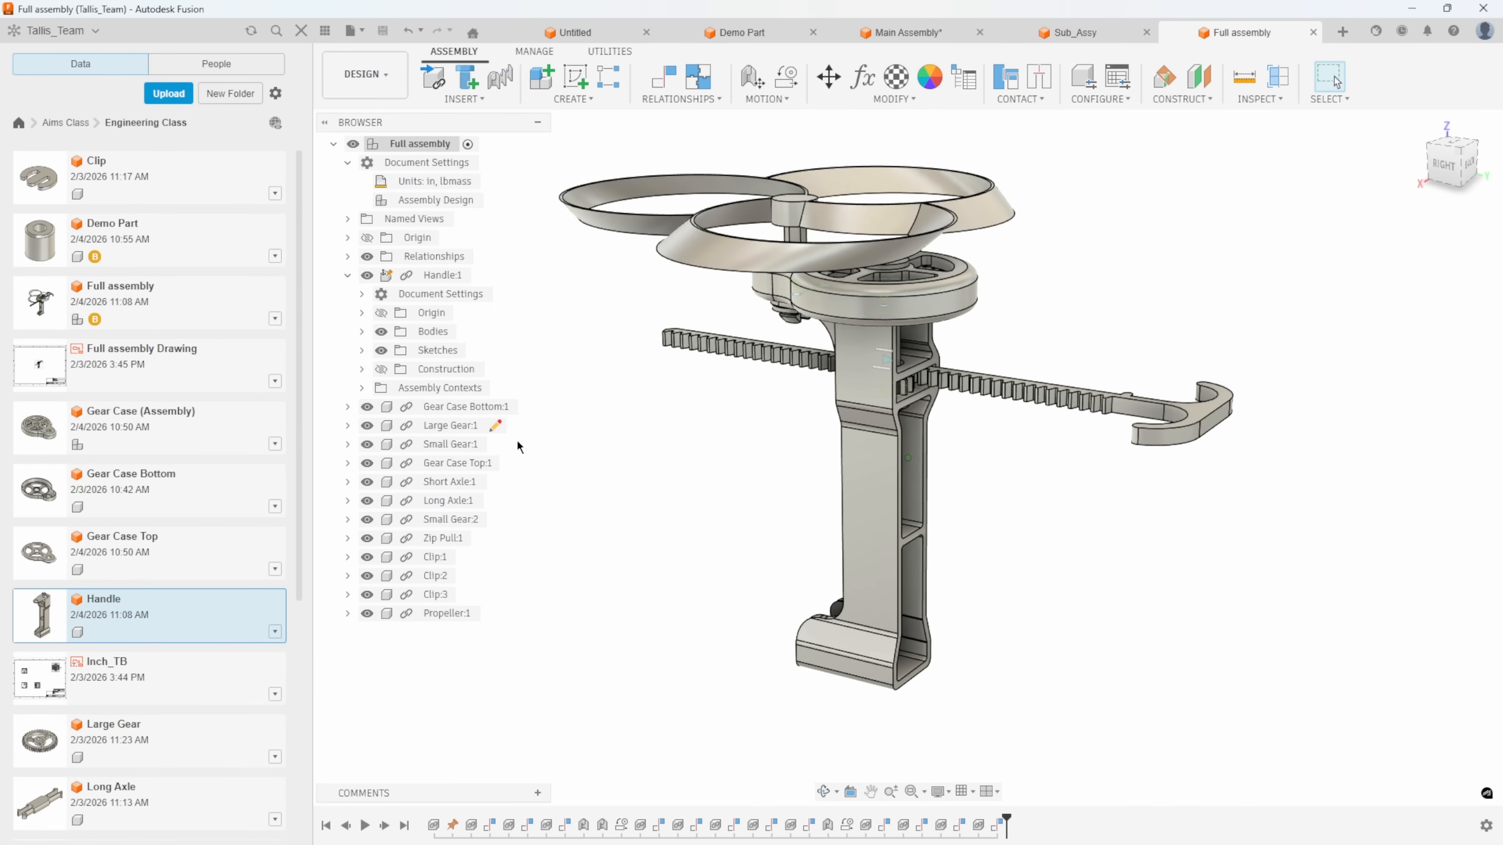
right_click(445, 276)
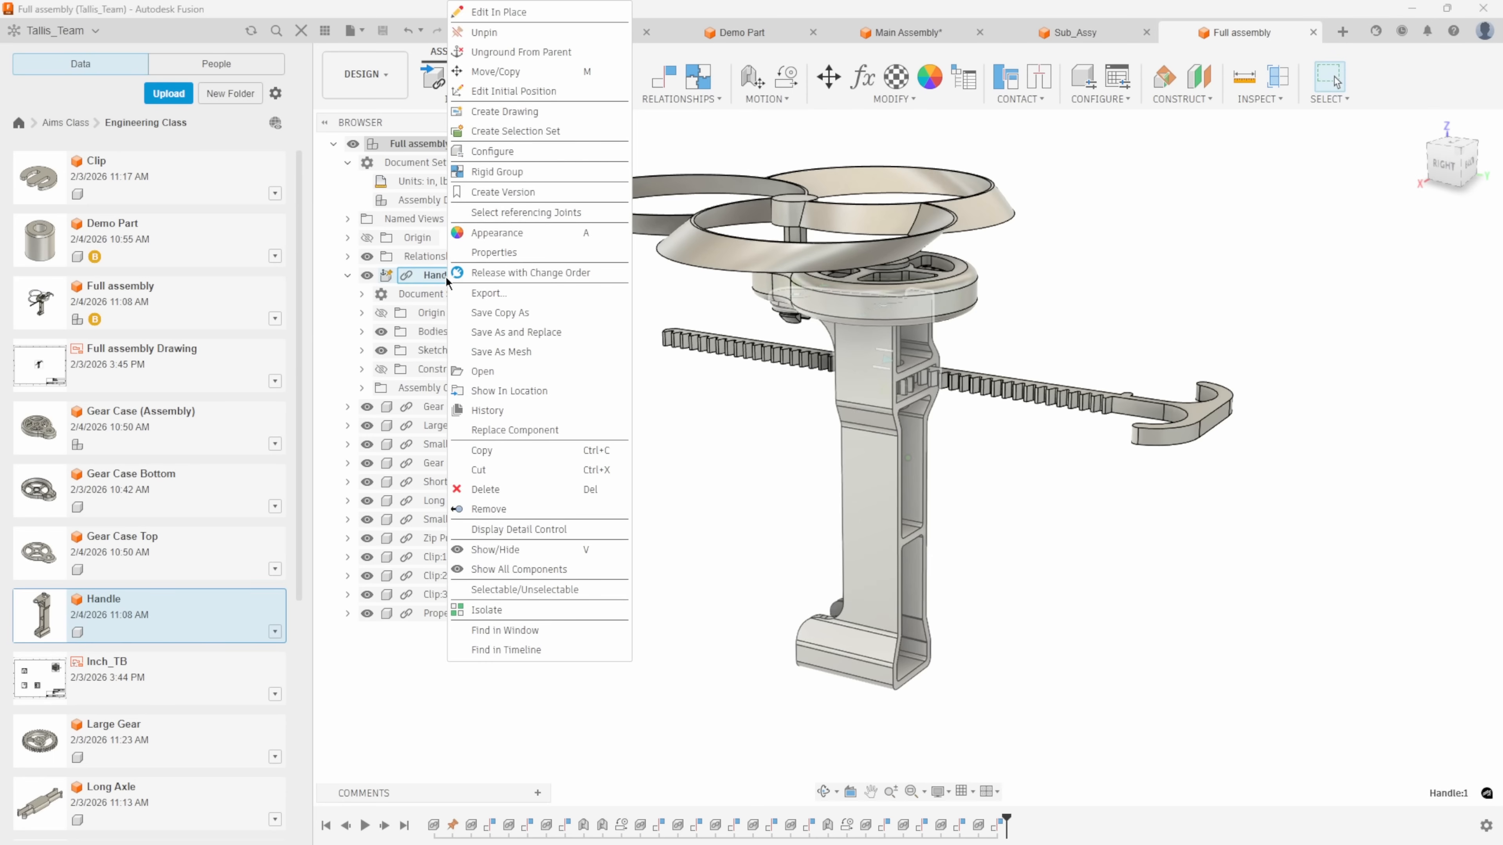
left_click(487, 372)
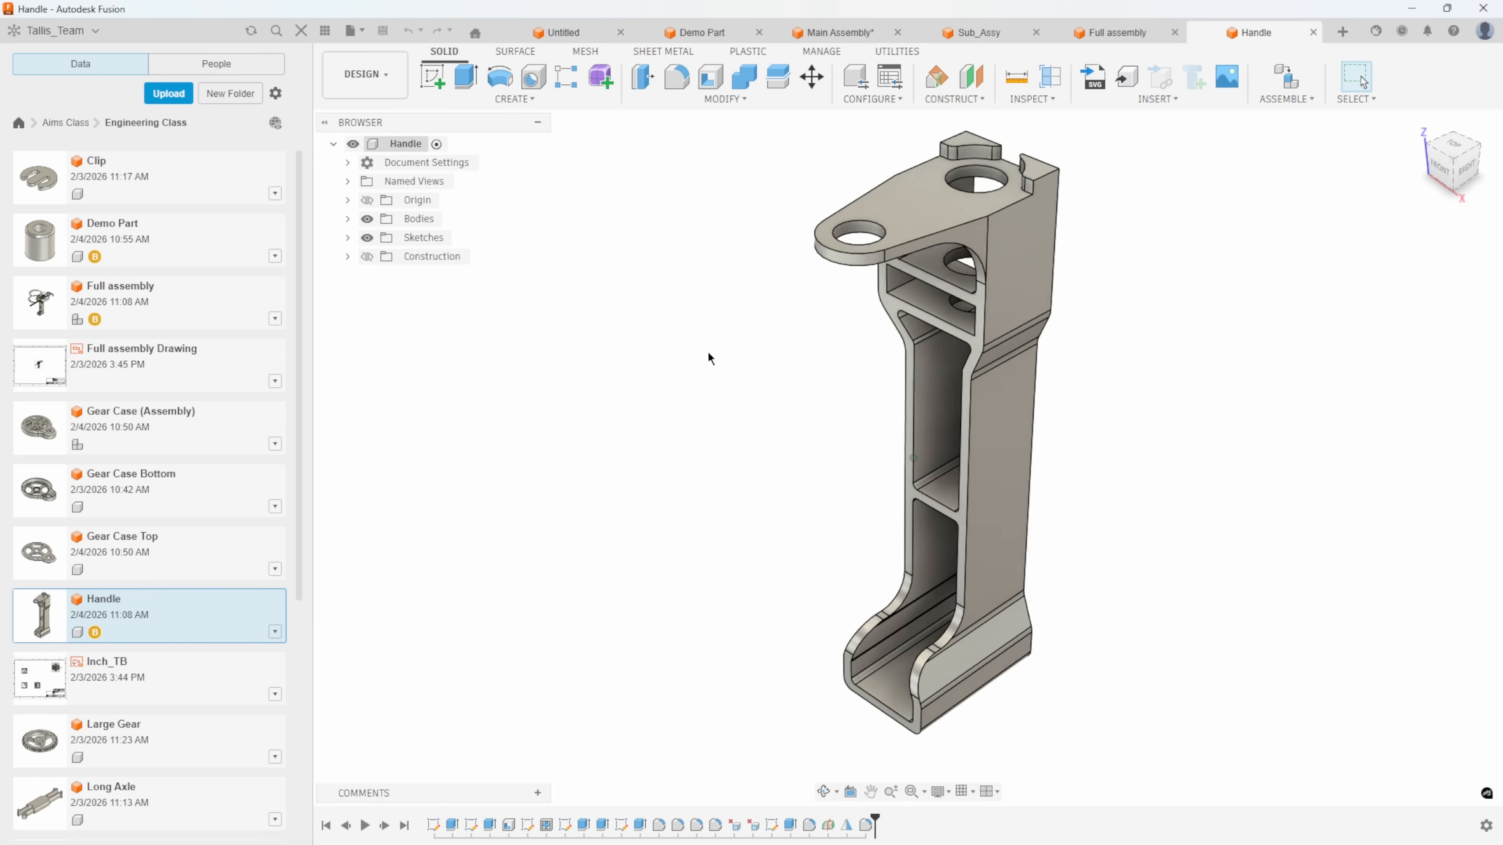
left_click(348, 162)
mouse_move(415, 201)
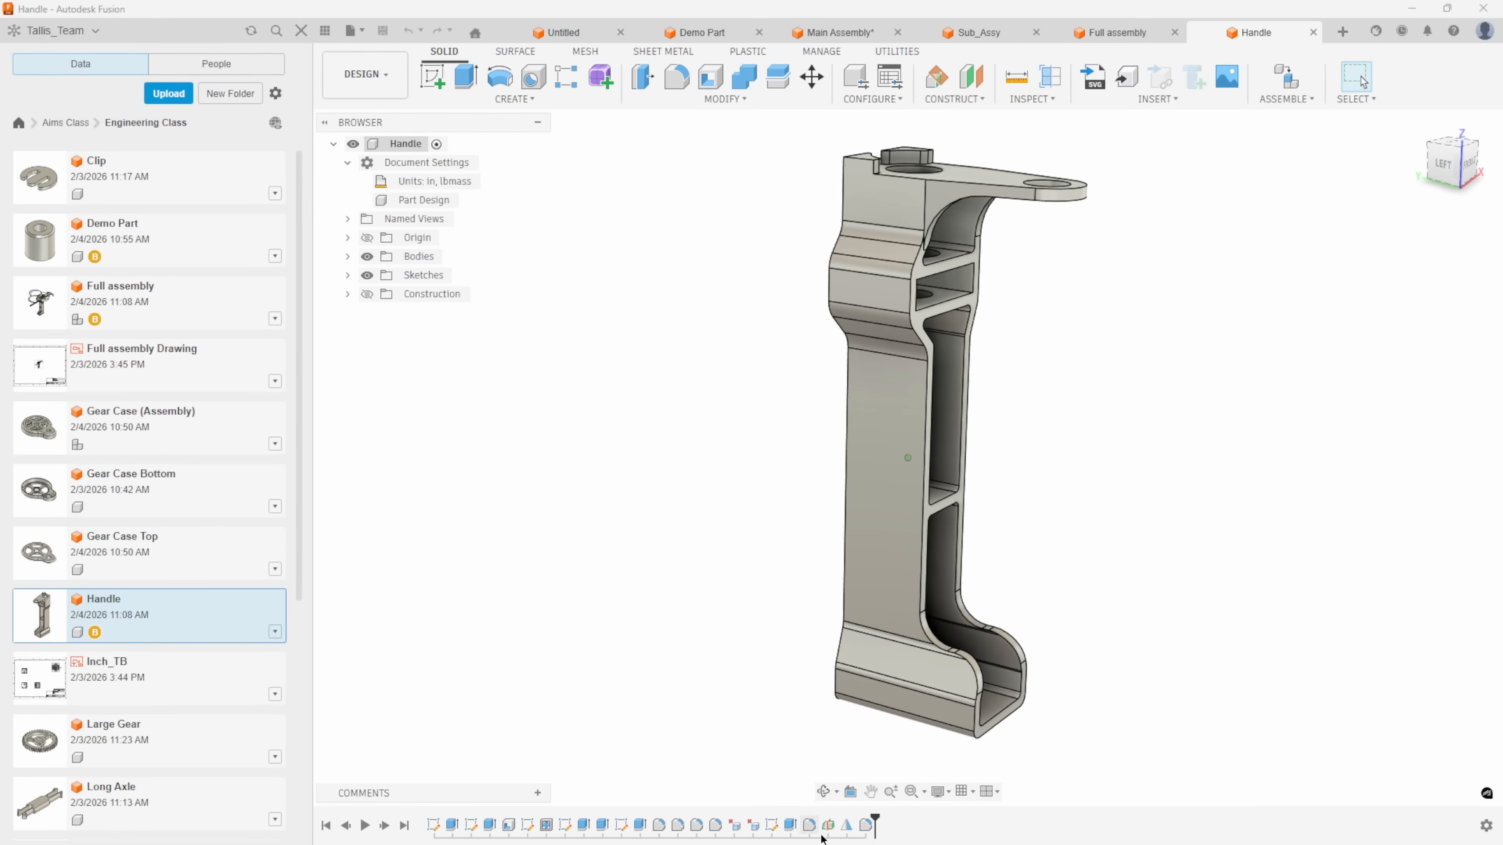
Cut a simple hole 0.503 in in diameter and 0.80 in deep, with a 118.0 deg drill point, into Handle's broad side face.
middle_click_drag(527, 612, 910, 474, "shift")
scroll(819, 425, "up", 3)
middle_click_drag(819, 425, 533, 85, "shift")
left_click(532, 85)
middle_click_drag(779, 378, 848, 437, "shift")
left_click(783, 413)
left_click_drag(842, 416, 828, 416)
middle_click_drag(832, 439, 848, 441, "shift")
left_click_drag(795, 453, 813, 441)
middle_click_drag(976, 464, 1097, 577, "shift")
left_click(1411, 654)
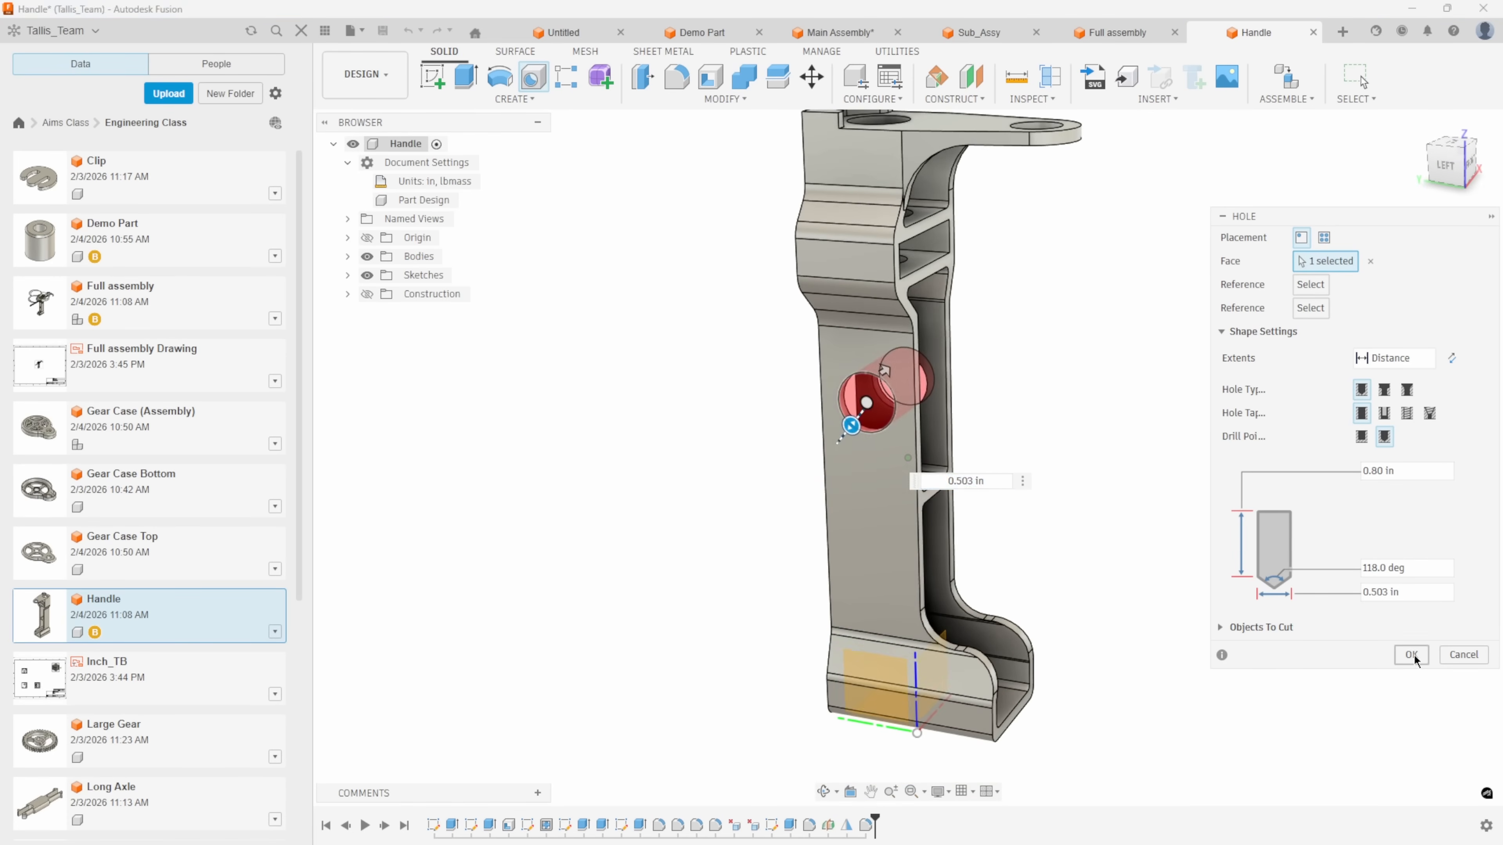
Save Handle and update the out-of-date Handle component in Full assembly to its latest version.
middle_click_drag(658, 396, 687, 140, "shift")
middle_click(687, 134)
middle_click(687, 133)
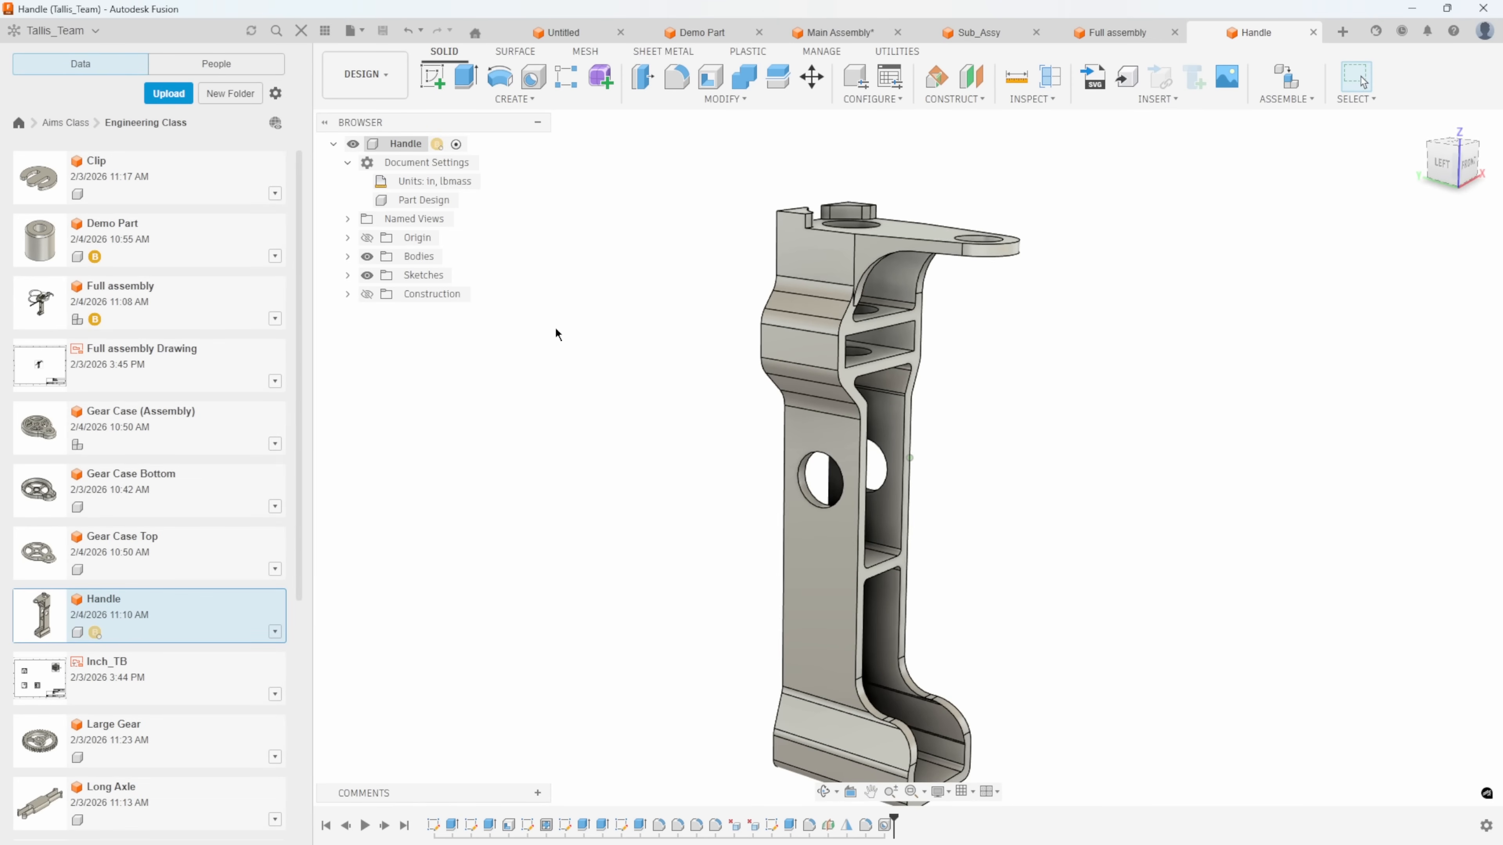
left_click(1103, 32)
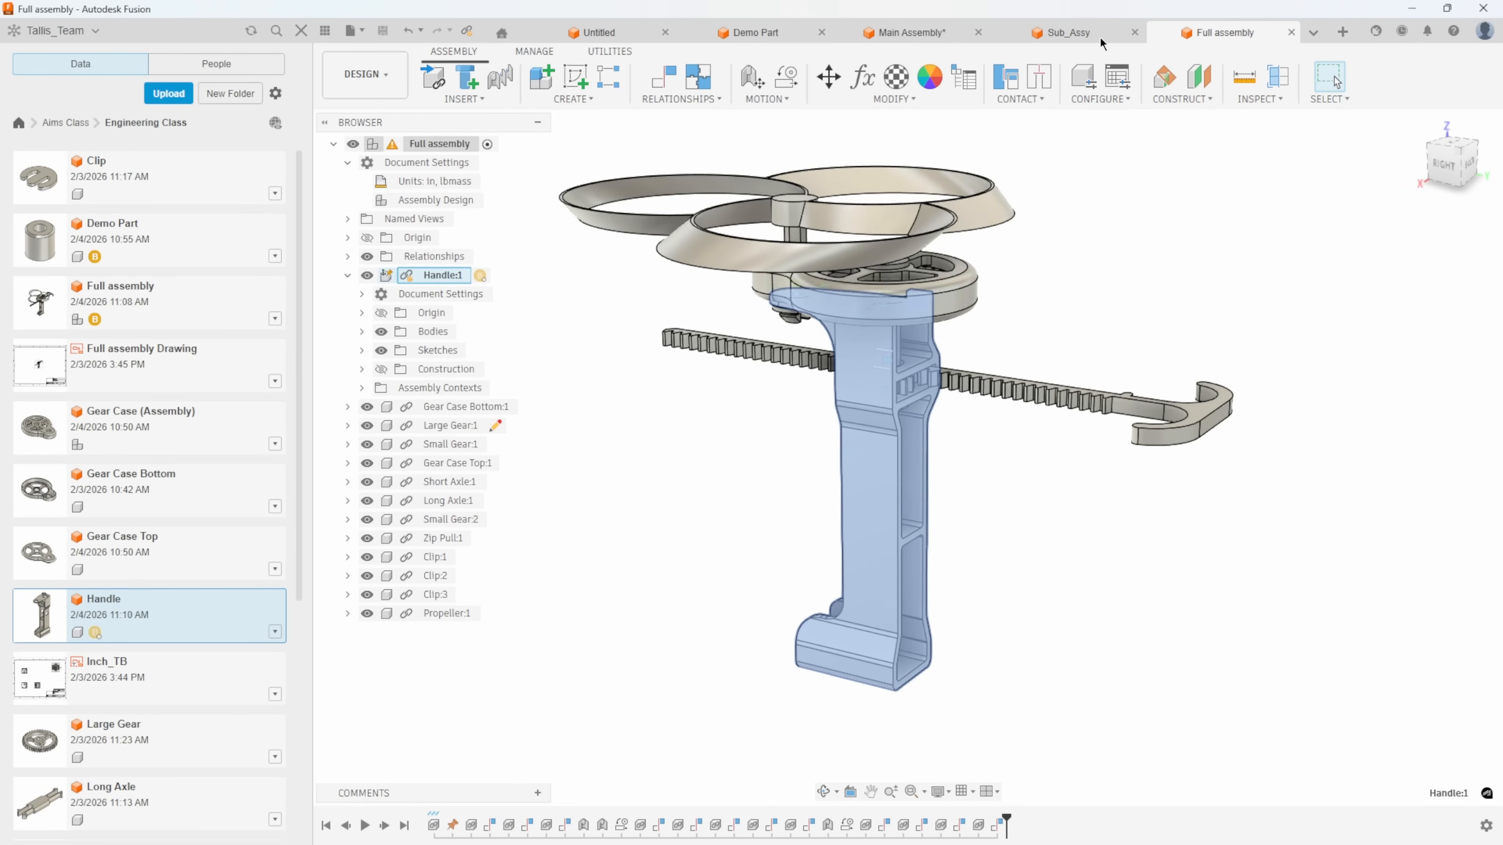
mouse_move(392, 148)
mouse_move(413, 287)
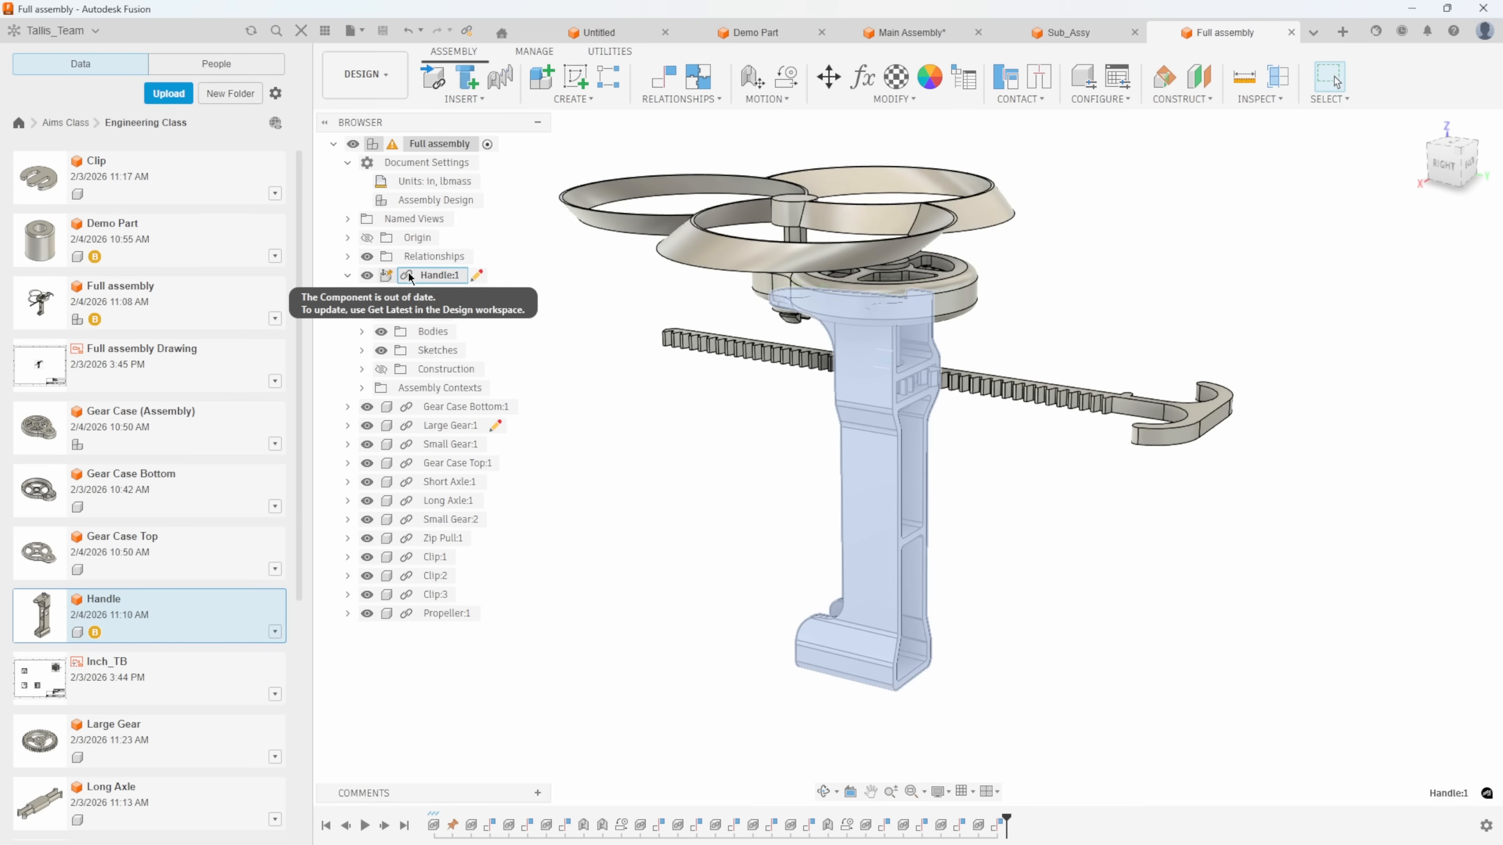
left_click(408, 277)
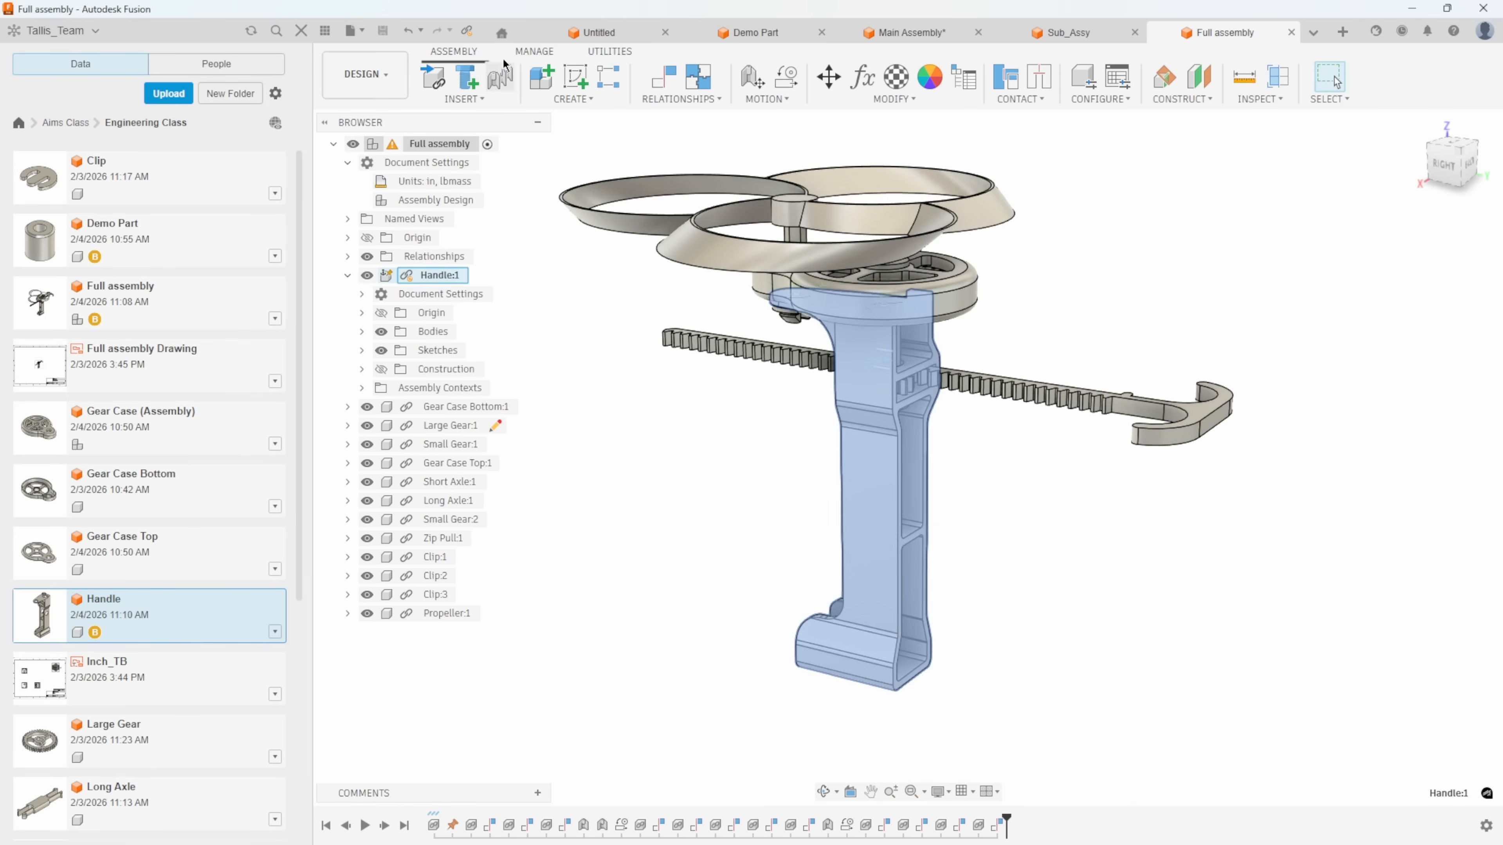
left_click(469, 35)
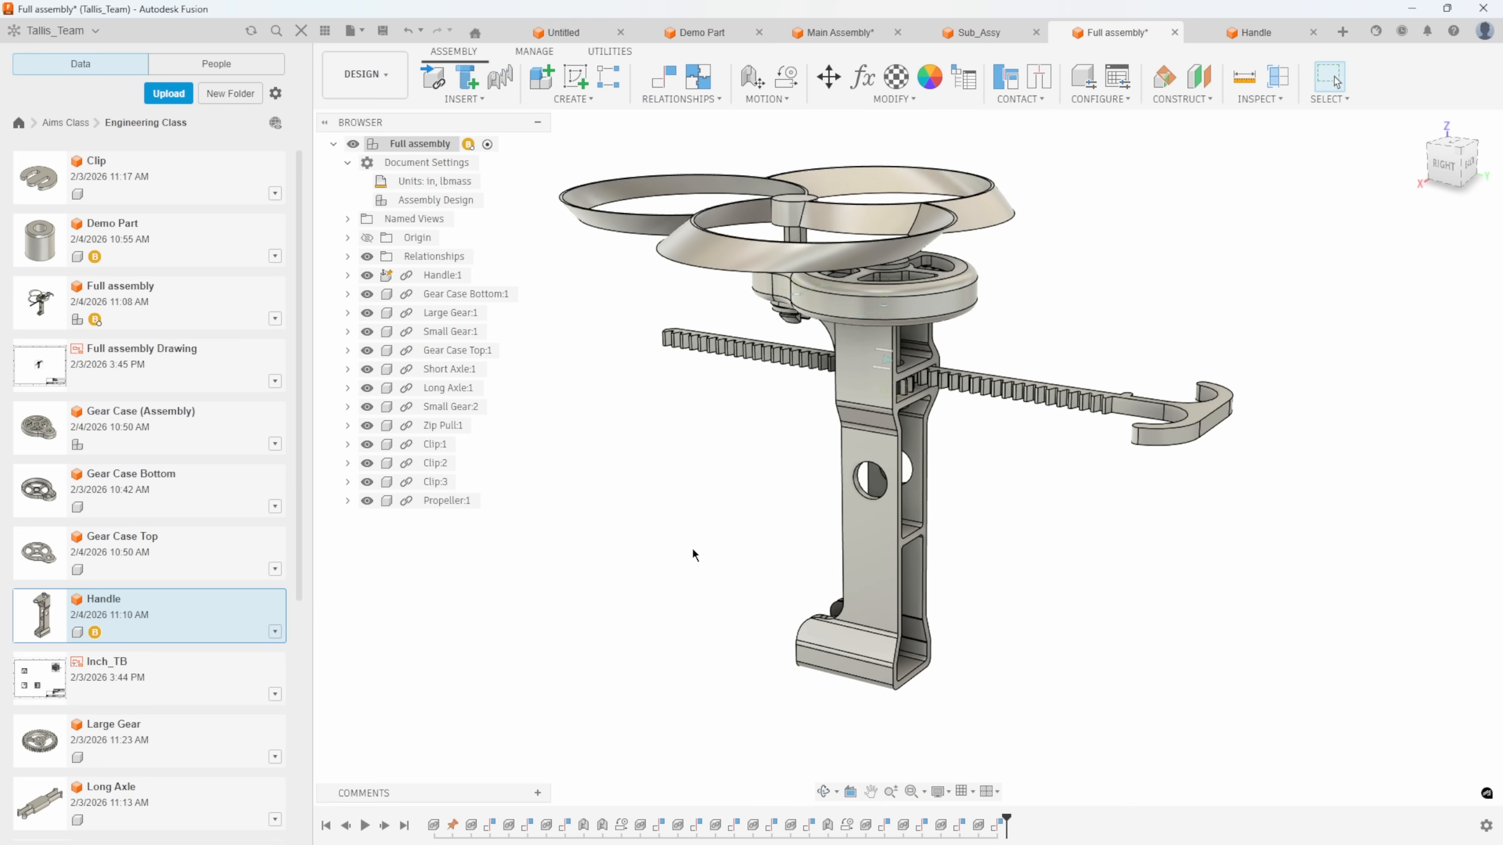
mouse_move(736, 548)
middle_mouse_down("shift")
mouse_move(770, 501)
mouse_move(741, 531)
middle_mouse_up("shift")
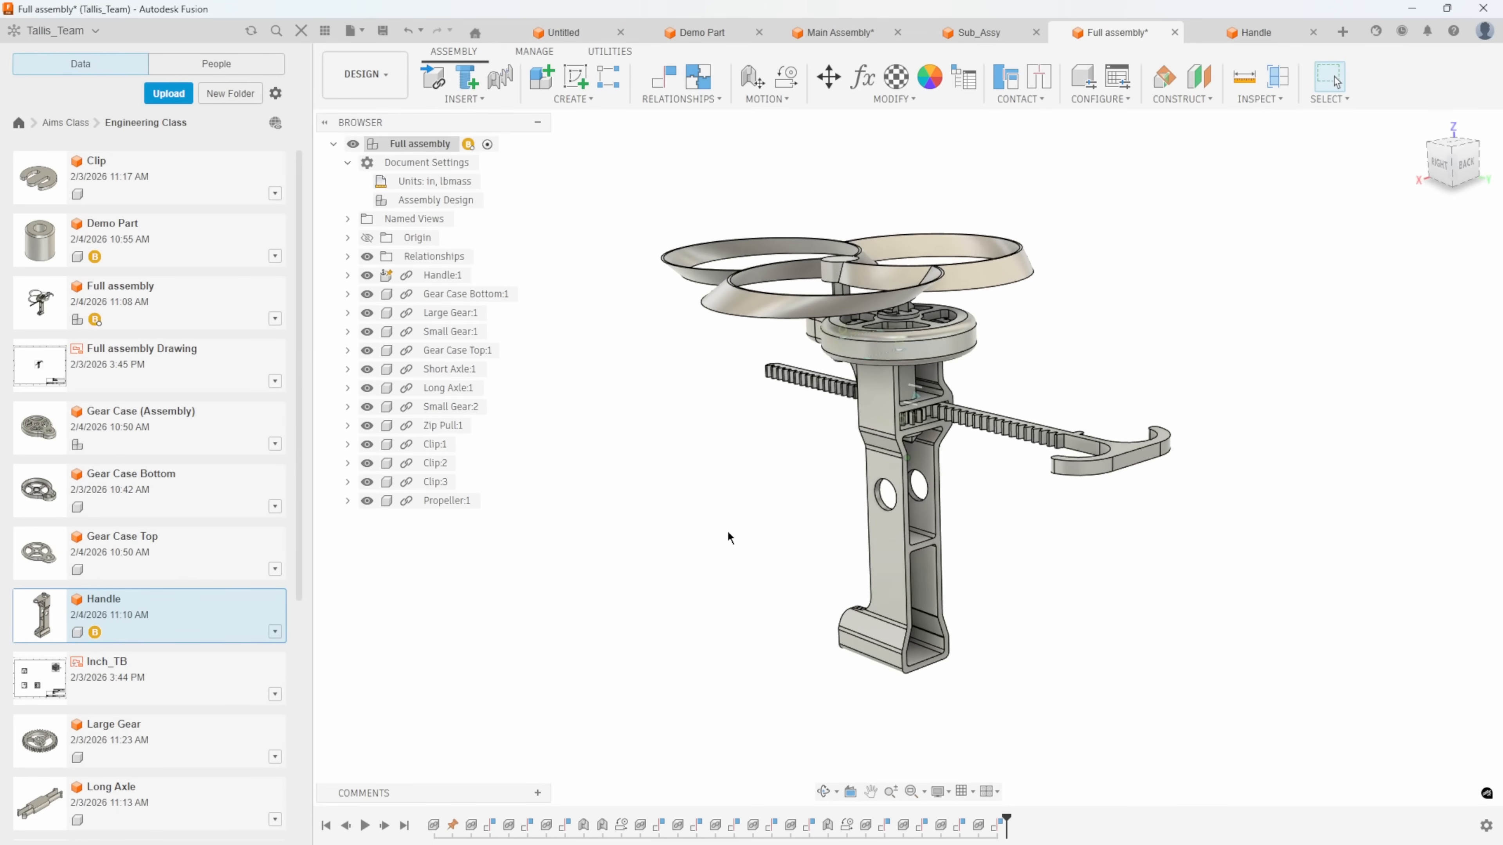
Create a new hybrid design with inch length and lbmass mass units, and hide the data panel.
left_click(1343, 34)
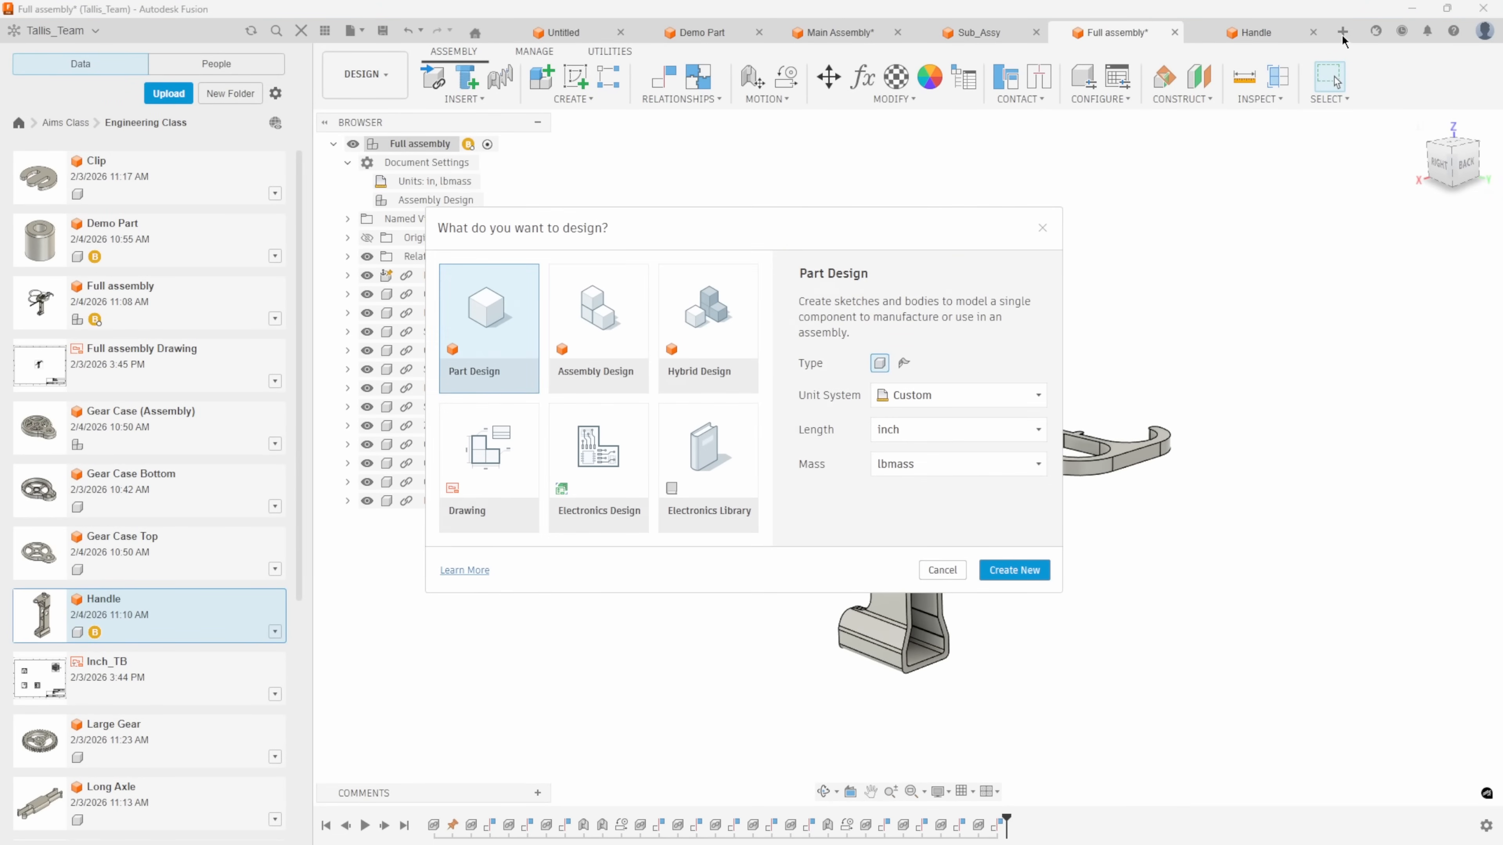
left_click(712, 317)
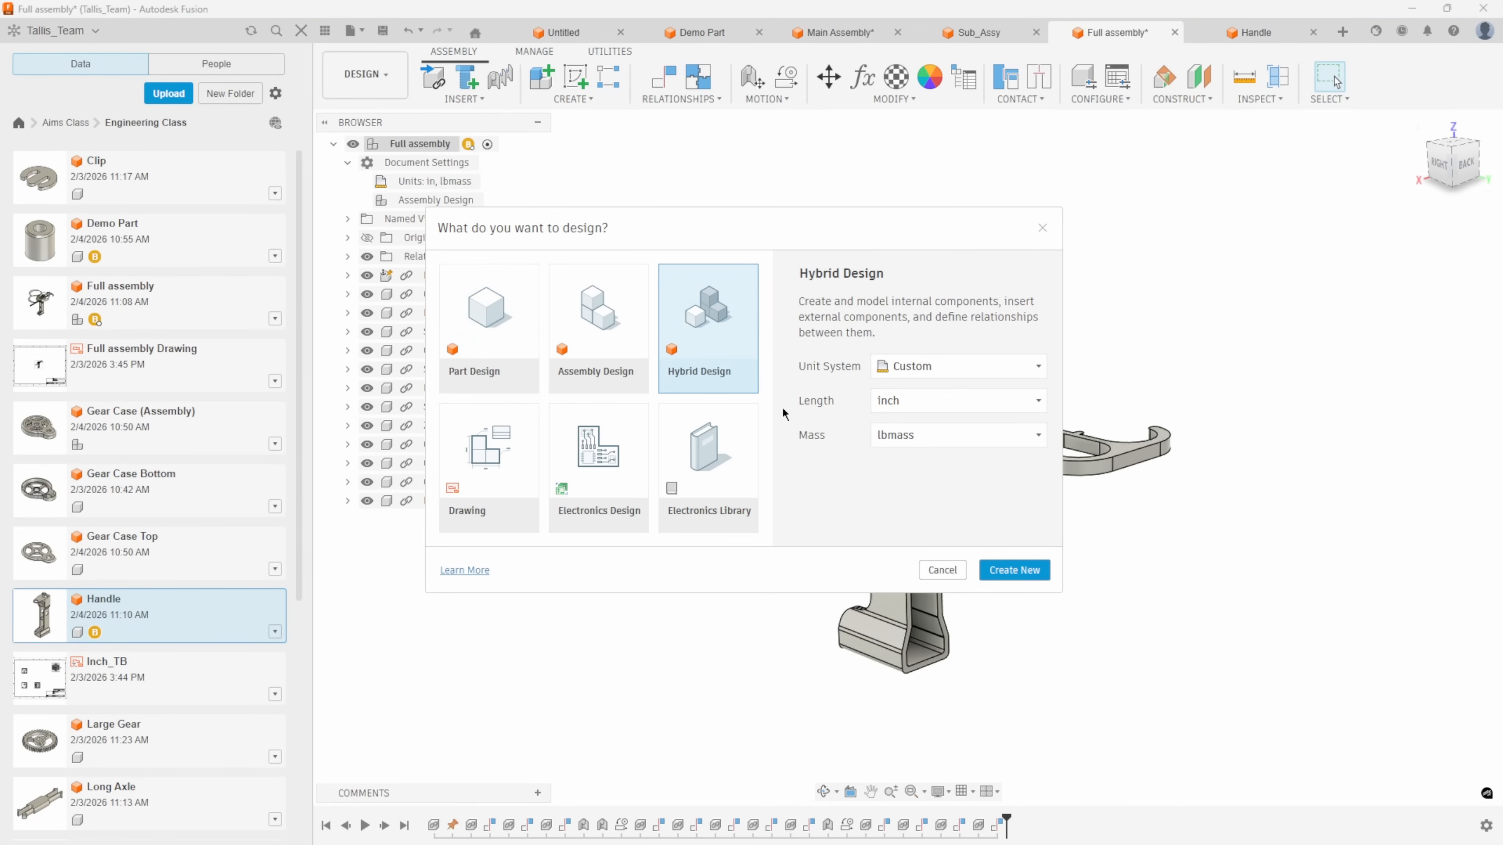
left_click(1013, 570)
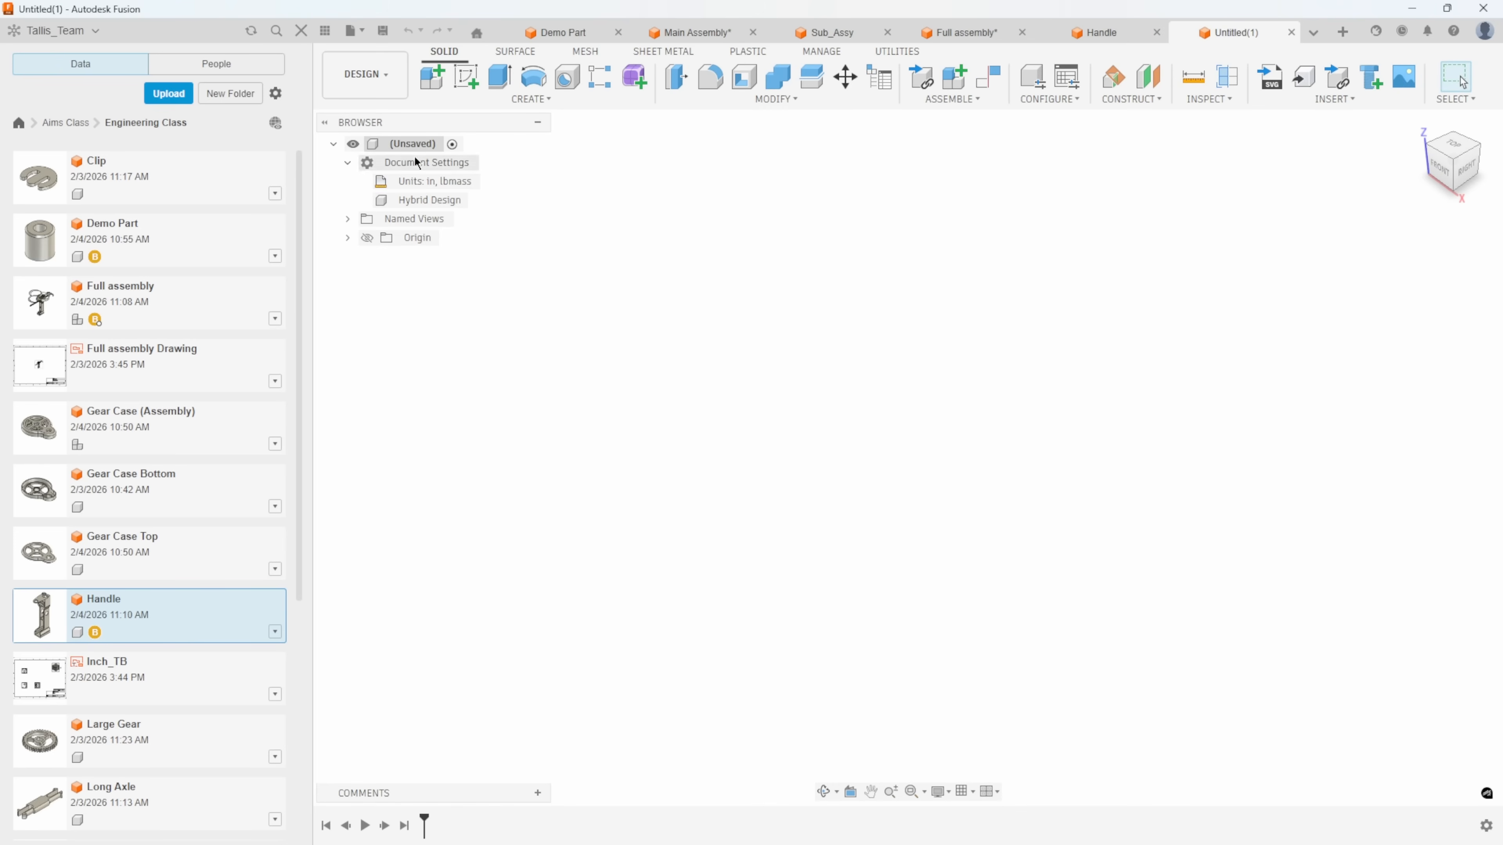
left_click(326, 32)
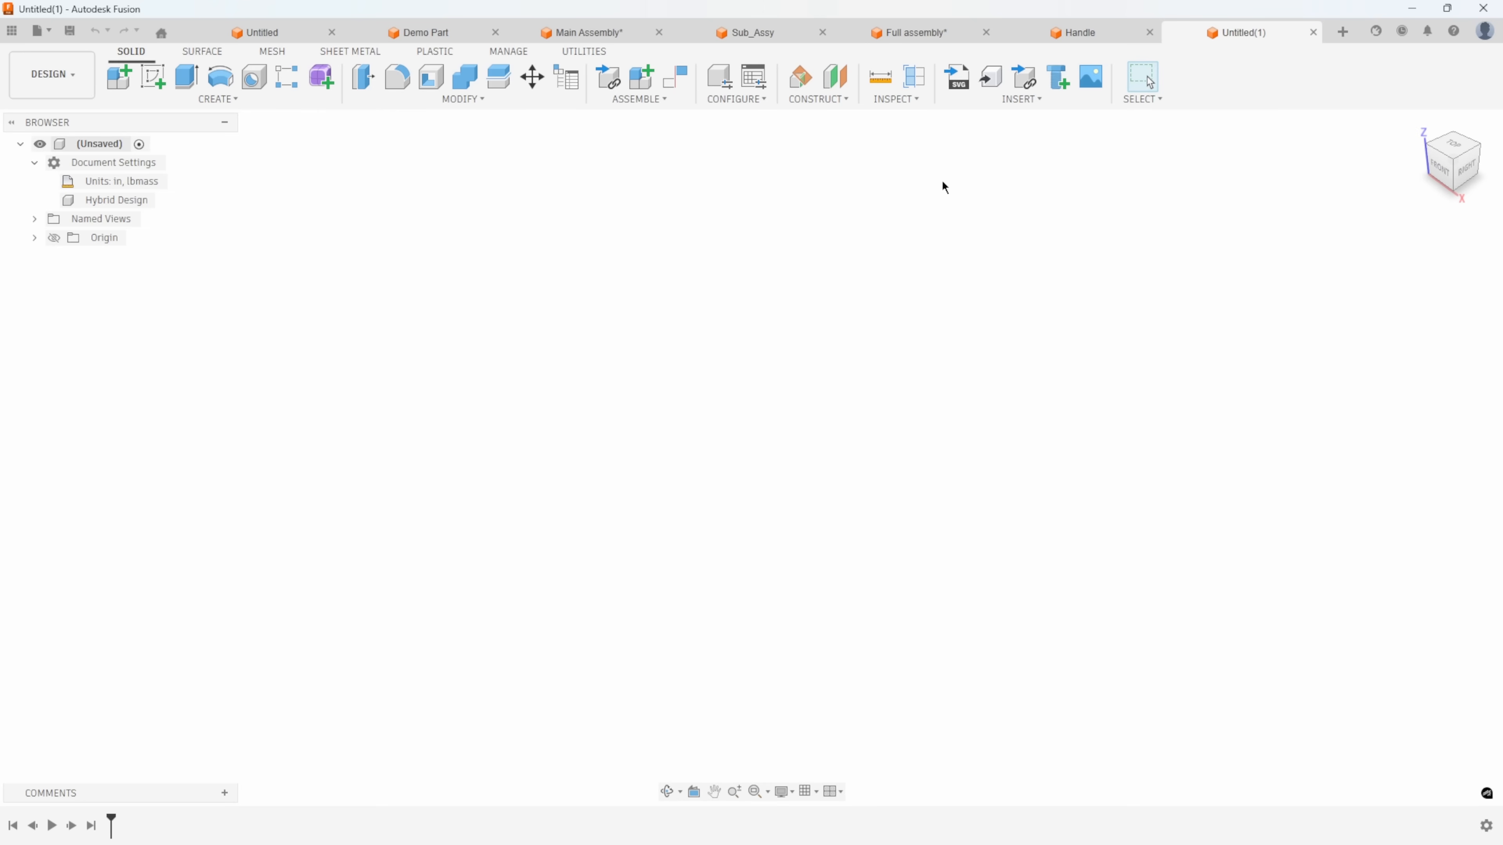
left_click(627, 100)
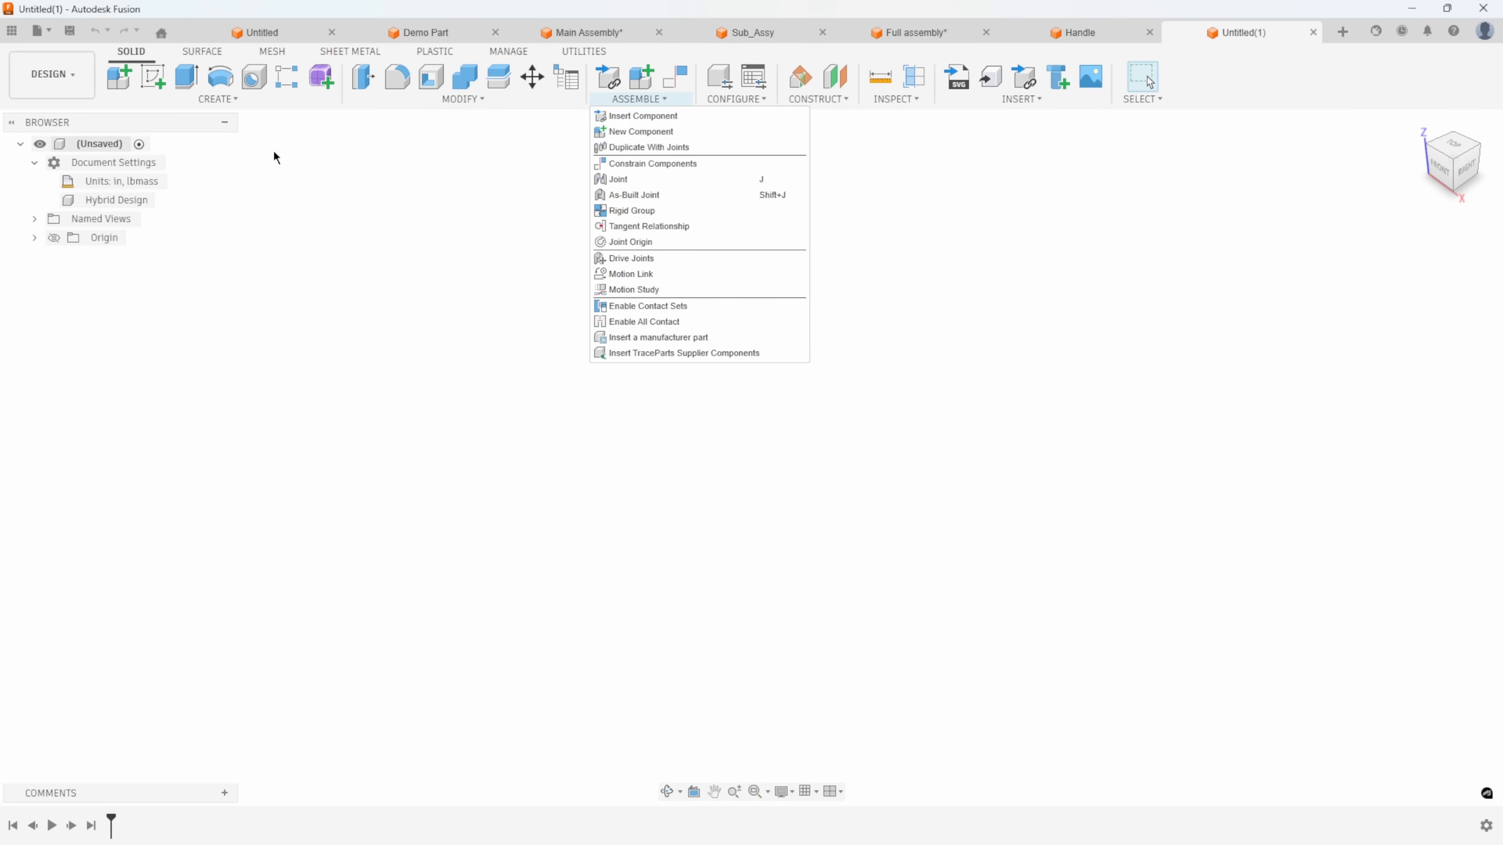
left_click(438, 157)
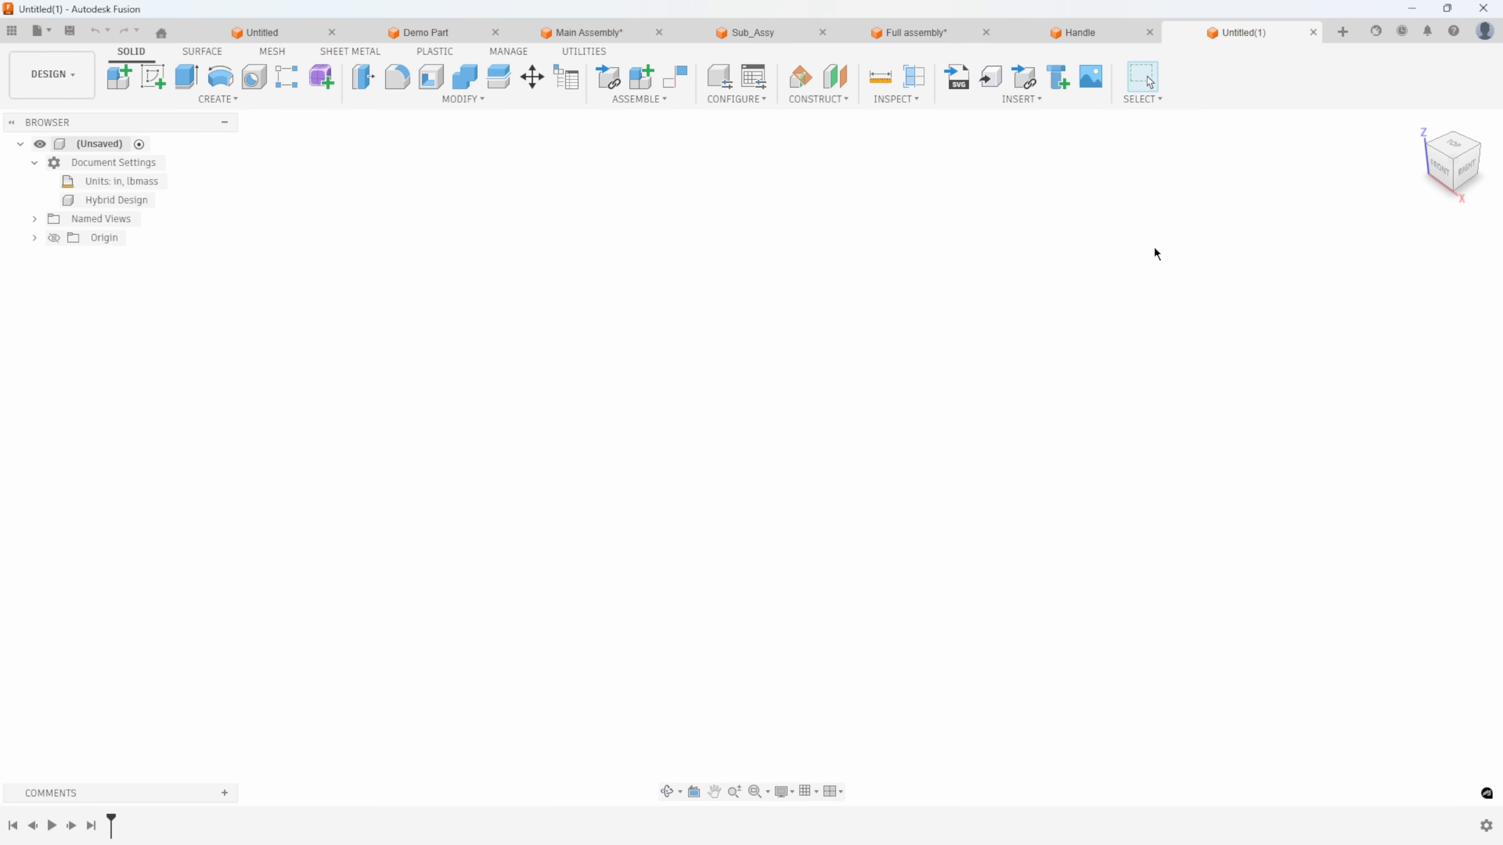
Set the default design type to Hybrid Design in the general preferences and apply the change.
left_click(1484, 42)
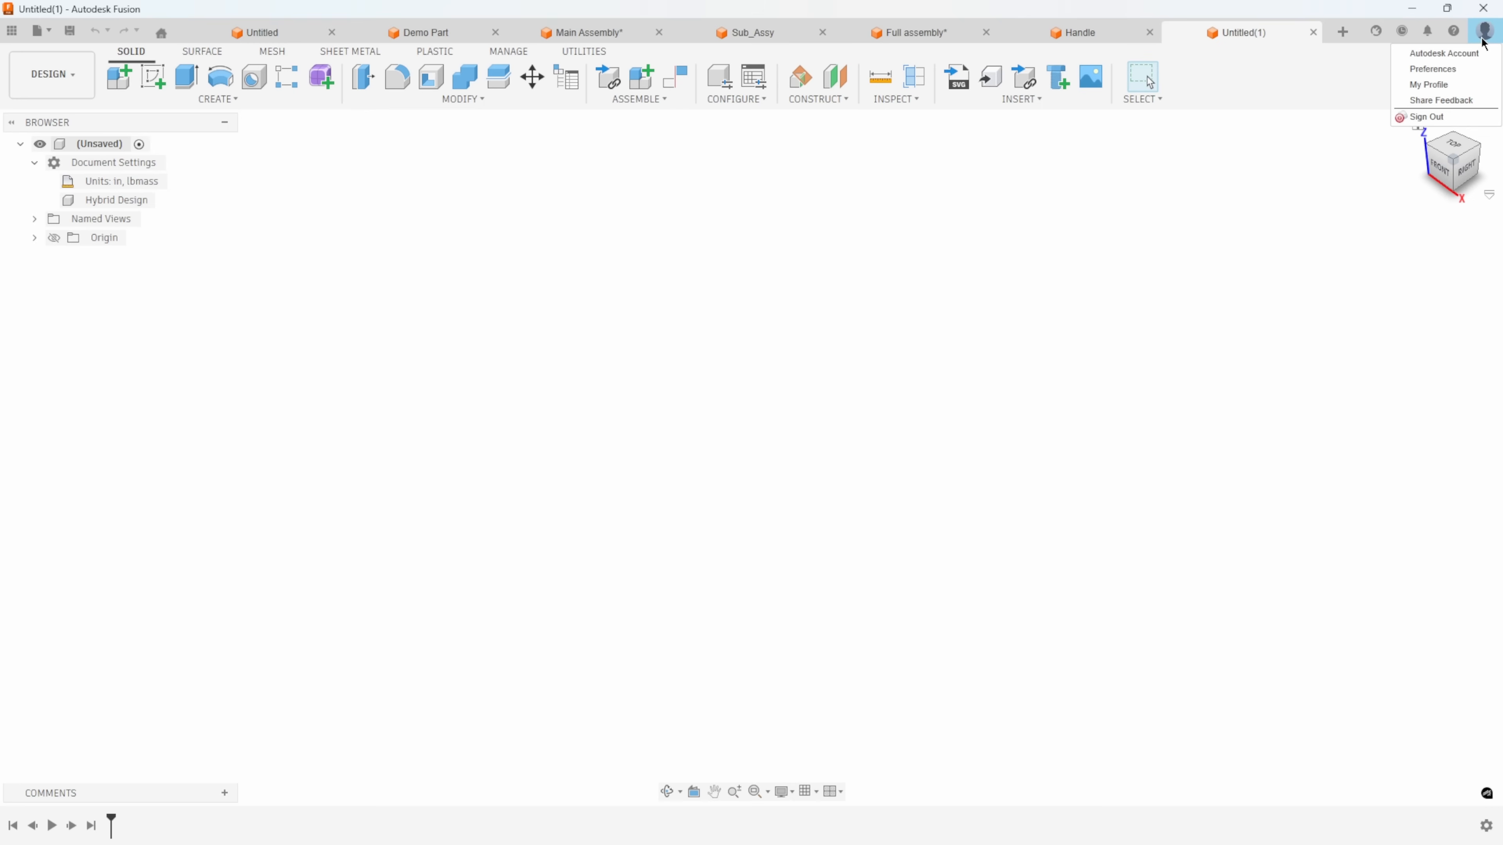
left_click(1437, 70)
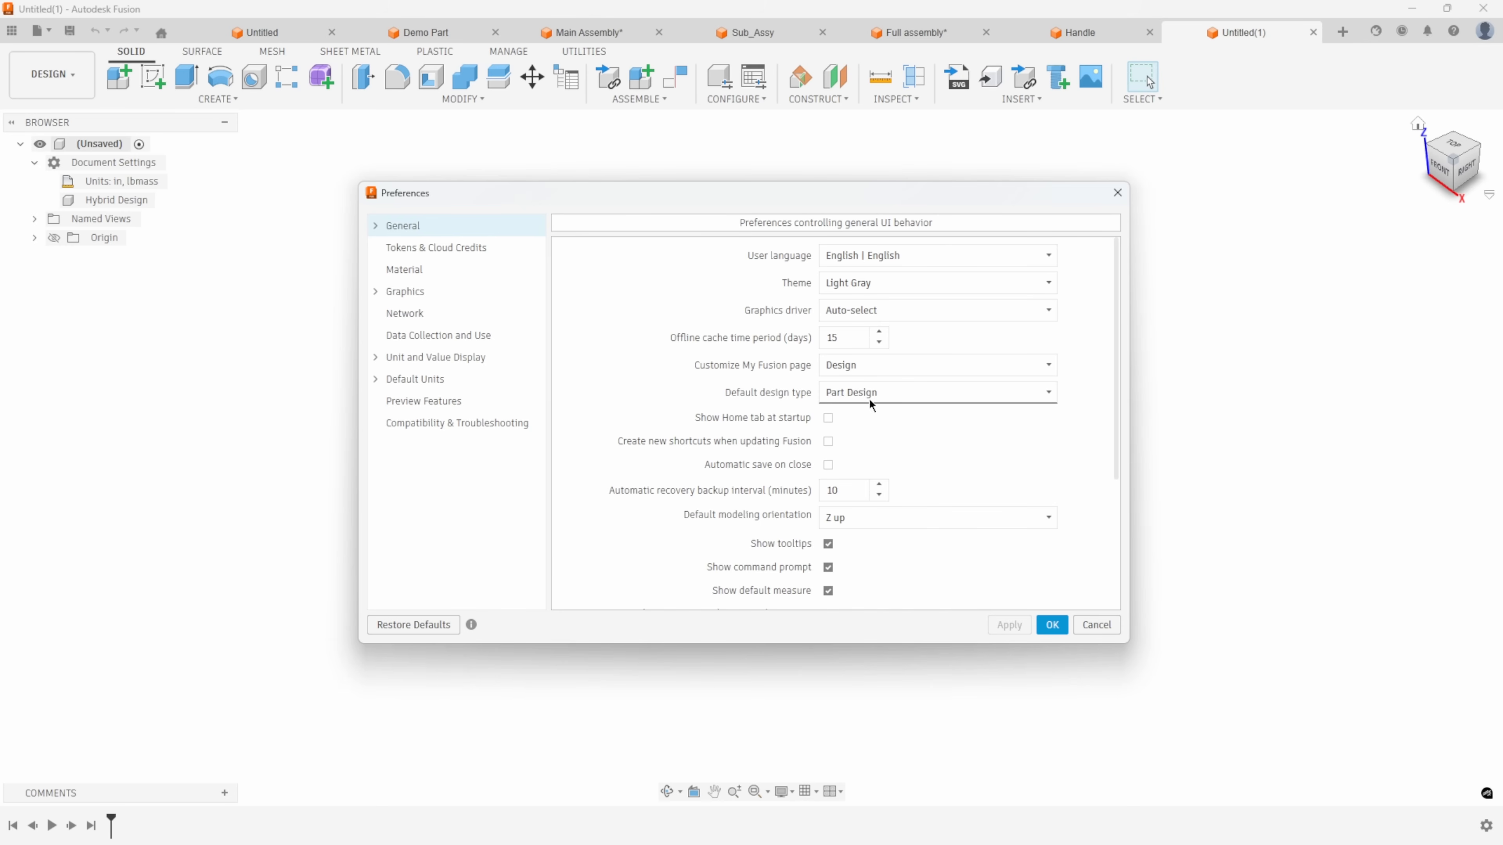
left_click(882, 392)
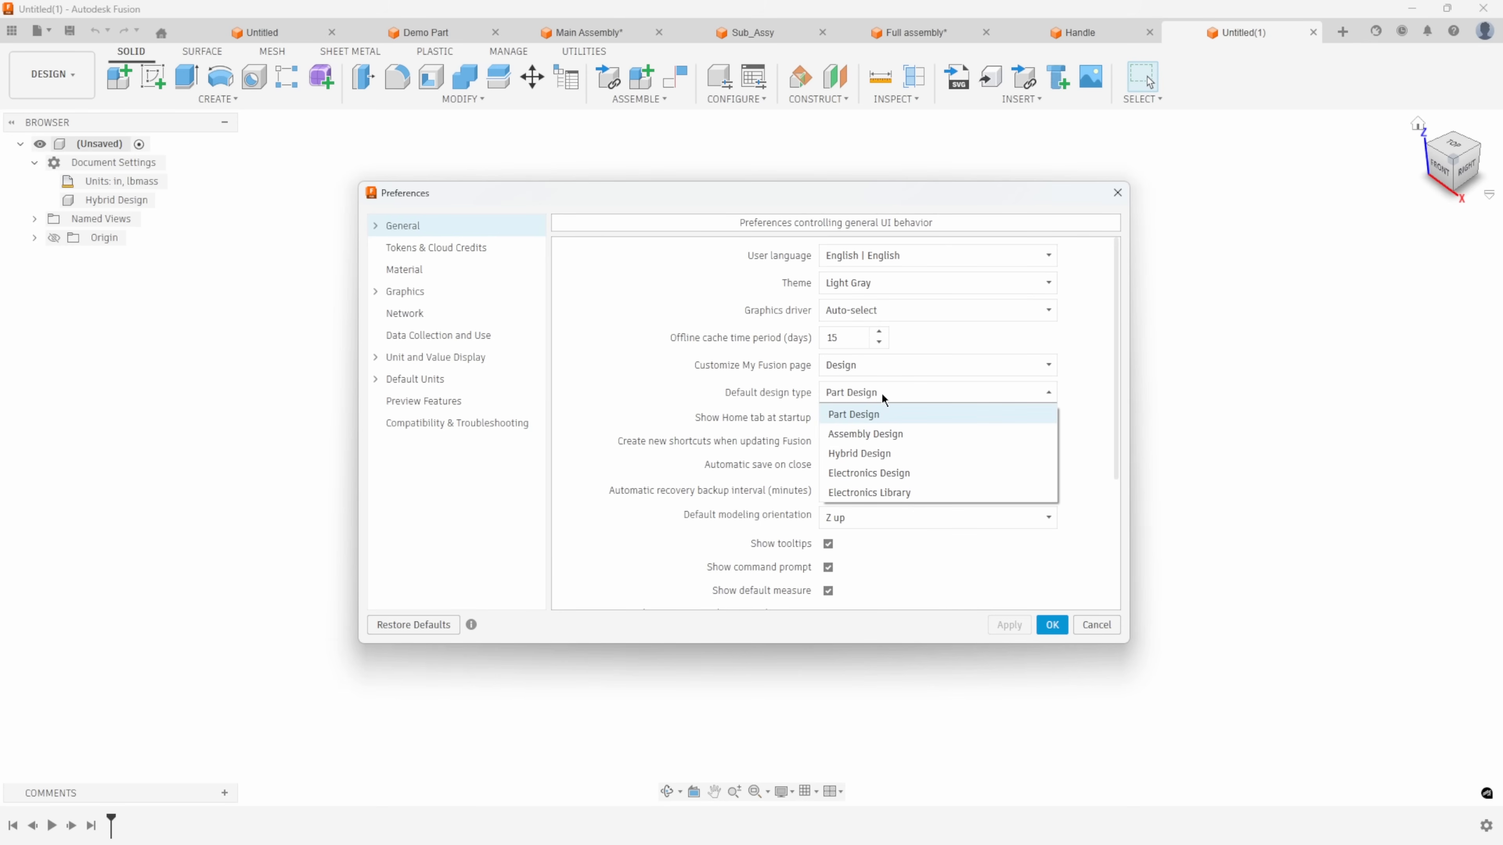
left_click(854, 455)
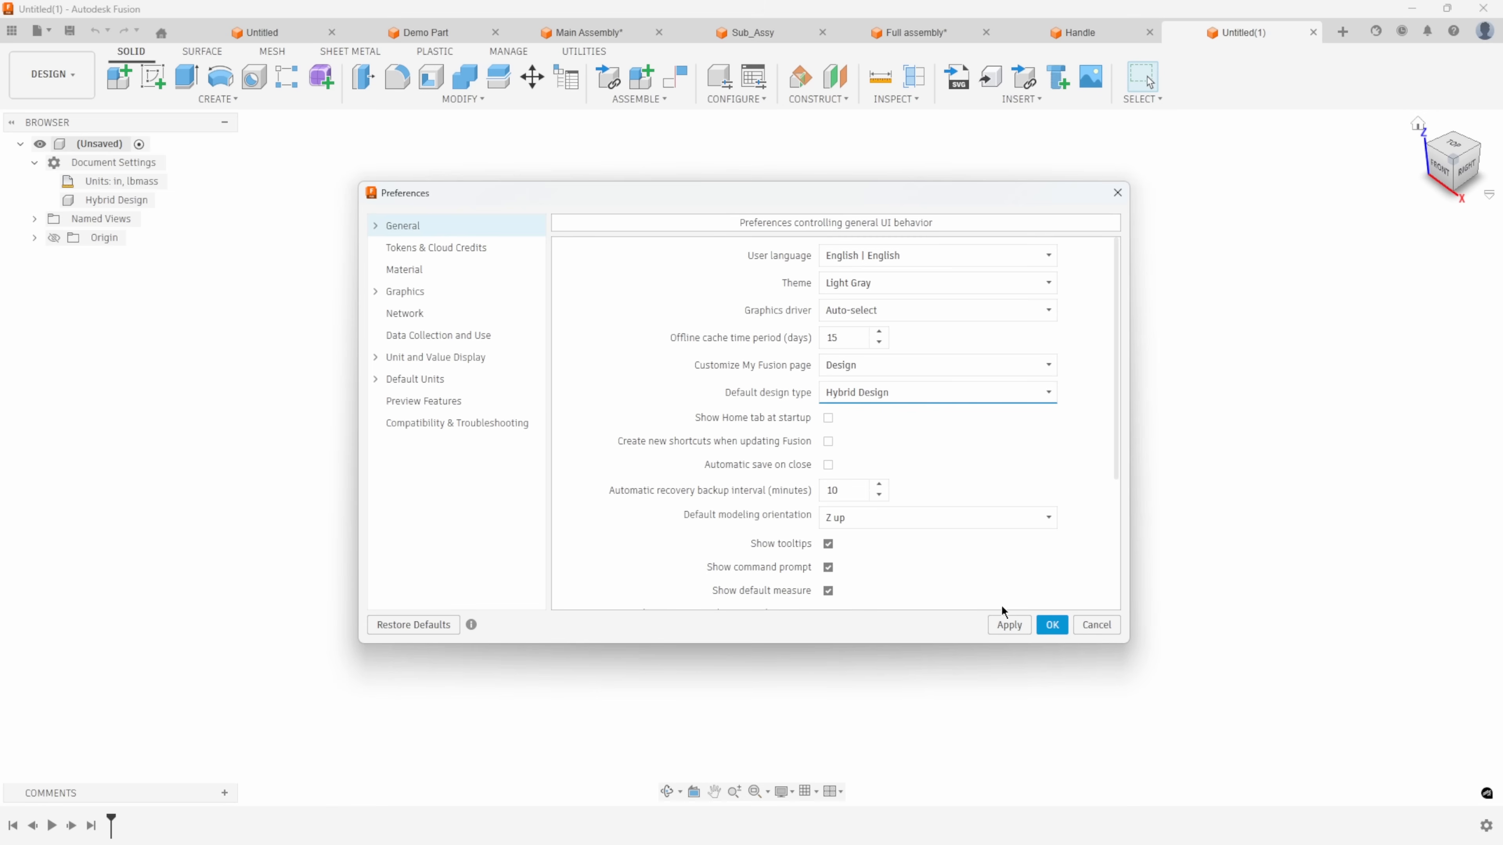
left_click(1010, 625)
left_click(1052, 625)
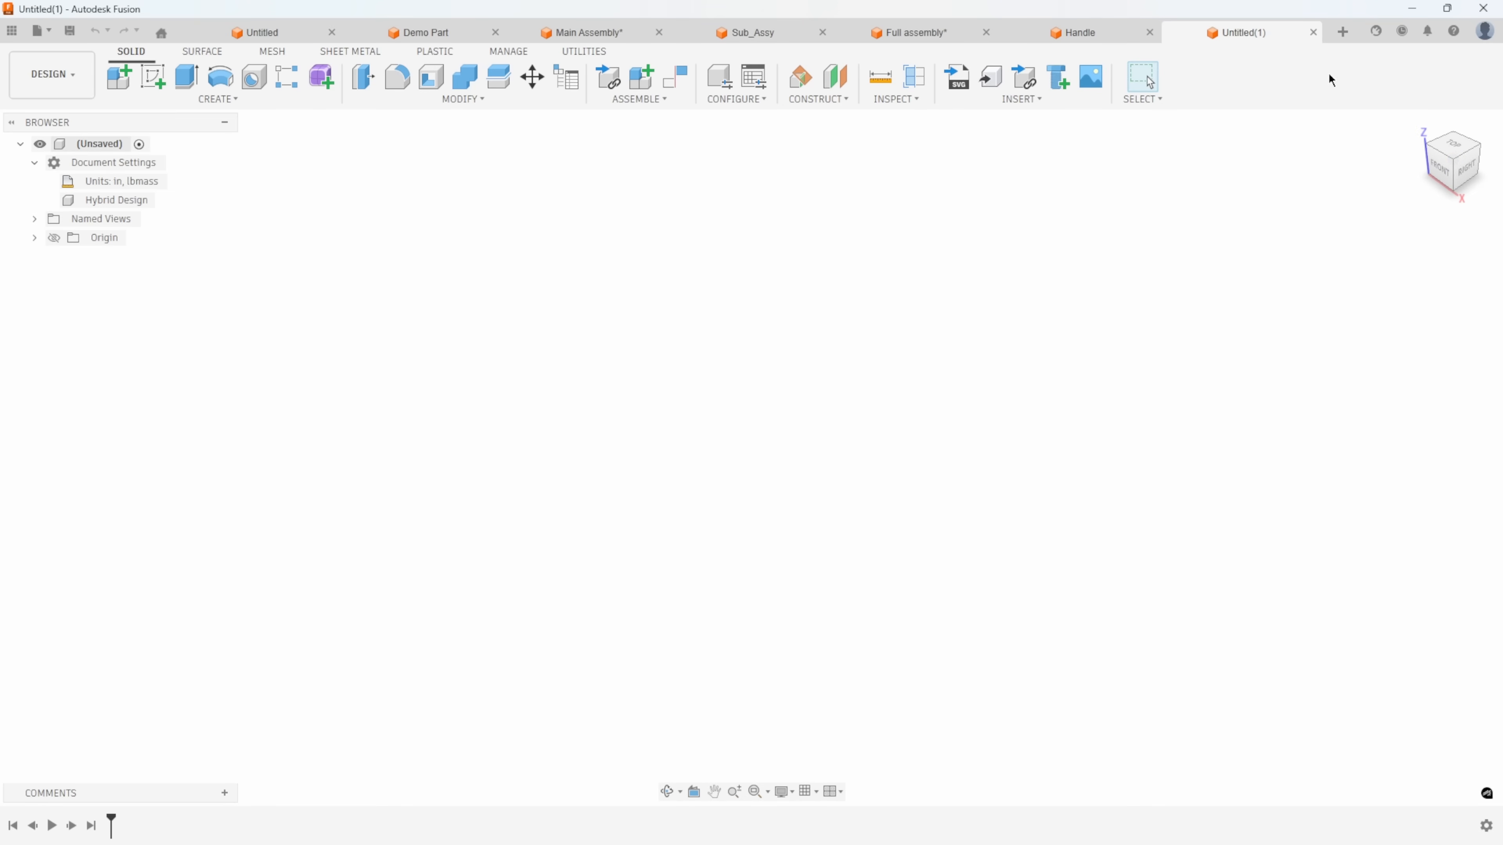
Create a second hybrid design using the preselected default design type, and close it.
left_click(1344, 36)
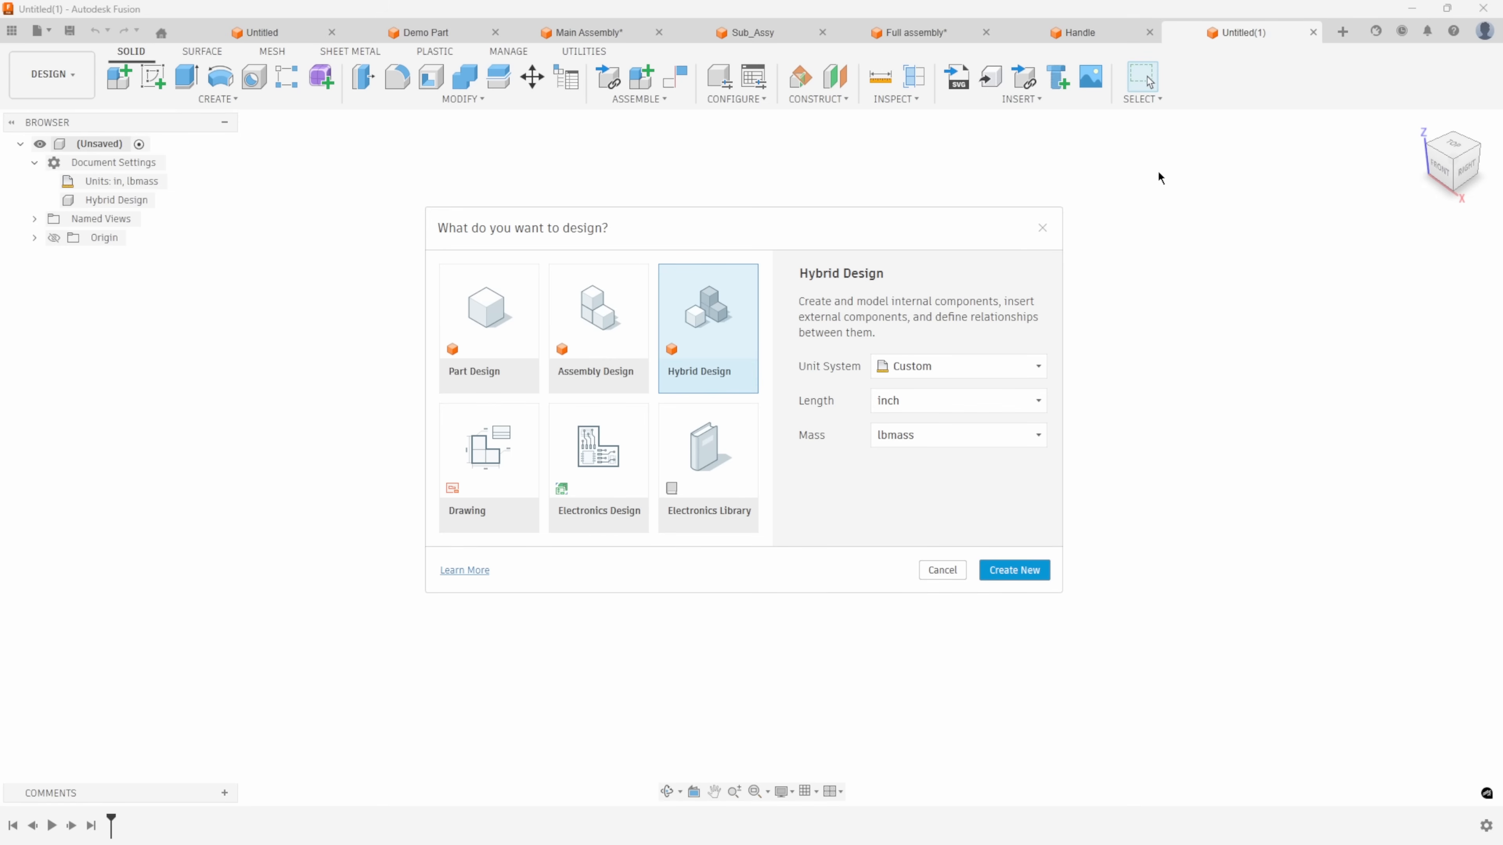
left_click(949, 566)
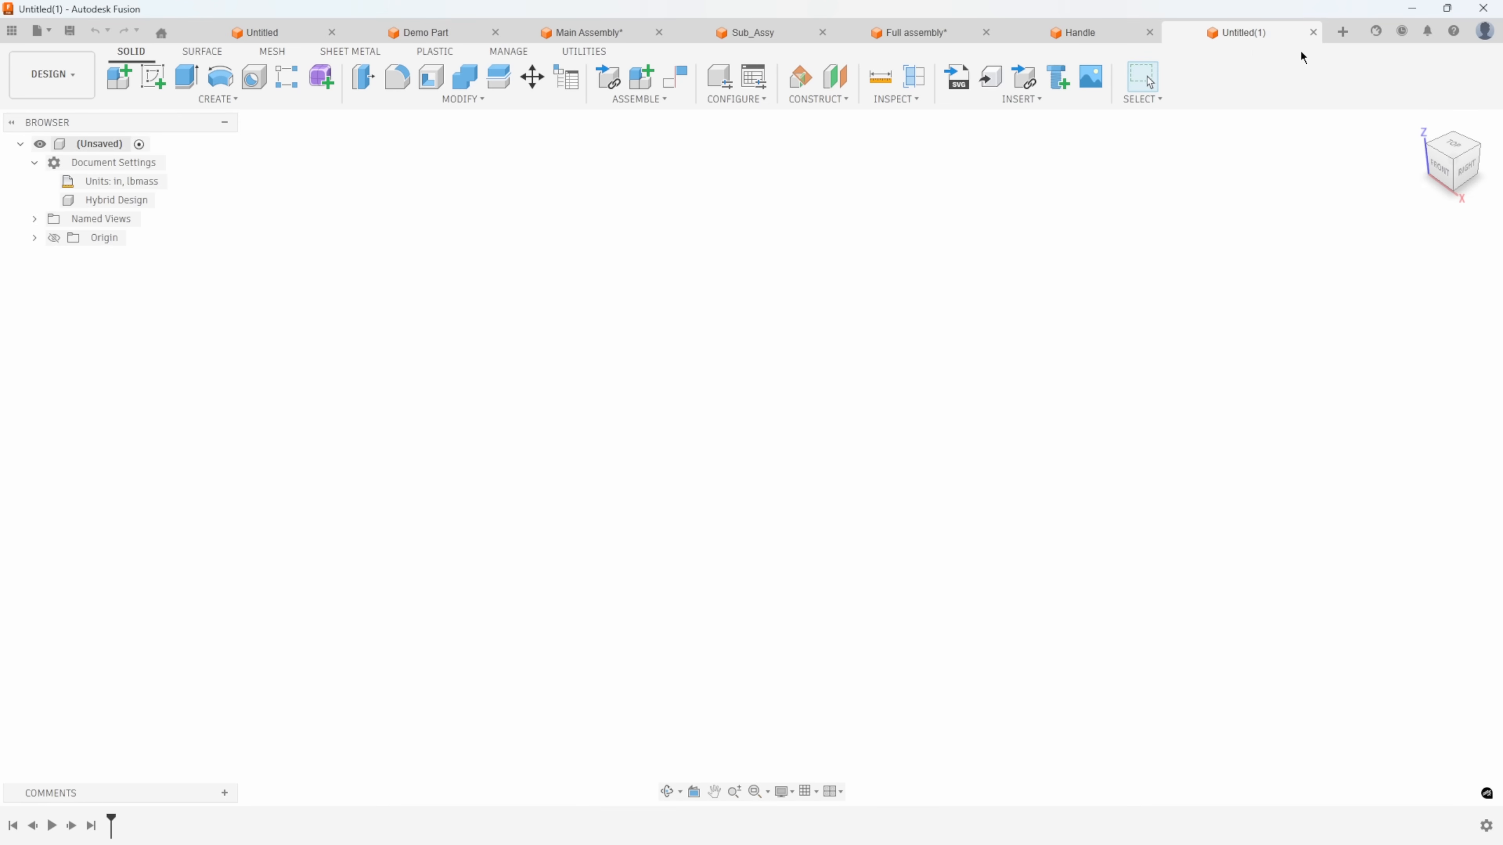
left_click(1343, 33)
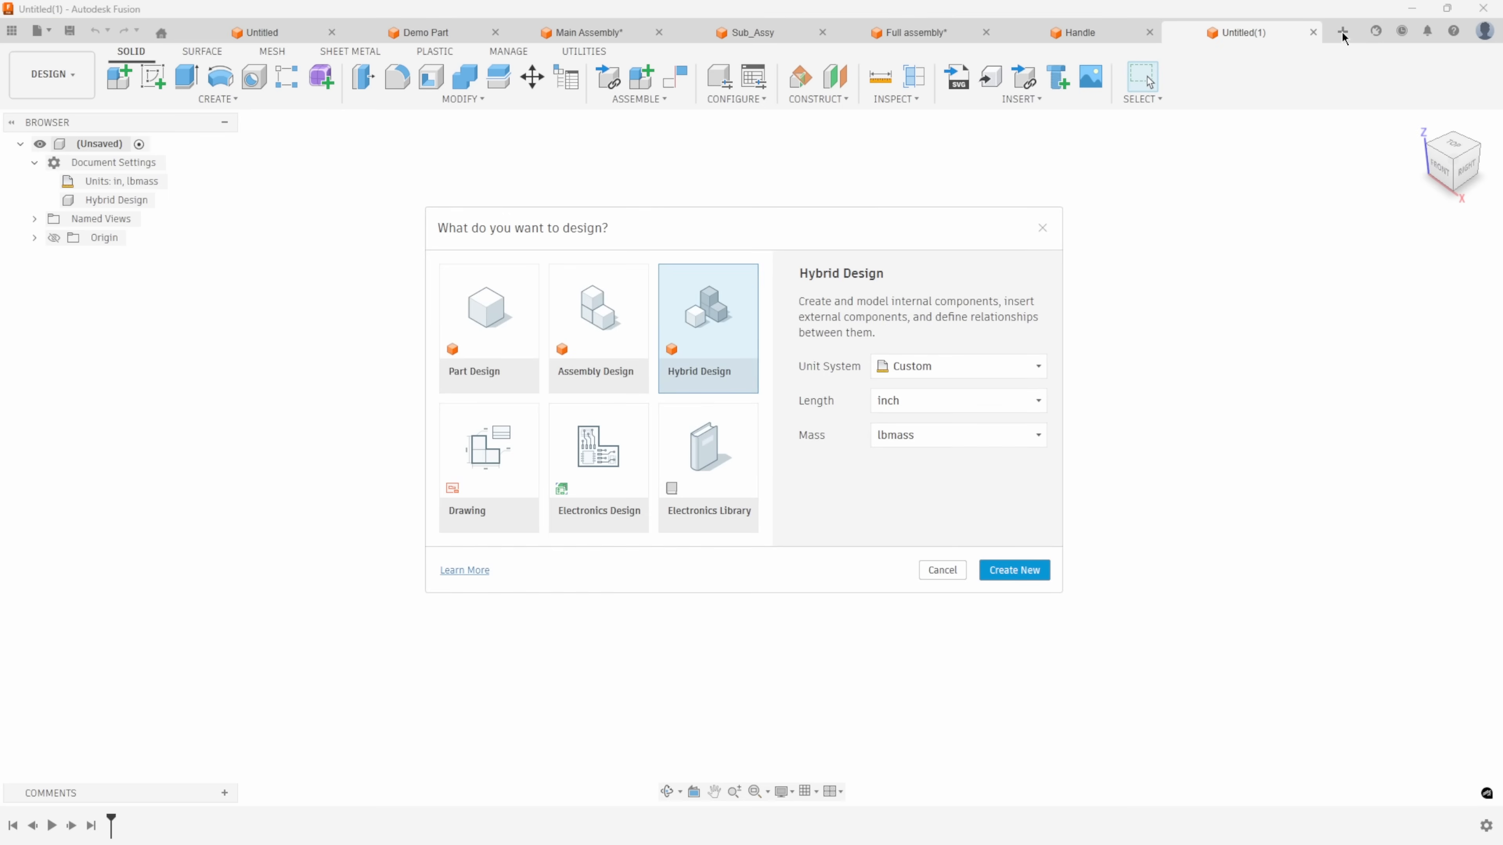
key("Return")
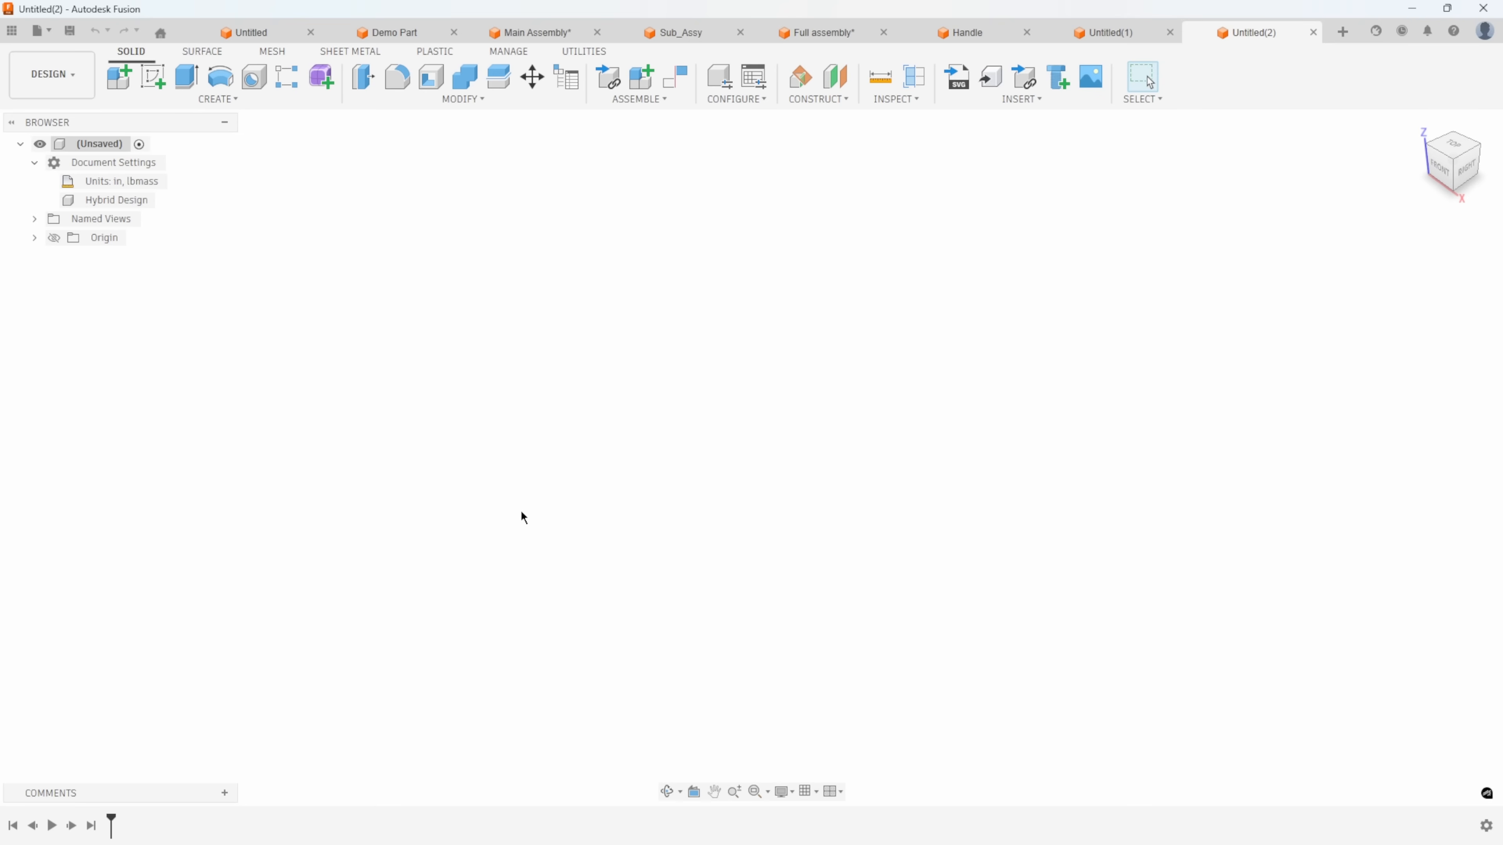
left_click(1314, 32)
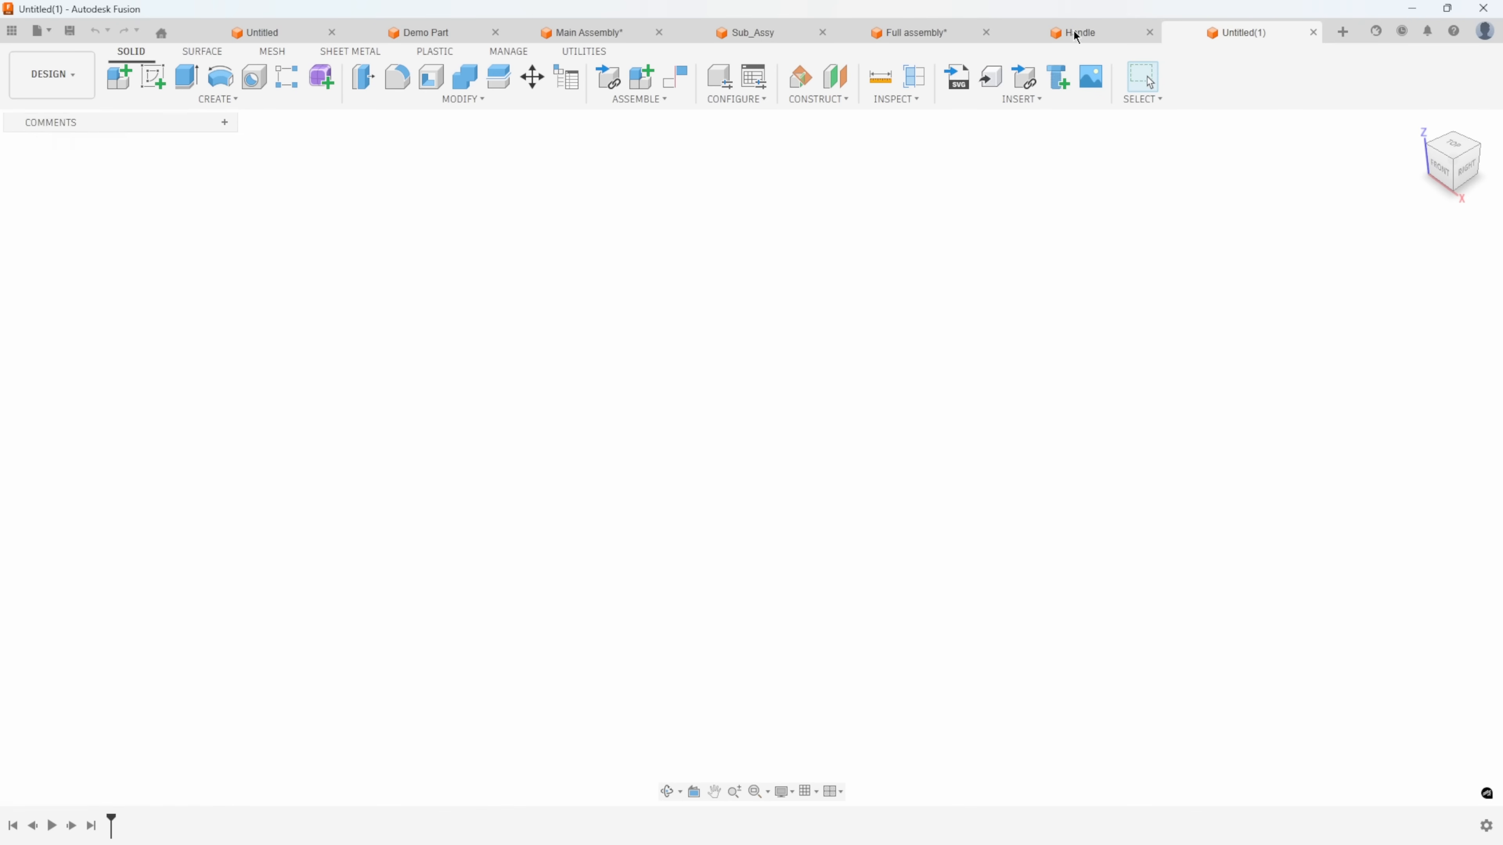
Create another default hybrid design from the Handle document, and close both new unsaved hybrid designs.
left_click(1075, 33)
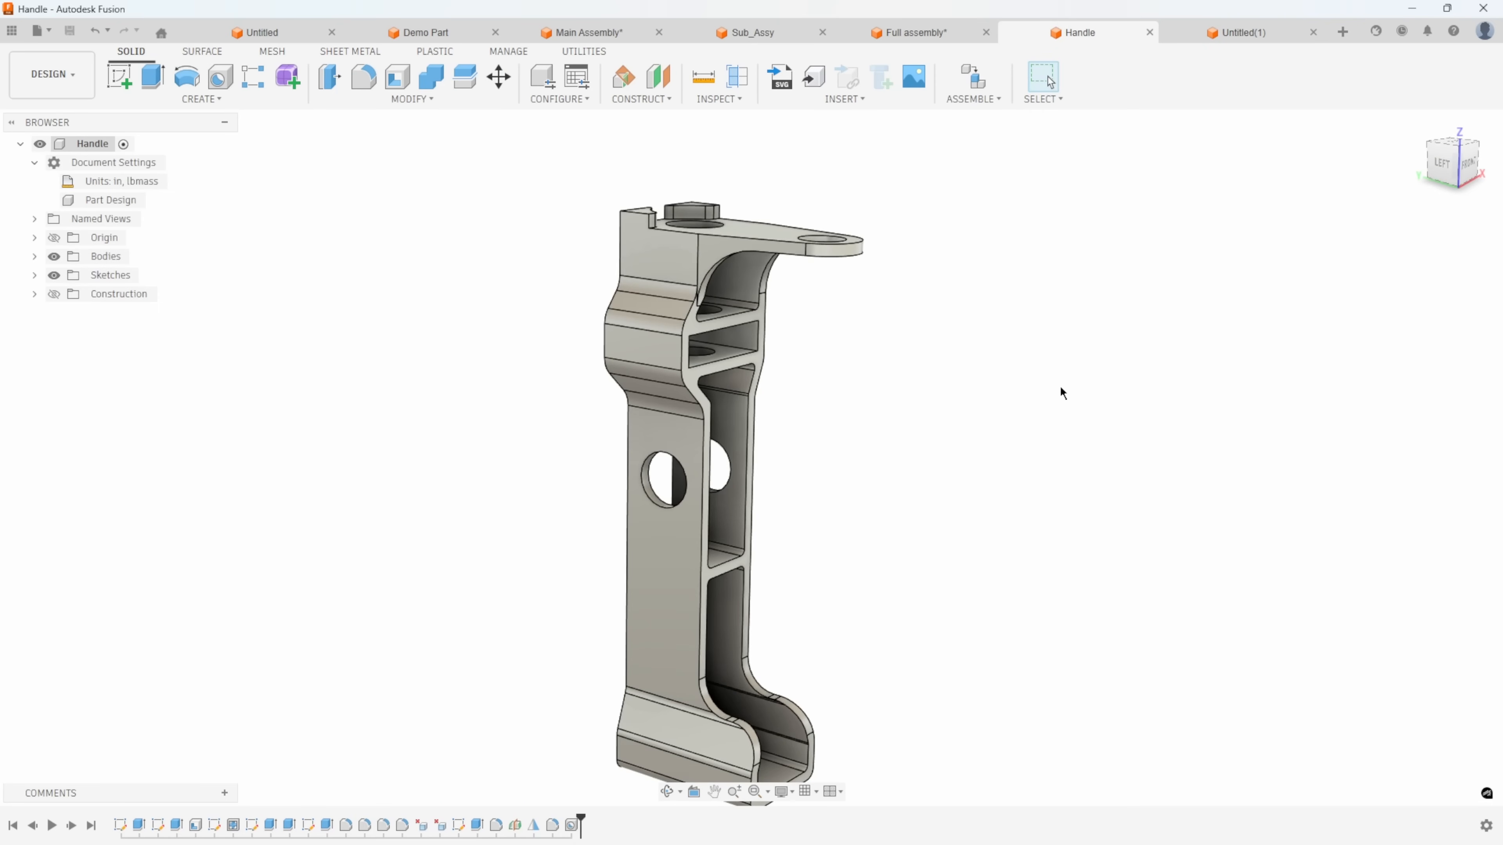
key("ctrl+n")
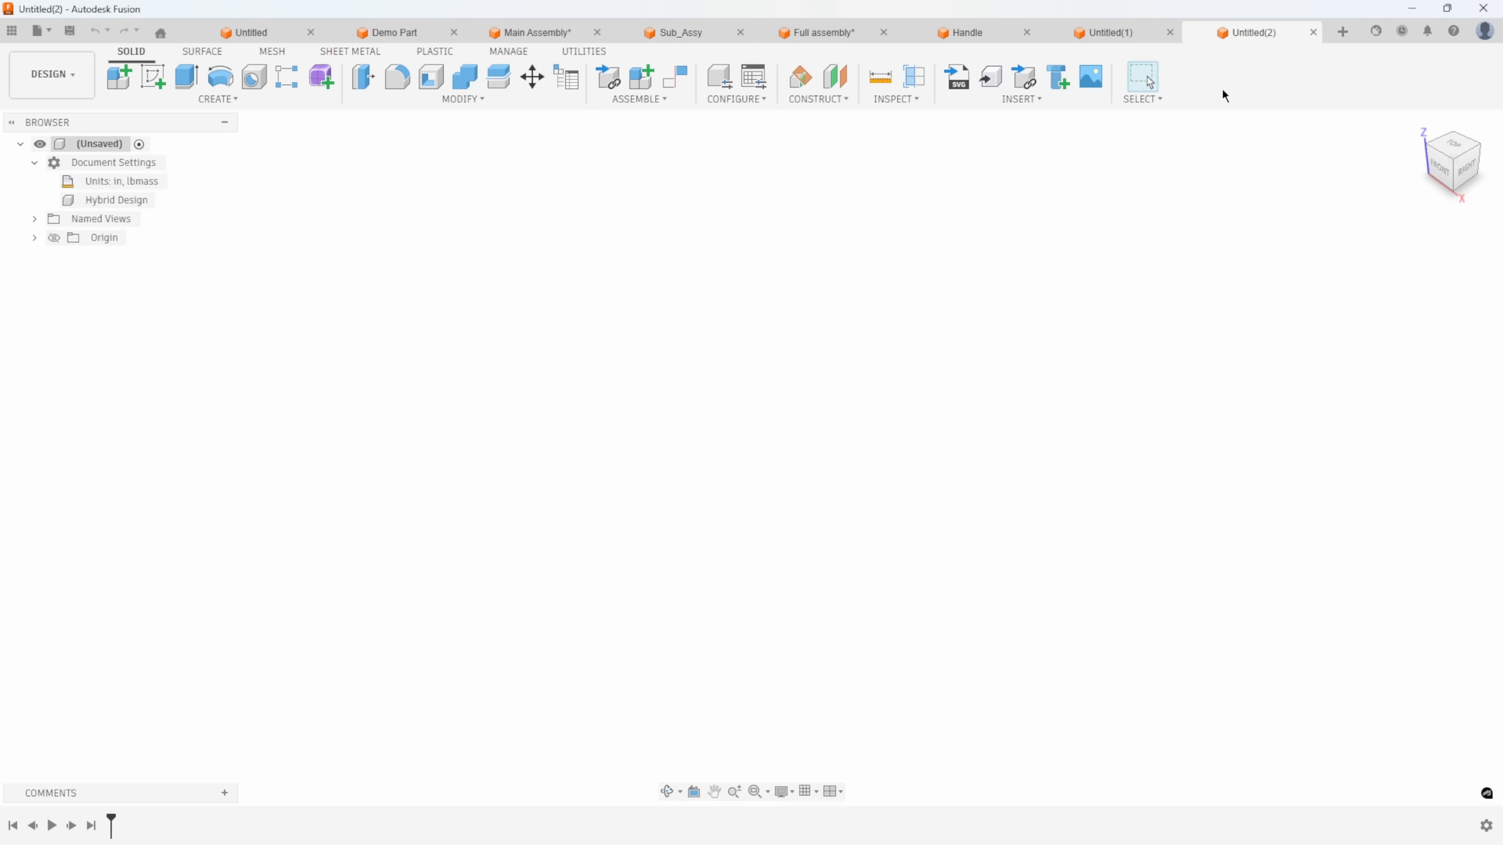
mouse_move(114, 208)
left_click(1313, 33)
left_click(1314, 34)
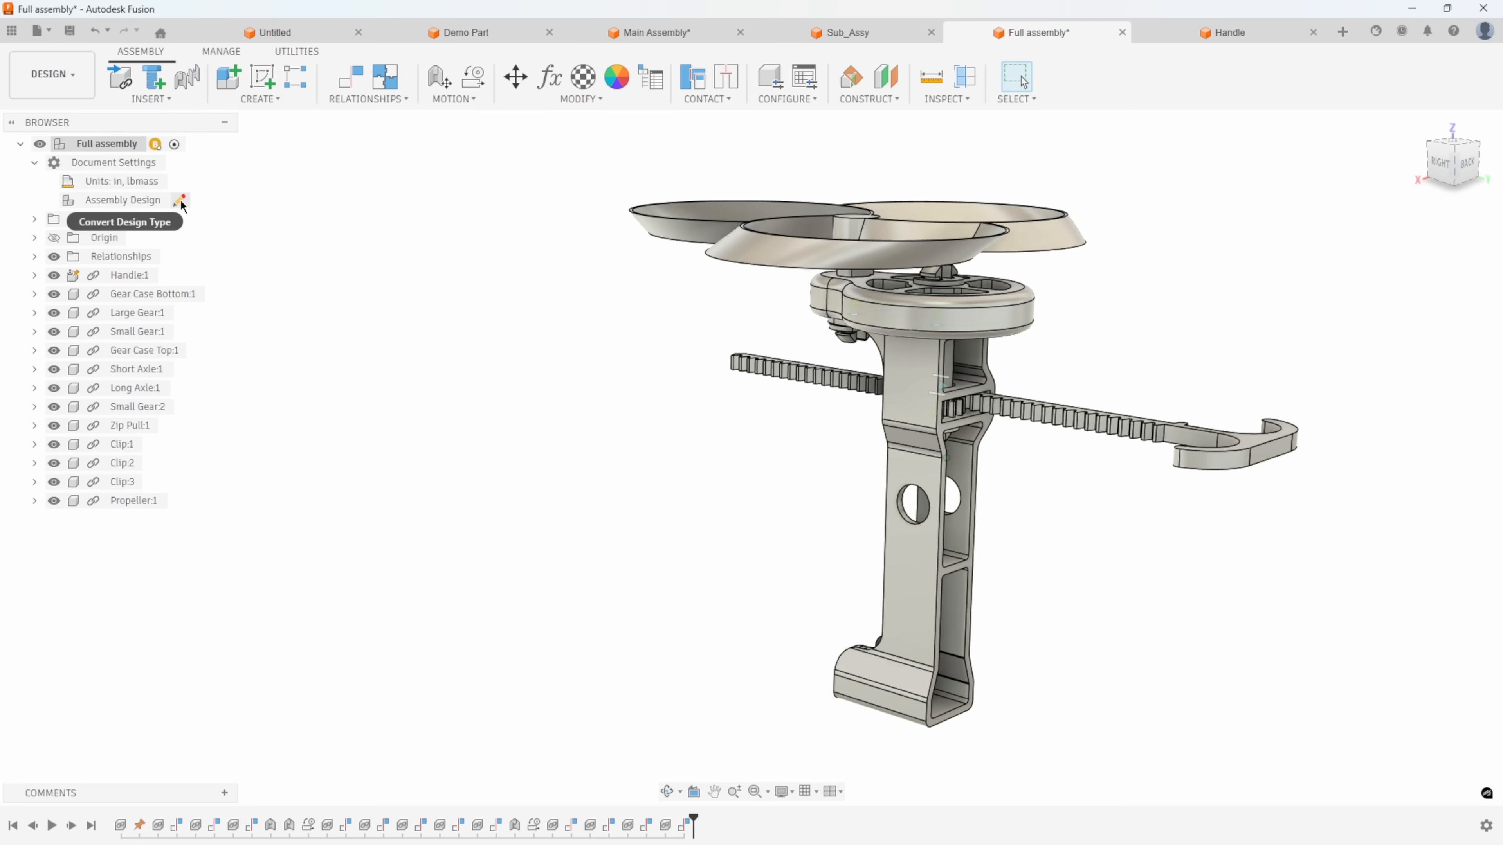
Convert Full assembly from an assembly design to a hybrid design and review its available assembly commands.
left_click(181, 203)
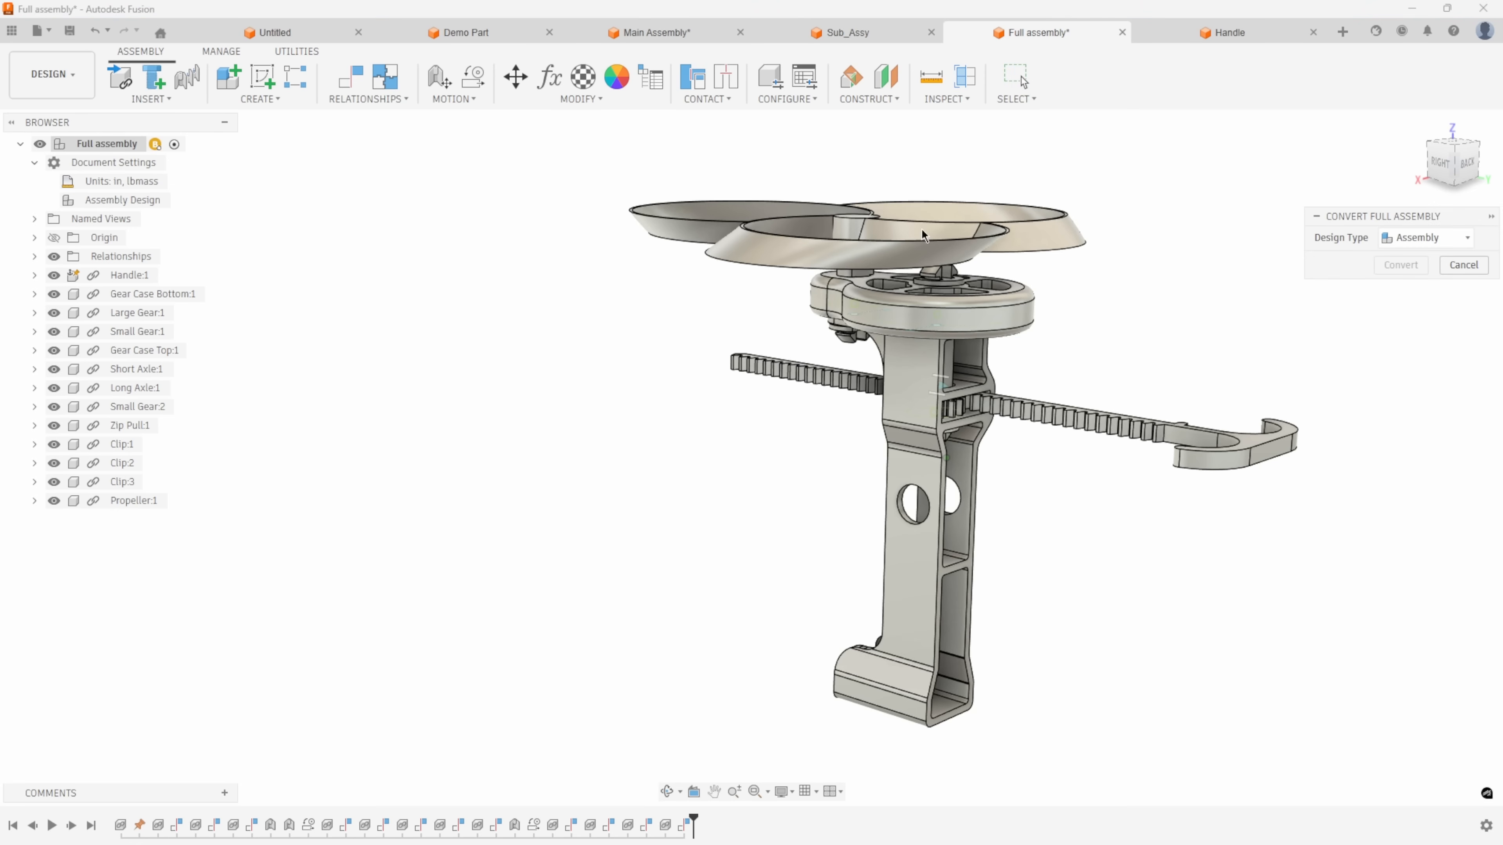
left_click(1427, 238)
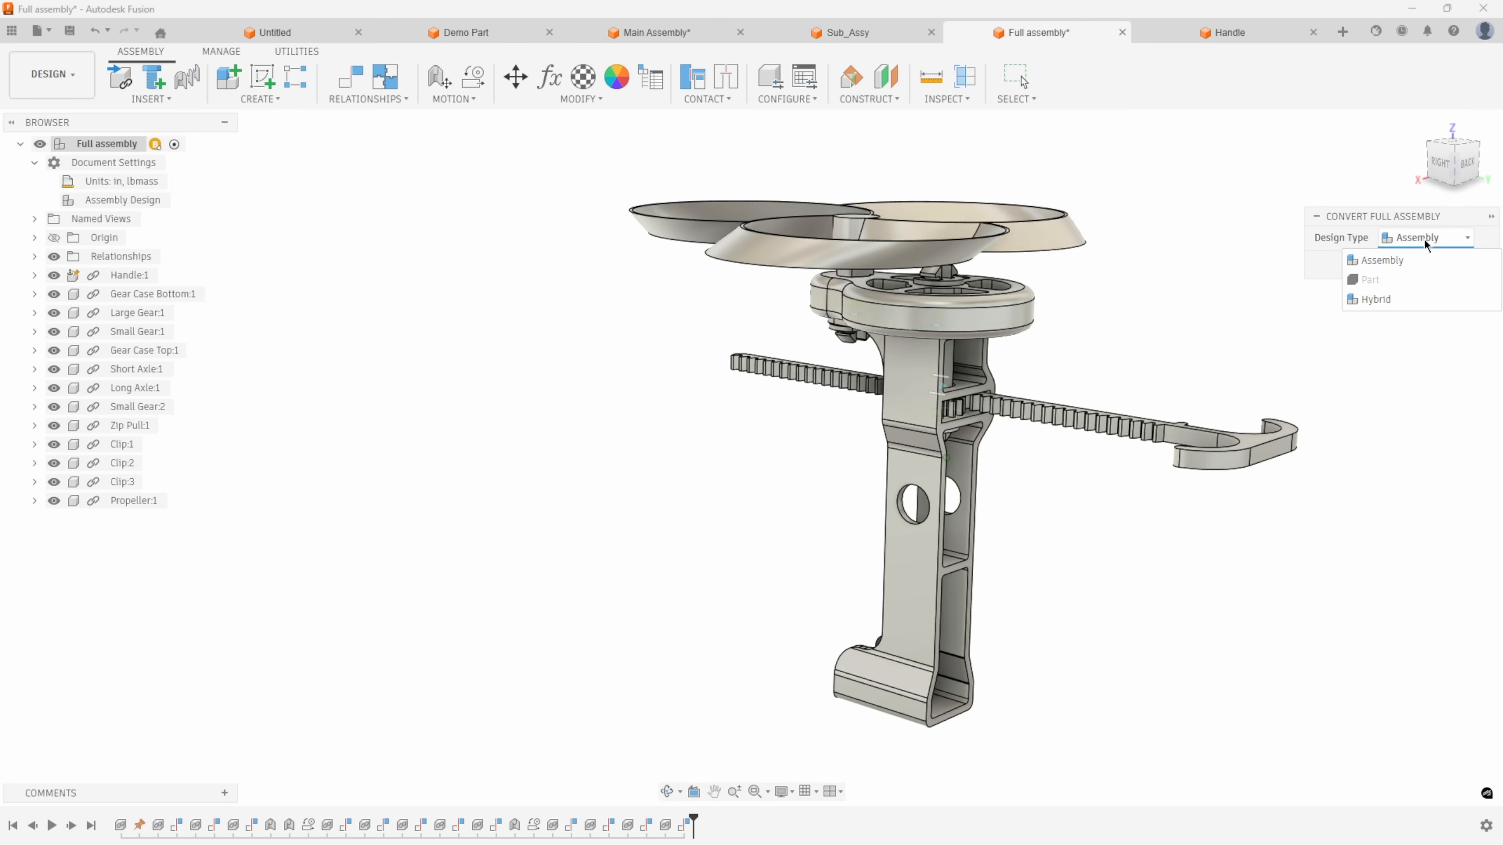
left_click(1376, 299)
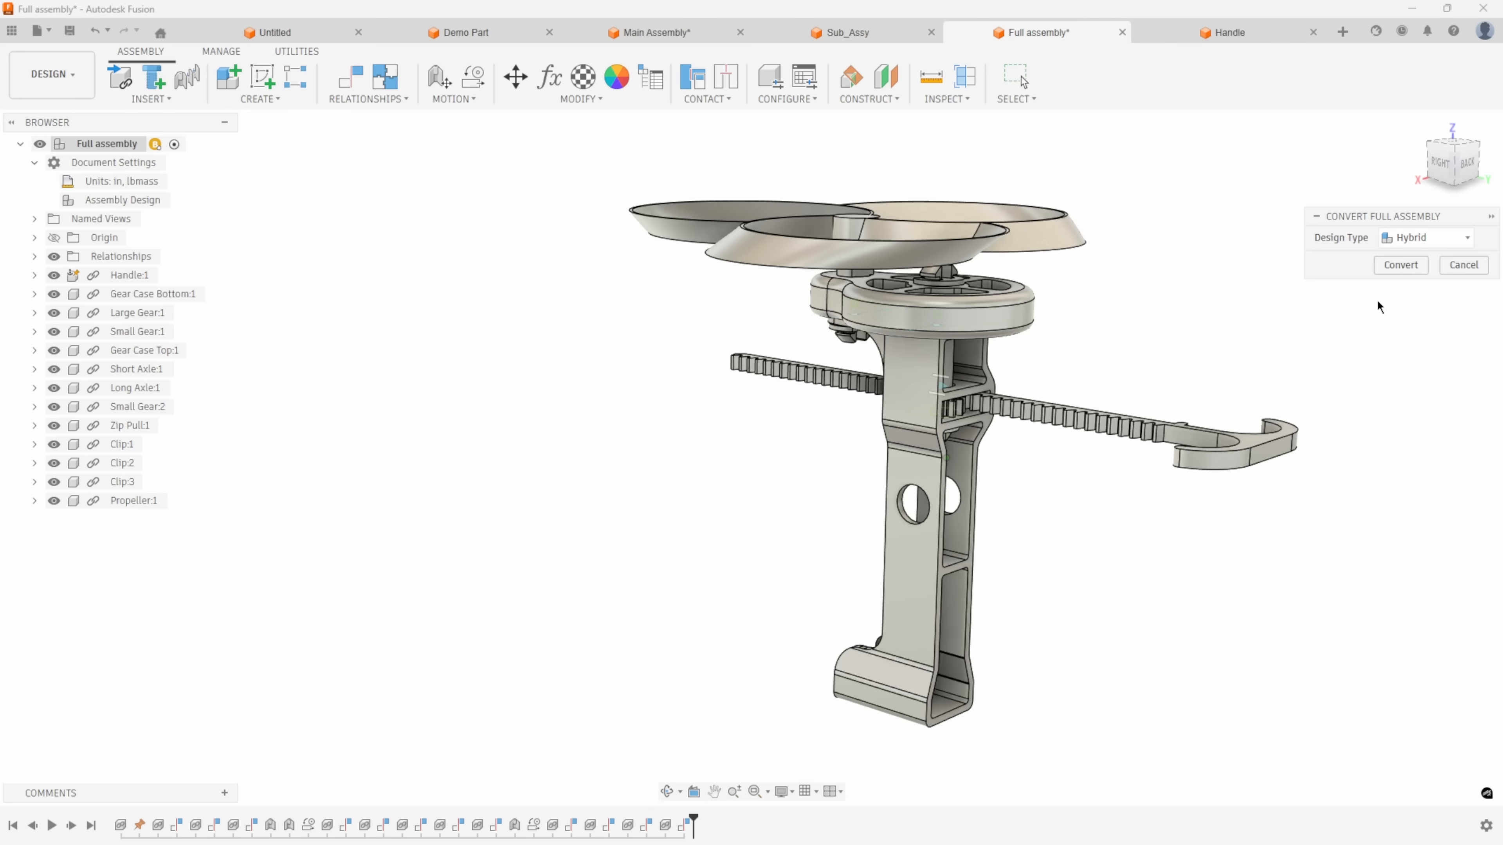
left_click(1401, 267)
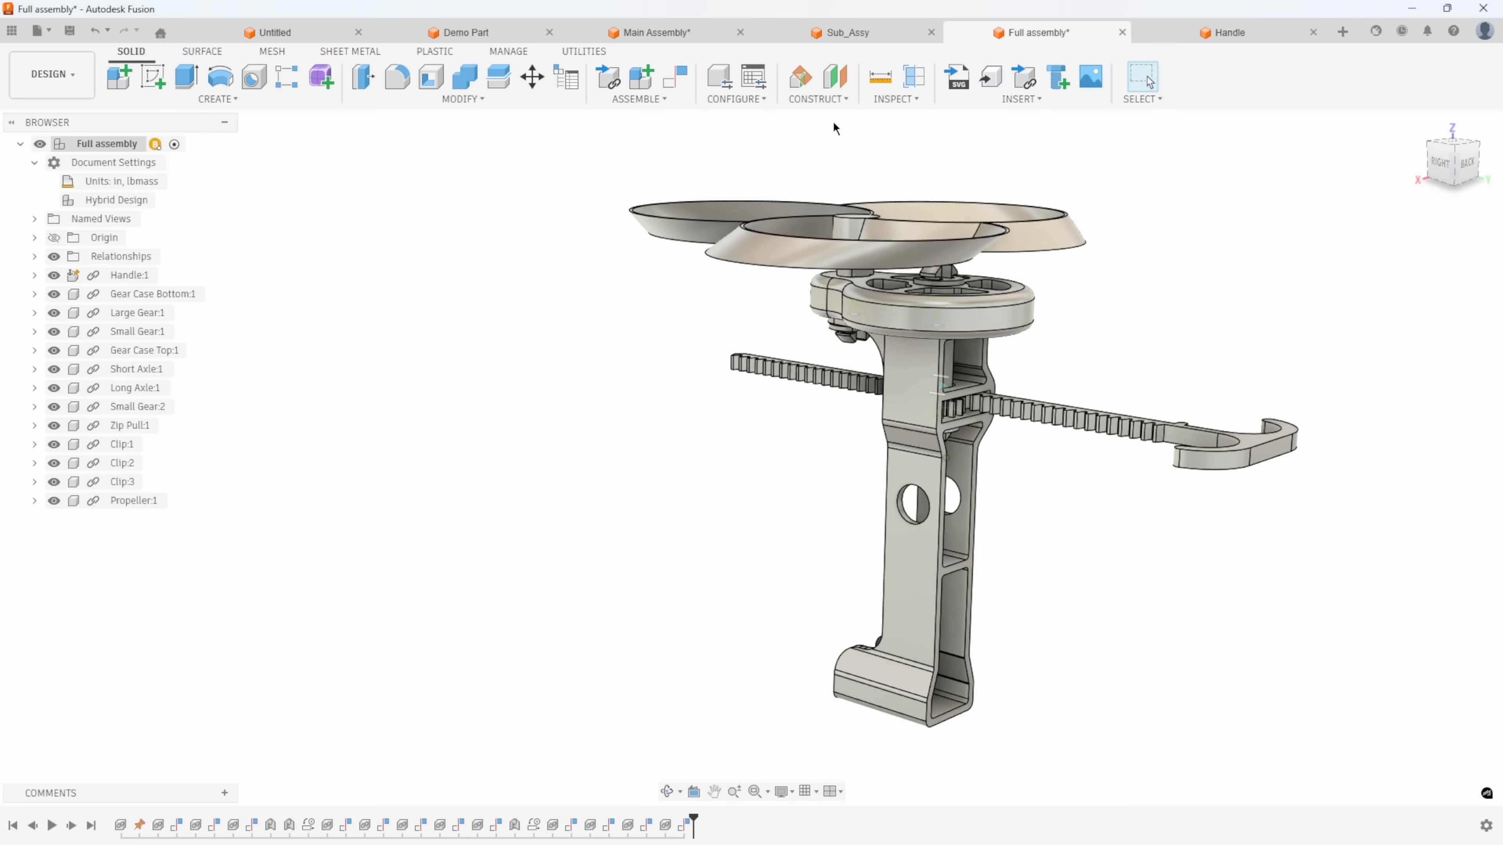
left_click(647, 102)
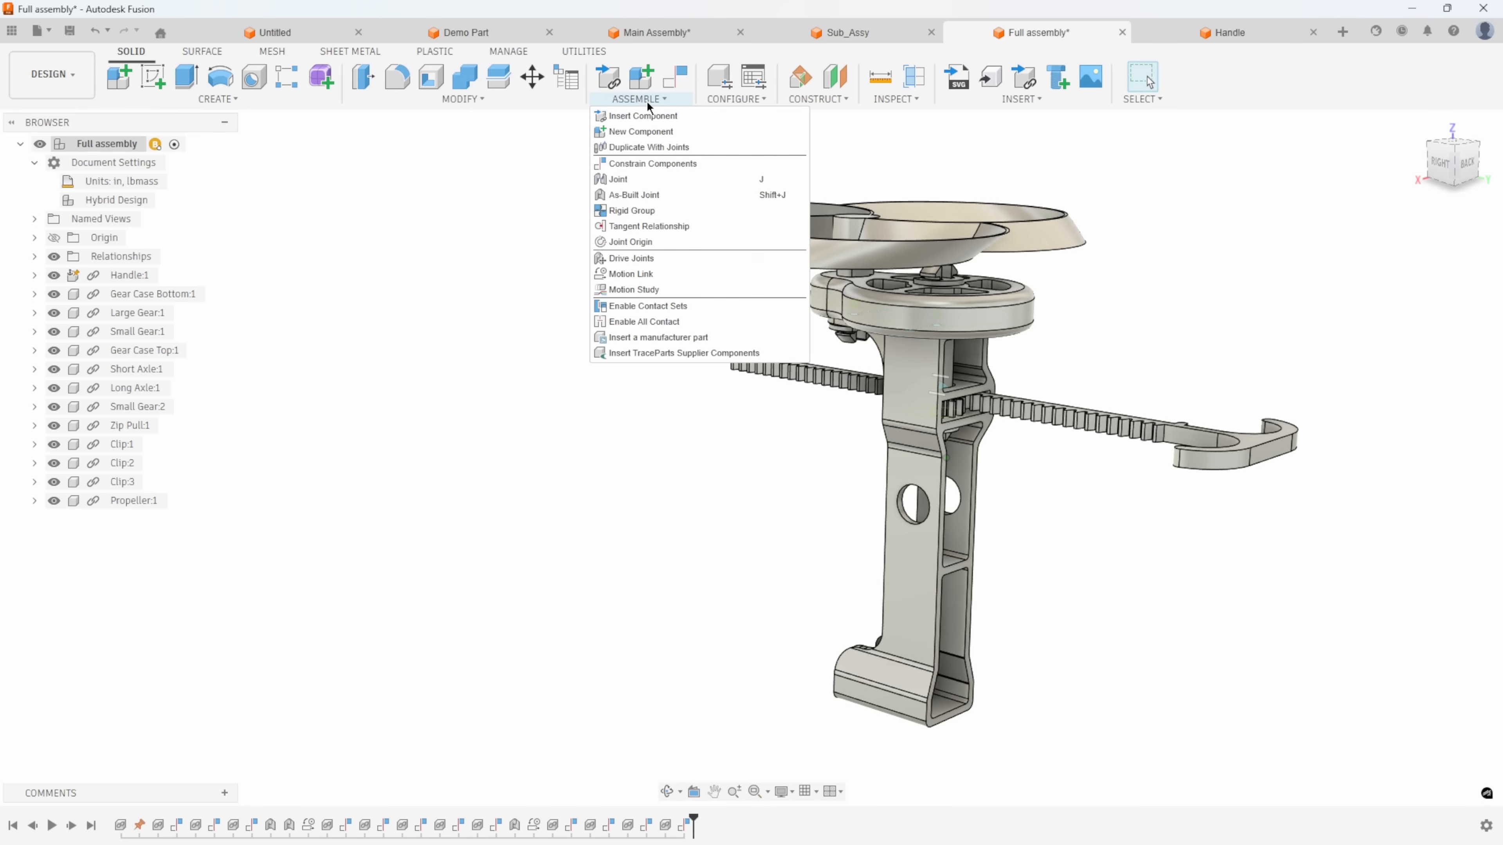
left_click(510, 142)
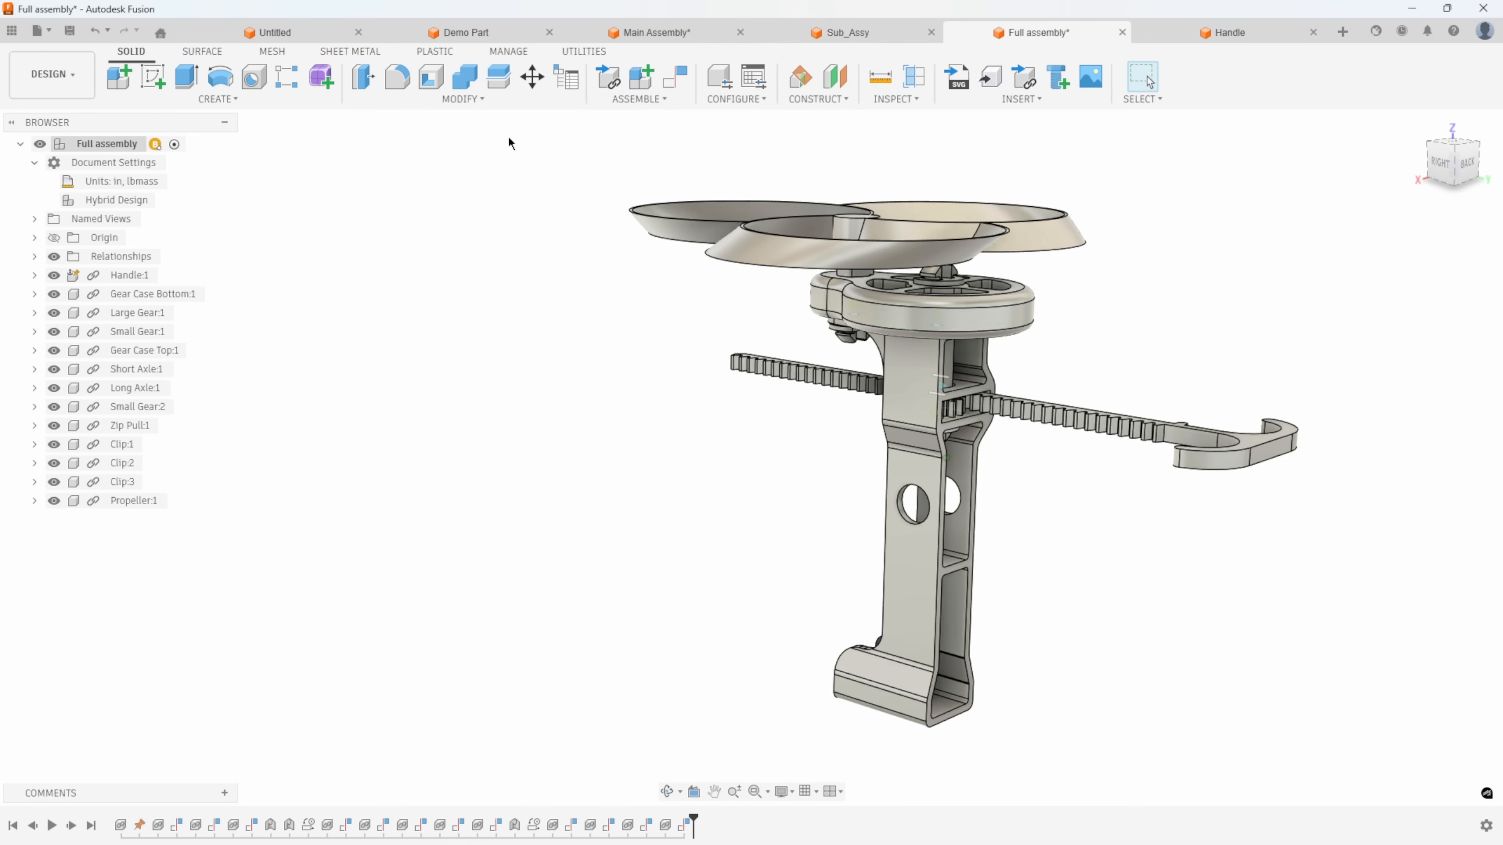
Convert Full assembly from a hybrid design back to an assembly design.
mouse_move(163, 202)
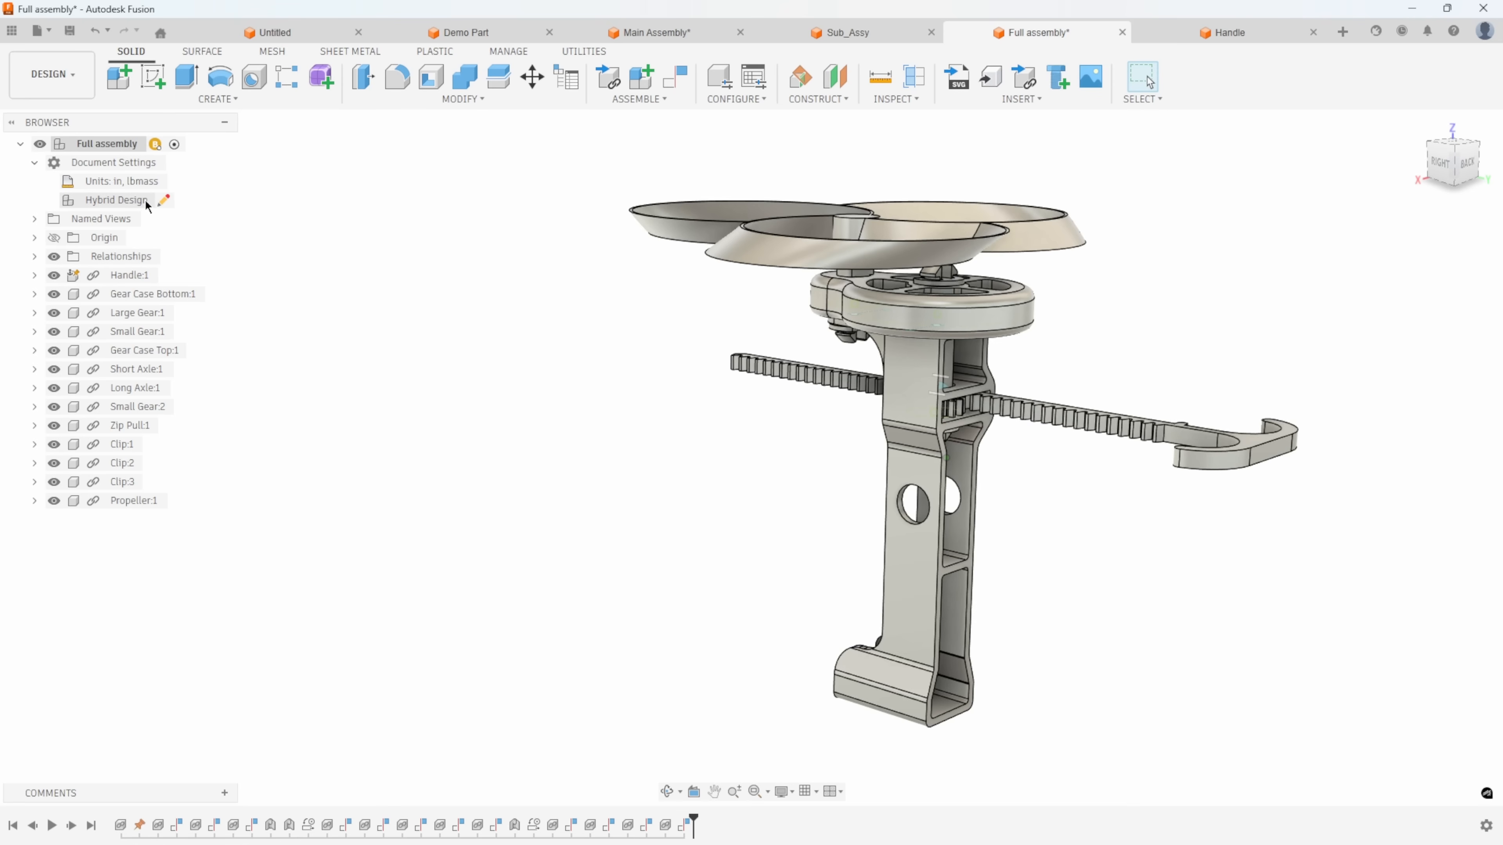
left_click(163, 201)
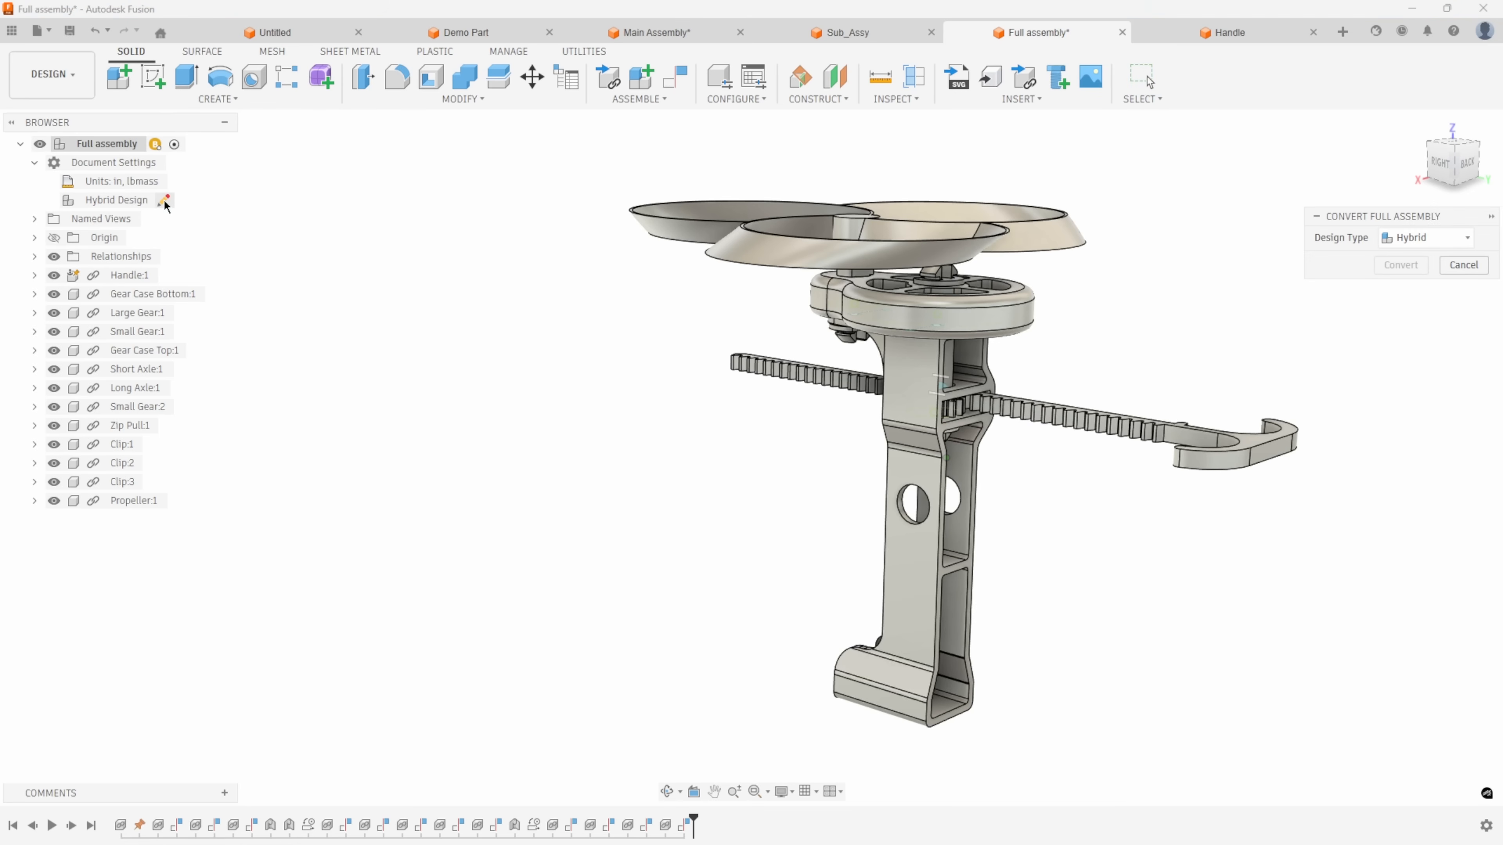
left_click(1403, 245)
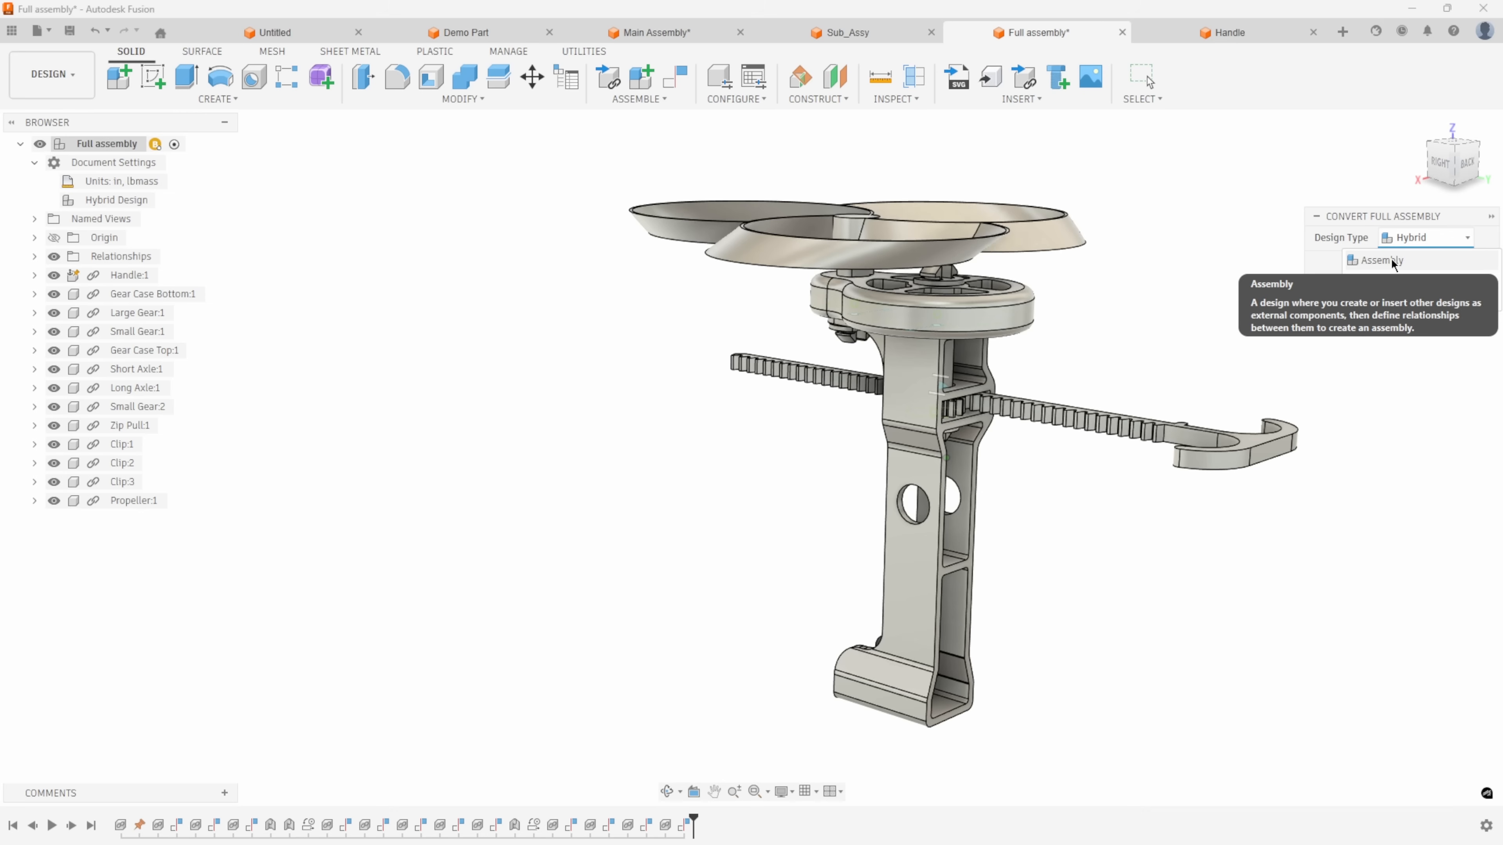
left_click(1393, 263)
left_click(1376, 267)
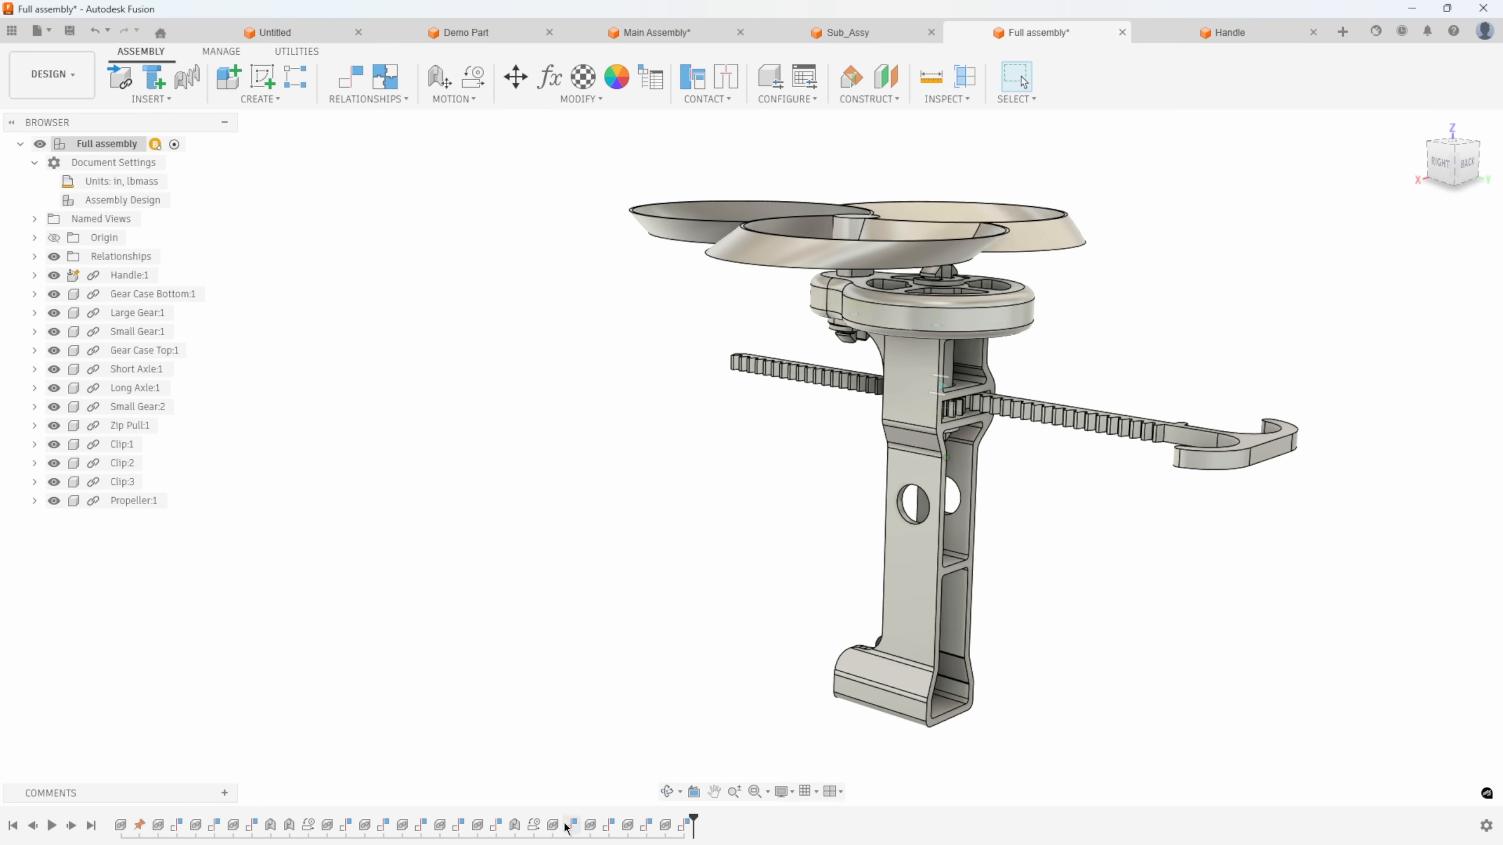
mouse_move(178, 818)
mouse_move(157, 201)
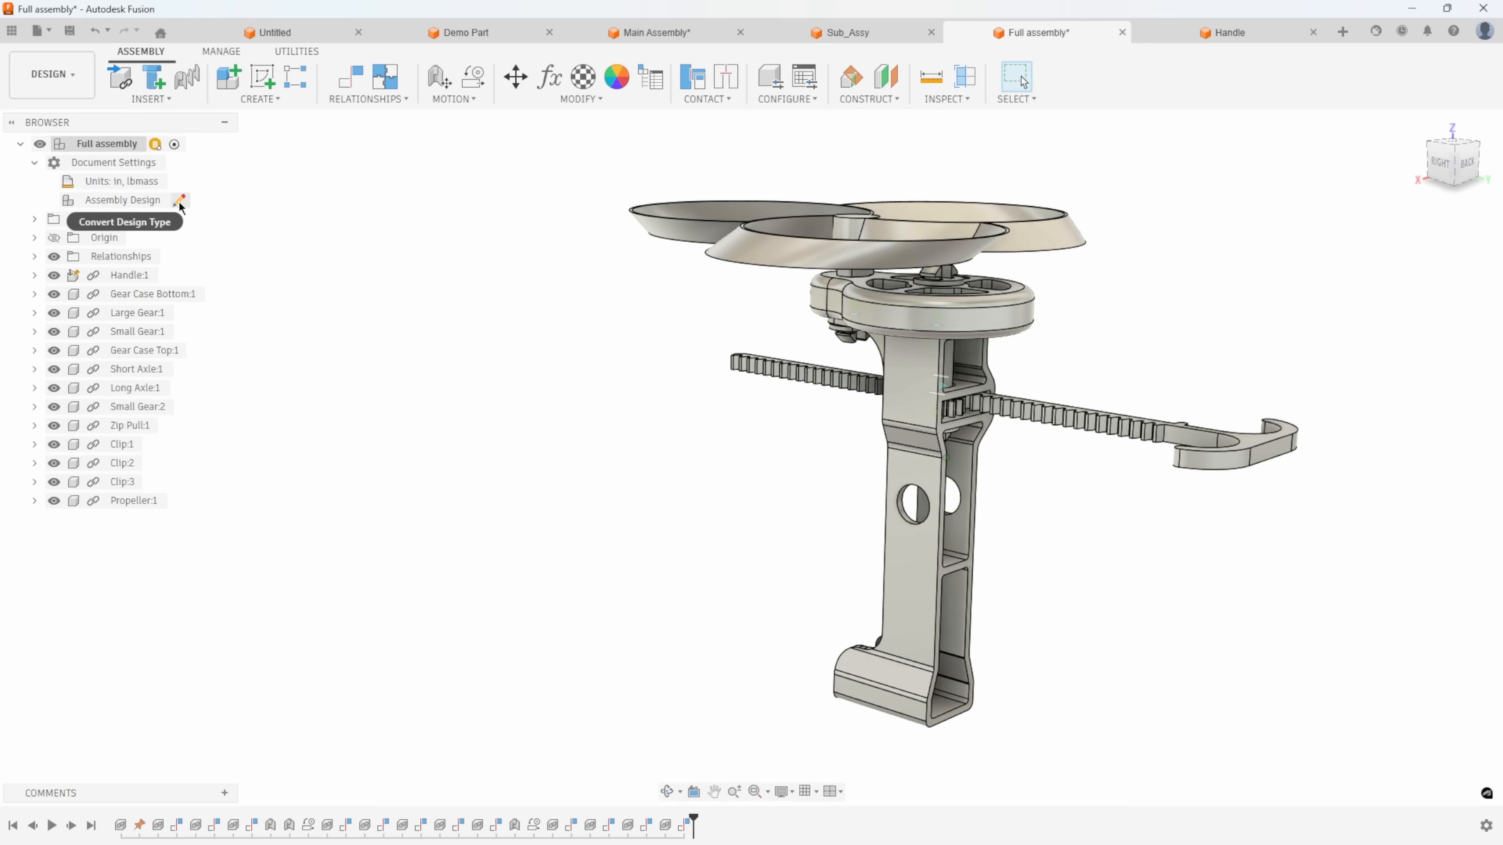